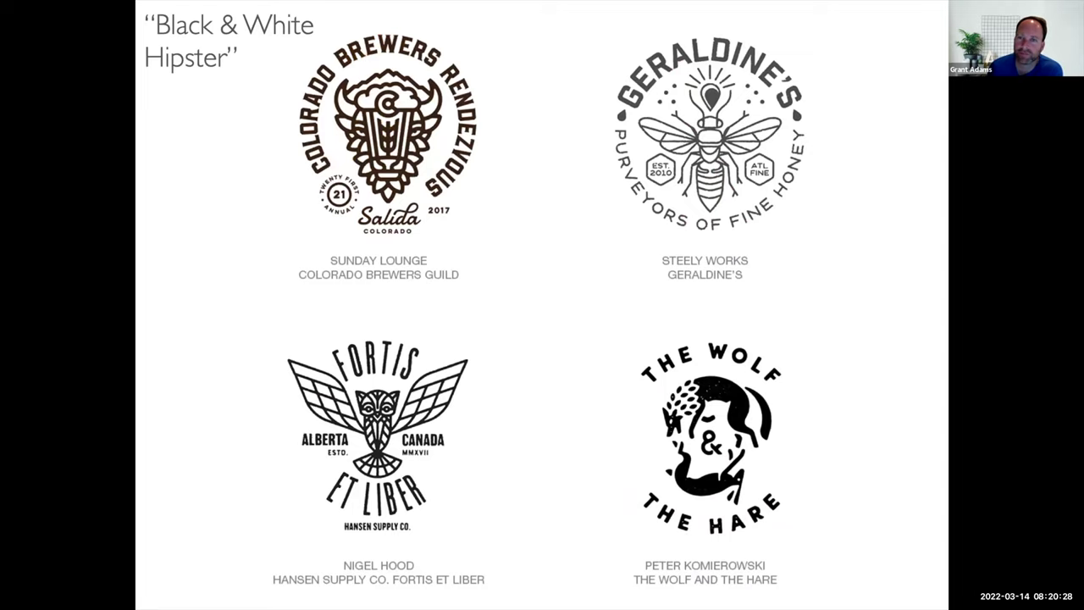
- Review the logo style example slides from "EST./ESTD/Trademark" to "Burple" and back to "Punctuation", and end the slideshow
{"action": "key", "text": "Right"}
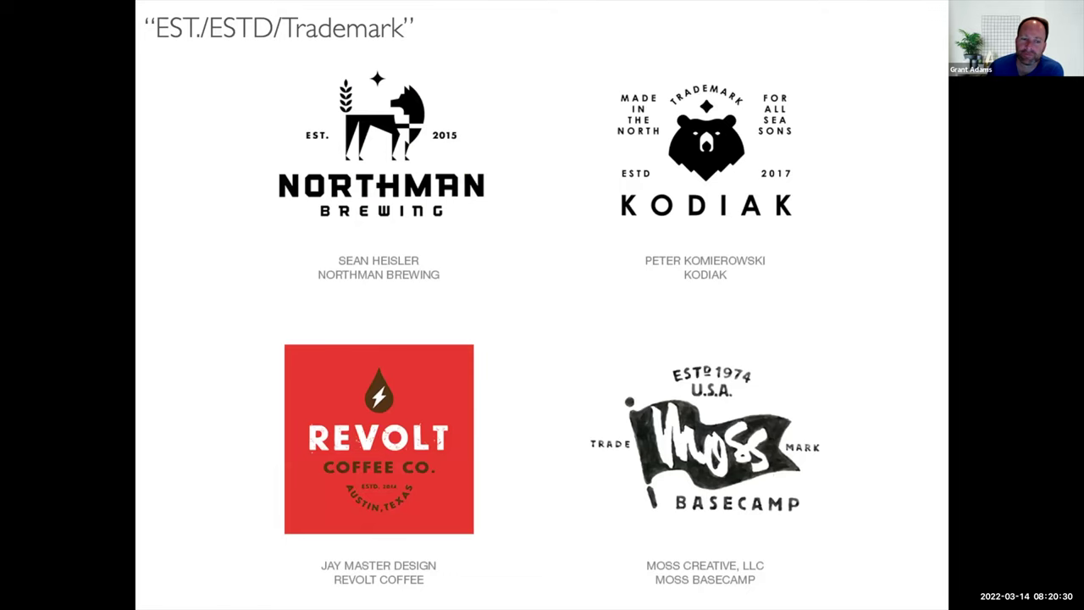
{"action": "key", "text": "Right"}
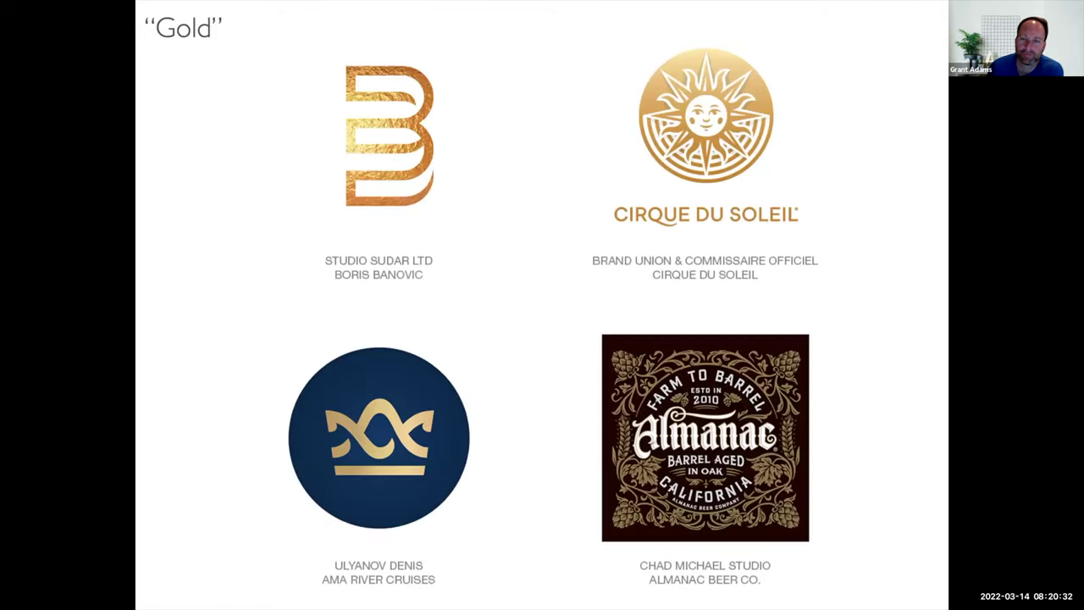
{"action": "key", "text": "Right"}
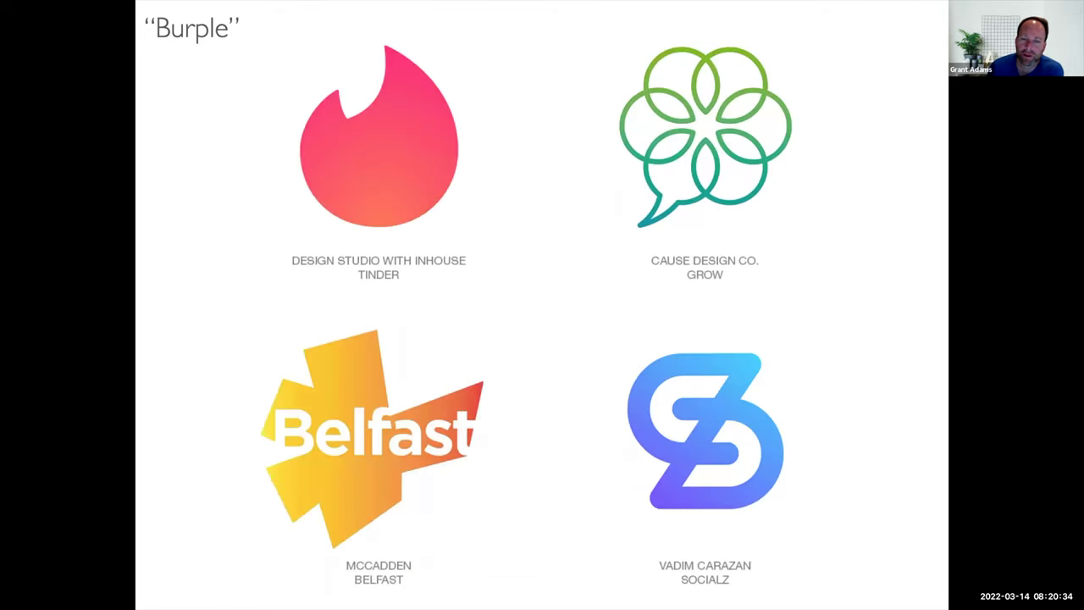
{"action": "key", "text": "Left"}
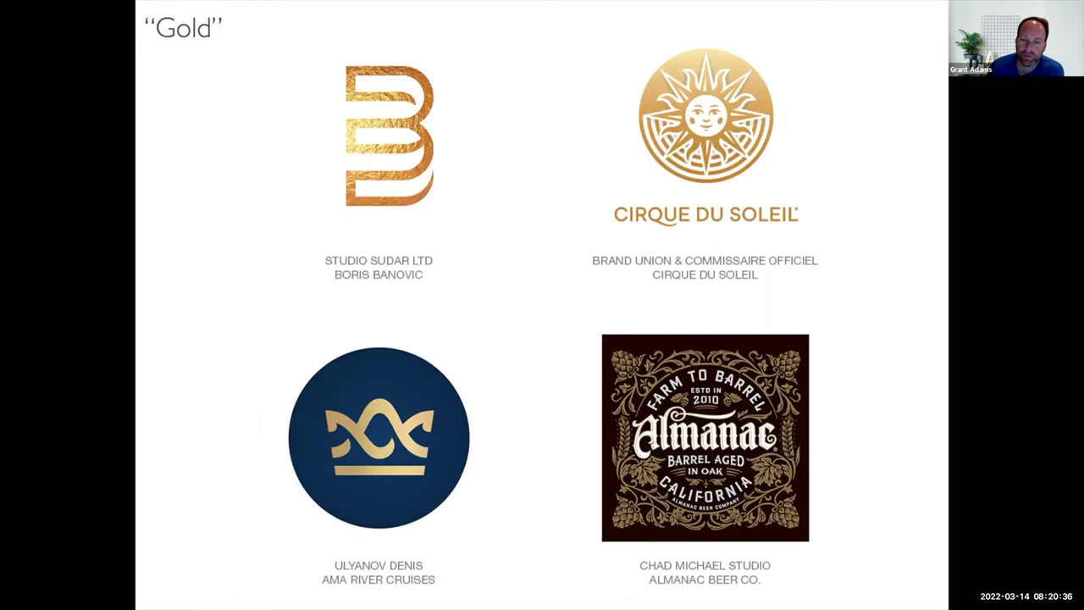
{"action": "key", "text": "Left"}
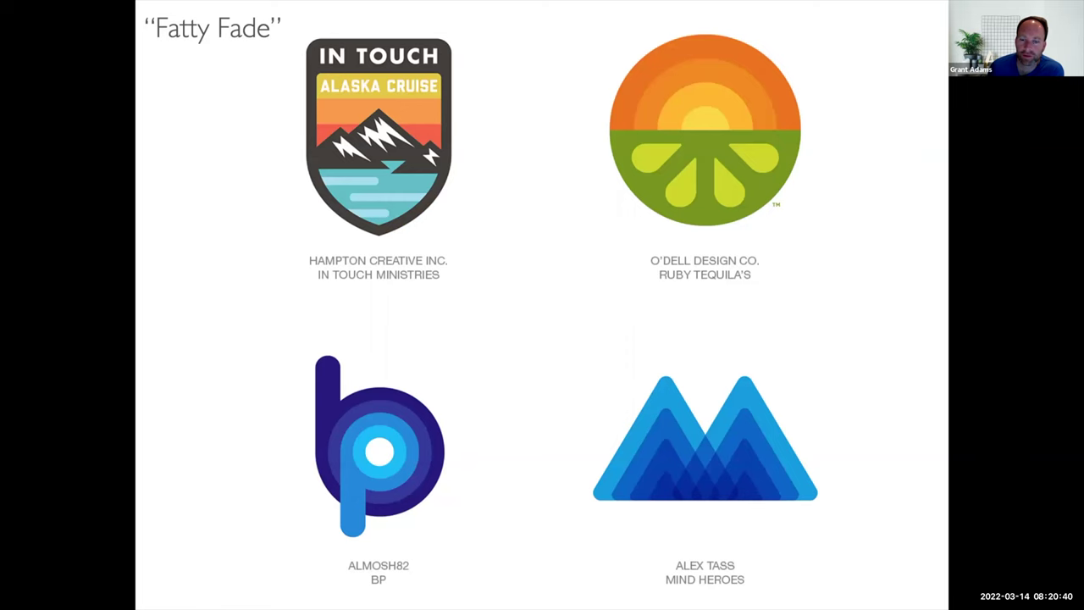
{"action": "key", "text": "Left"}
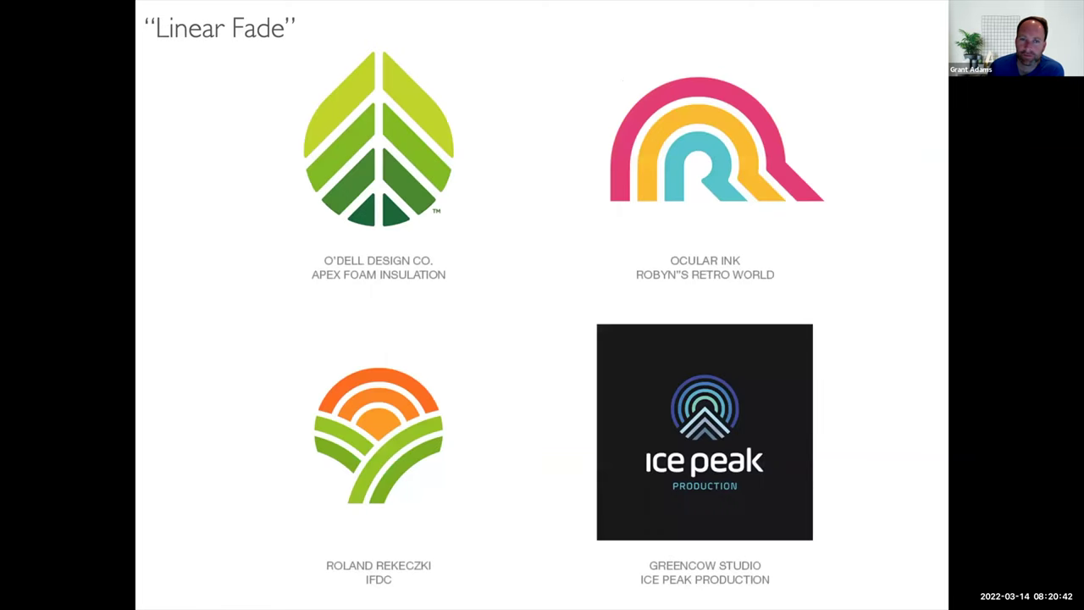
{"action": "key", "text": "Left"}
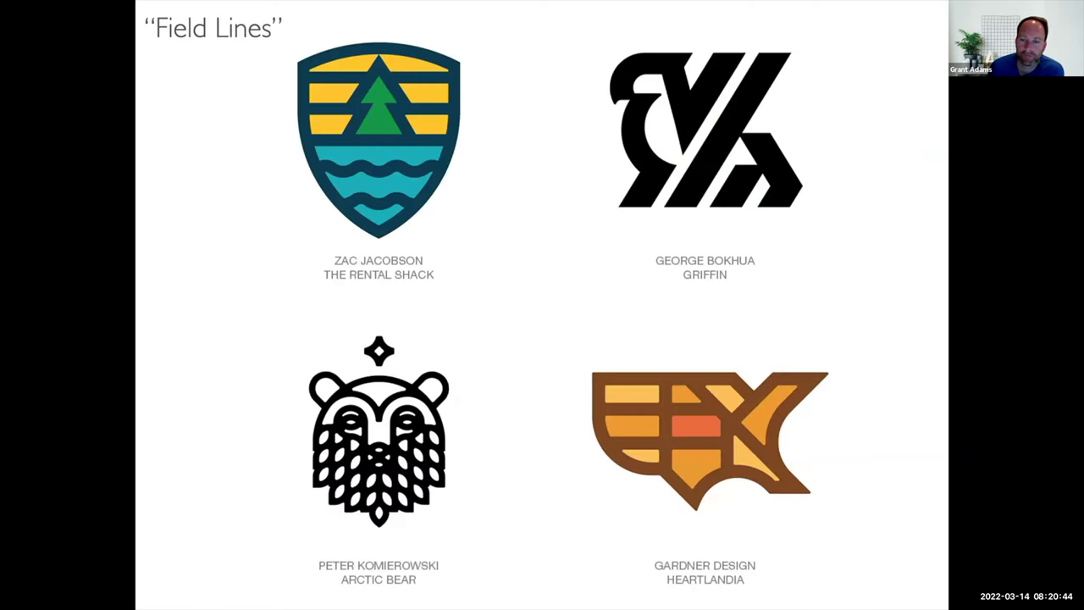
{"action": "key", "text": "Left"}
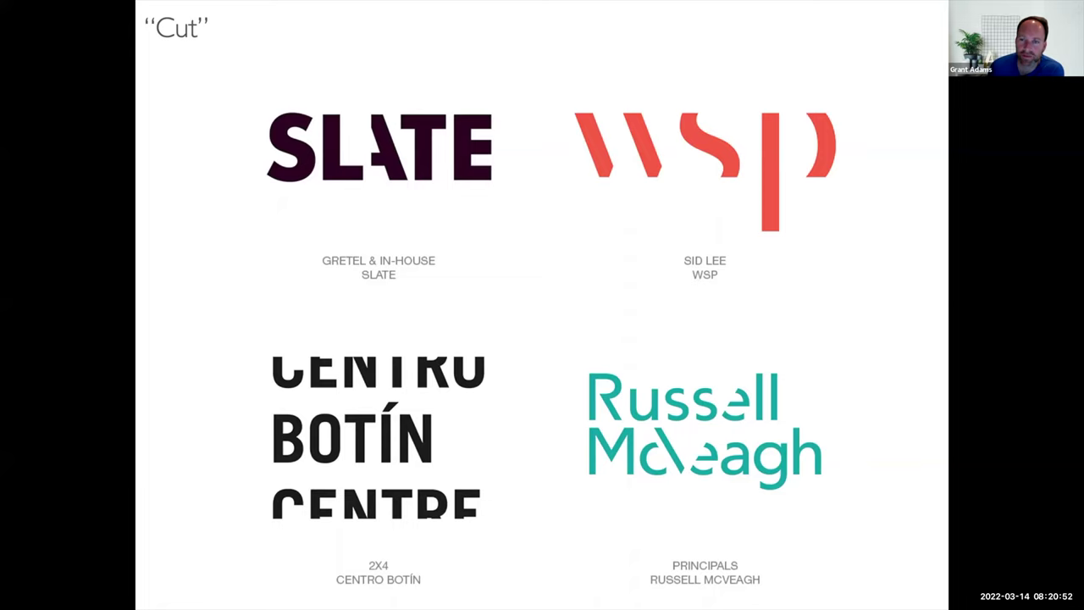
{"action": "key", "text": "Left"}
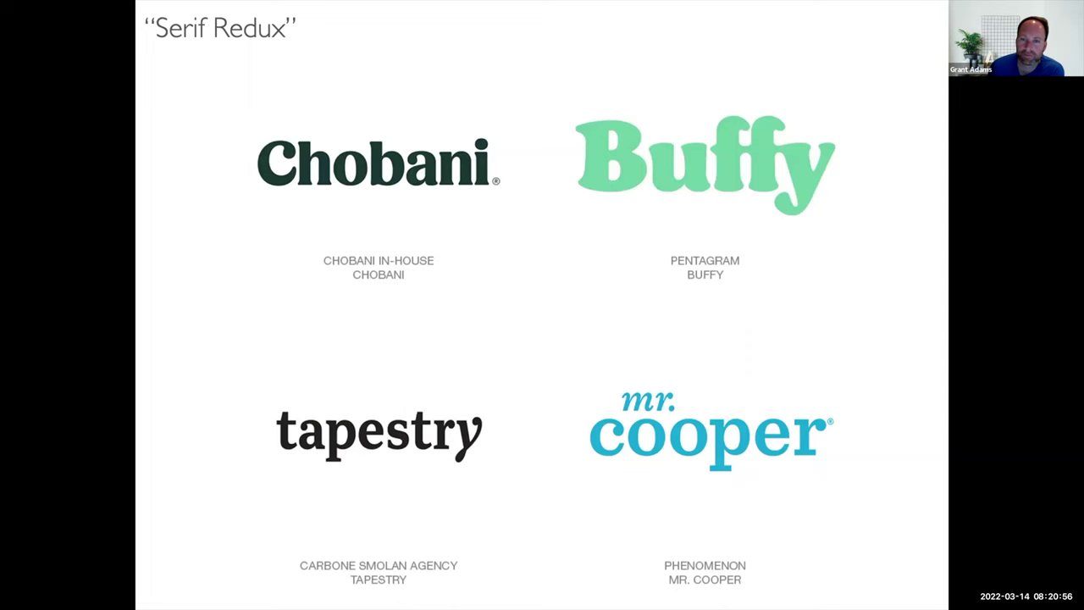
{"action": "key", "text": "Left"}
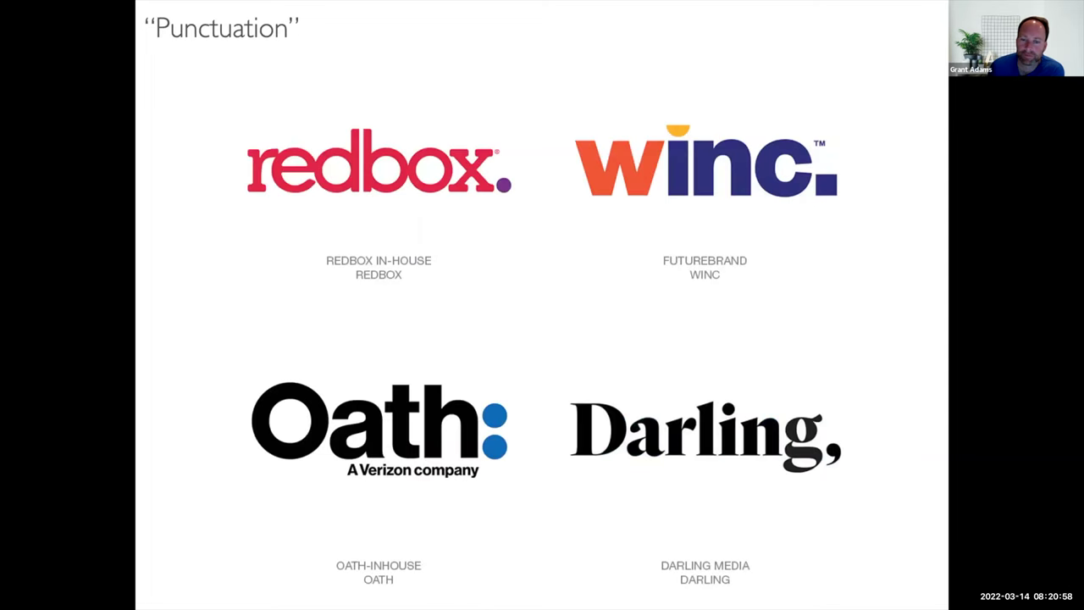
{"action": "key", "text": "Escape"}
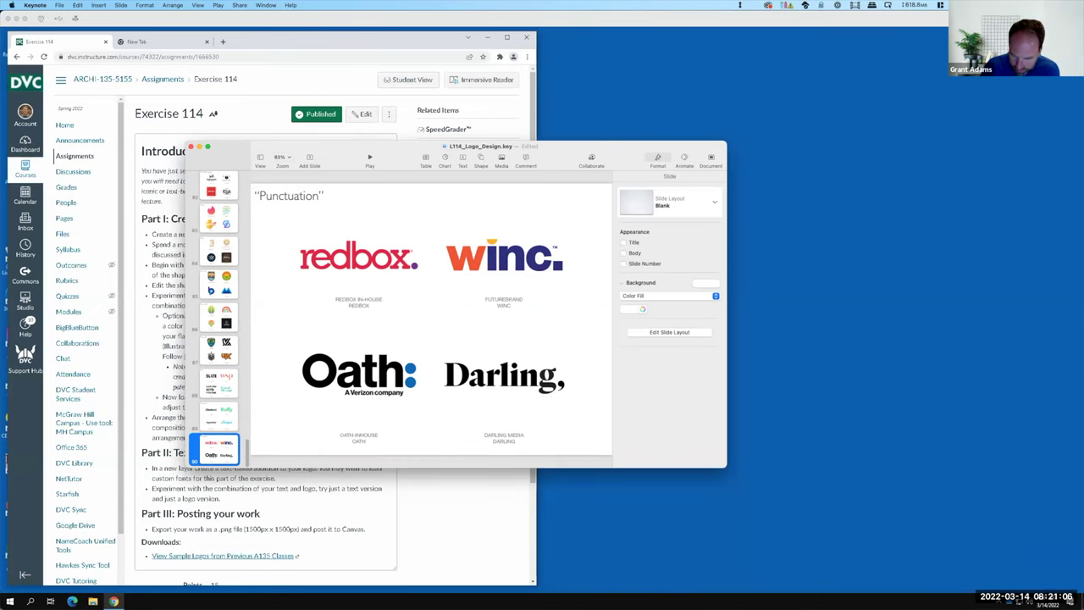
- Switch to Safari with the LogoLounge 2021 Logo Trend Report and expand its window to the full screen height
{"action": "key", "text": "super+Tab"}
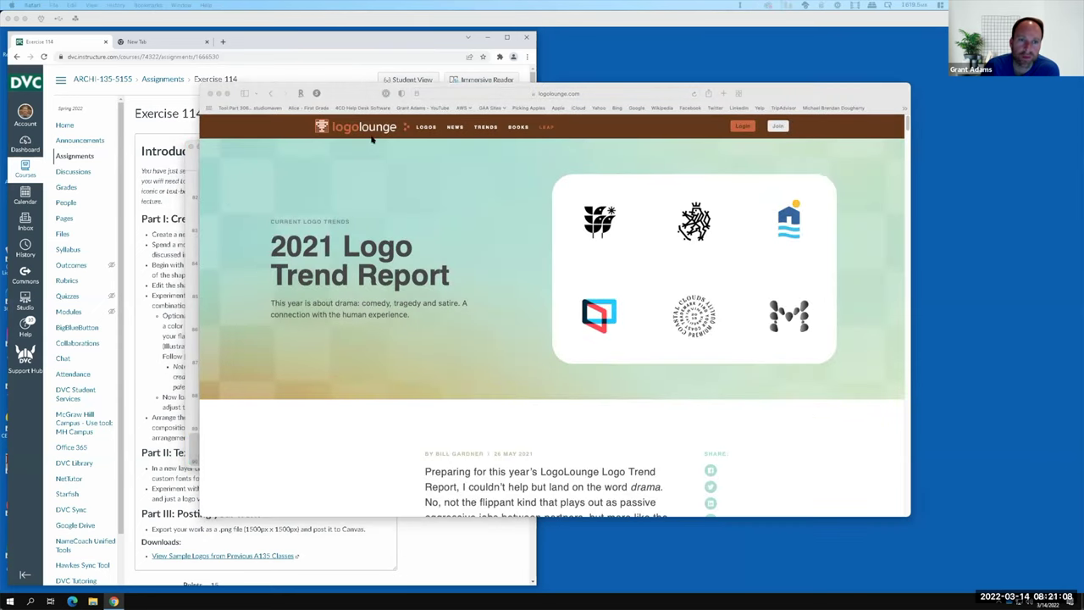
{"action": "left_click", "coordinate": [782, 91]}
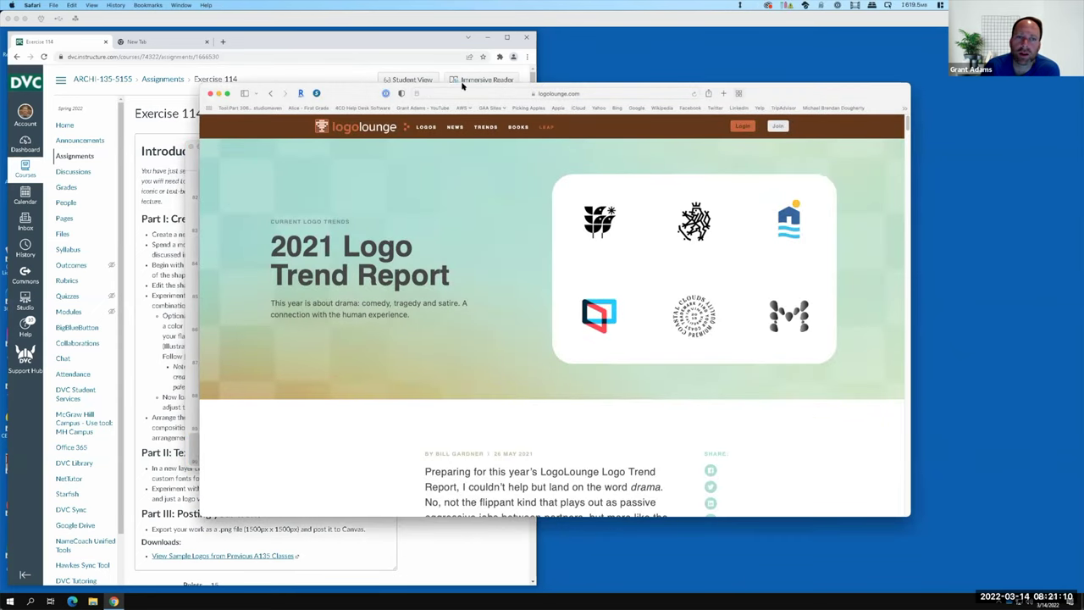
{"action": "double_click", "coordinate": [347, 89]}
{"action": "mouse_move", "coordinate": [413, 57]}
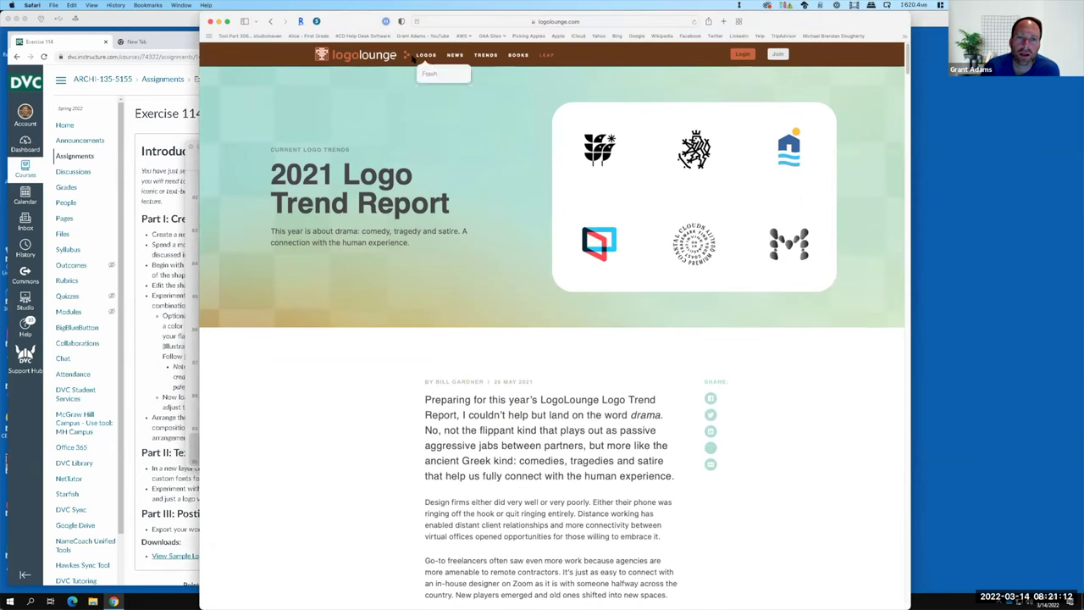
- Browse LogoLounge's yearly trends timeline to 2020 and back to 2021, and open the 2021 Logo Trend Report
{"action": "left_click", "coordinate": [483, 56]}
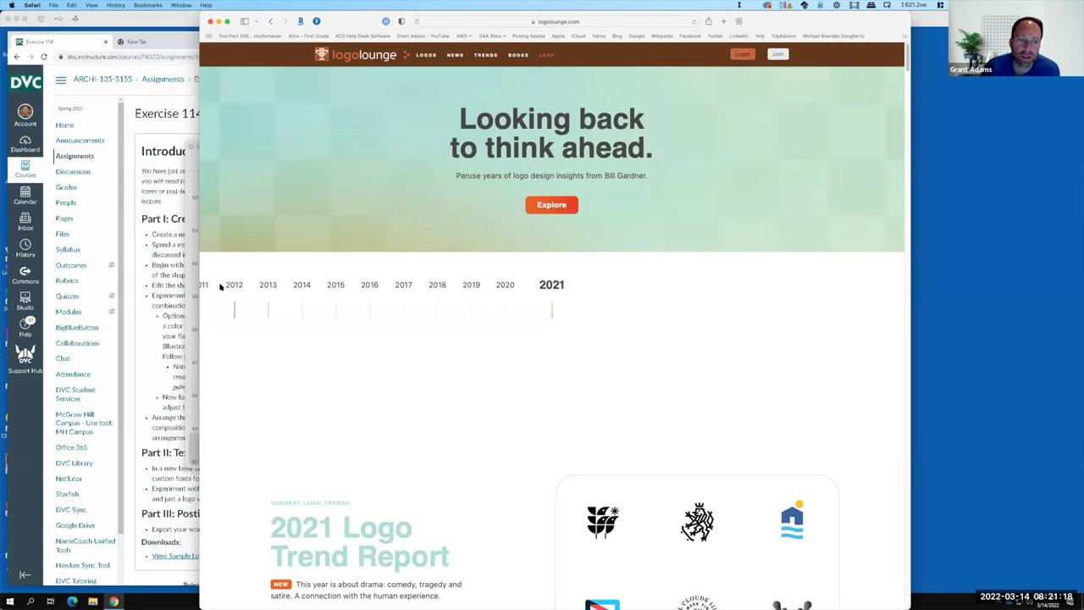
{"action": "left_click", "coordinate": [506, 286]}
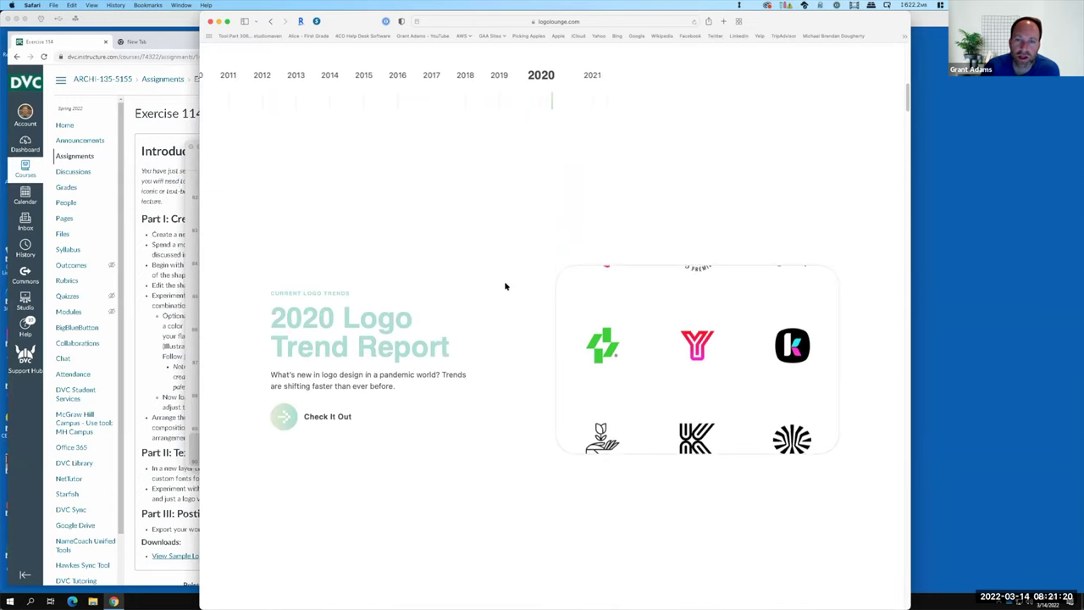
{"action": "left_click", "coordinate": [599, 77]}
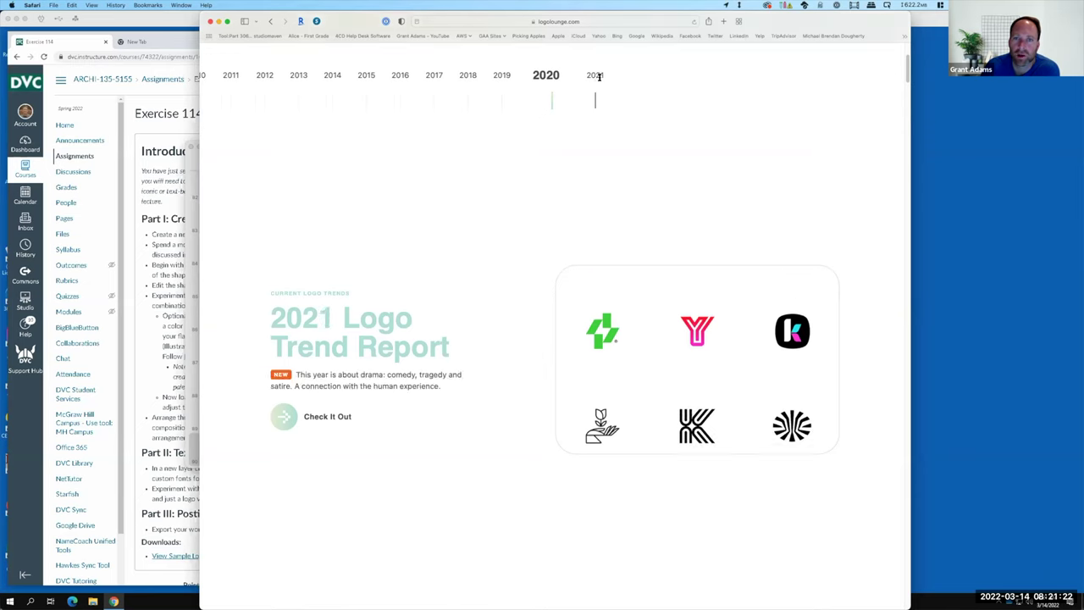
{"action": "left_click", "coordinate": [377, 320]}
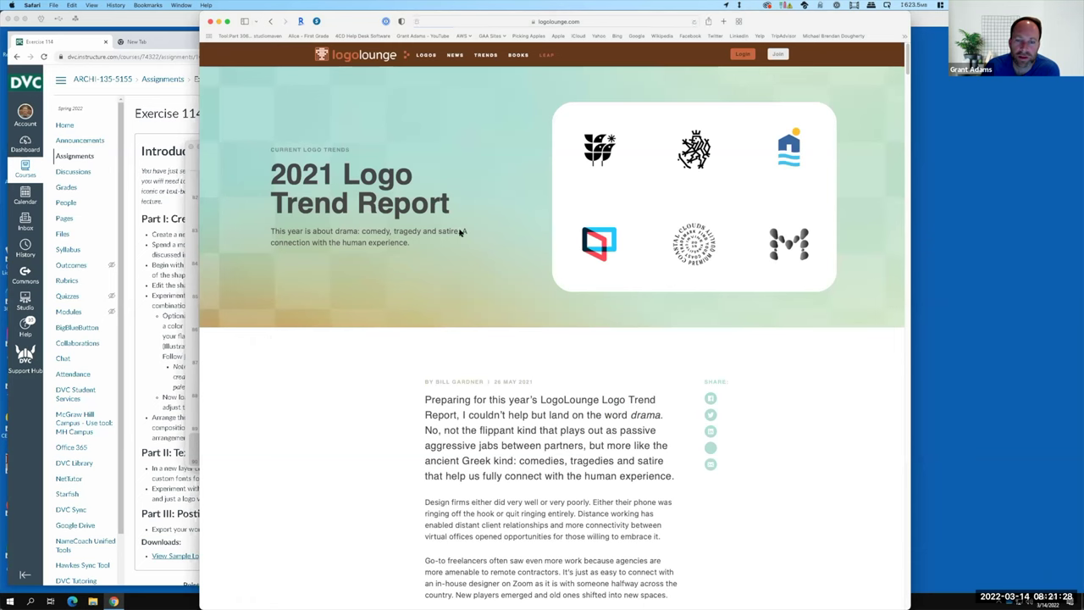
- Look through the report's introduction and its first logo trends: Asterisk, Off Jog, Spliced CBC and Electric Tape
{"action": "scroll", "coordinate": [460, 233], "scroll_direction": "down", "scroll_amount": 8}
{"action": "key", "text": "F15"}
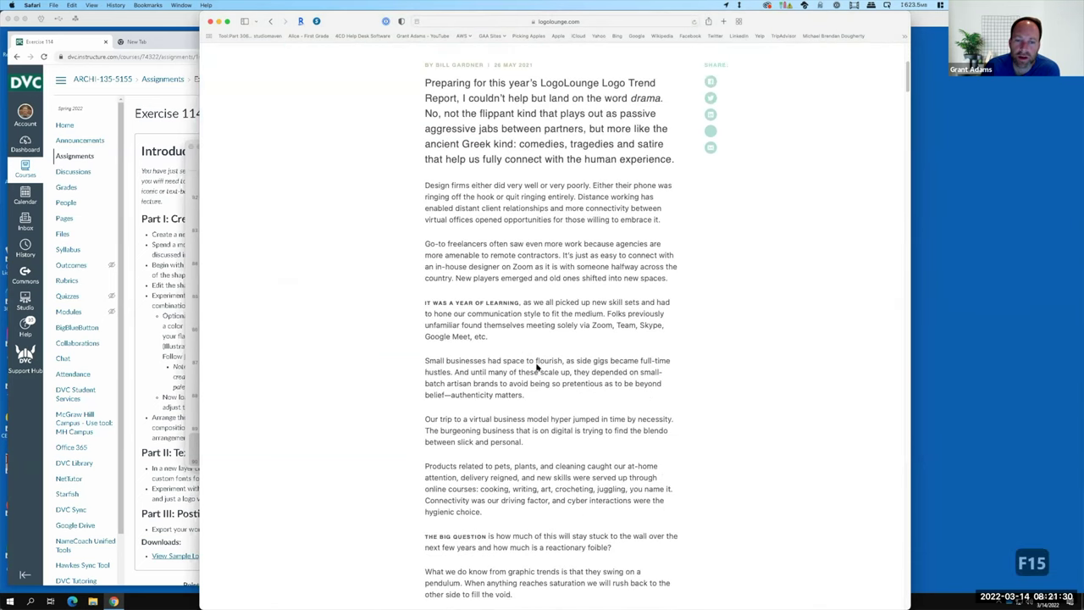
{"action": "scroll", "coordinate": [536, 366], "scroll_direction": "down", "scroll_amount": 12}
{"action": "scroll", "coordinate": [543, 357], "scroll_direction": "down", "scroll_amount": 10}
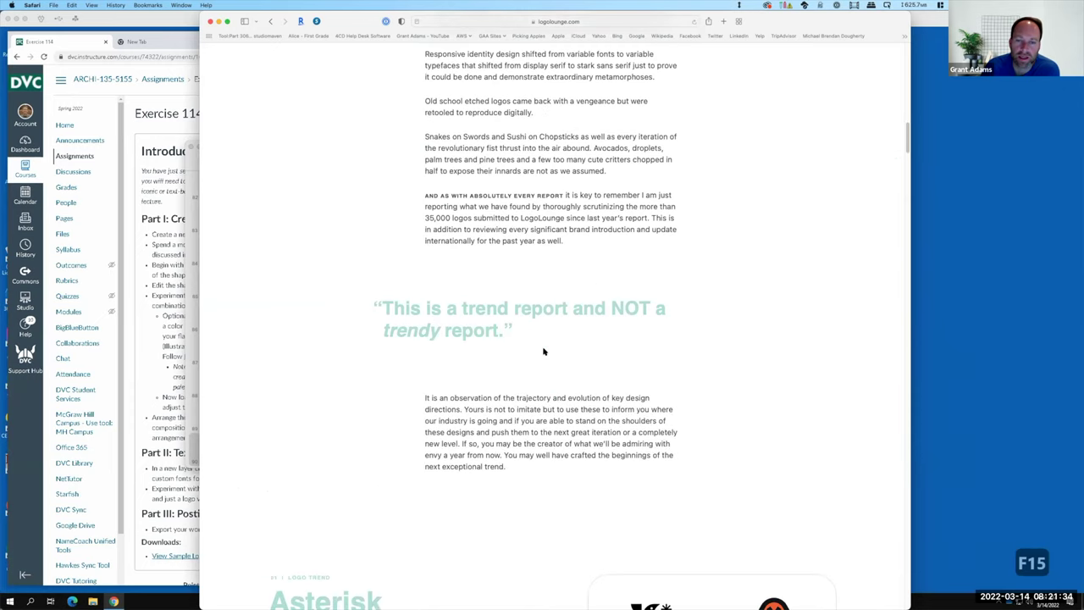
{"action": "scroll", "coordinate": [544, 352], "scroll_direction": "down", "scroll_amount": 8}
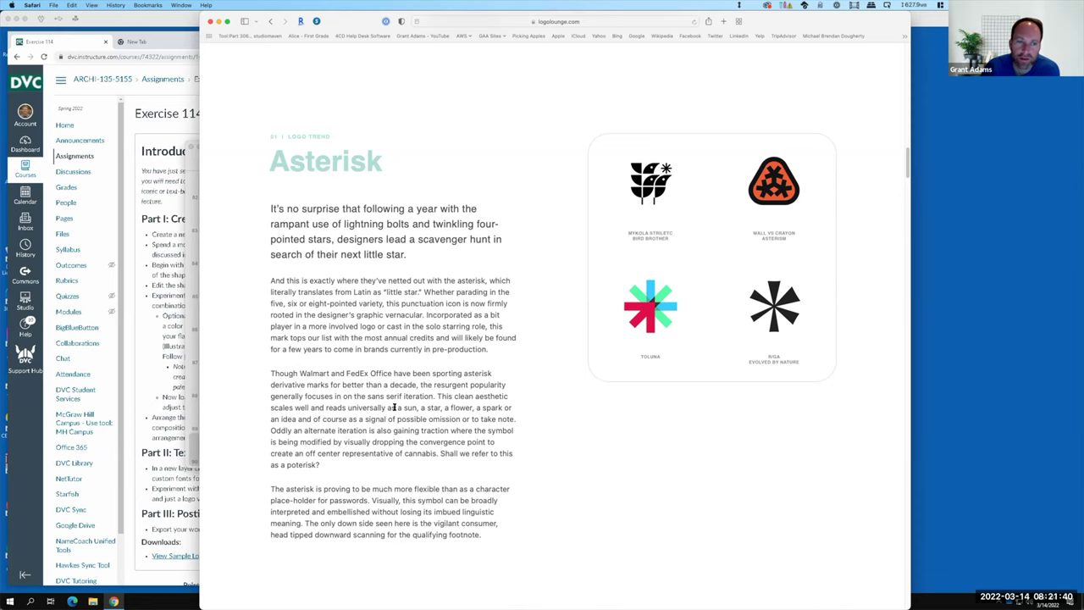
{"action": "scroll", "coordinate": [391, 356], "scroll_direction": "down", "scroll_amount": 2}
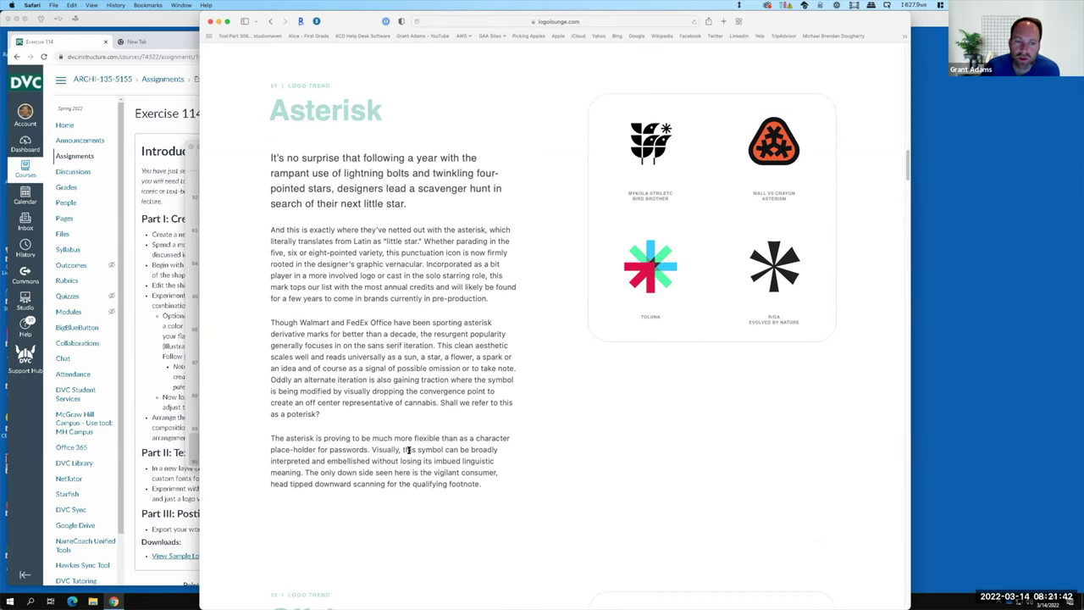
{"action": "scroll", "coordinate": [409, 450], "scroll_direction": "down", "scroll_amount": 2}
{"action": "scroll", "coordinate": [412, 462], "scroll_direction": "down", "scroll_amount": 15}
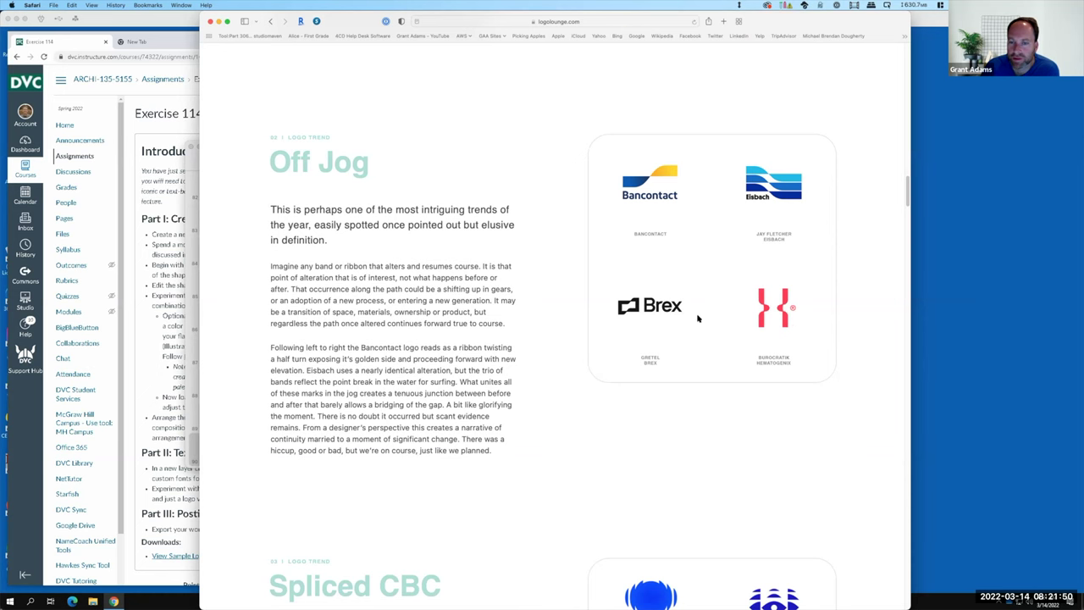
{"action": "scroll", "coordinate": [428, 289], "scroll_direction": "down", "scroll_amount": 5}
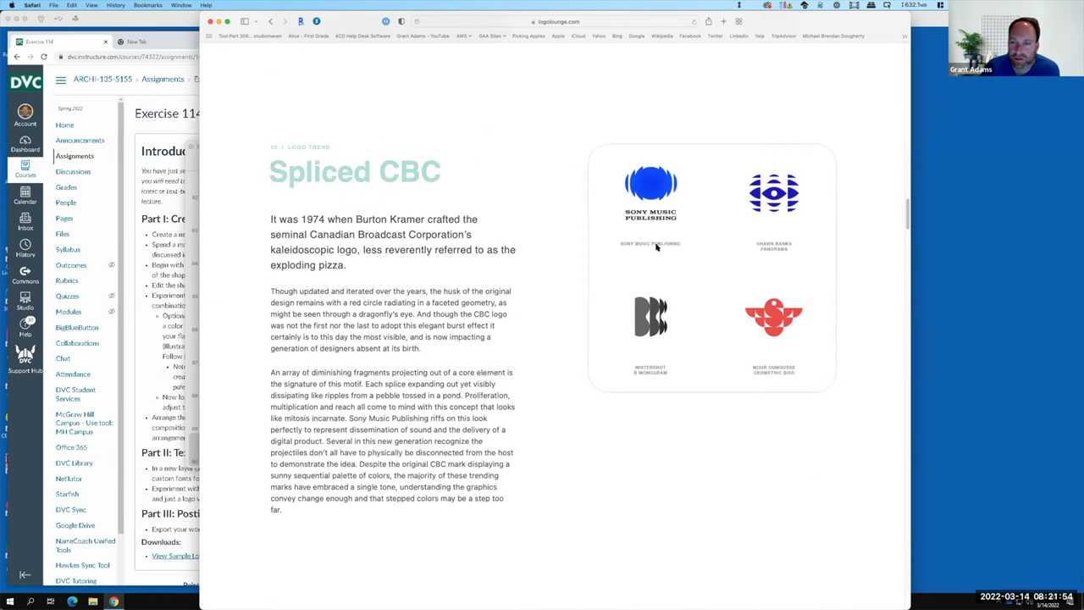
{"action": "scroll", "coordinate": [521, 264], "scroll_direction": "down", "scroll_amount": 6}
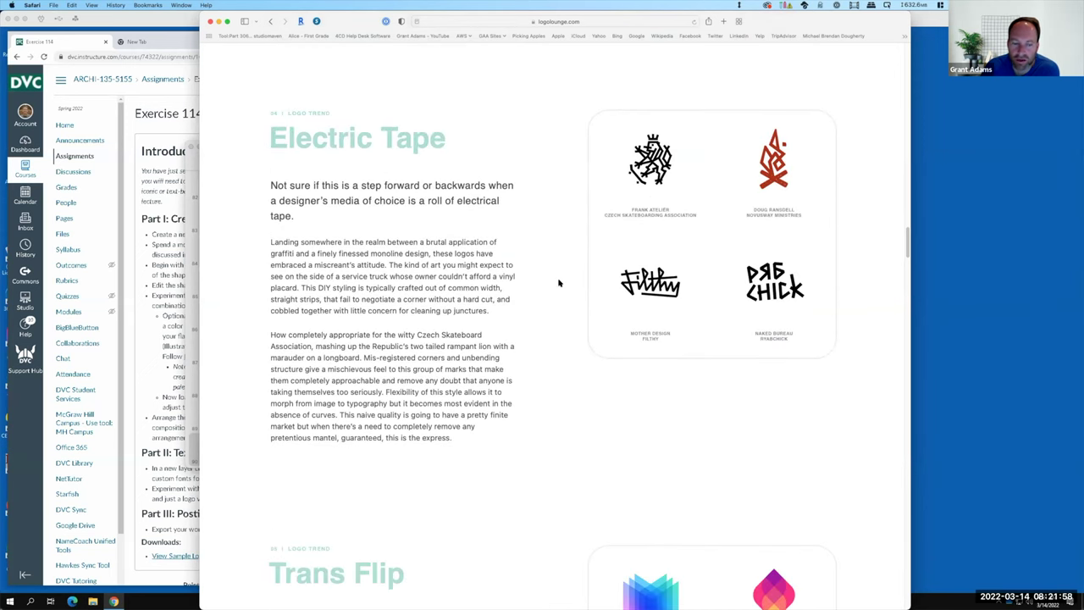
- Examine the example logos of the remaining trends, from Trans Flip, Stacked, Quads and Chains through Swingers, Dog Tags, Etched and Rods
{"action": "scroll", "coordinate": [593, 289], "scroll_direction": "down", "scroll_amount": 4}
{"action": "scroll", "coordinate": [698, 336], "scroll_direction": "down", "scroll_amount": 5}
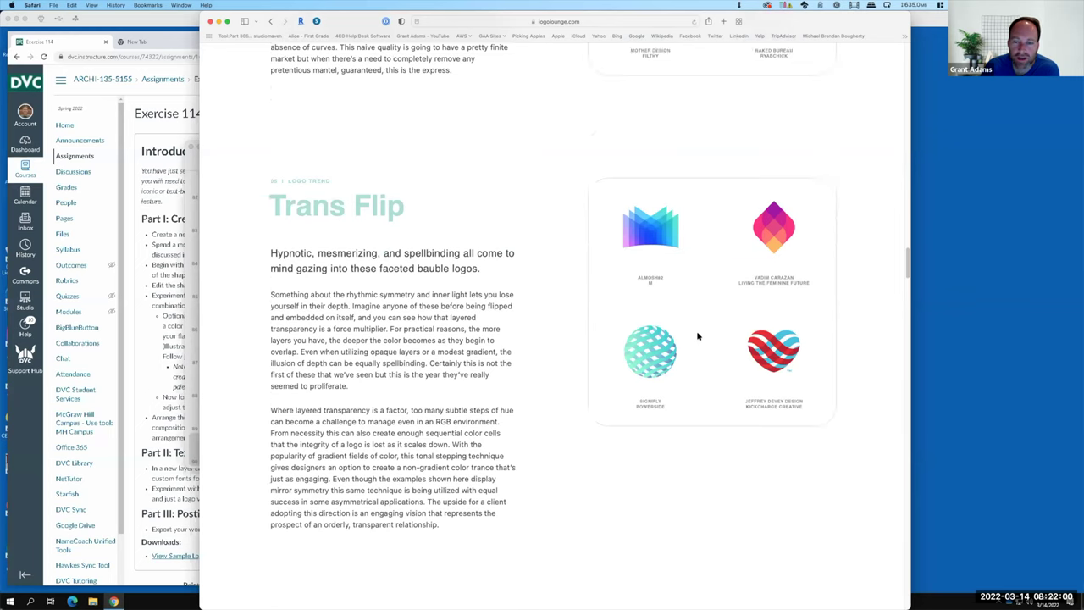
{"action": "scroll", "coordinate": [698, 335], "scroll_direction": "down", "scroll_amount": 5}
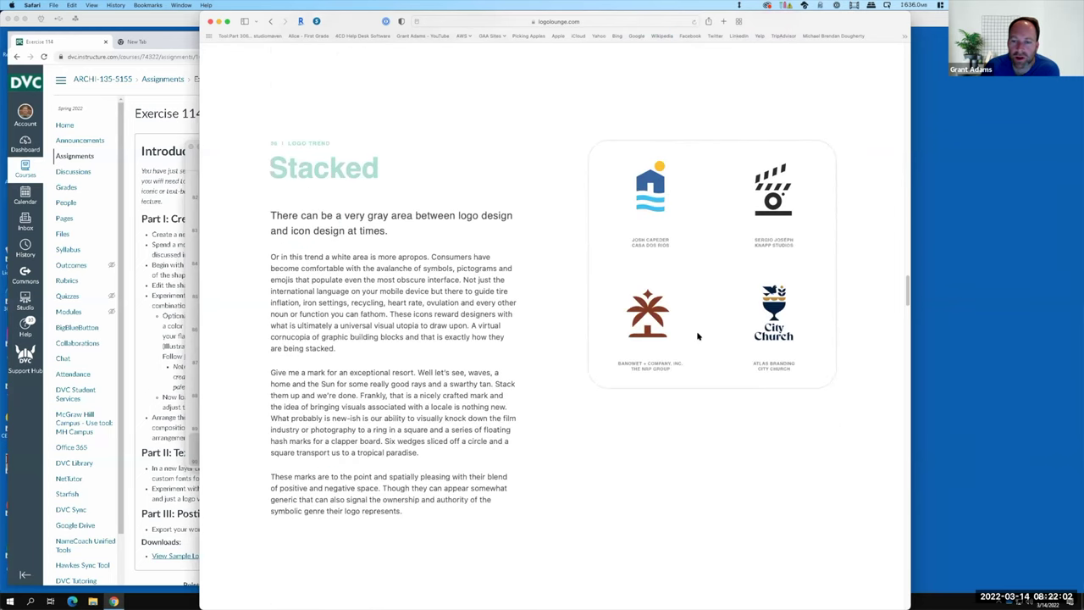
{"action": "scroll", "coordinate": [698, 335], "scroll_direction": "down", "scroll_amount": 3}
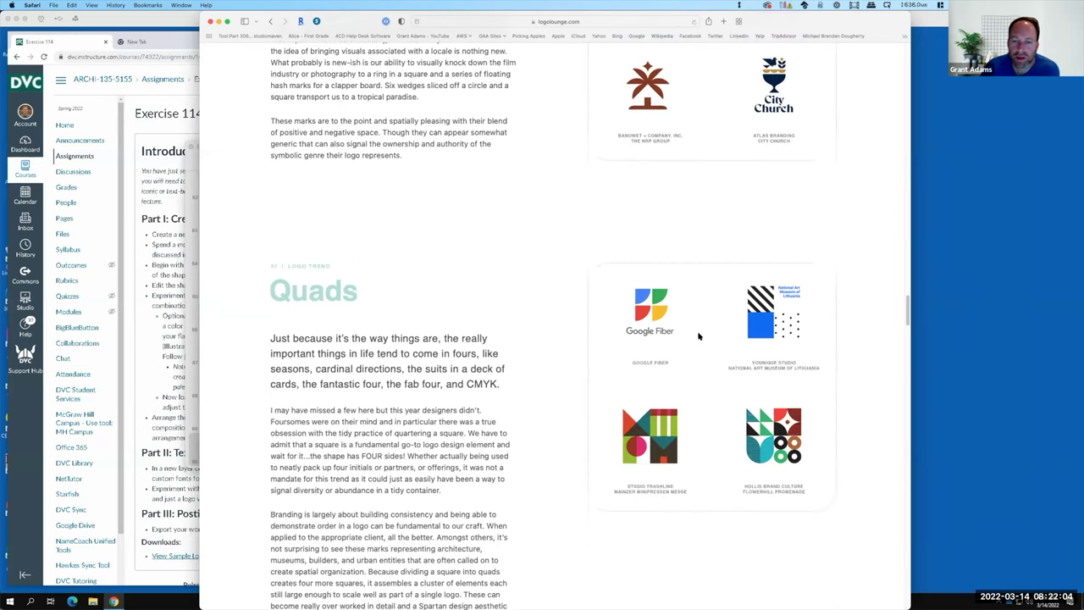
{"action": "scroll", "coordinate": [698, 335], "scroll_direction": "down", "scroll_amount": 7}
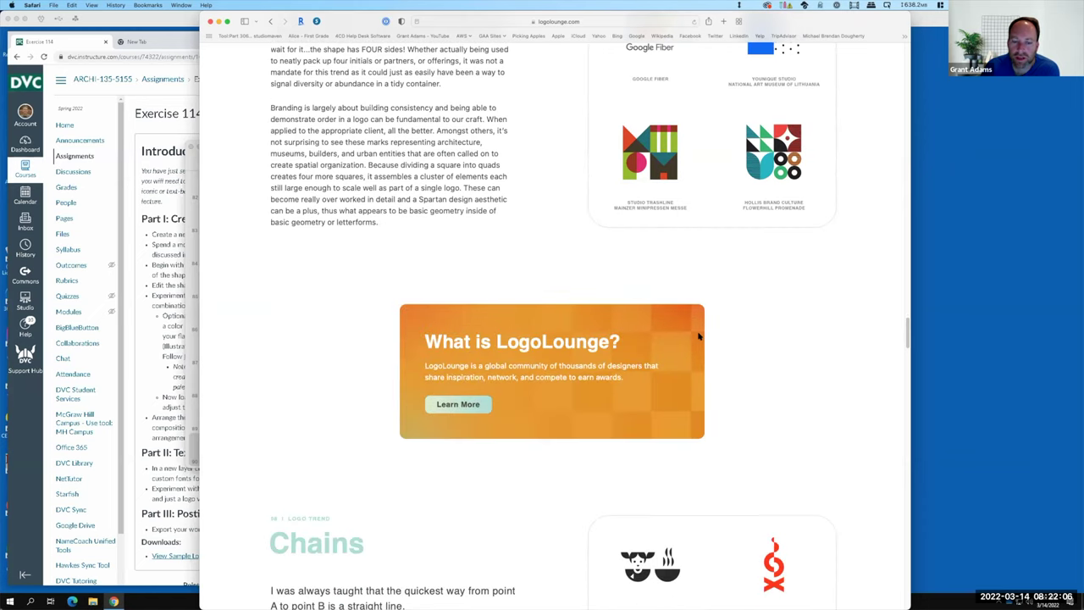
{"action": "scroll", "coordinate": [698, 337], "scroll_direction": "down", "scroll_amount": 3}
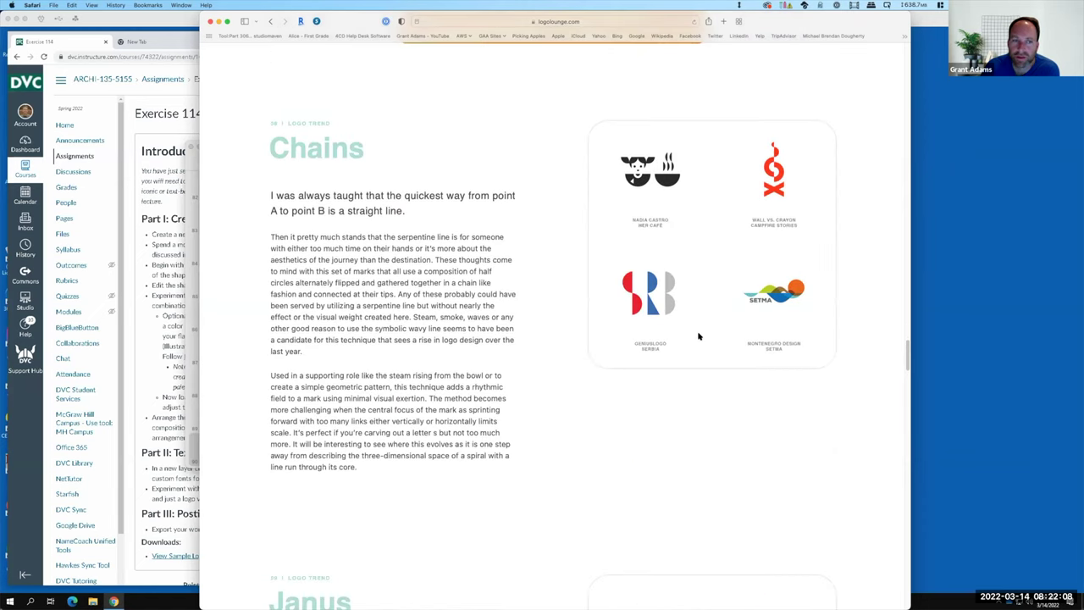
{"action": "scroll", "coordinate": [698, 336], "scroll_direction": "down", "scroll_amount": 10}
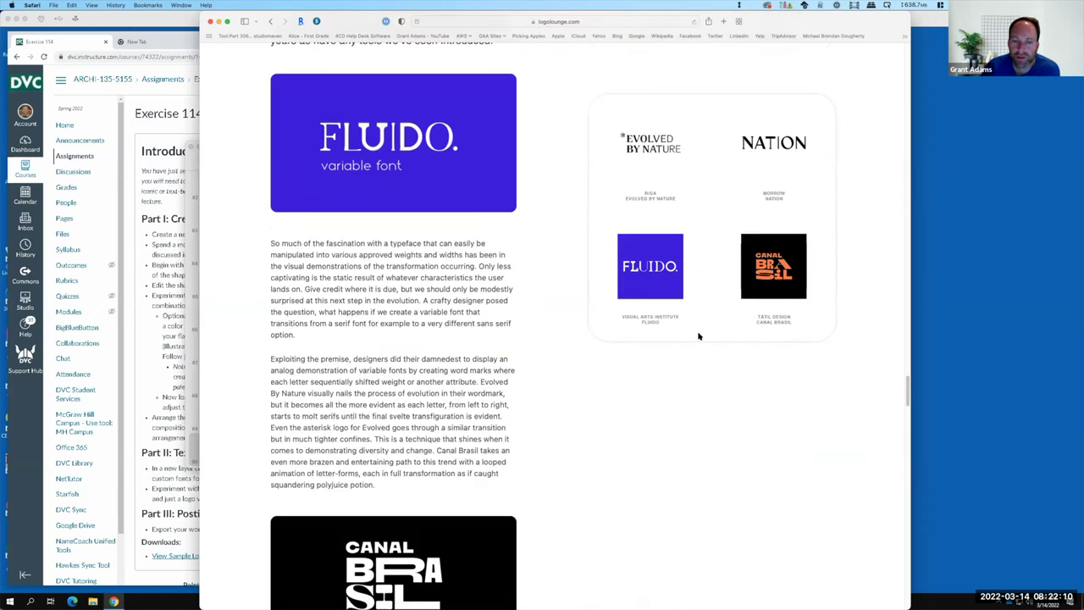
{"action": "scroll", "coordinate": [698, 336], "scroll_direction": "down", "scroll_amount": 12}
{"action": "scroll", "coordinate": [698, 336], "scroll_direction": "down", "scroll_amount": 4}
{"action": "scroll", "coordinate": [698, 336], "scroll_direction": "down", "scroll_amount": 5}
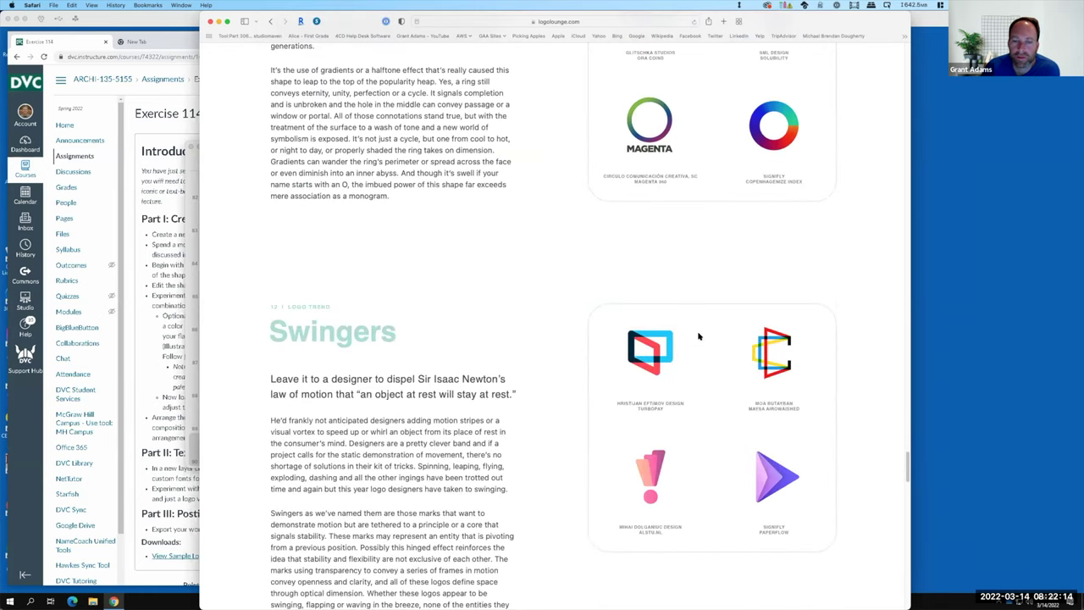
{"action": "scroll", "coordinate": [698, 336], "scroll_direction": "down", "scroll_amount": 6}
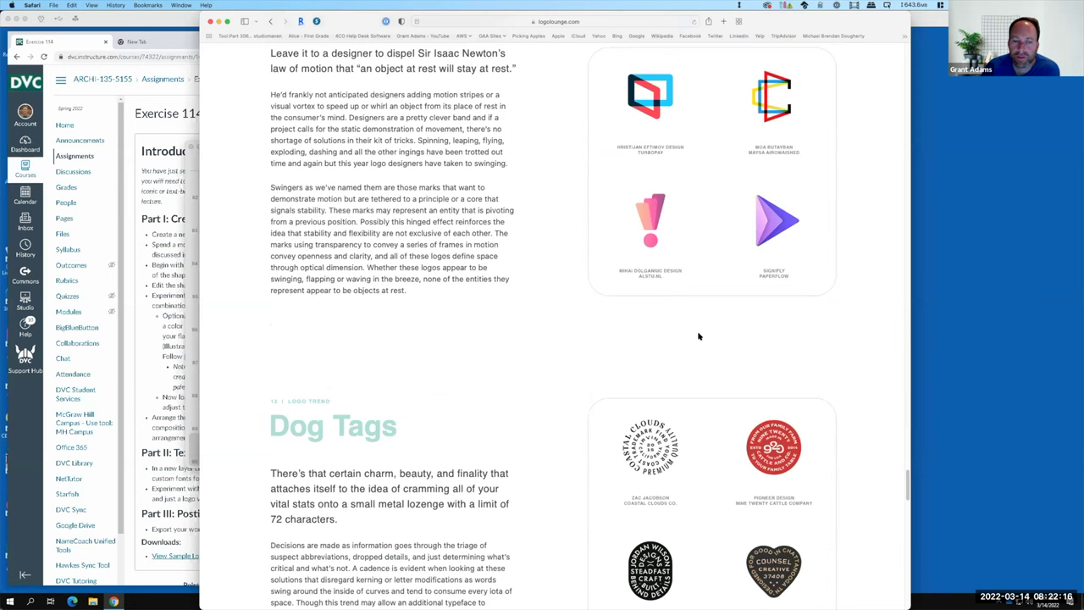
{"action": "scroll", "coordinate": [699, 336], "scroll_direction": "down", "scroll_amount": 8}
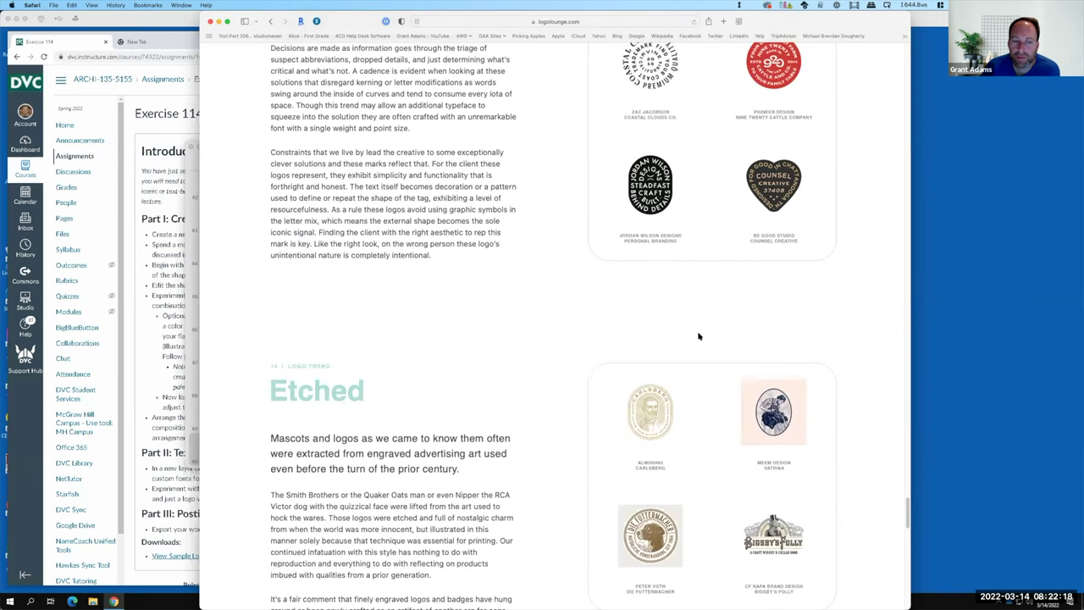
{"action": "scroll", "coordinate": [698, 337], "scroll_direction": "down", "scroll_amount": 10}
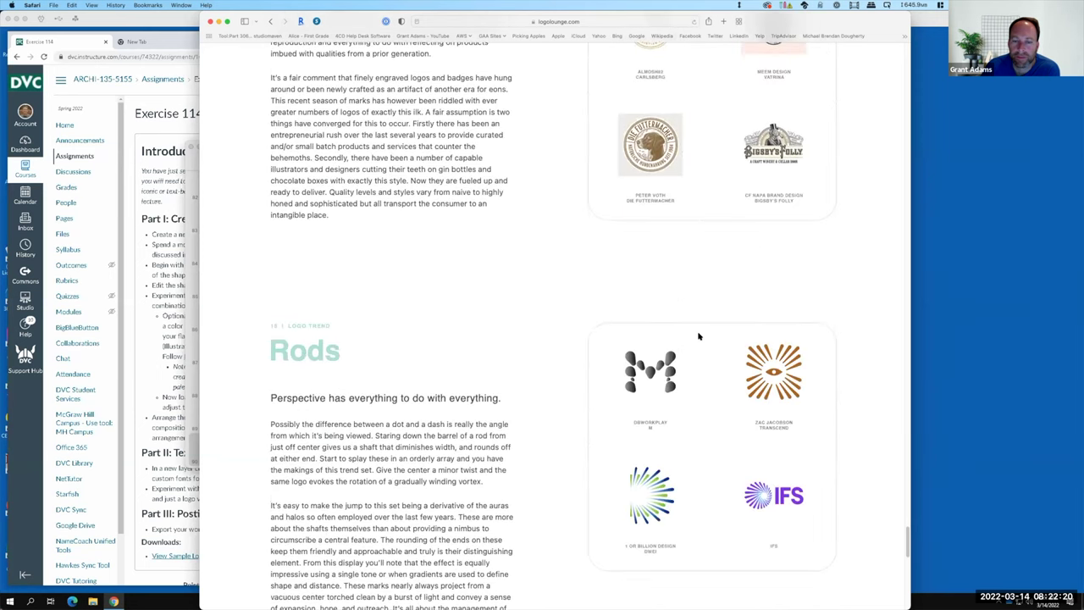
- Revisit the Etched and Rods example logos, check the report's closing section, and return to the Chains trend
{"action": "scroll", "coordinate": [698, 336], "scroll_direction": "down", "scroll_amount": 3}
{"action": "scroll", "coordinate": [698, 322], "scroll_direction": "up", "scroll_amount": 11}
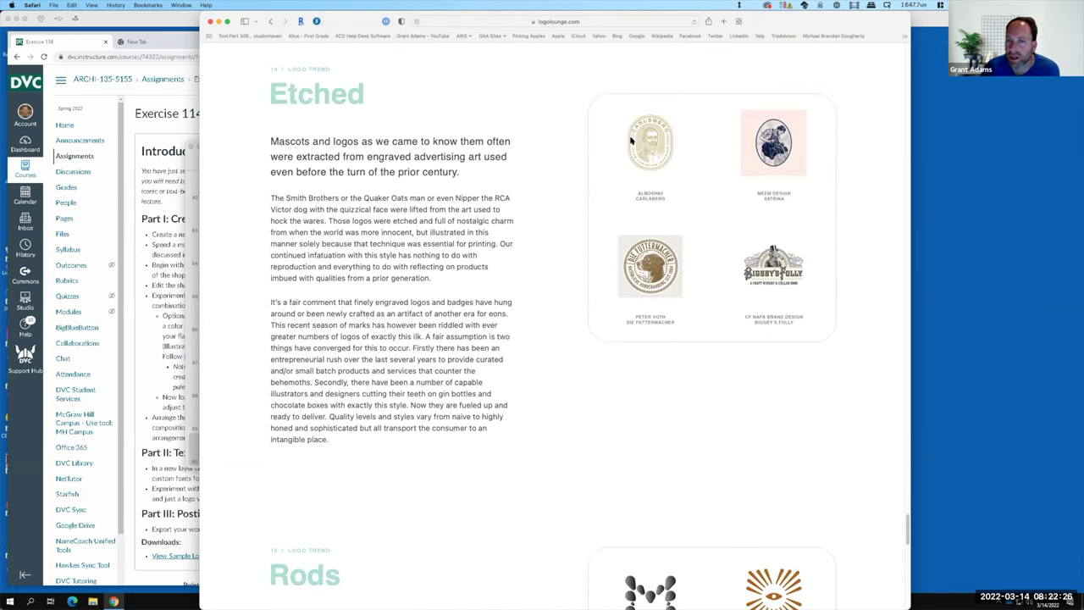
{"action": "key", "text": "F15"}
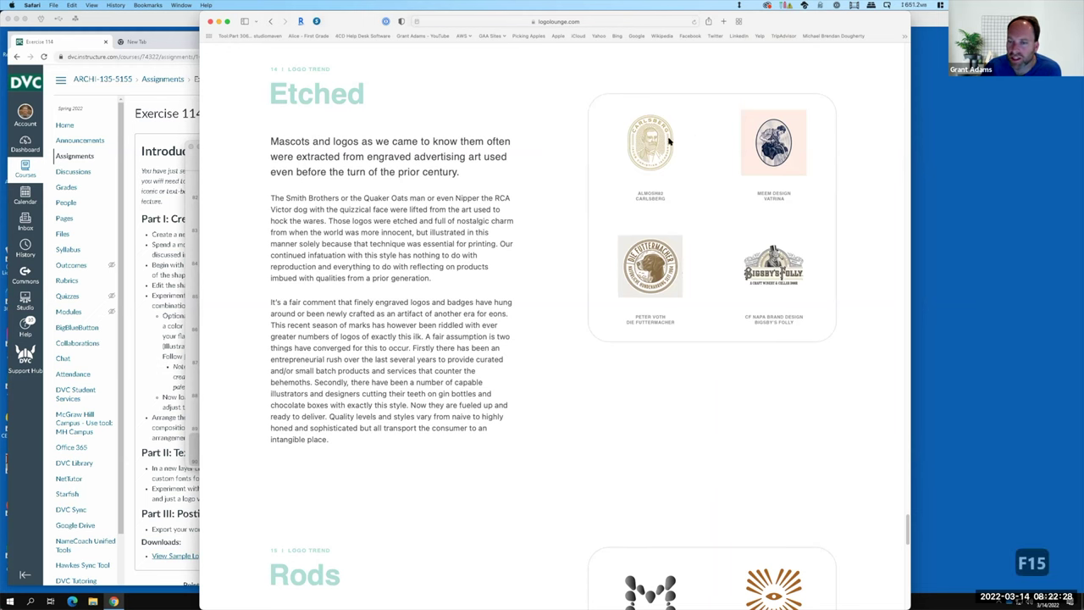
{"action": "scroll", "coordinate": [700, 189], "scroll_direction": "down", "scroll_amount": 5}
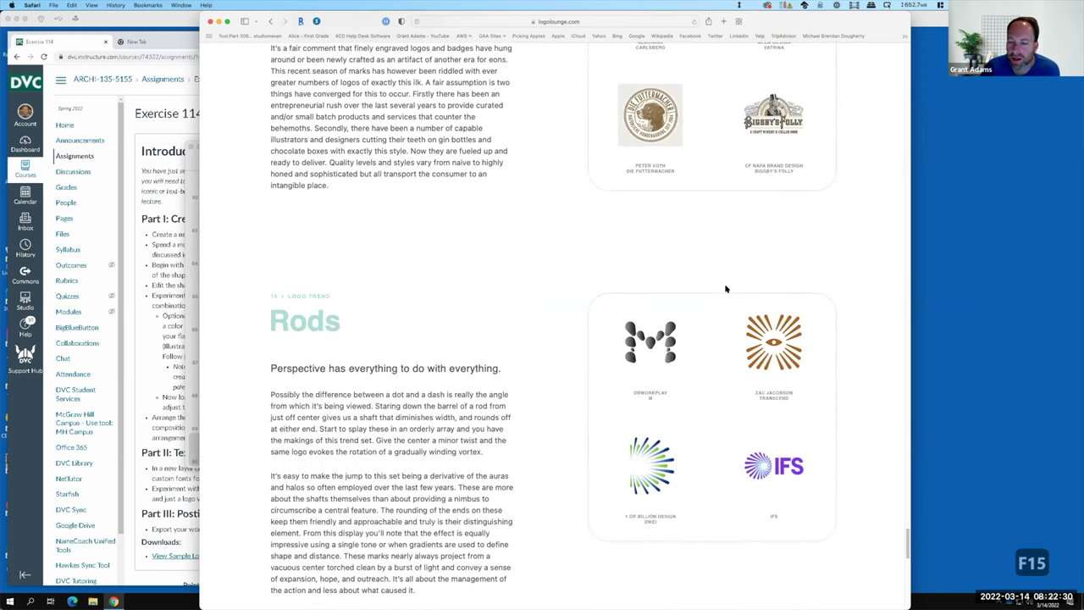
{"action": "scroll", "coordinate": [736, 423], "scroll_direction": "down", "scroll_amount": 7}
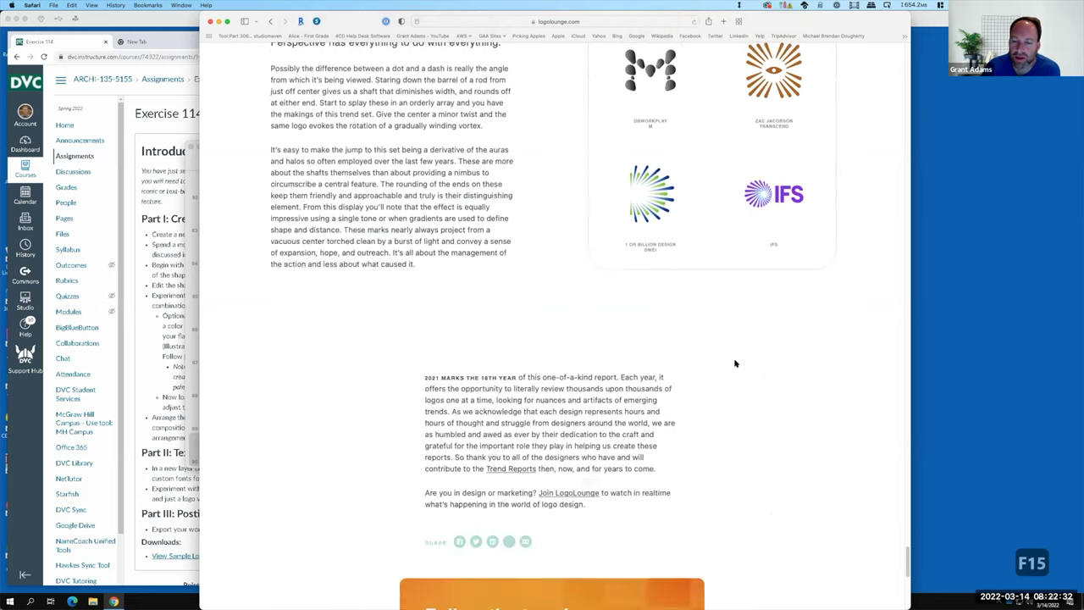
{"action": "scroll", "coordinate": [717, 262], "scroll_direction": "up", "scroll_amount": 15}
{"action": "scroll", "coordinate": [719, 216], "scroll_direction": "up", "scroll_amount": 20}
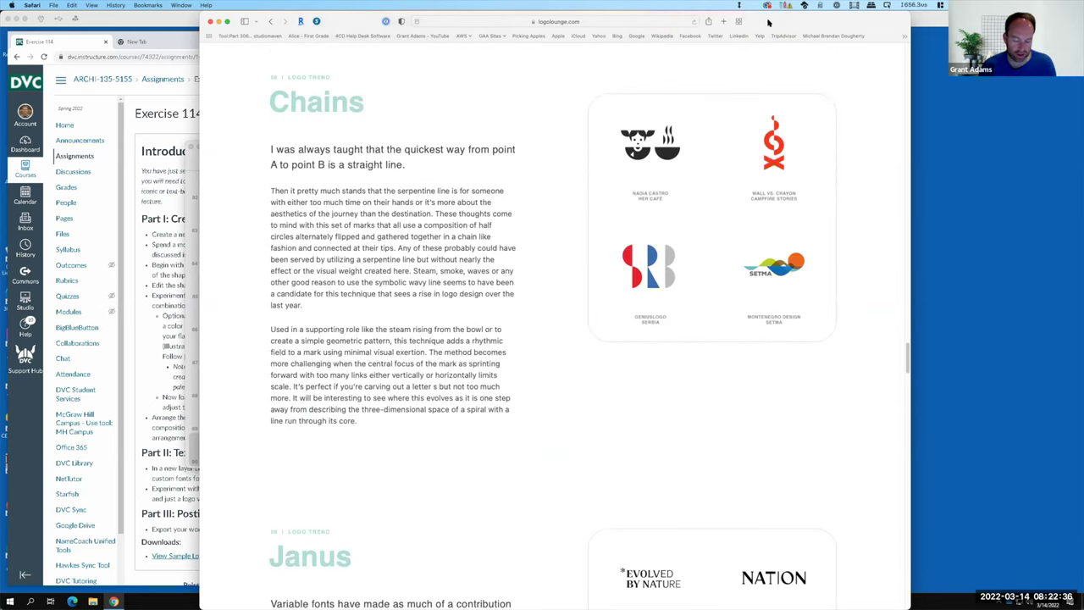
- Open google.com in a new browser tab
{"action": "key", "text": "super+t"}
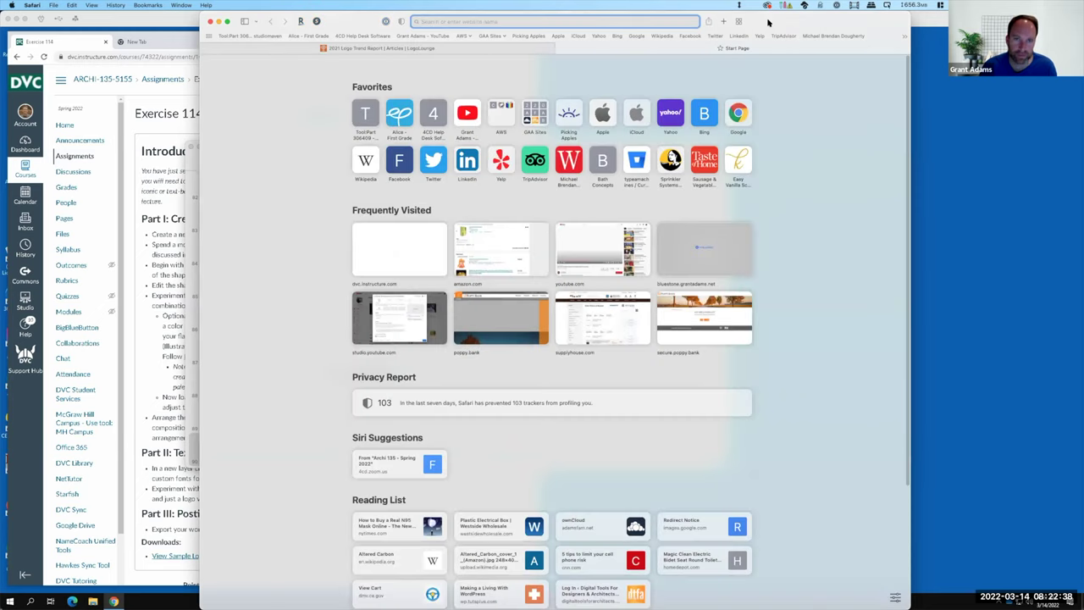
{"action": "type", "text": "google.com"}
{"action": "key", "text": "Return"}
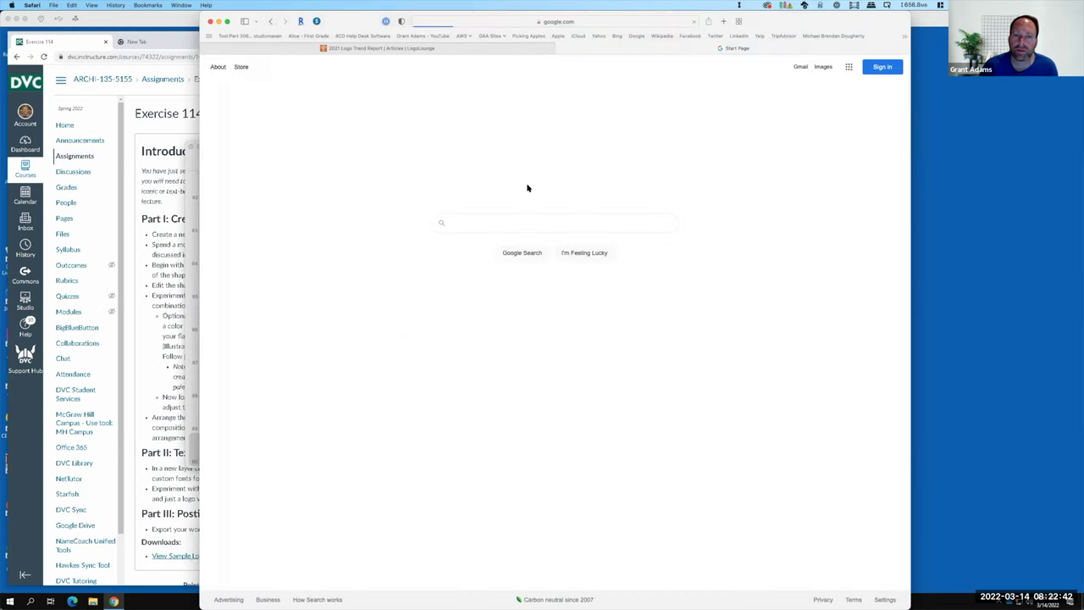
- Search Google for "architecture firm logos"
{"action": "left_click", "coordinate": [497, 222]}
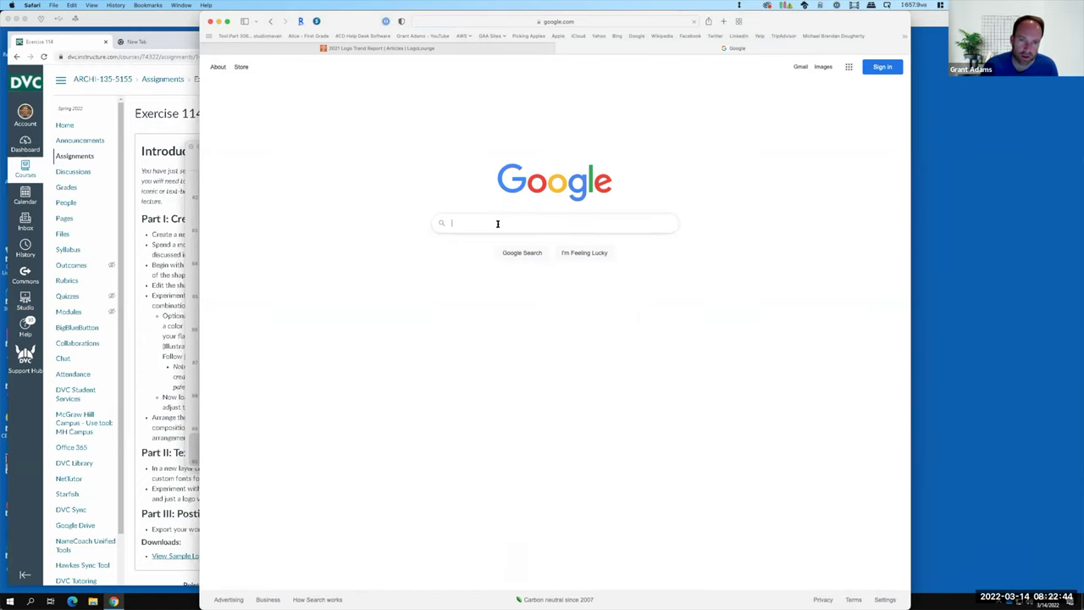
{"action": "type", "text": "architect"}
{"action": "key", "text": "BackSpace"}
{"action": "key", "text": "BackSpace"}
{"action": "key", "text": "BackSpace"}
{"action": "key", "text": "BackSpace"}
{"action": "key", "text": "BackSpace"}
{"action": "key", "text": "BackSpace"}
{"action": "key", "text": "BackSpace"}
{"action": "key", "text": "BackSpace"}
{"action": "key", "text": "BackSpace"}
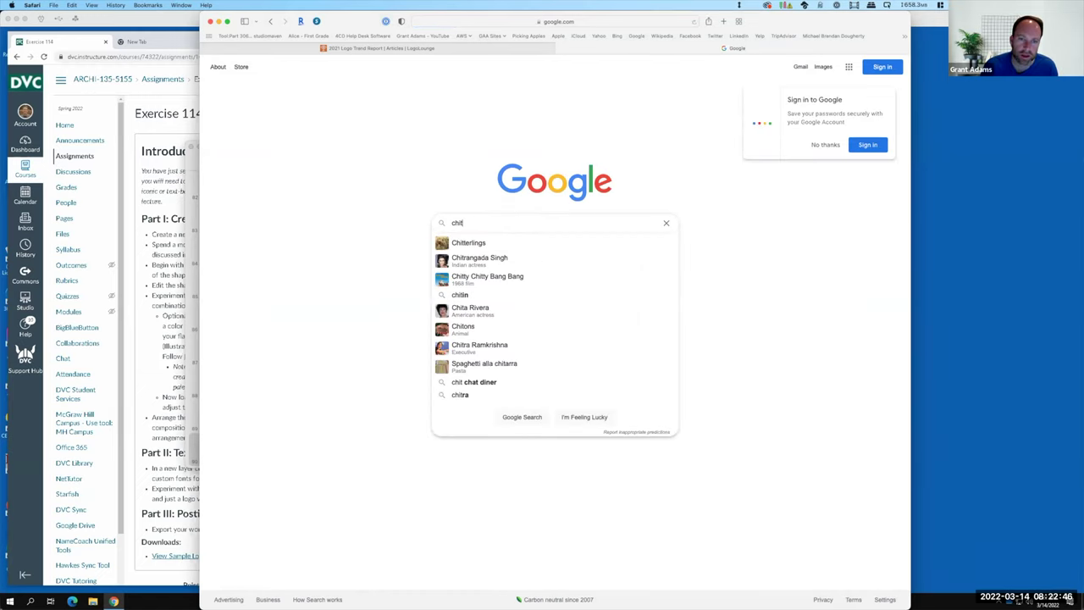
{"action": "type", "text": "architectur"}
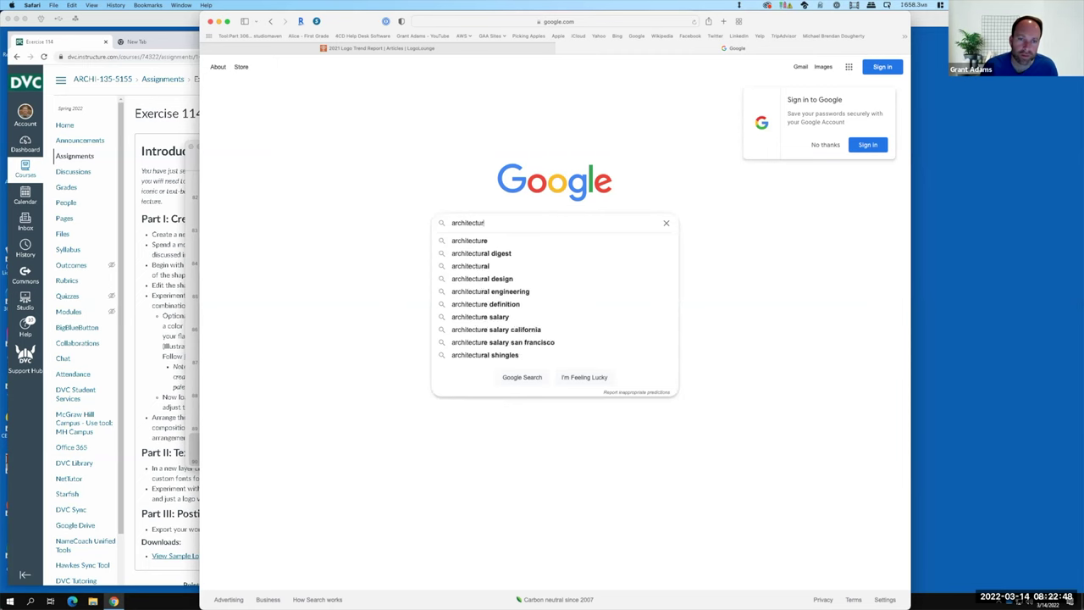
{"action": "type", "text": "e firm logos"}
{"action": "key", "text": "Return"}
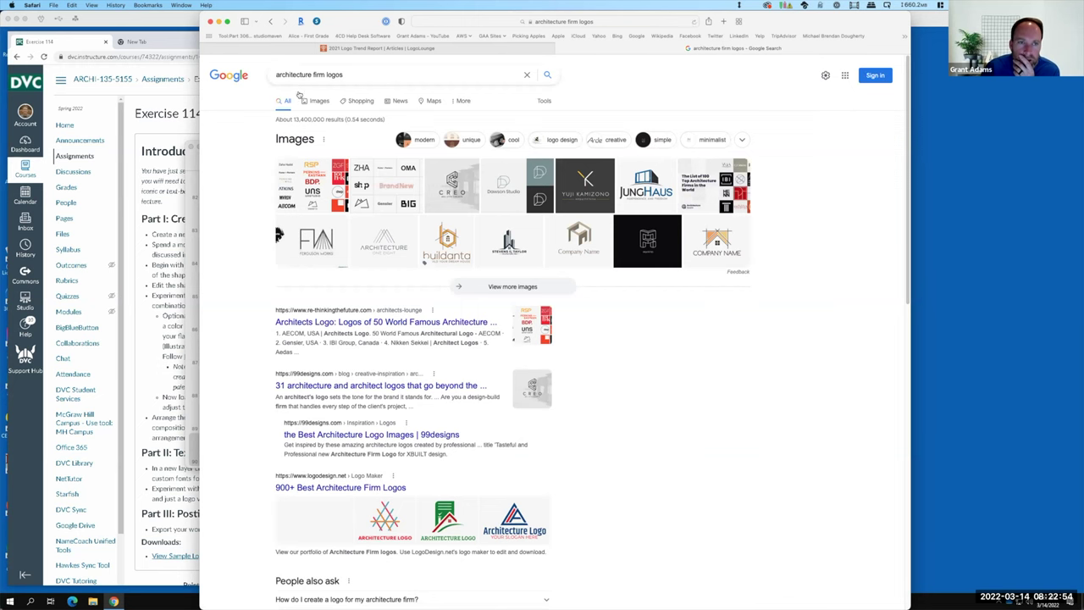
- Show the image results for architecture firm logos, preview the Archinect firm profiles image, and look through the other examples
{"action": "left_click", "coordinate": [318, 101]}
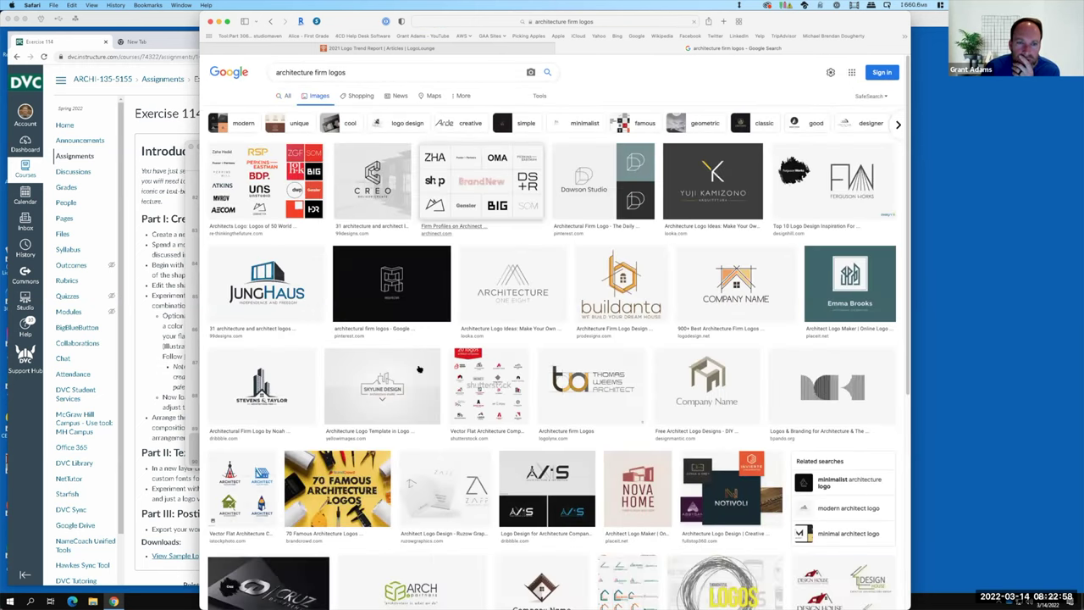
{"action": "left_click", "coordinate": [489, 186]}
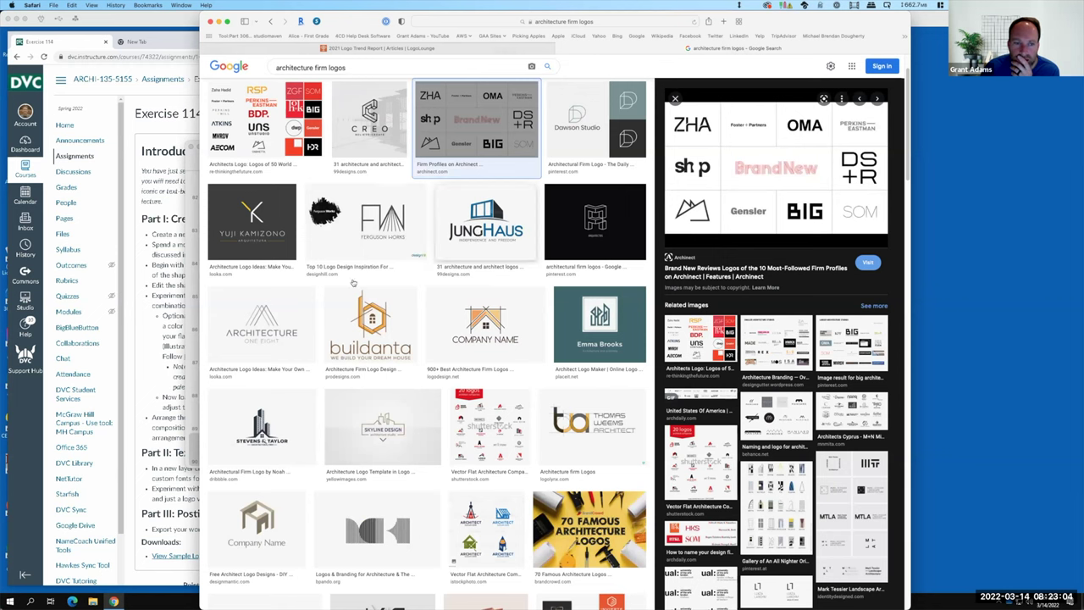
{"action": "scroll", "coordinate": [449, 385], "scroll_direction": "down", "scroll_amount": 2}
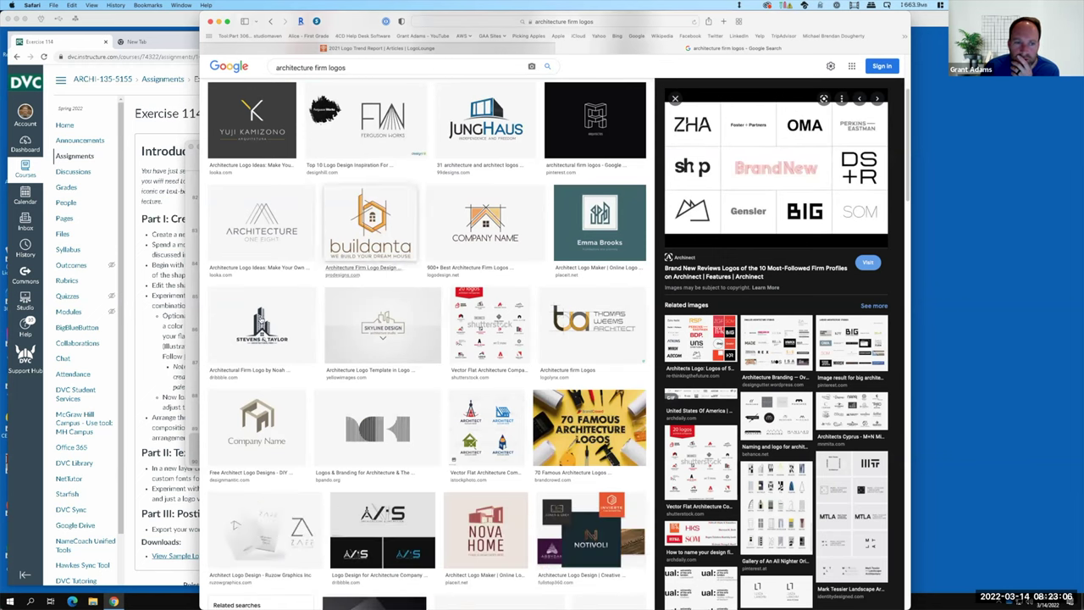
{"action": "scroll", "coordinate": [468, 397], "scroll_direction": "down", "scroll_amount": 2}
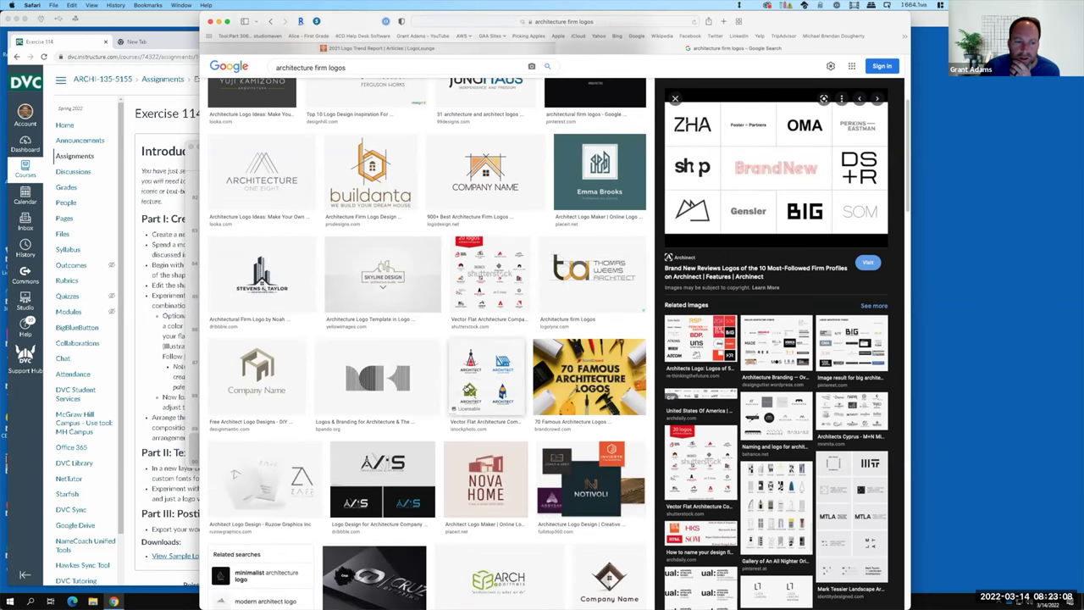
{"action": "scroll", "coordinate": [465, 388], "scroll_direction": "down", "scroll_amount": 5}
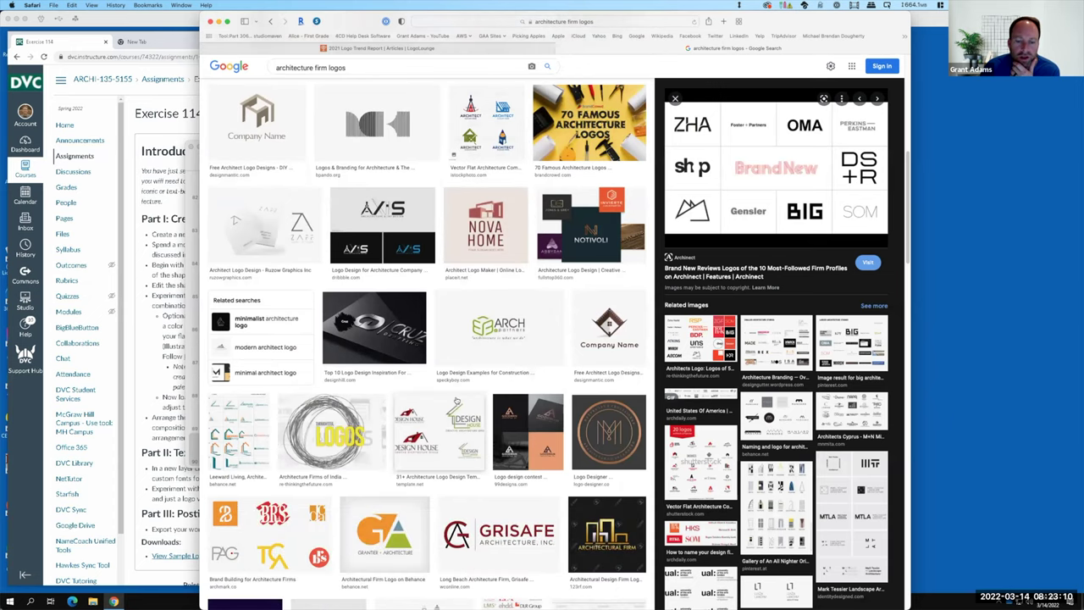
{"action": "scroll", "coordinate": [454, 372], "scroll_direction": "up", "scroll_amount": 5}
{"action": "scroll", "coordinate": [454, 372], "scroll_direction": "up", "scroll_amount": 5}
- Change the image search to "industrial design firm logos" and look through the resulting logo examples
{"action": "double_click", "coordinate": [296, 72]}
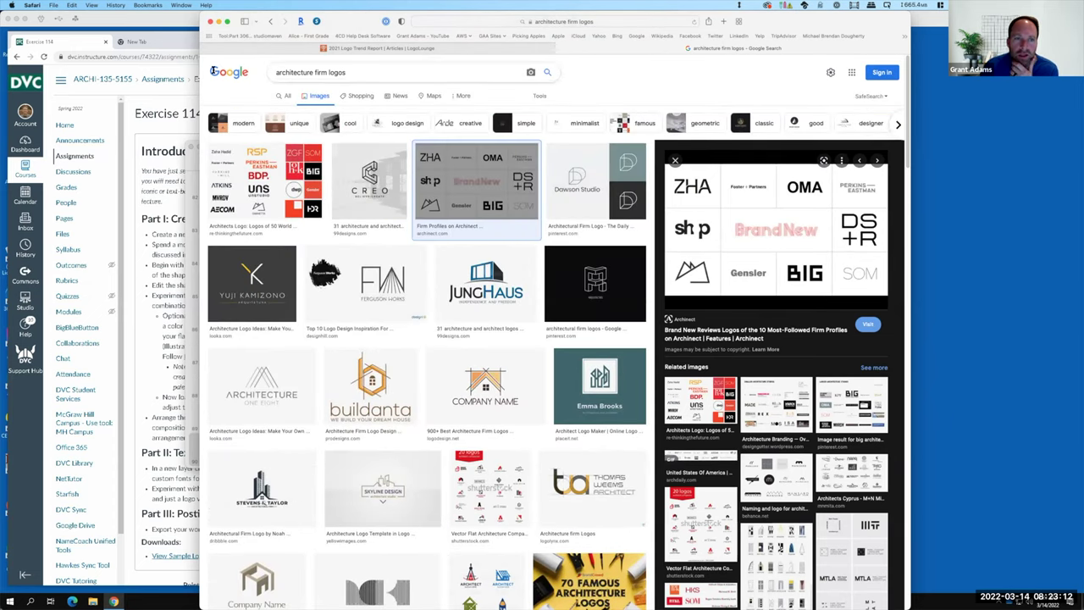
{"action": "type", "text": "industrial design"}
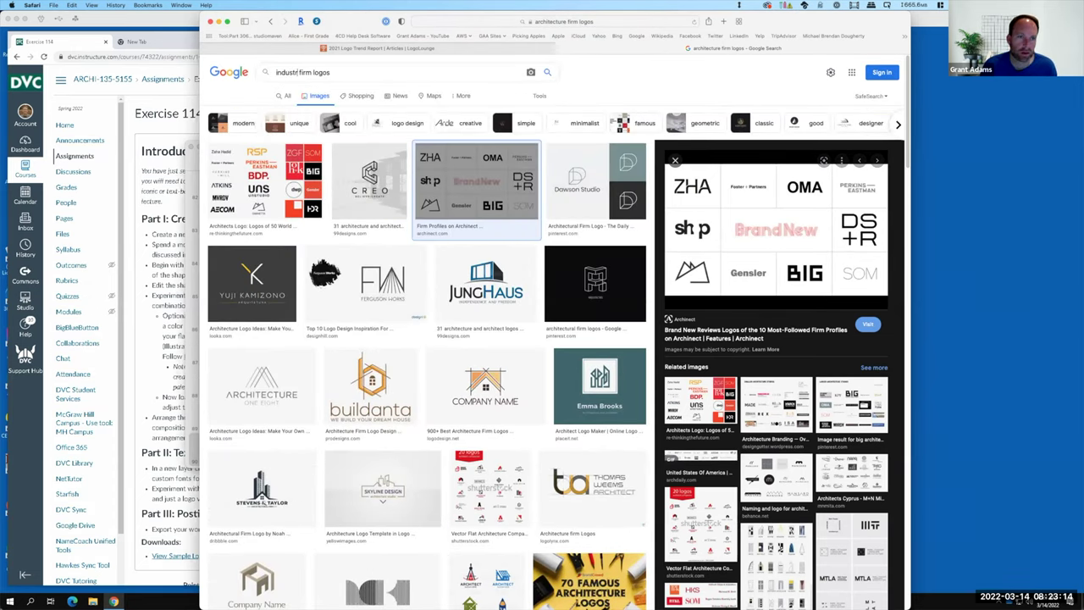
{"action": "key", "text": "Return"}
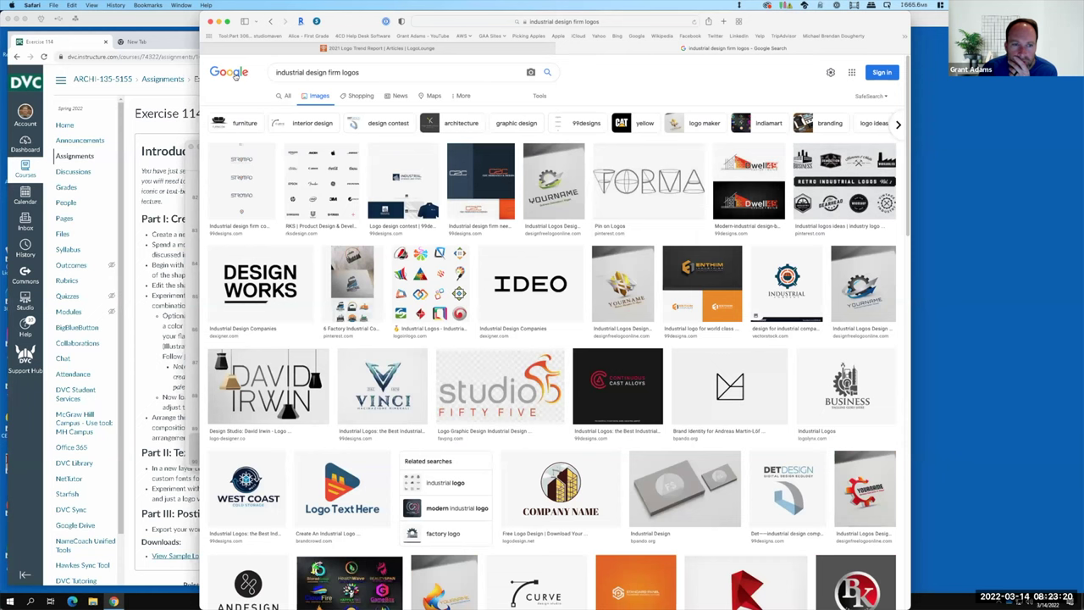
{"action": "scroll", "coordinate": [568, 189], "scroll_direction": "down", "scroll_amount": 5}
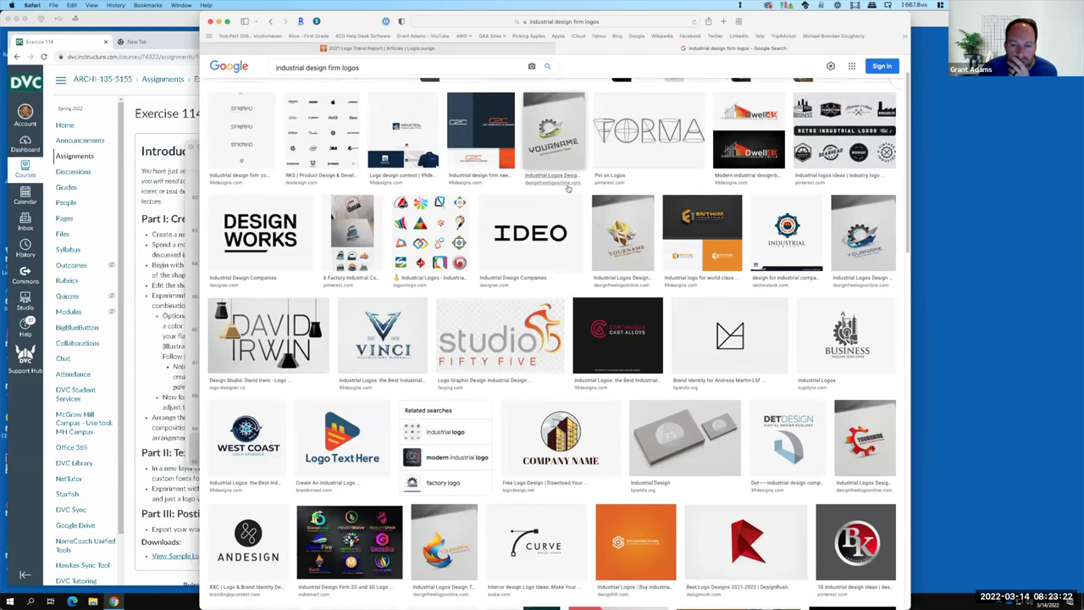
{"action": "scroll", "coordinate": [568, 190], "scroll_direction": "down", "scroll_amount": 3}
{"action": "scroll", "coordinate": [566, 188], "scroll_direction": "down", "scroll_amount": 5}
{"action": "scroll", "coordinate": [566, 188], "scroll_direction": "down", "scroll_amount": 10}
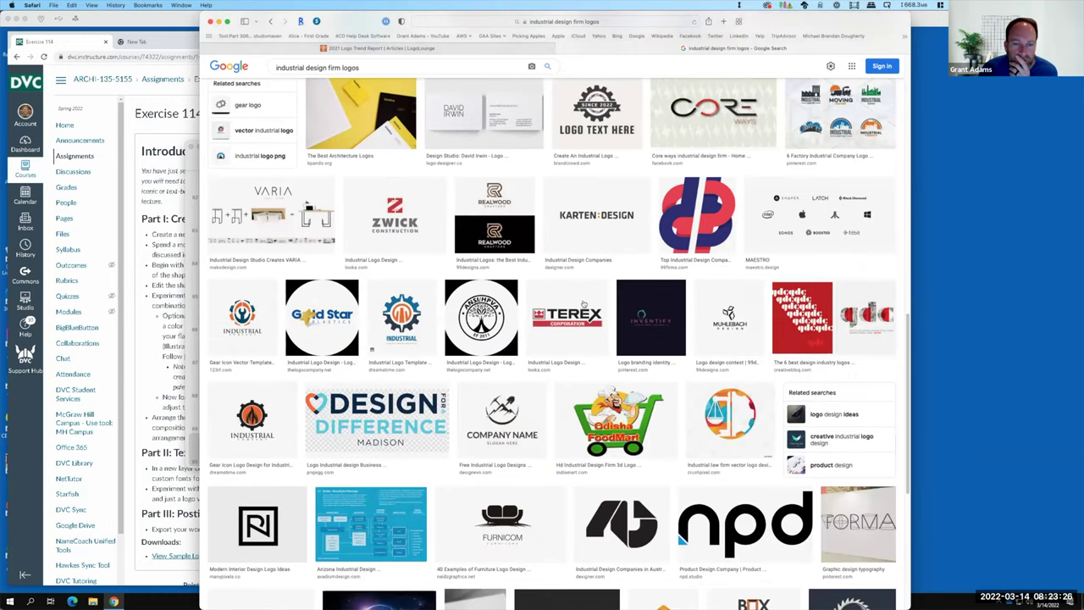
{"action": "key", "text": "F15"}
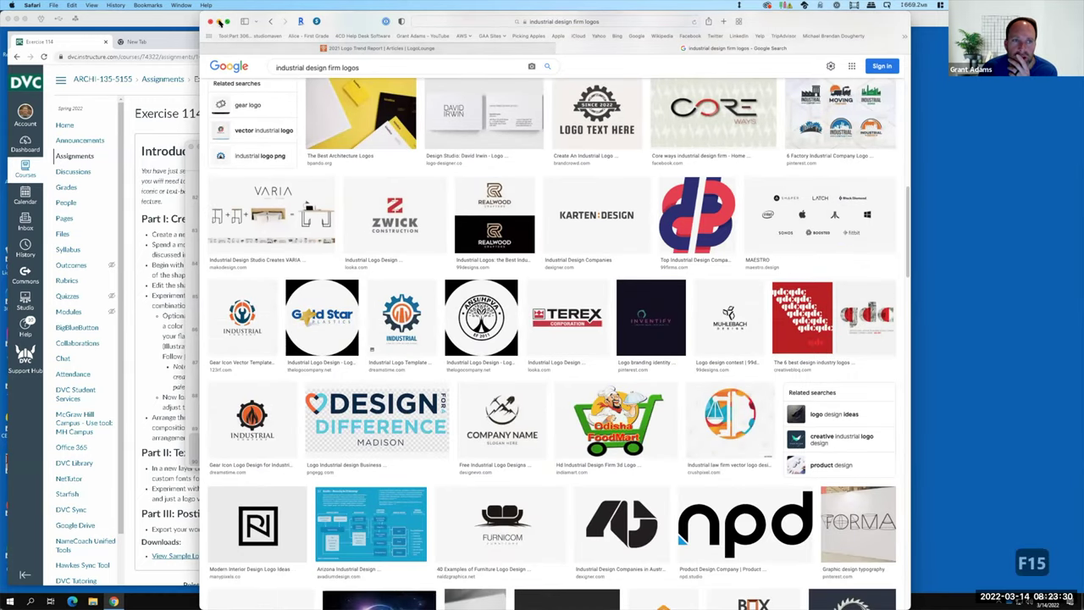
- Minimize the Safari, Keynote and Chrome windows to clear the virtual Windows desktop
{"action": "left_click", "coordinate": [219, 22]}
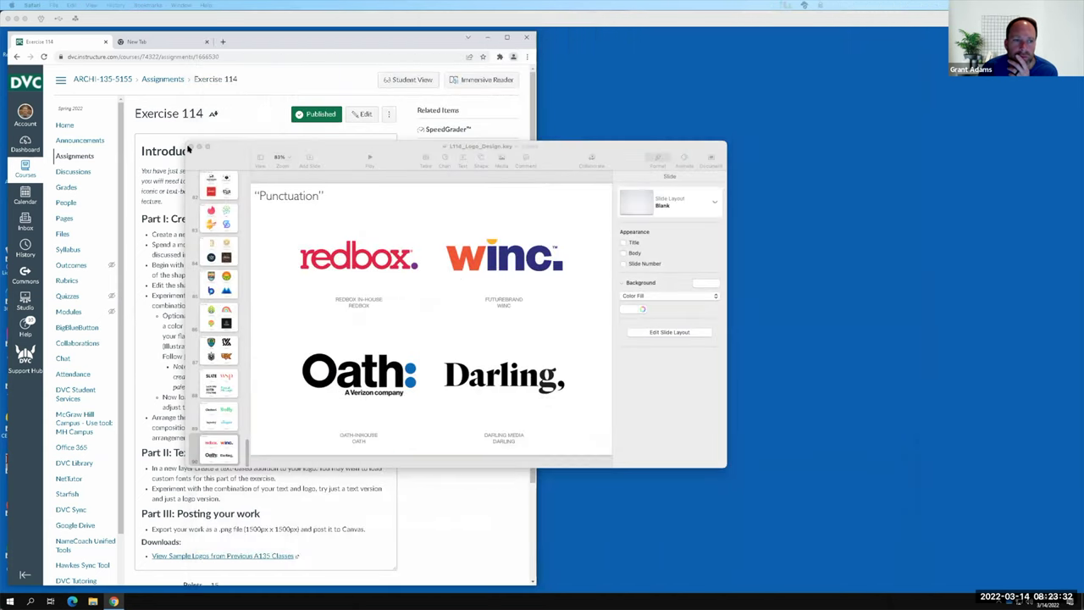
{"action": "left_click", "coordinate": [204, 150]}
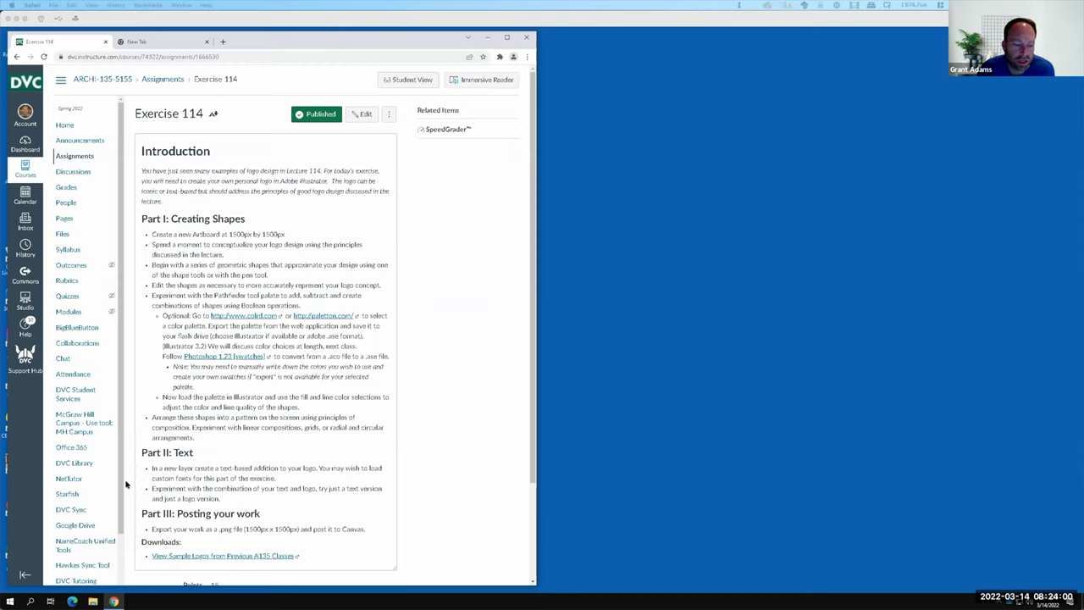
{"action": "left_click", "coordinate": [490, 40]}
{"action": "left_click", "coordinate": [489, 39]}
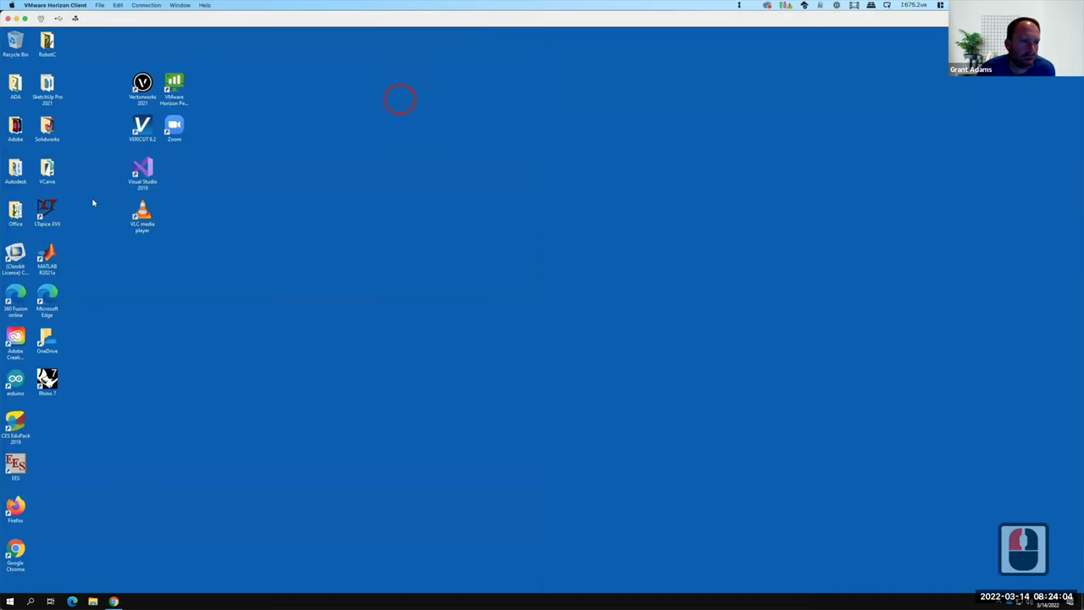
- Launch Adobe Illustrator 2021 from the desktop's Adobe folder and dismiss its What's new dialog
{"action": "double_click", "coordinate": [15, 127]}
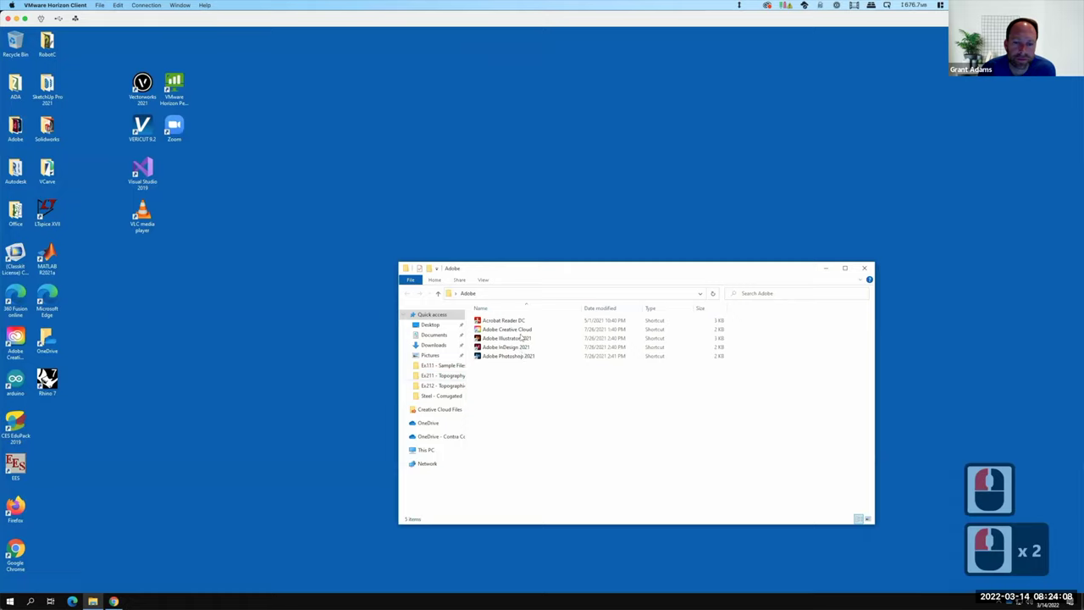
{"action": "double_click", "coordinate": [508, 338]}
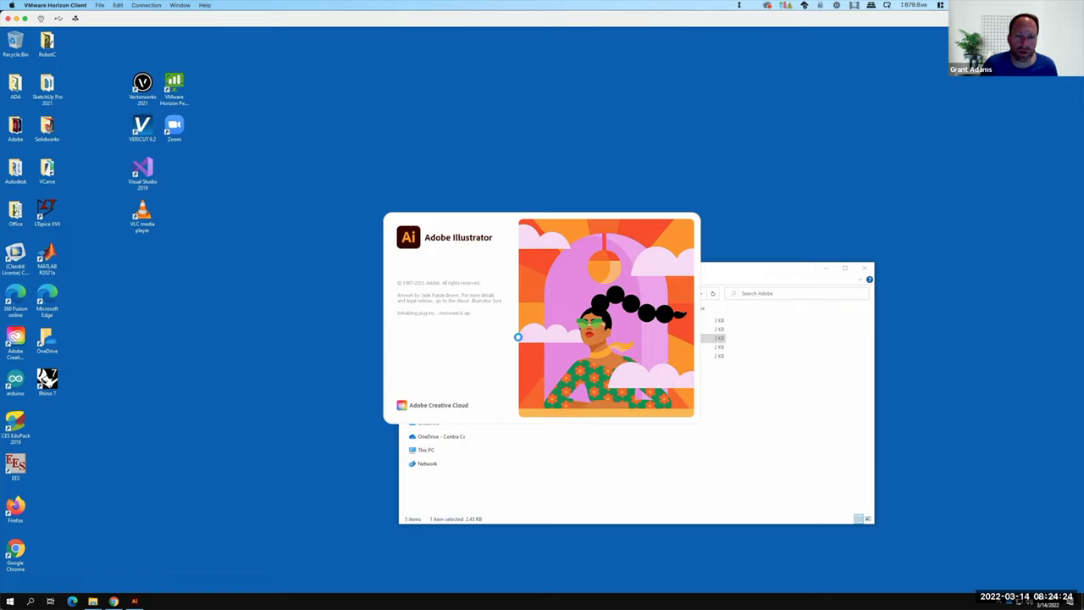
{"action": "key", "text": "F15"}
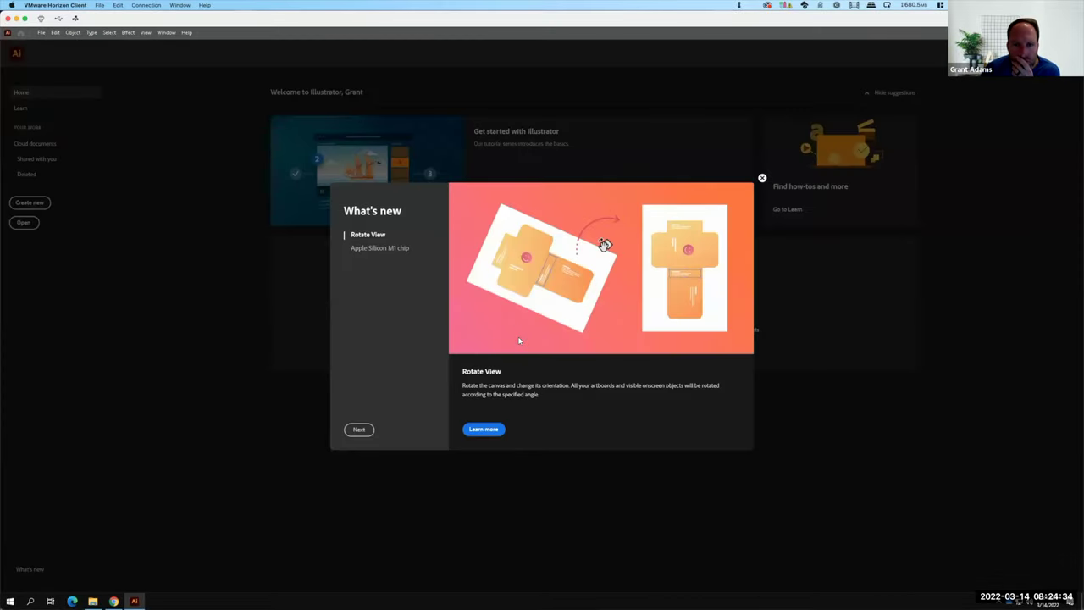
{"action": "left_click", "coordinate": [762, 178]}
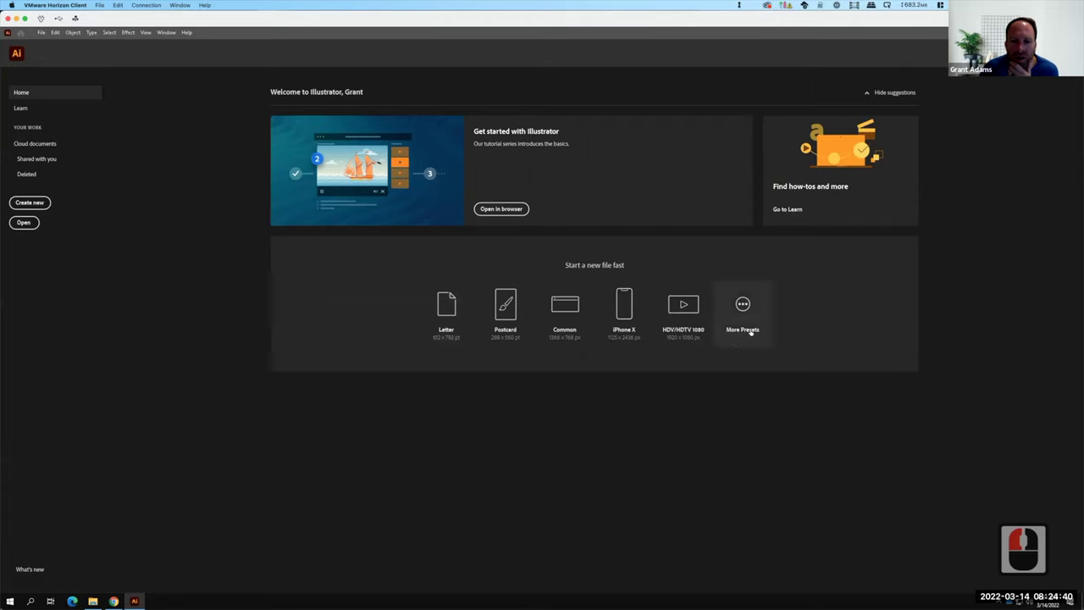
- Begin a new custom document from the additional presets and set its units to pixels
{"action": "left_click", "coordinate": [744, 307]}
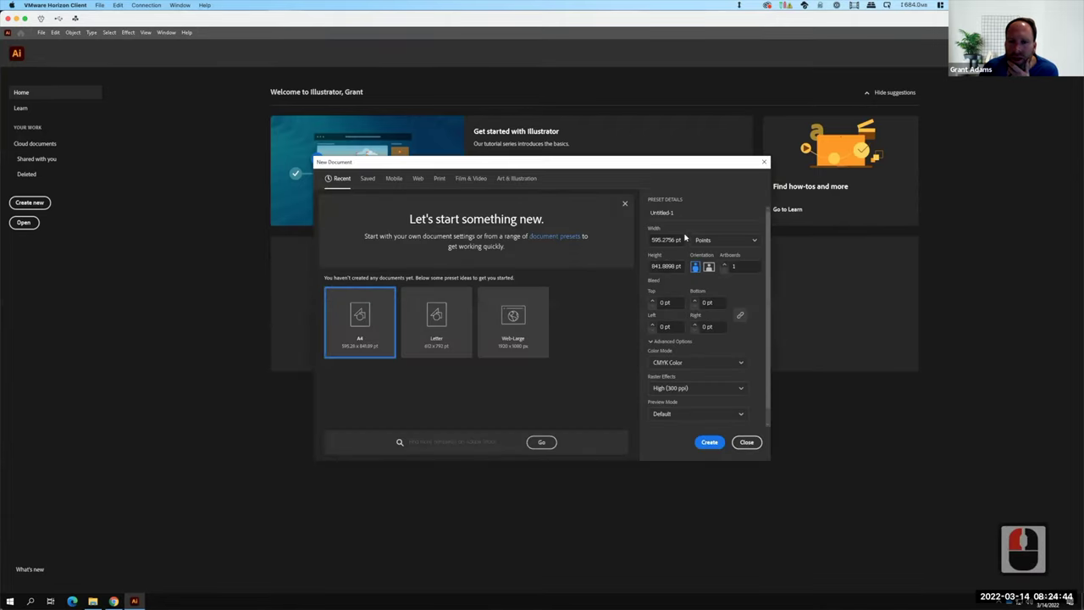
{"action": "left_click", "coordinate": [720, 241]}
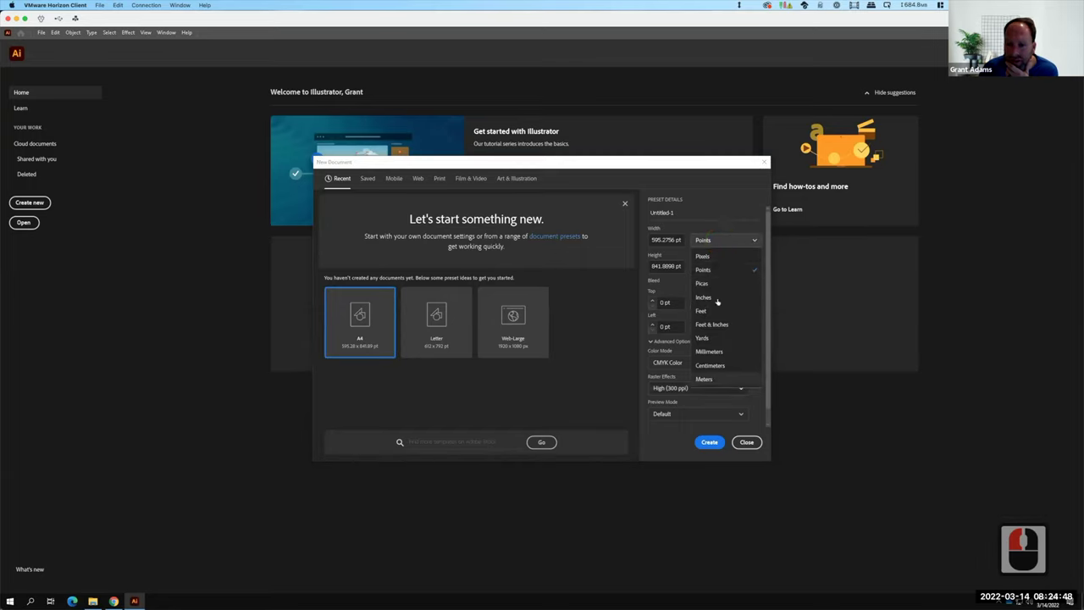
{"action": "left_click", "coordinate": [713, 258]}
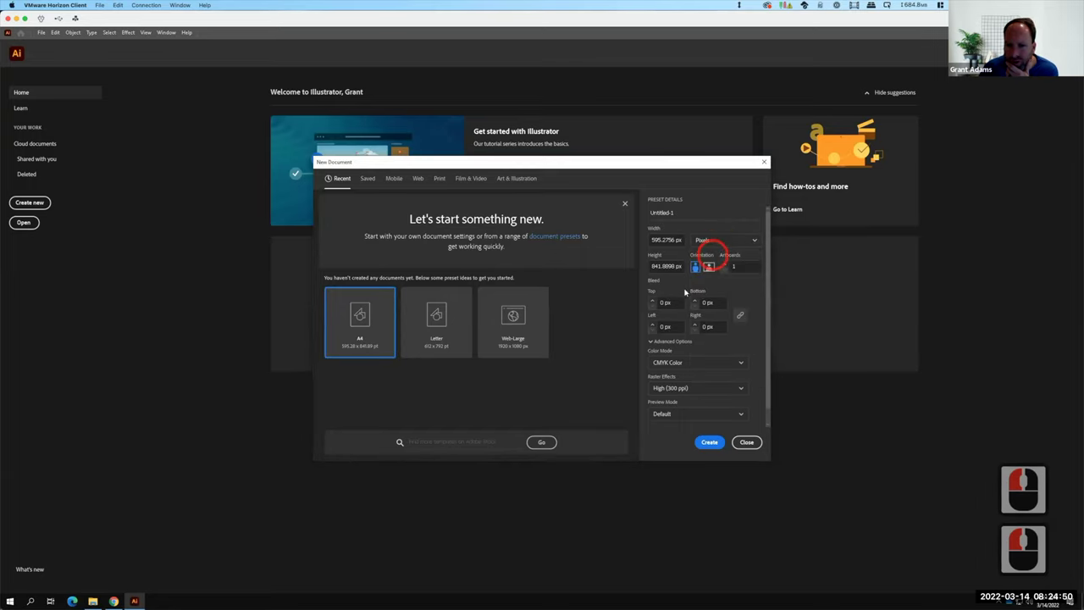
- Set the new document's width to 1500 px
{"action": "left_click", "coordinate": [670, 241]}
{"action": "left_click", "coordinate": [632, 238]}
{"action": "left_click", "coordinate": [666, 241]}
{"action": "key", "text": "BackSpace"}
{"action": "key", "text": "BackSpace"}
{"action": "key", "text": "BackSpace"}
{"action": "key", "text": "BackSpace"}
{"action": "key", "text": "BackSpace"}
{"action": "key", "text": "BackSpace"}
{"action": "key", "text": "BackSpace"}
{"action": "key", "text": "BackSpace"}
{"action": "key", "text": "BackSpace"}
{"action": "key", "text": "BackSpace"}
{"action": "key", "text": "BackSpace"}
{"action": "type", "text": "1"}
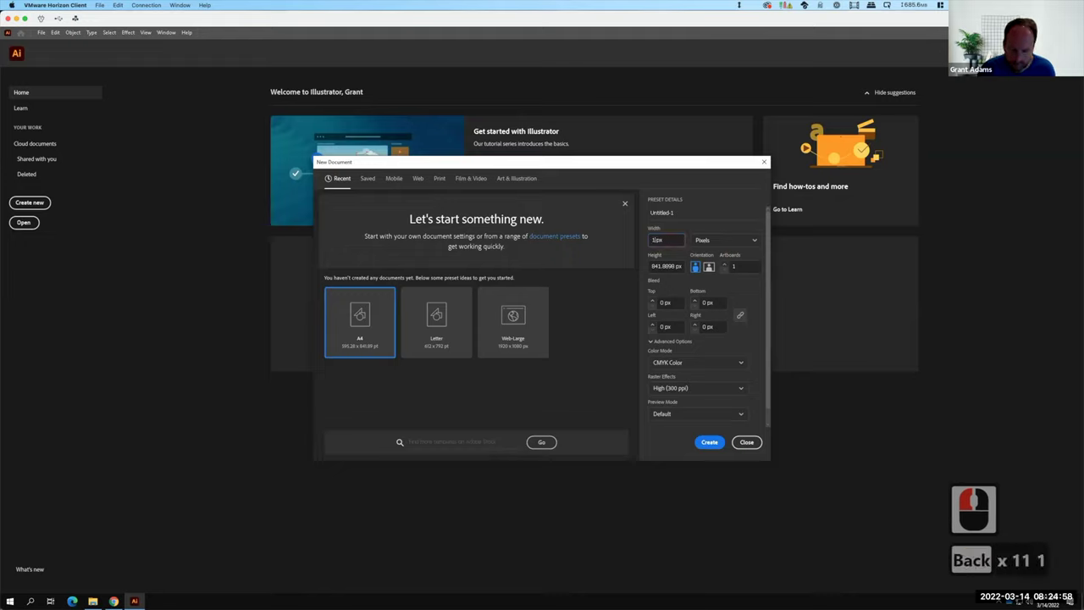
{"action": "type", "text": "5000"}
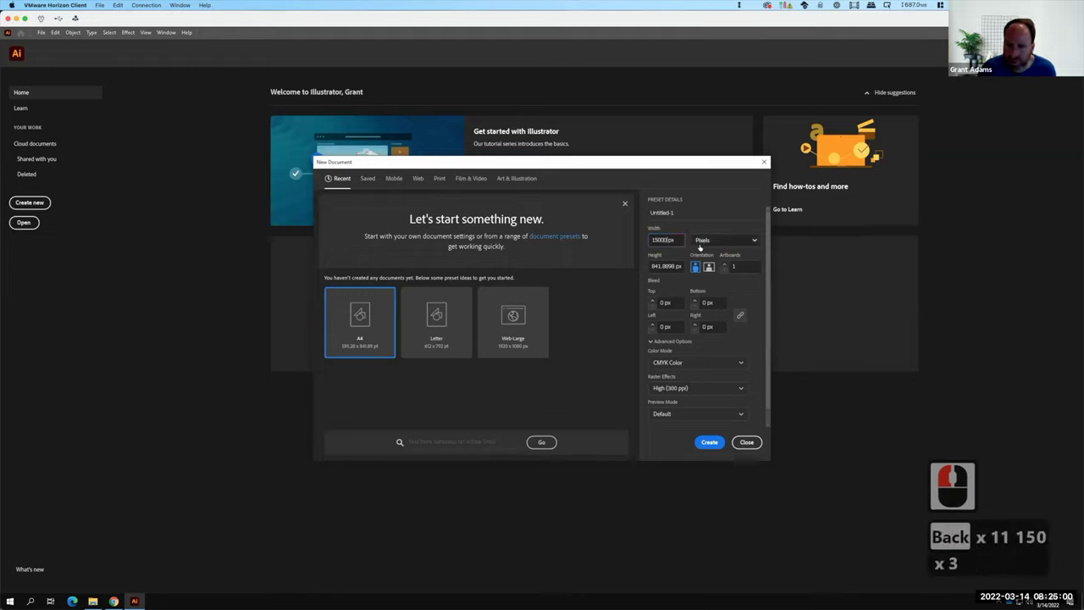
{"action": "key", "text": "BackSpace"}
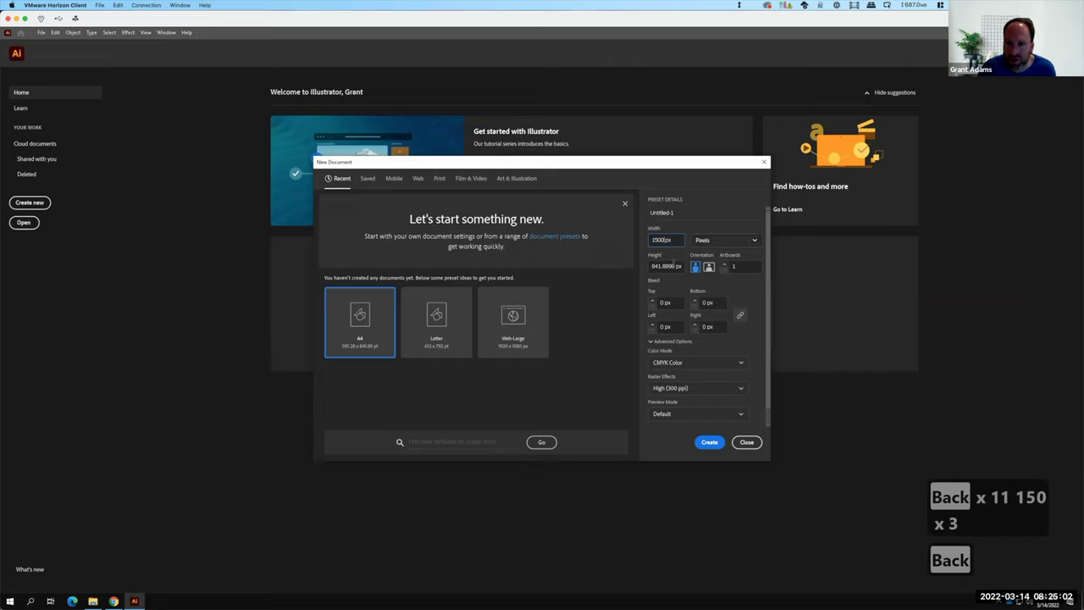
- Set the new document's height to 1500 px and create the document
{"action": "left_click", "coordinate": [669, 266]}
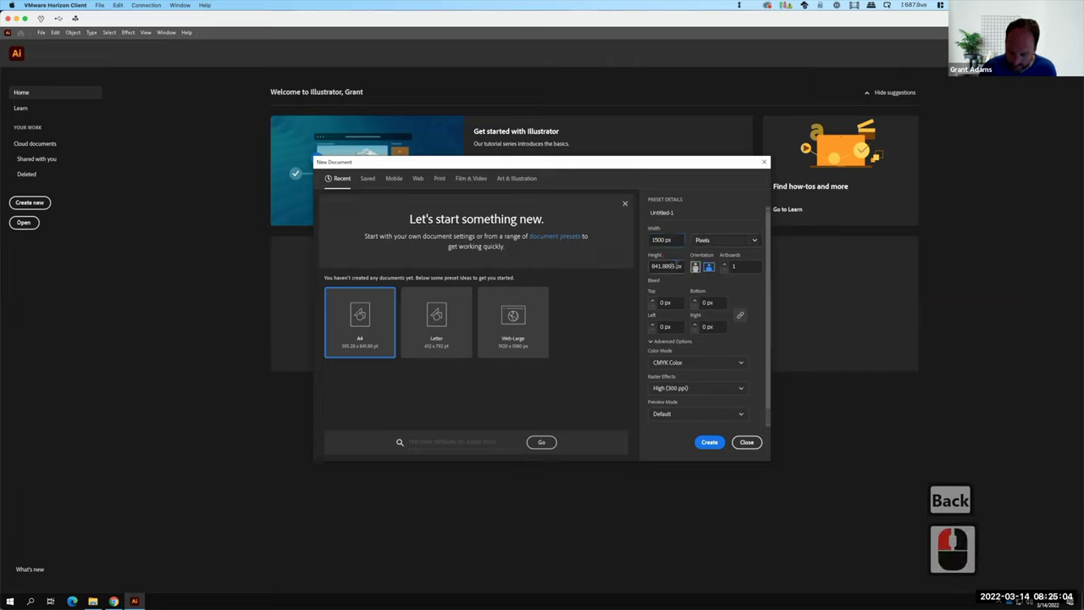
{"action": "key", "text": "Right"}
{"action": "key", "text": "BackSpace"}
{"action": "key", "text": "BackSpace"}
{"action": "key", "text": "BackSpace"}
{"action": "key", "text": "BackSpace"}
{"action": "key", "text": "BackSpace"}
{"action": "key", "text": "BackSpace"}
{"action": "key", "text": "BackSpace"}
{"action": "key", "text": "BackSpace"}
{"action": "key", "text": "BackSpace"}
{"action": "key", "text": "BackSpace"}
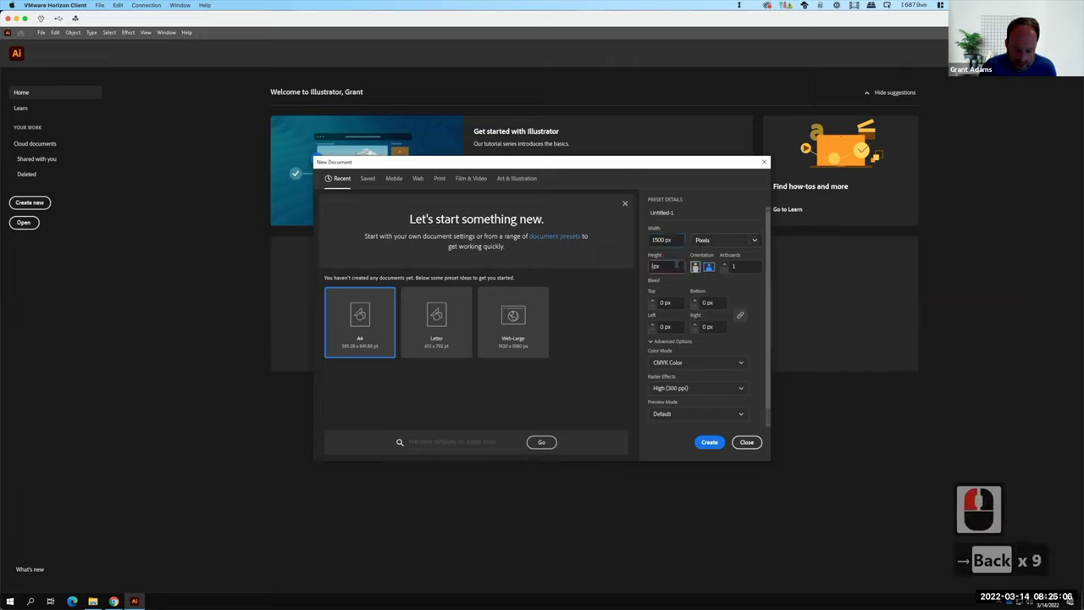
{"action": "type", "text": "1500"}
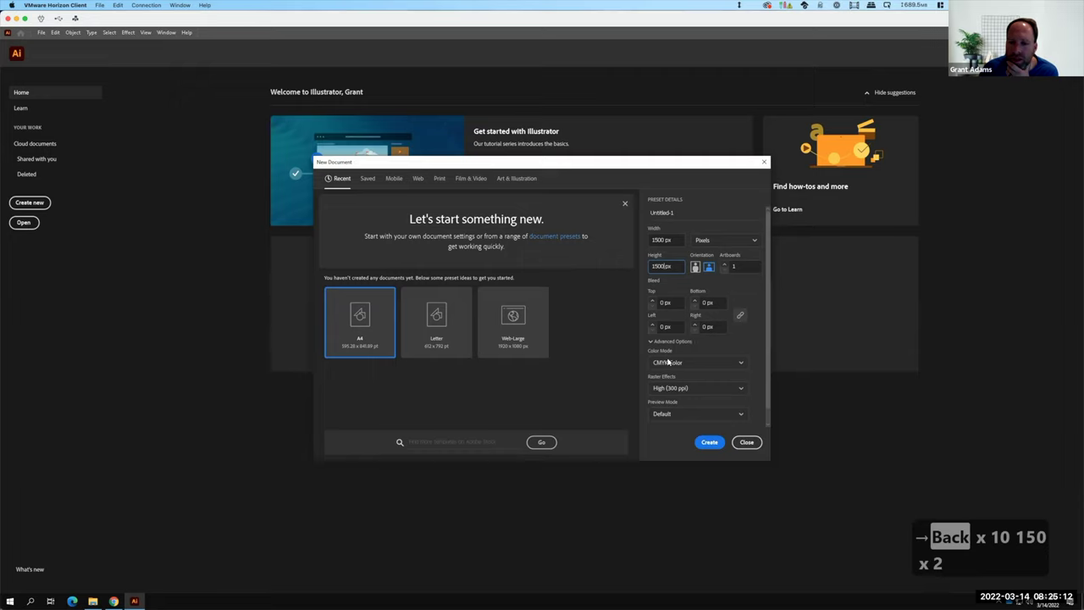
{"action": "left_click", "coordinate": [710, 442]}
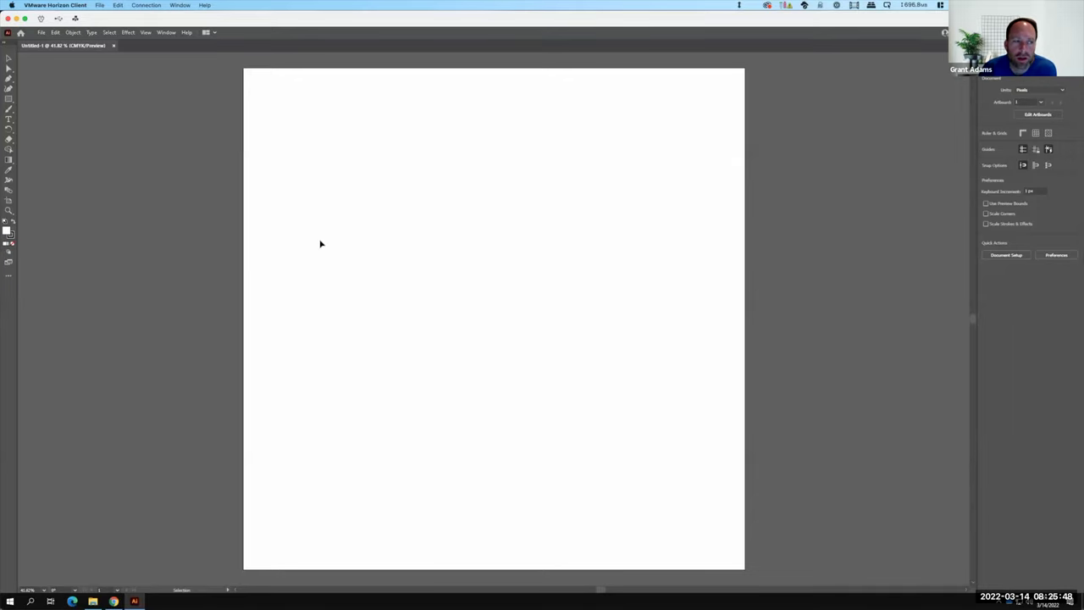
- Draw a rectangle about 749 by 515 px in the upper part of the artboard and fill it with blue
{"action": "left_click", "coordinate": [11, 99]}
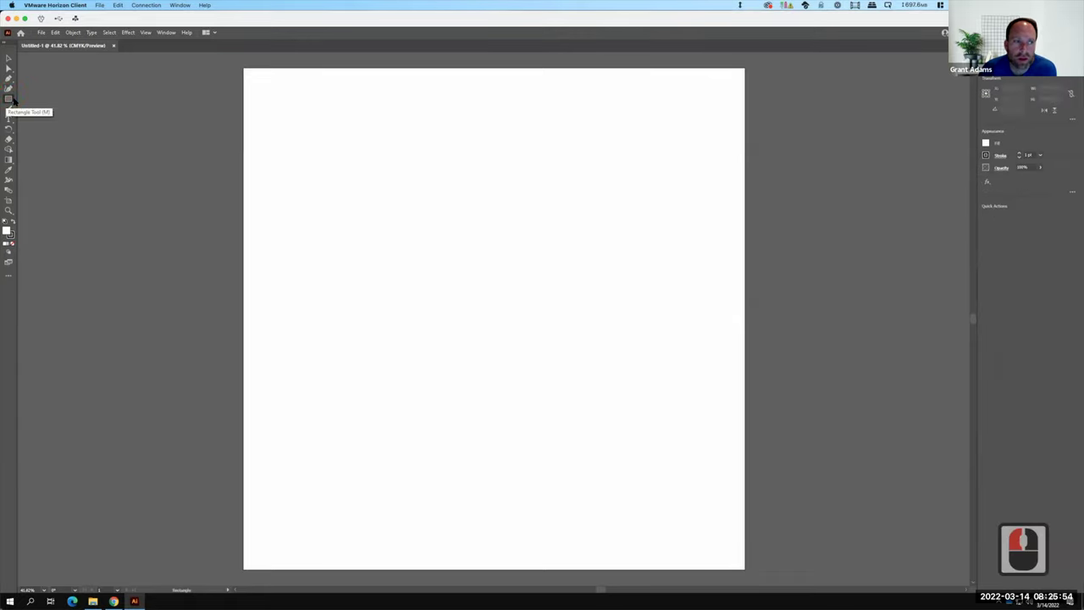
{"action": "left_click_drag", "start_coordinate": [318, 141], "coordinate": [569, 314]}
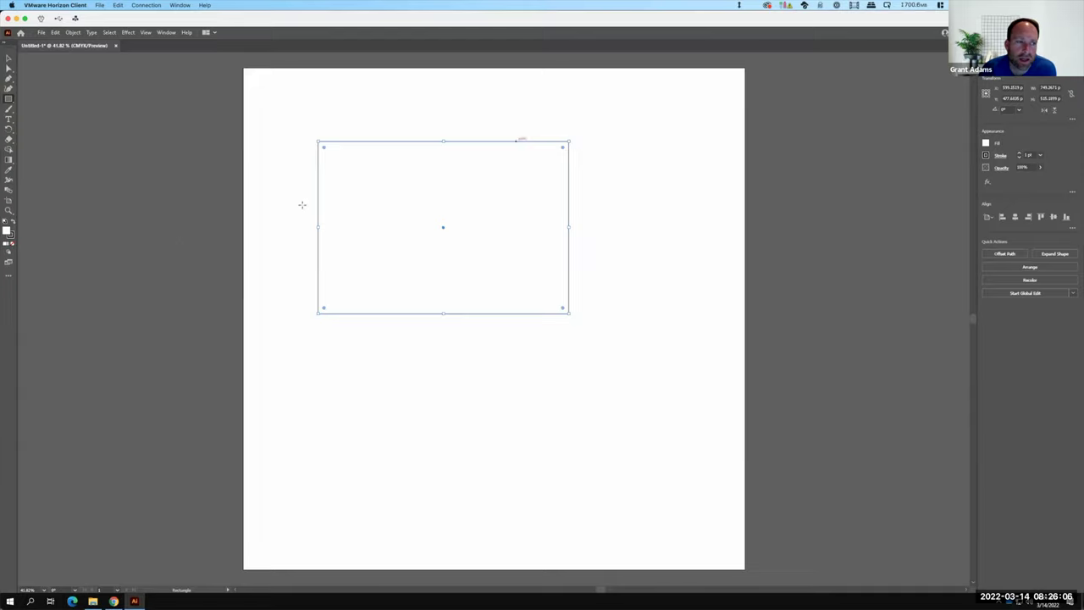
{"action": "double_click", "coordinate": [11, 232]}
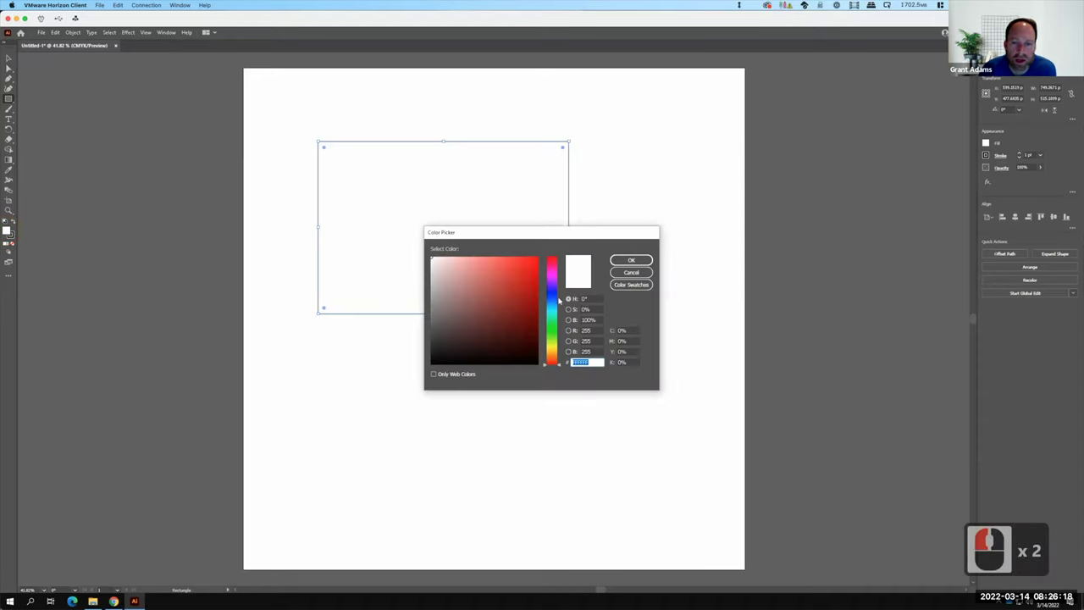
{"action": "left_click", "coordinate": [555, 293]}
{"action": "left_click", "coordinate": [529, 277]}
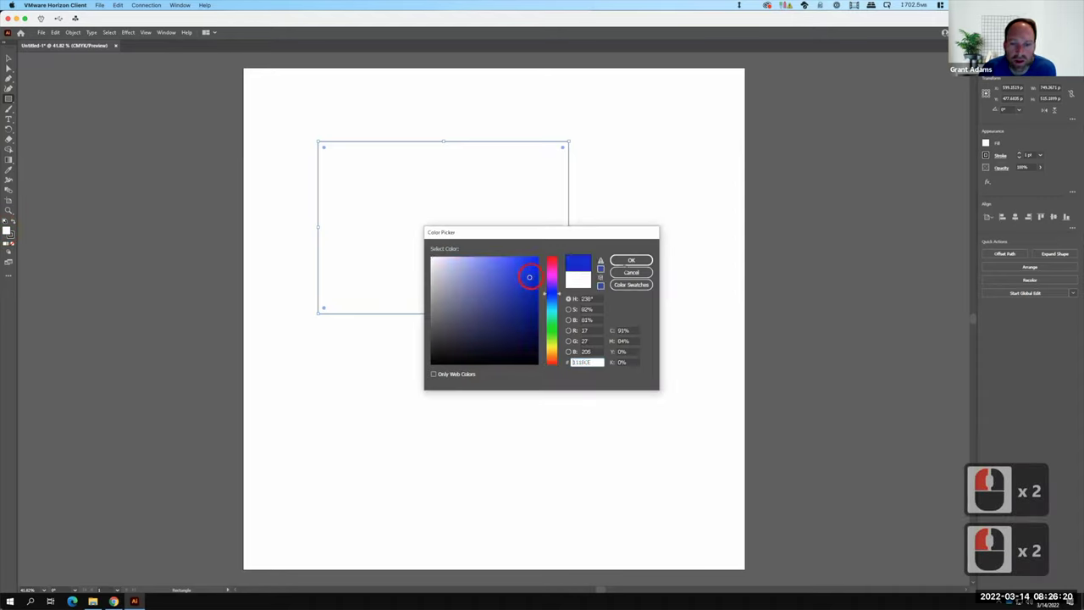
{"action": "left_click", "coordinate": [630, 261]}
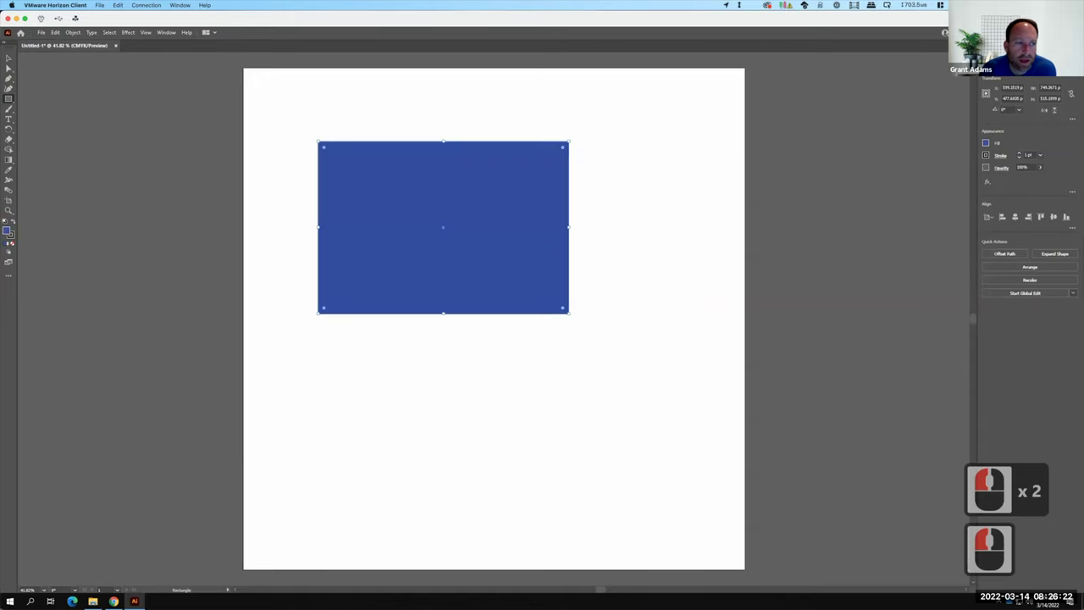
- Remove the blue rectangle's stroke, deselect it and close the floating Color panel
{"action": "left_click", "coordinate": [11, 236]}
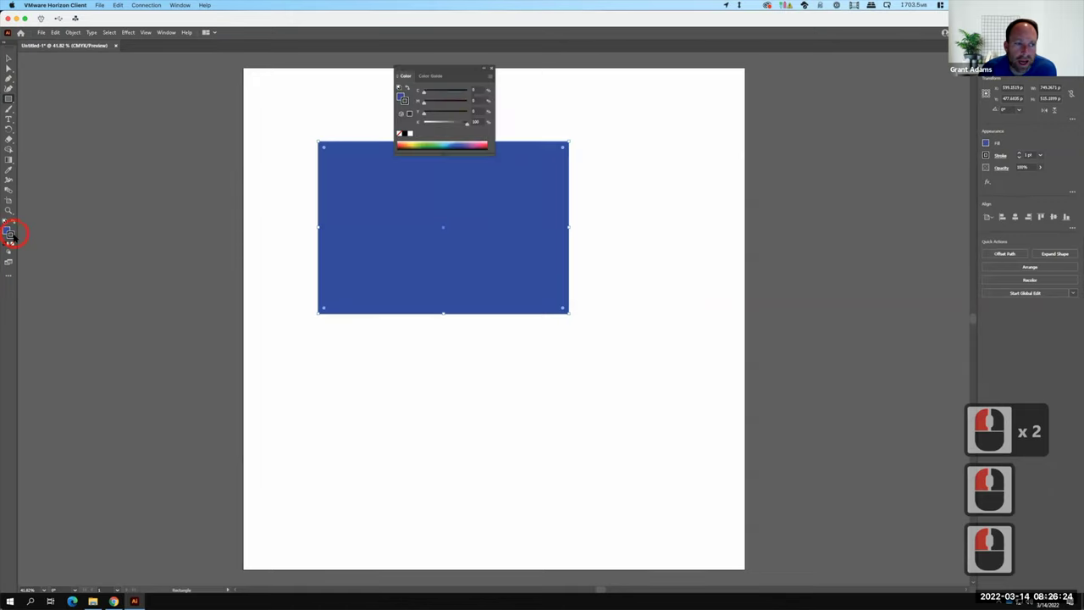
{"action": "key", "text": "F15"}
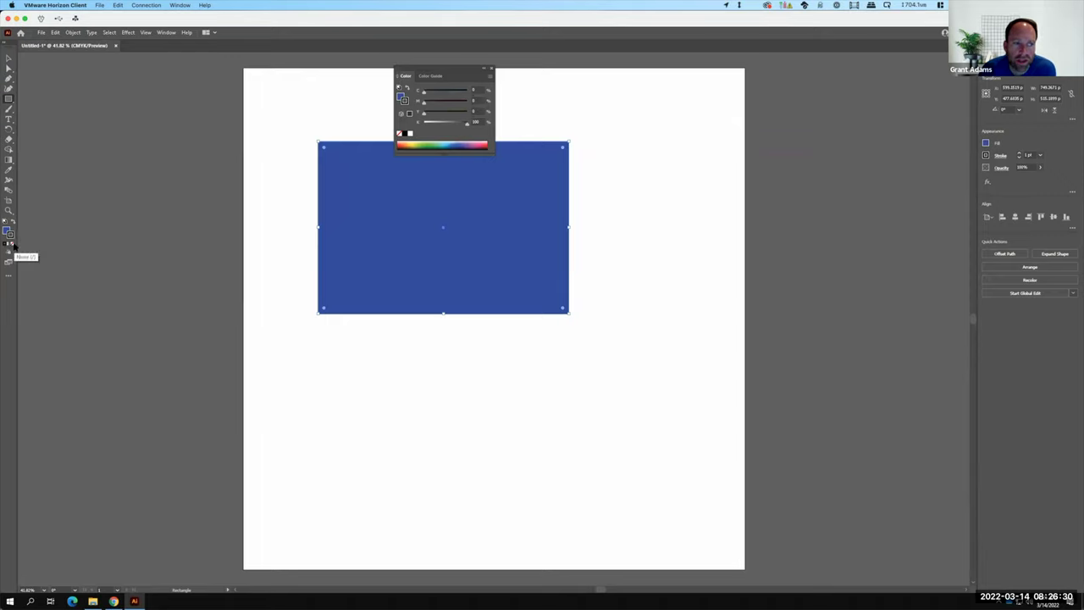
{"action": "left_click", "coordinate": [13, 243]}
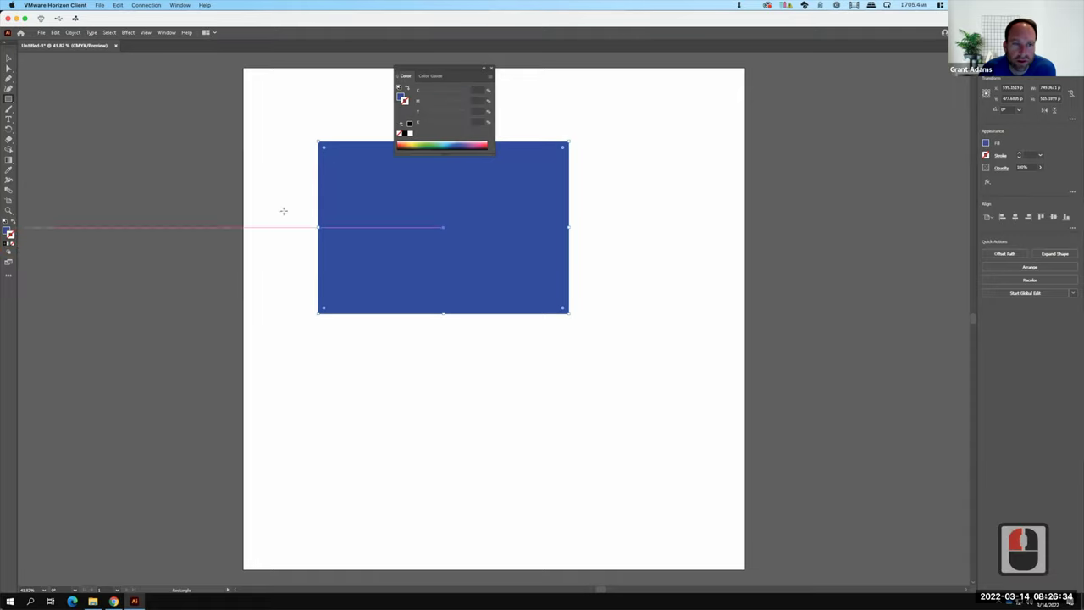
{"action": "left_click", "coordinate": [9, 58]}
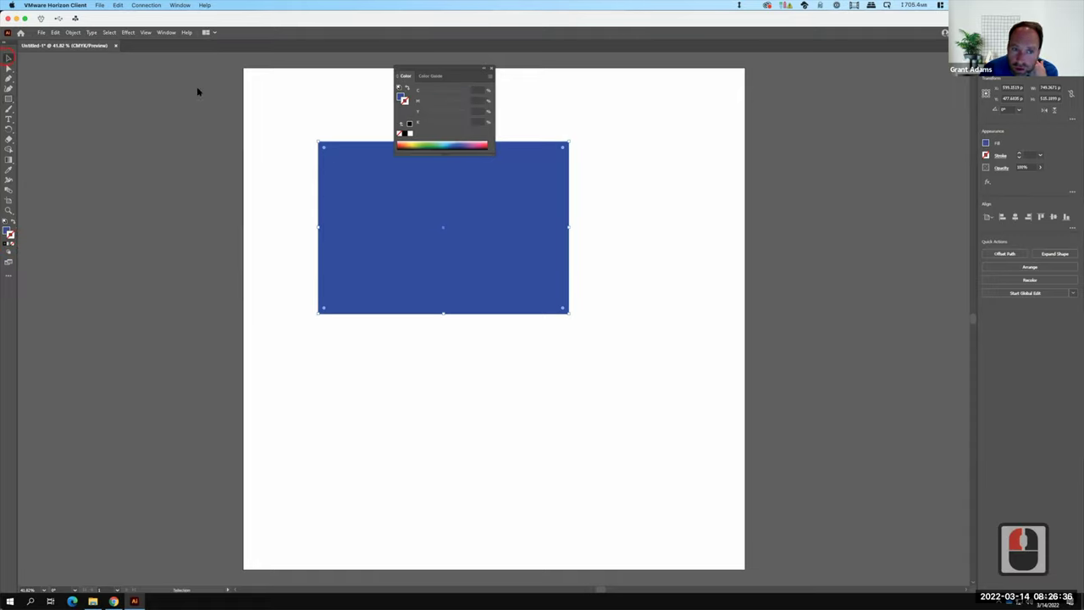
{"action": "left_click", "coordinate": [301, 114]}
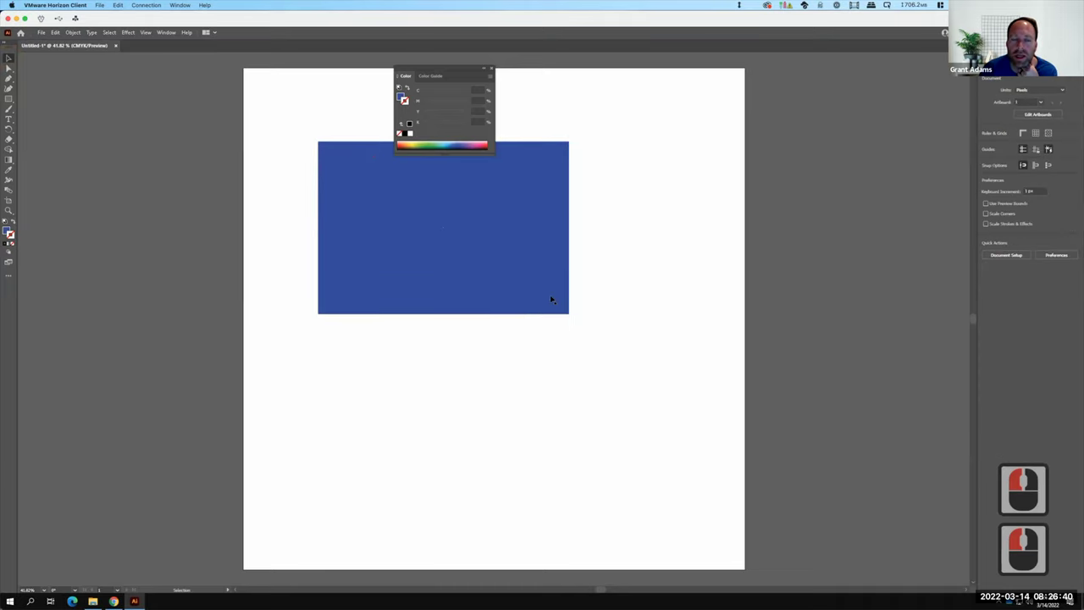
{"action": "left_click", "coordinate": [492, 70]}
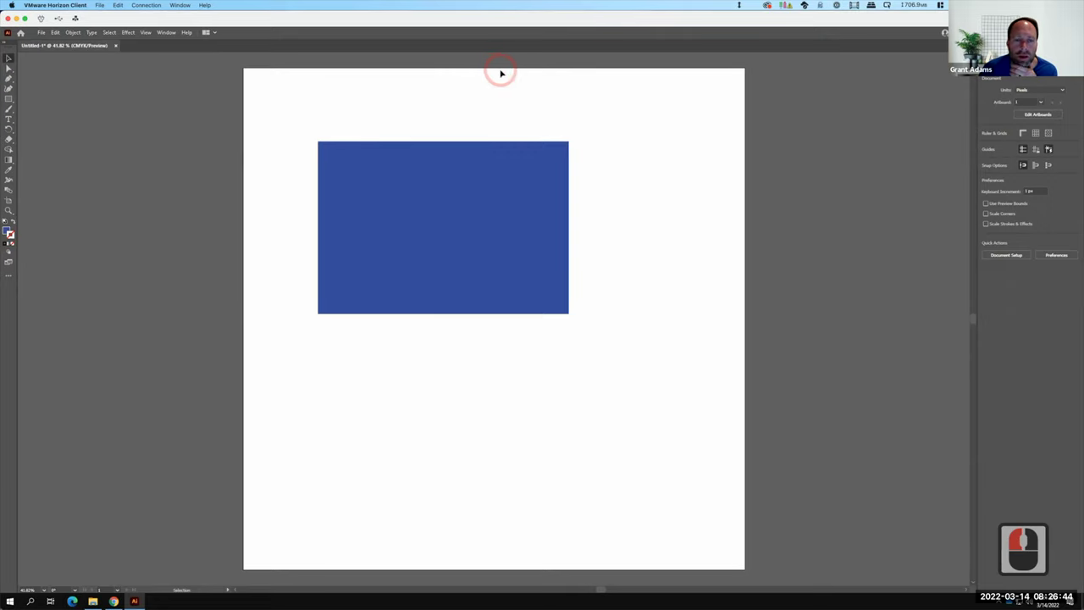
- Draw an ellipse about 538 by 471 px overlapping the blue rectangle's lower-right corner
{"action": "left_click", "coordinate": [12, 100]}
{"action": "left_click", "coordinate": [13, 101]}
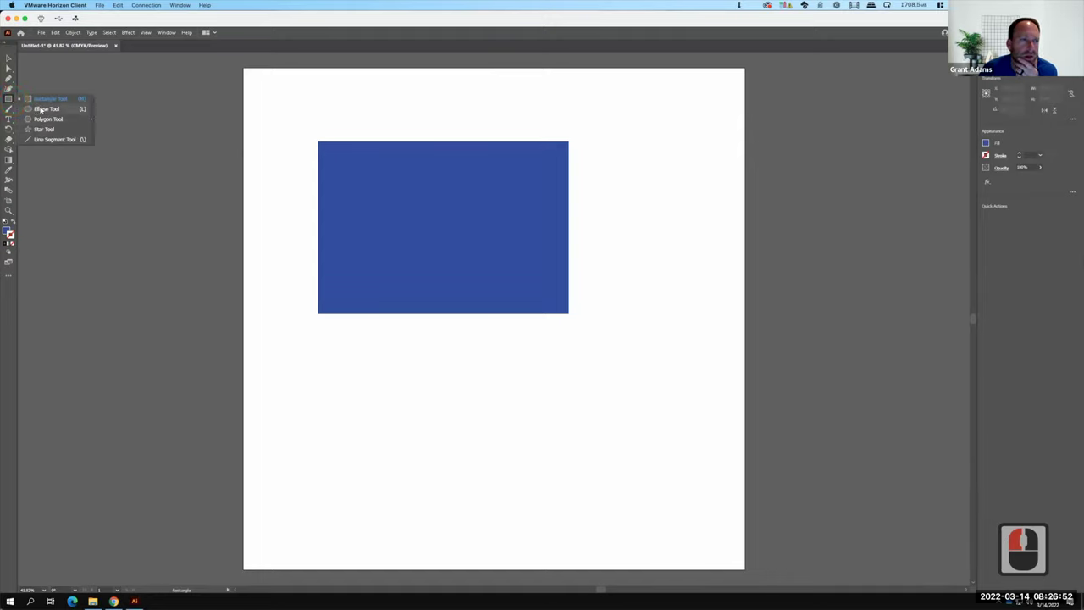
{"action": "left_click", "coordinate": [49, 99]}
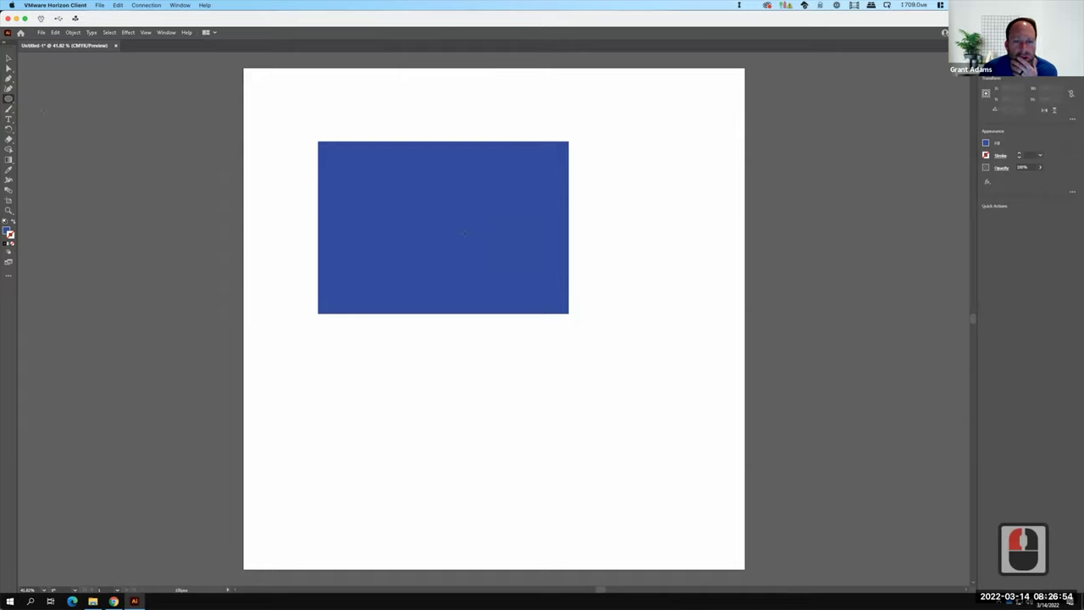
{"action": "left_click_drag", "start_coordinate": [453, 229], "coordinate": [635, 386]}
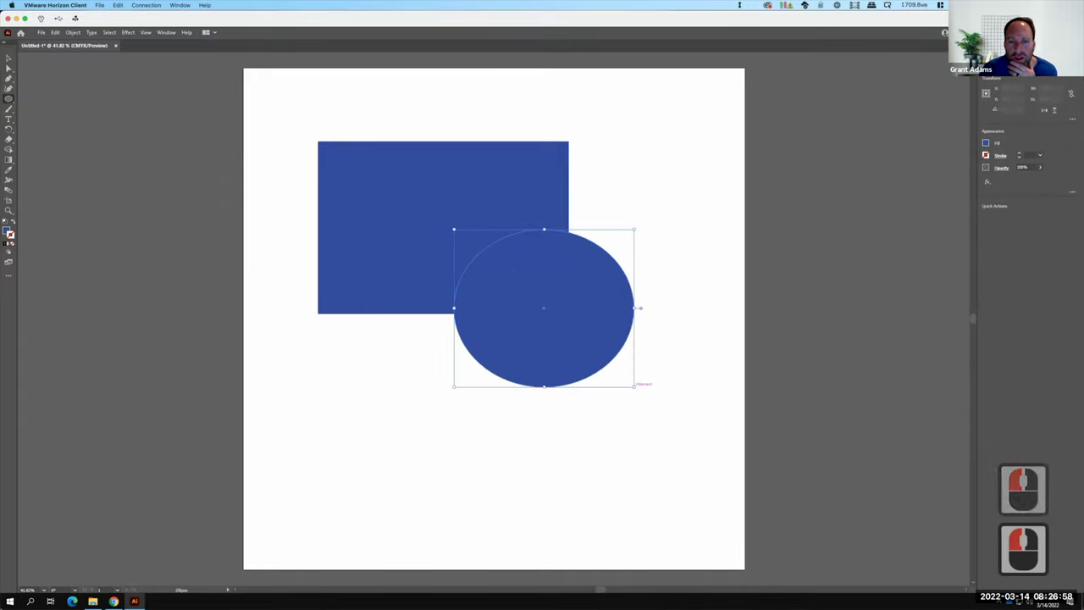
- Fill the ellipse with a magenta-pink of RGB 226, 23, 216
{"action": "double_click", "coordinate": [10, 231]}
{"action": "left_click", "coordinate": [262, 201]}
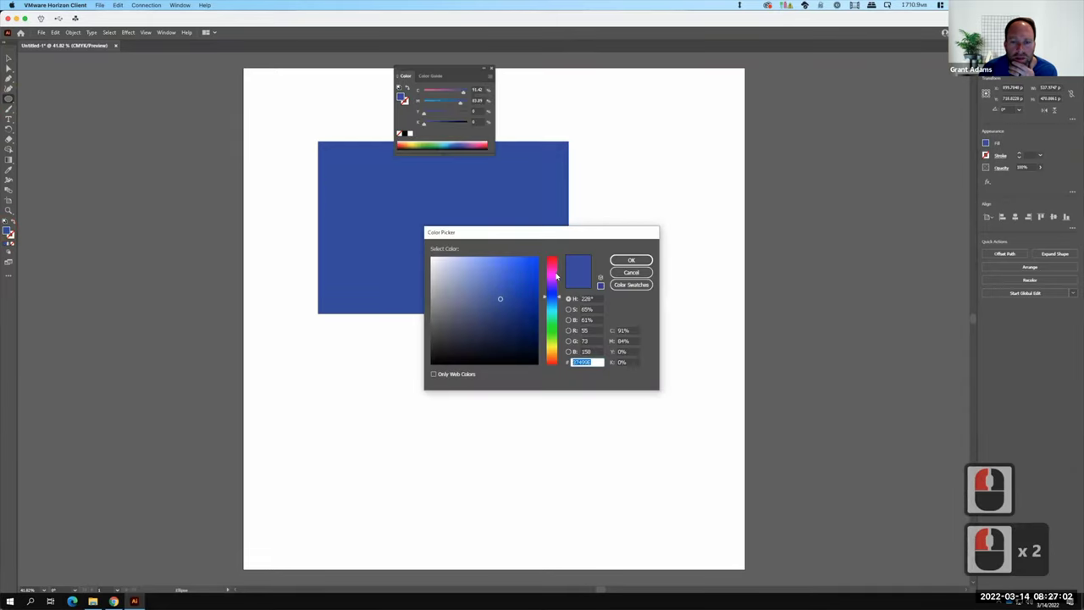
{"action": "left_click", "coordinate": [542, 273]}
{"action": "left_click", "coordinate": [634, 260]}
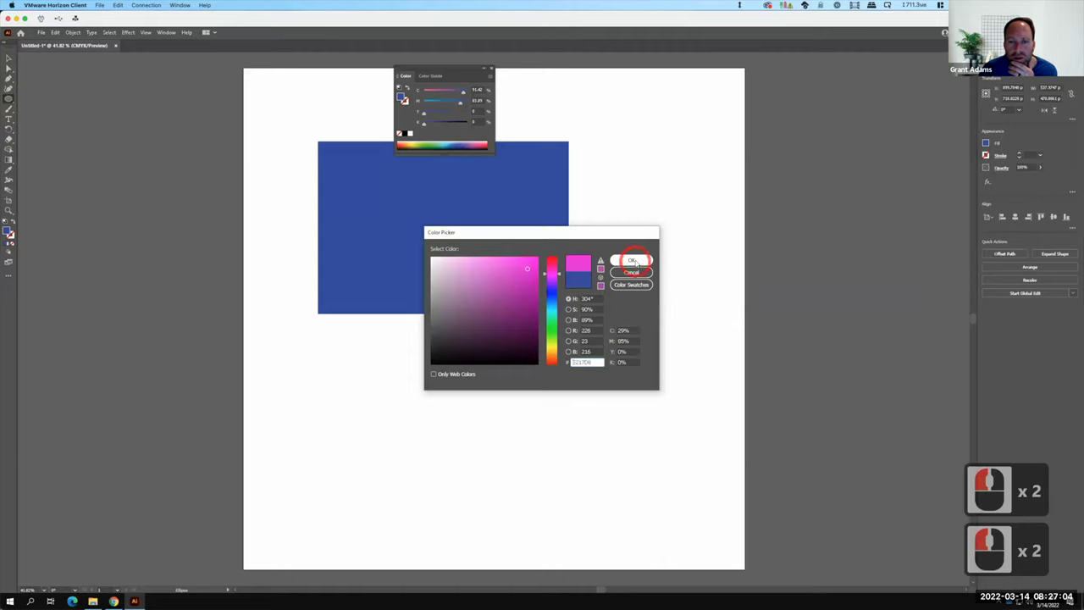
{"action": "left_click", "coordinate": [565, 259]}
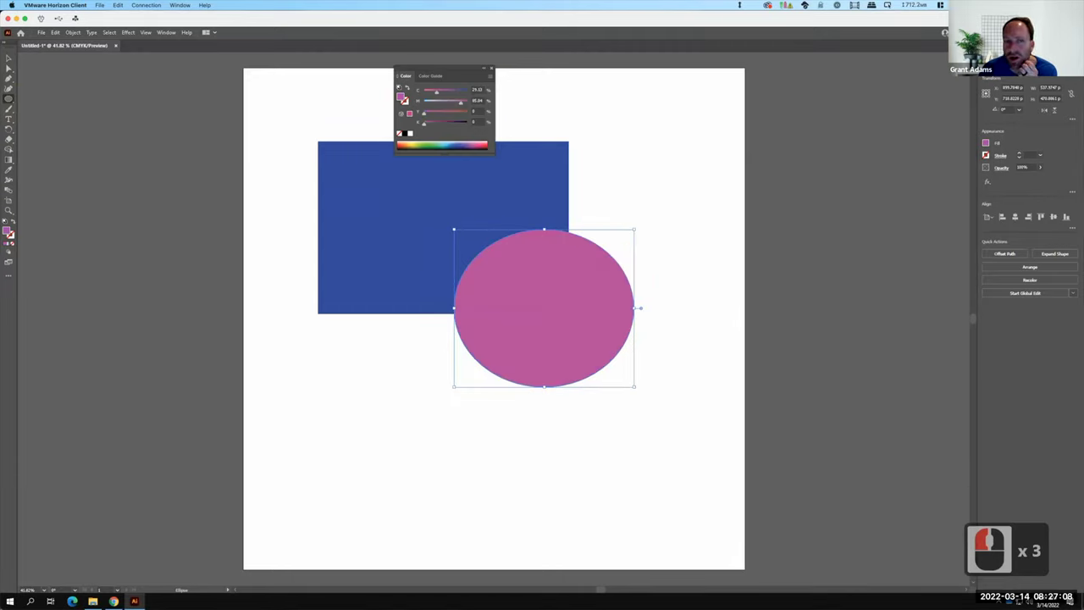
- Select the pink ellipse and the blue rectangle in turn to examine the two overlapping shapes
{"action": "left_click", "coordinate": [7, 57]}
{"action": "left_click", "coordinate": [83, 135]}
{"action": "left_click", "coordinate": [135, 155]}
{"action": "left_click", "coordinate": [518, 256]}
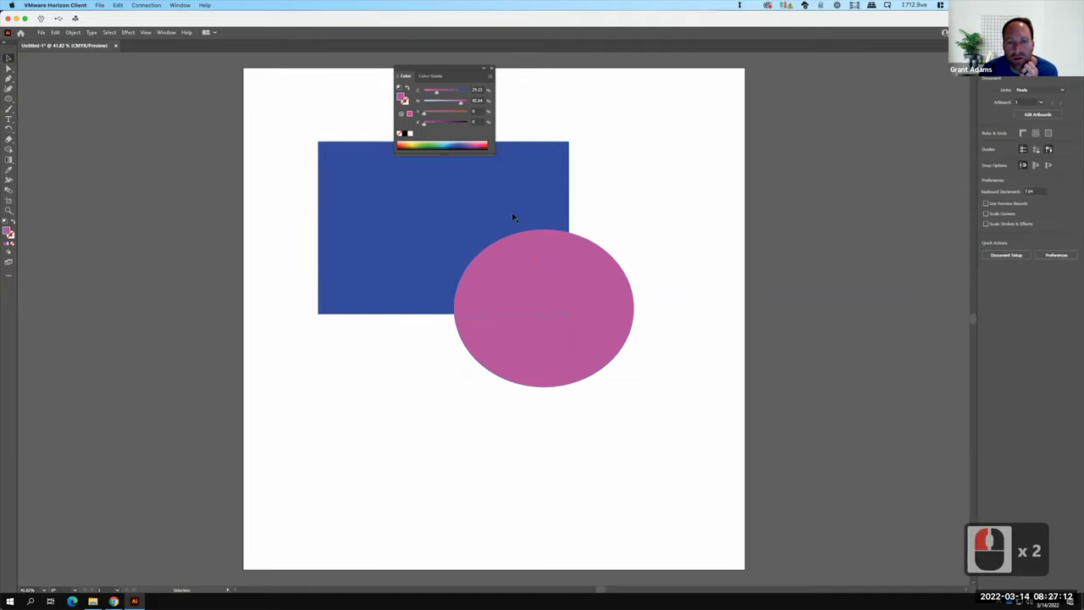
{"action": "left_click", "coordinate": [588, 303]}
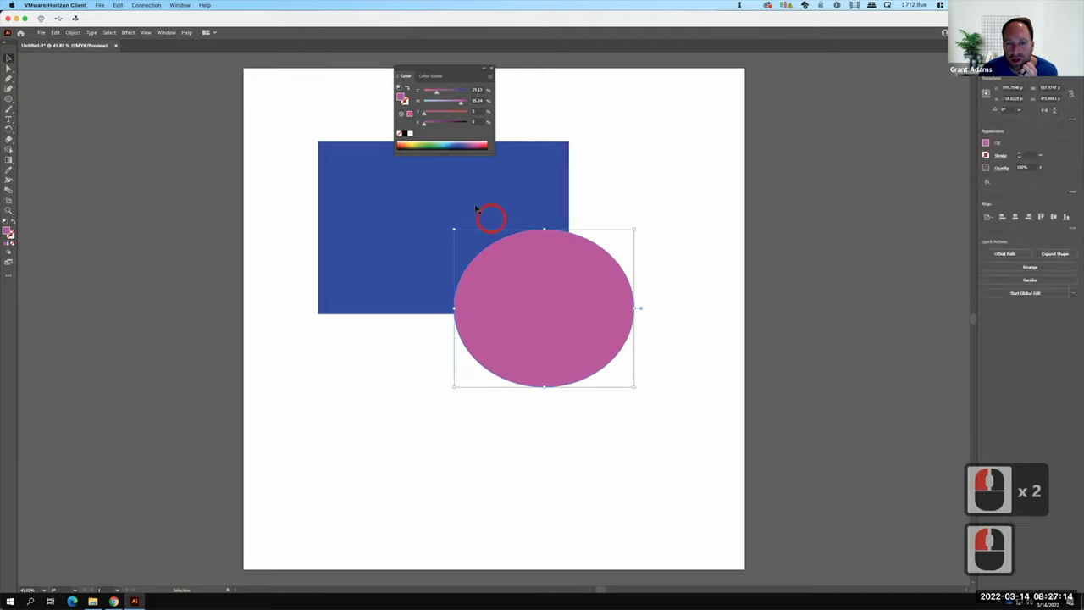
{"action": "left_click", "coordinate": [476, 207]}
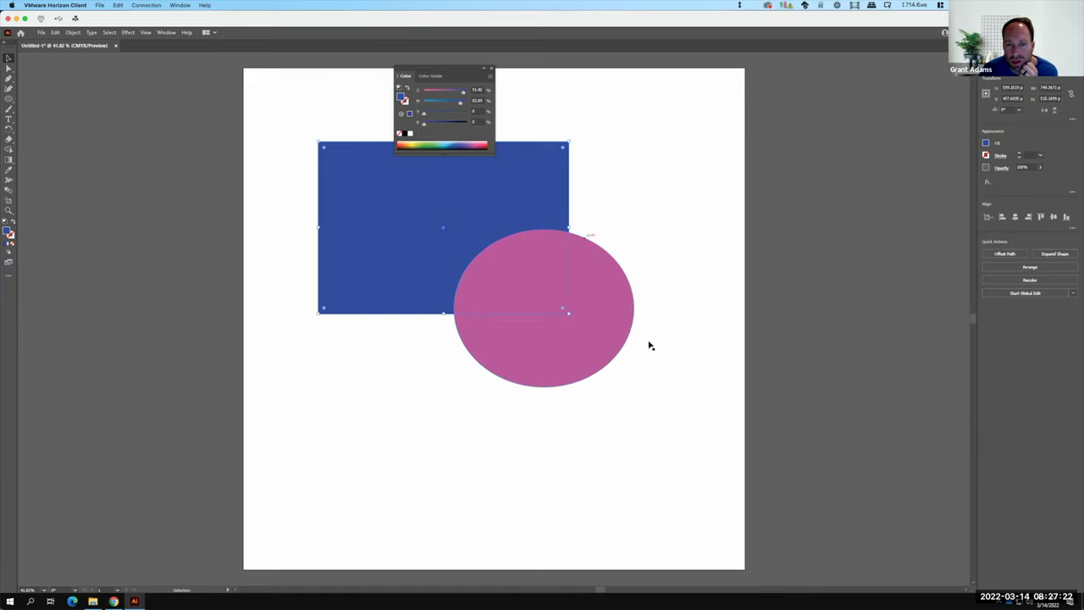
{"action": "key", "text": "F15"}
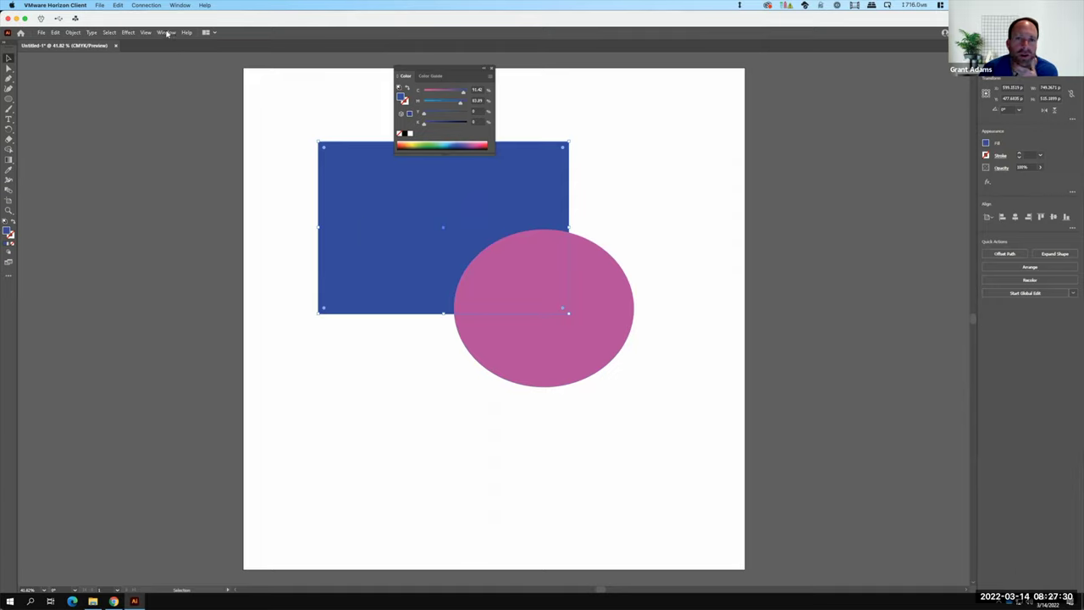
- Show the Pathfinder panel and place it in the empty area beside the artboard
{"action": "left_click", "coordinate": [167, 33]}
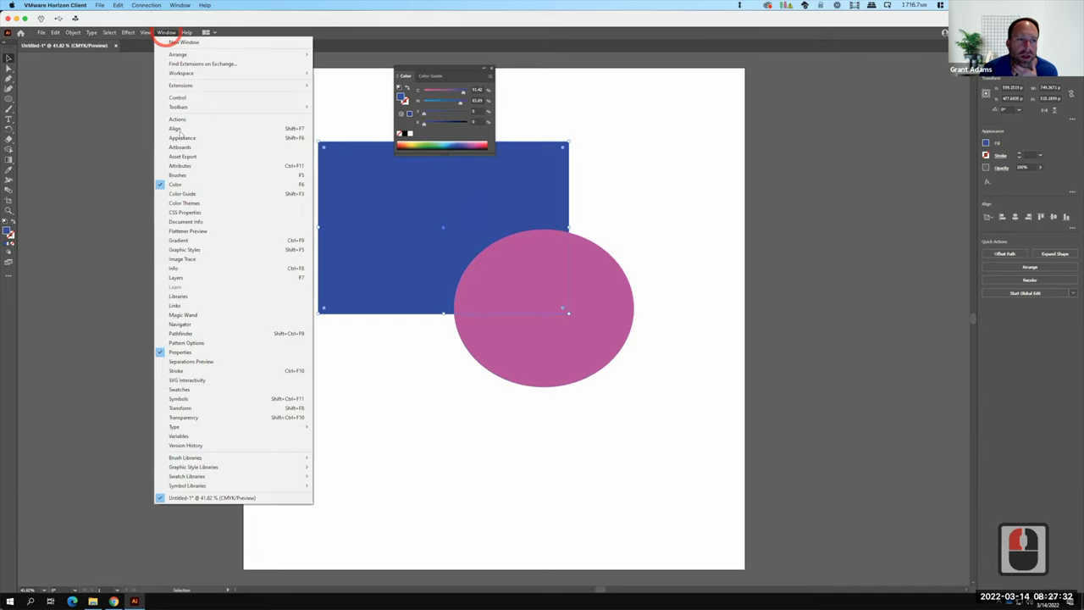
{"action": "mouse_move", "coordinate": [167, 34]}
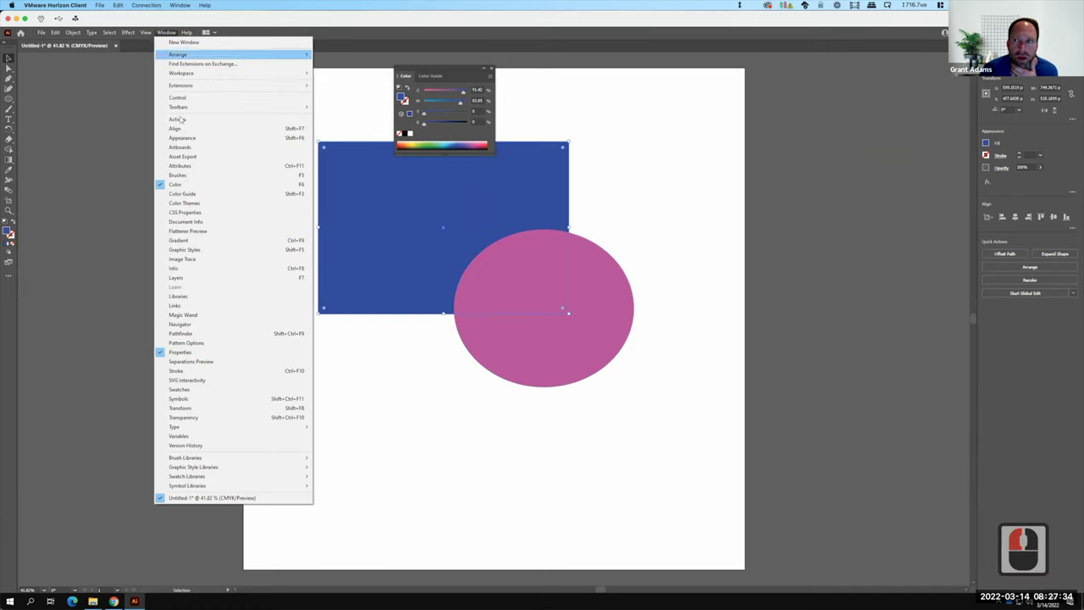
{"action": "left_click", "coordinate": [194, 335]}
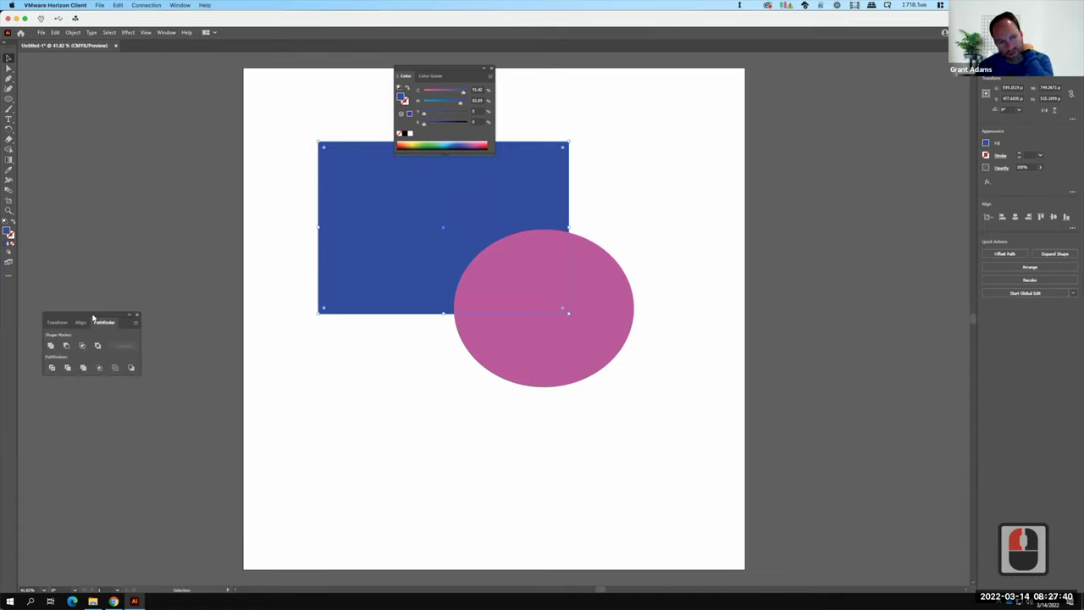
{"action": "left_click_drag", "start_coordinate": [95, 317], "coordinate": [125, 249]}
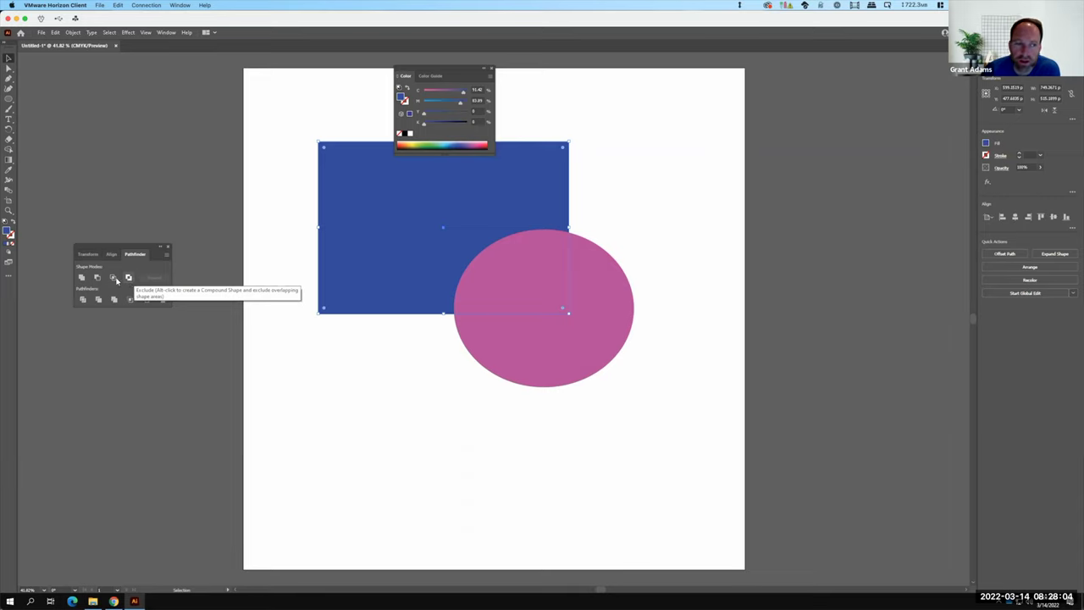
- Select both the rectangle and the ellipse and merge them into one shape with Pathfinder's Unite
{"action": "left_click", "coordinate": [628, 213]}
{"action": "left_click_drag", "start_coordinate": [671, 203], "coordinate": [463, 300]}
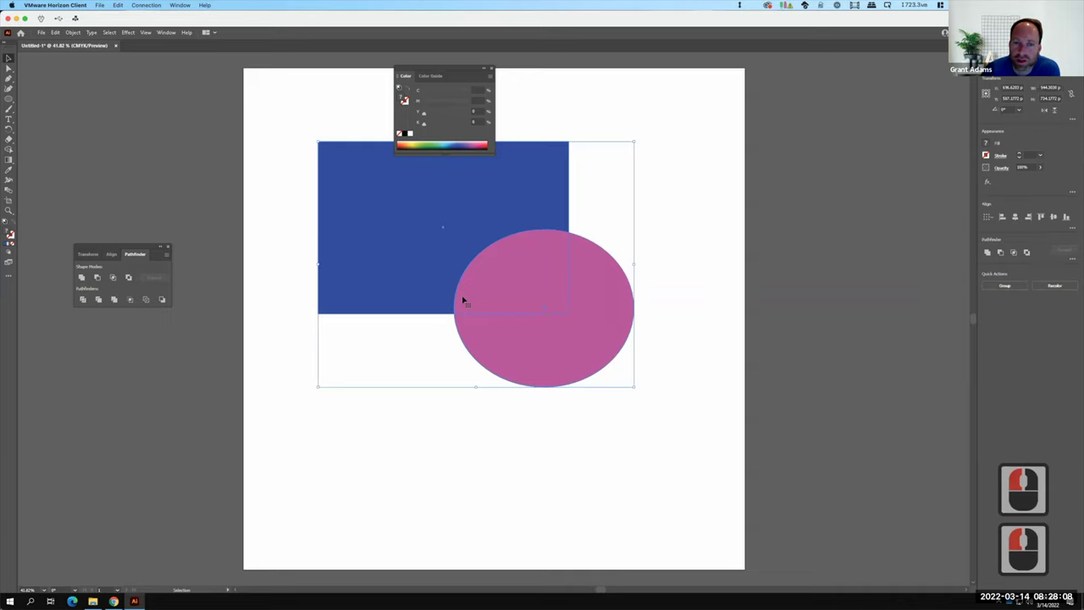
{"action": "left_click", "coordinate": [82, 278]}
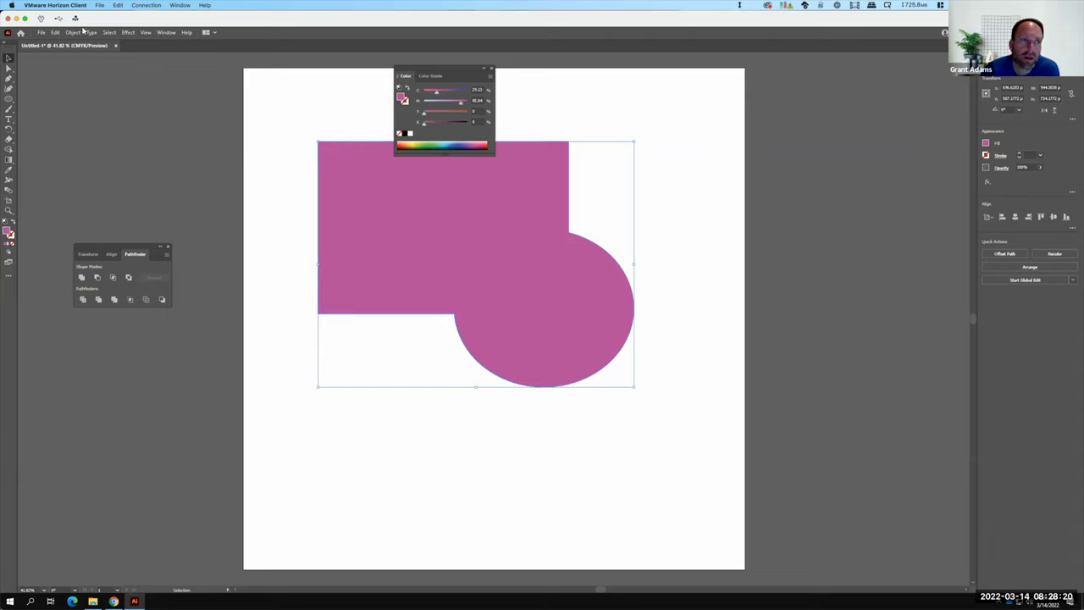
- Undo the Unite and cut the ellipse out of the blue rectangle with Pathfinder's Minus Front
{"action": "left_click", "coordinate": [55, 33]}
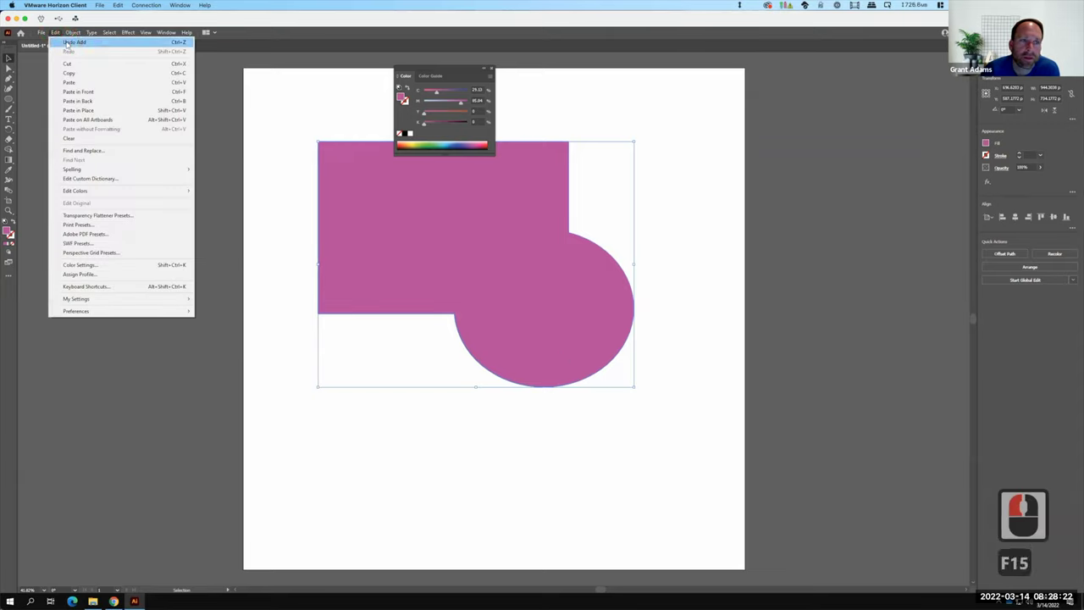
{"action": "left_click", "coordinate": [68, 43]}
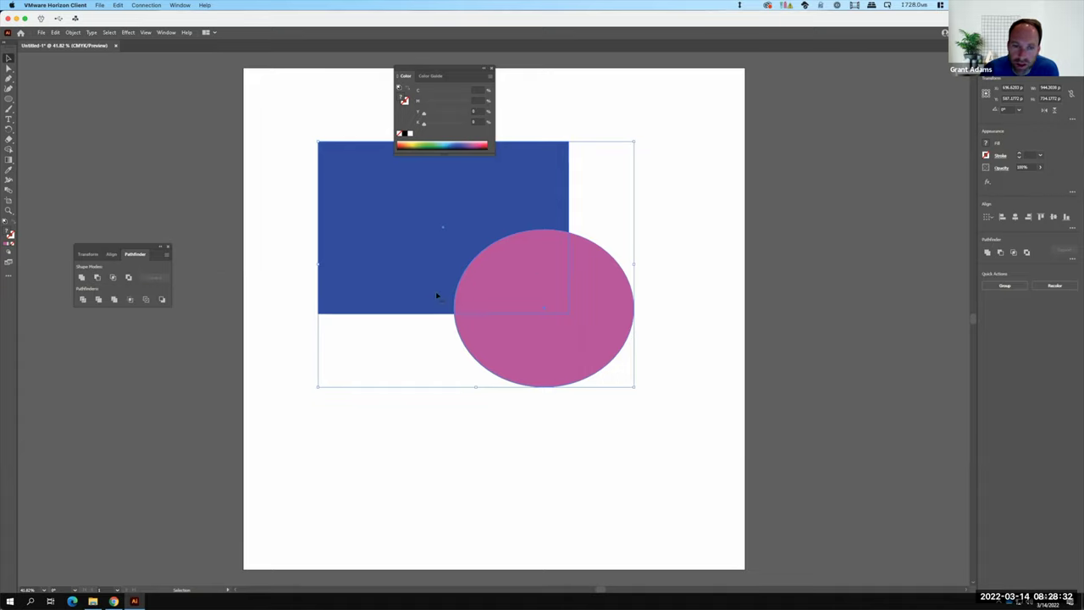
{"action": "left_click", "coordinate": [96, 278]}
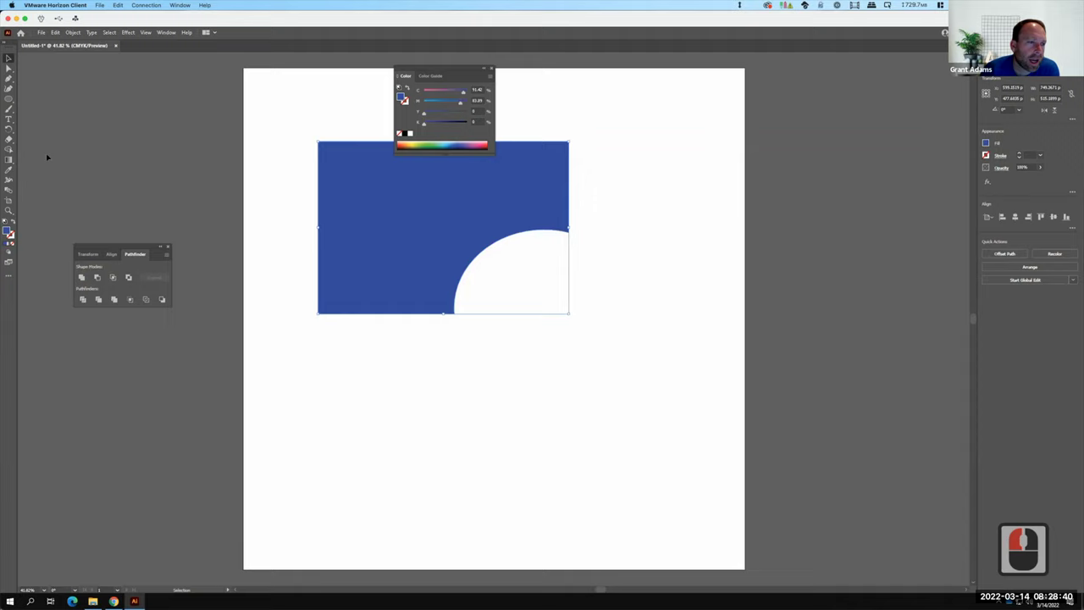
- Draw a large blue rectangle across most of the artboard, covering the lower part of the cut-out shape
{"action": "left_click", "coordinate": [11, 100]}
{"action": "left_click_drag", "start_coordinate": [14, 103], "coordinate": [53, 100]}
{"action": "left_click_drag", "start_coordinate": [726, 168], "coordinate": [255, 508]}
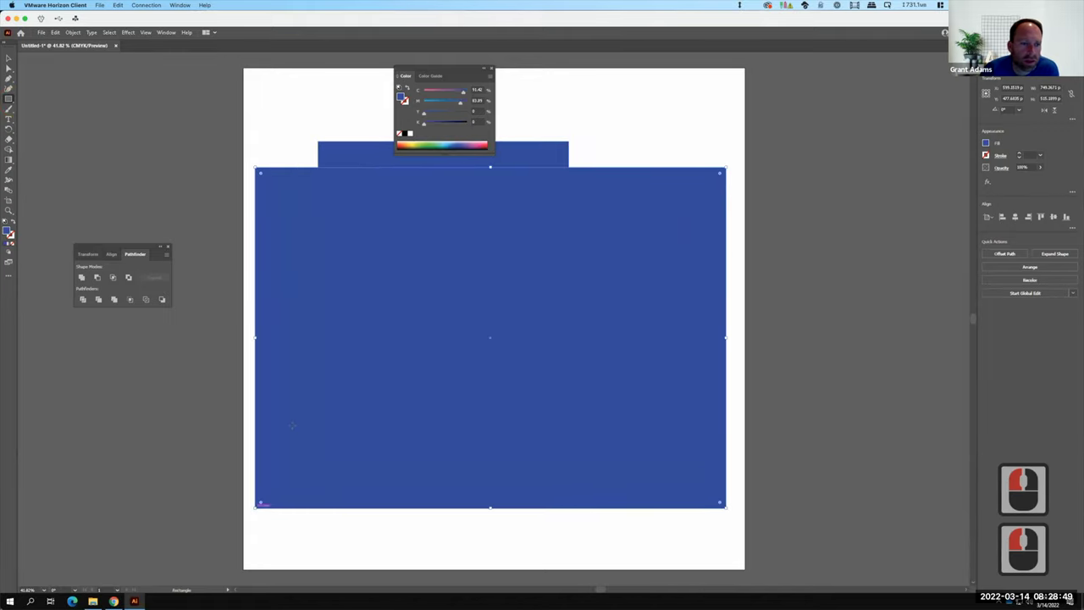
- Fill the large blue rectangle with light gray and send it to the back, behind the cut-out blue shape
{"action": "double_click", "coordinate": [12, 230]}
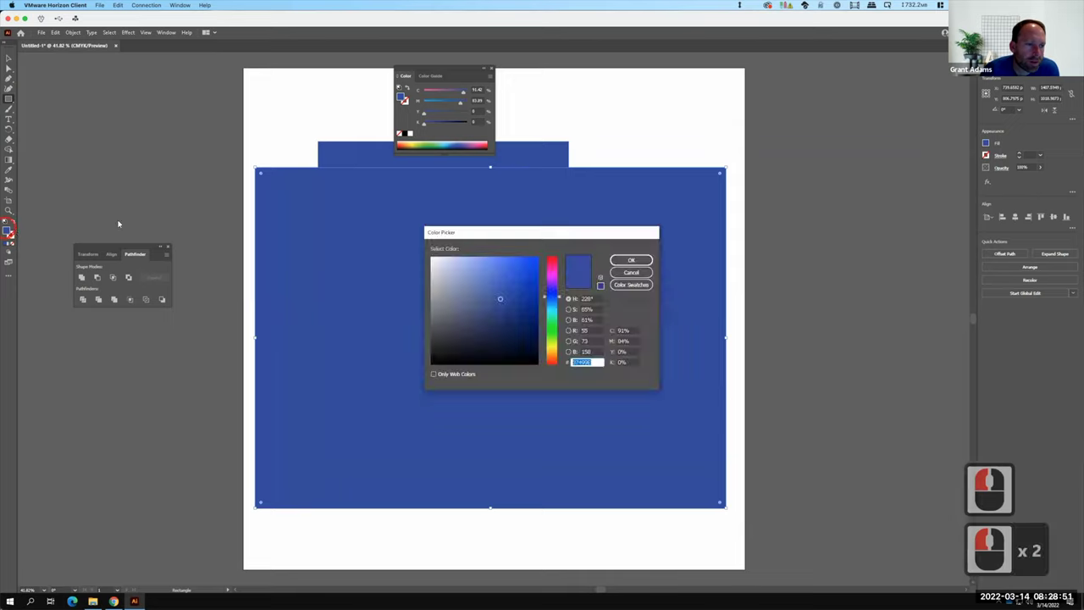
{"action": "left_click", "coordinate": [434, 285]}
{"action": "left_click", "coordinate": [631, 259]}
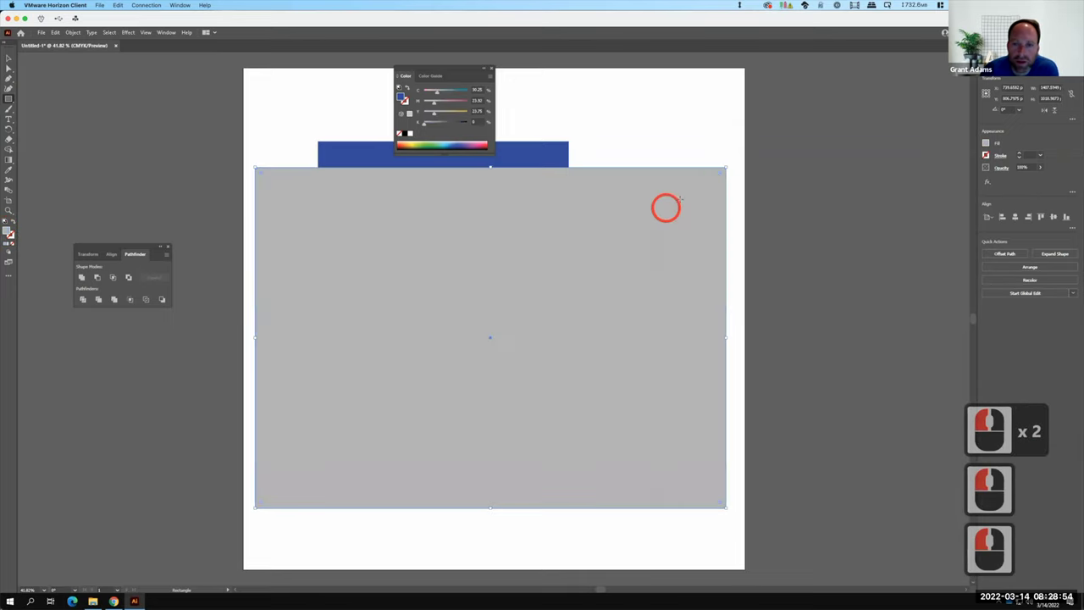
{"action": "right_click", "coordinate": [681, 200]}
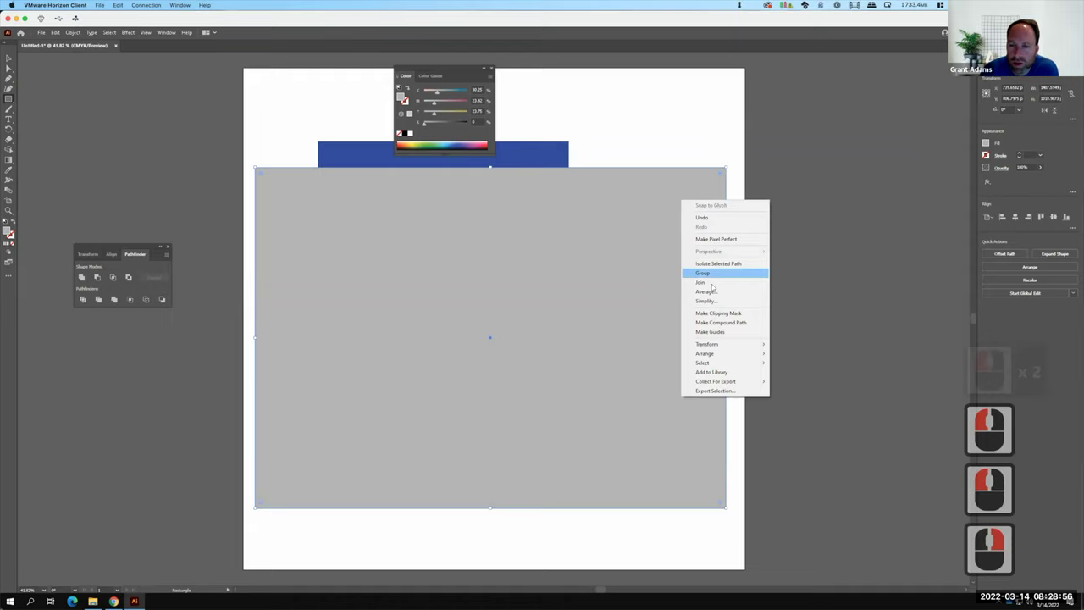
{"action": "mouse_move", "coordinate": [715, 352]}
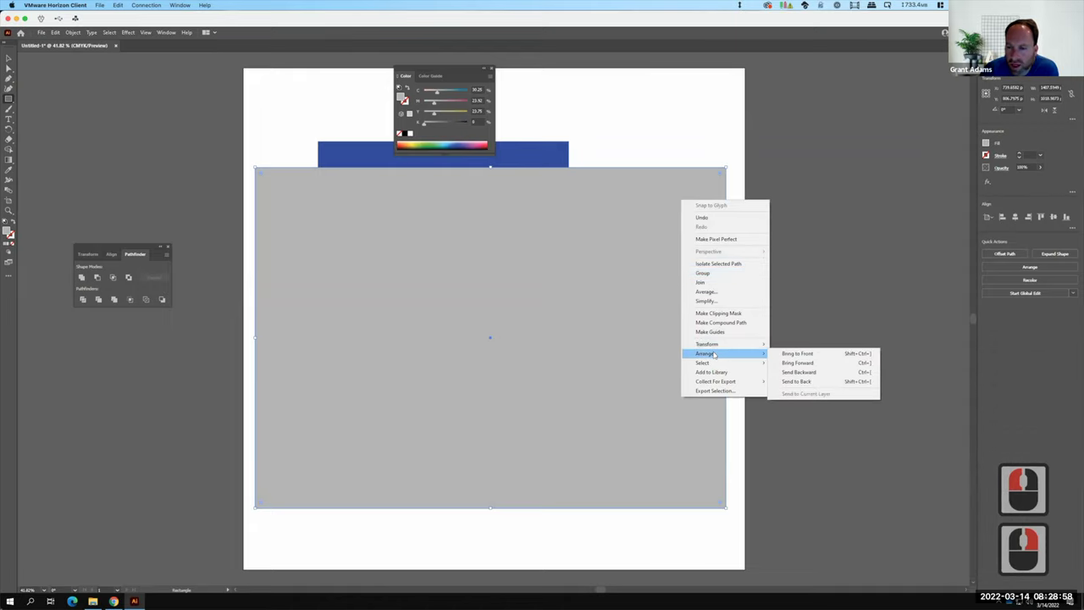
{"action": "left_click", "coordinate": [796, 381]}
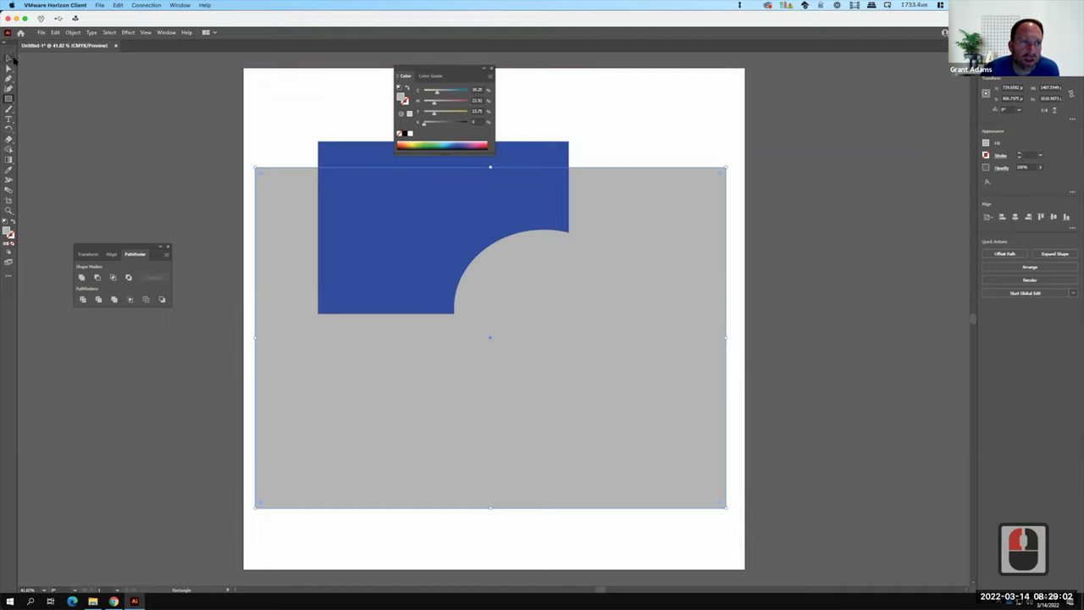
{"action": "left_click", "coordinate": [9, 57]}
{"action": "left_click", "coordinate": [565, 234]}
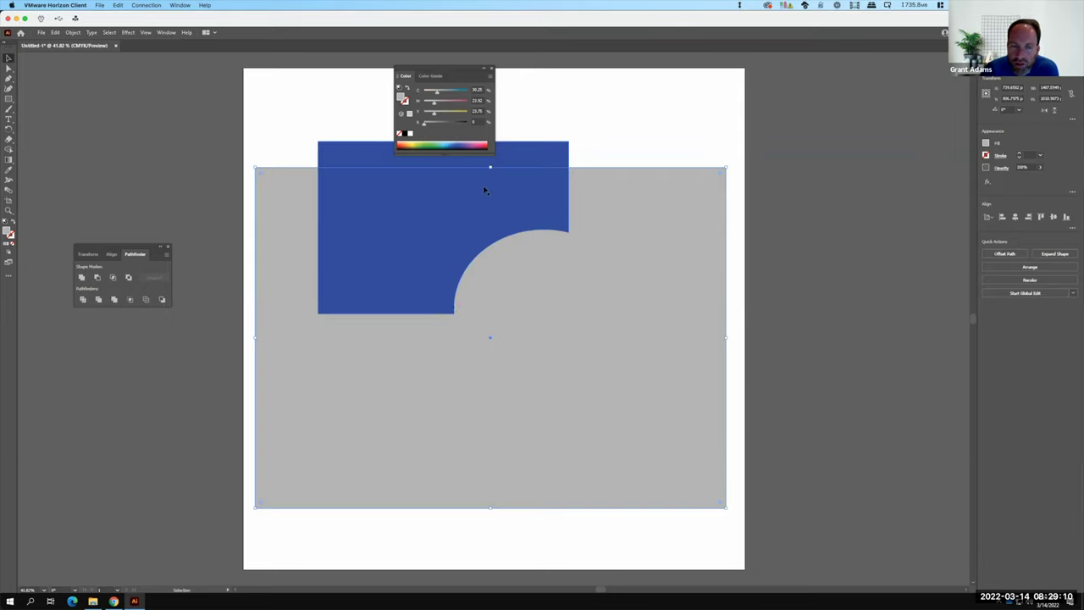
- Undo back through the gray rectangle and the Minus Front to restore the blue rectangle and pink ellipse, and deselect everything
{"action": "left_click", "coordinate": [470, 146]}
{"action": "key", "text": "ctrl+z"}
{"action": "key", "text": "ctrl+z"}
{"action": "key", "text": "ctrl+z"}
{"action": "key", "text": "ctrl+z"}
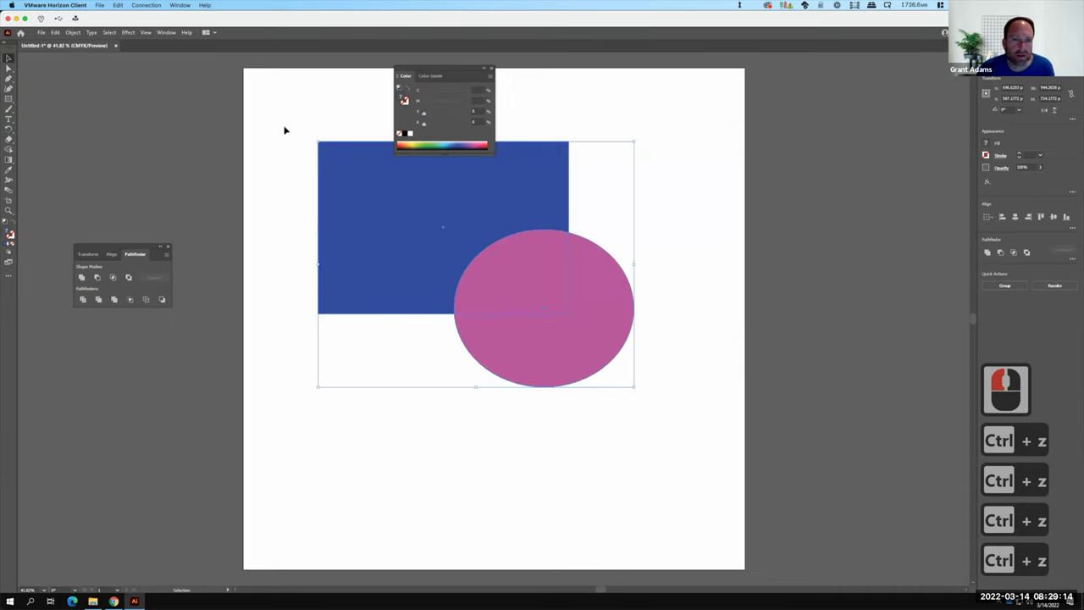
{"action": "left_click", "coordinate": [286, 128]}
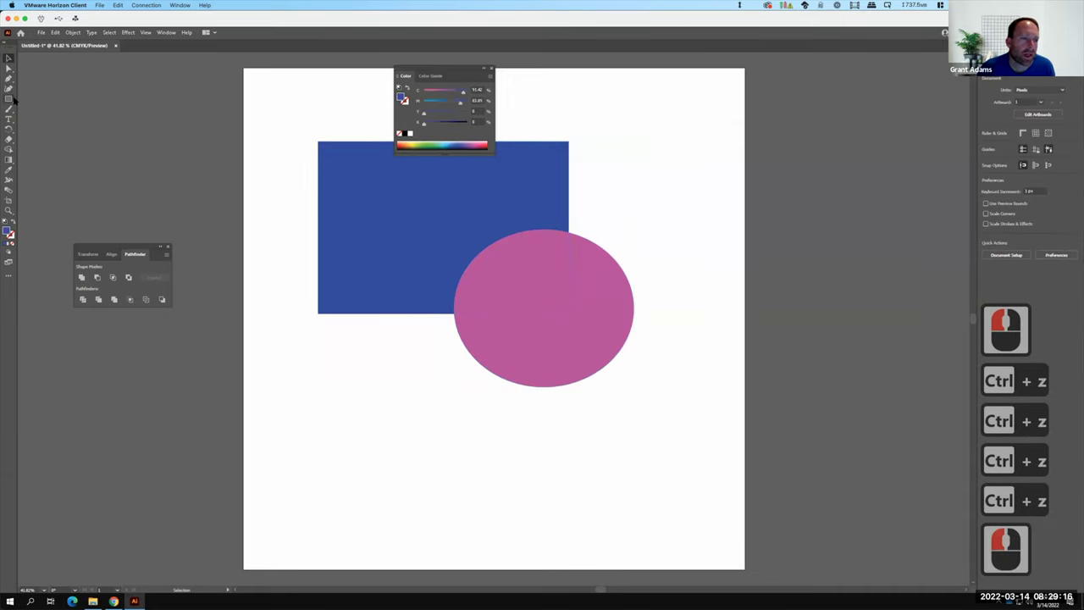
- Draw a rectangle about 1156 by 979 px covering both shapes and fill it with light gray #BABABA
{"action": "key", "text": "m"}
{"action": "left_click_drag", "start_coordinate": [297, 116], "coordinate": [682, 442]}
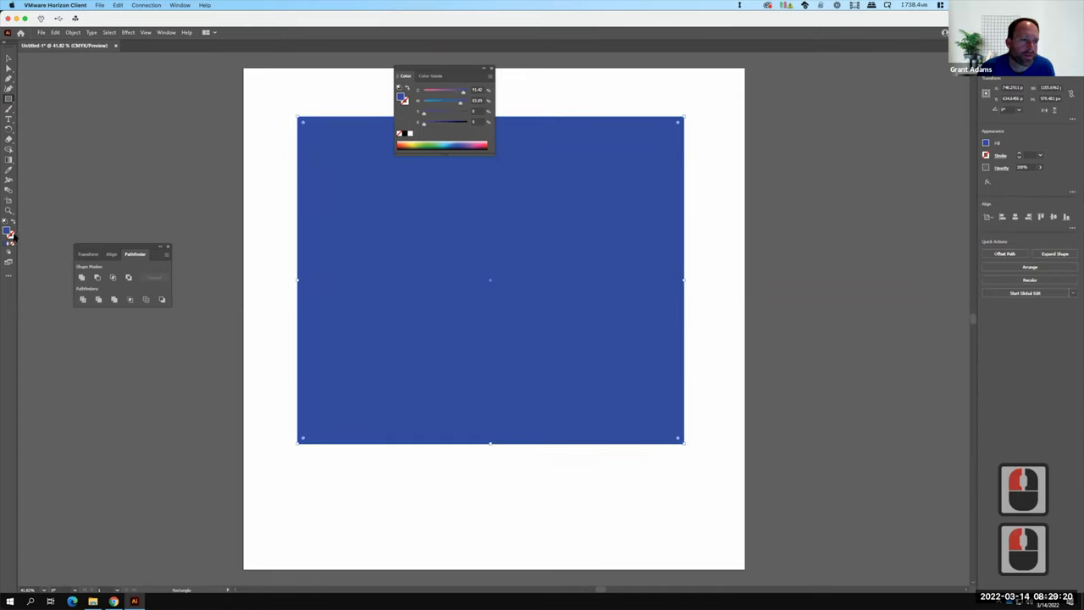
{"action": "key", "text": "F15"}
{"action": "double_click", "coordinate": [331, 212]}
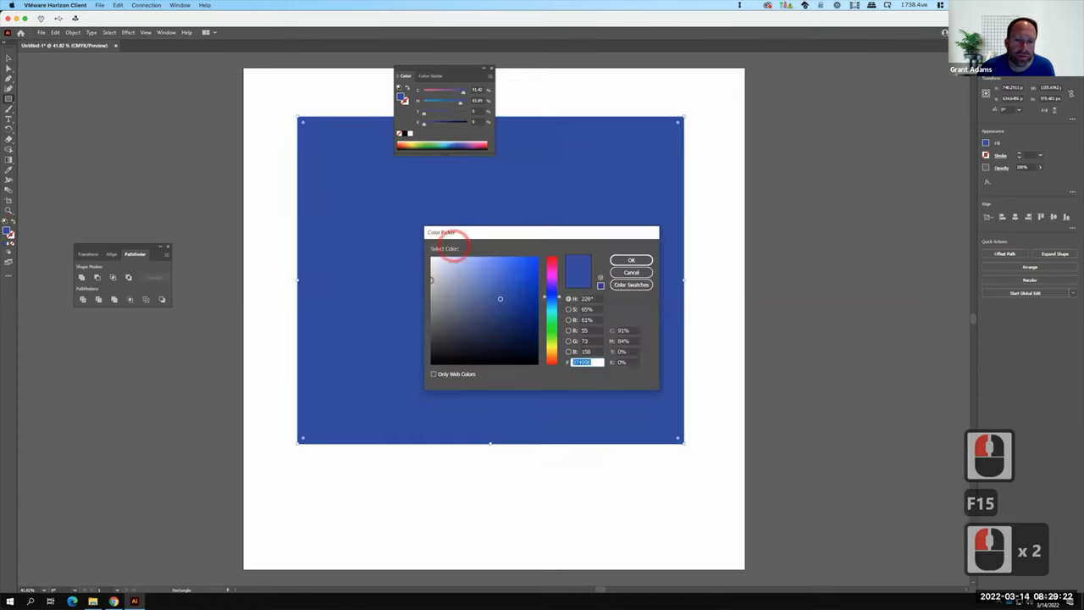
{"action": "double_click", "coordinate": [632, 261]}
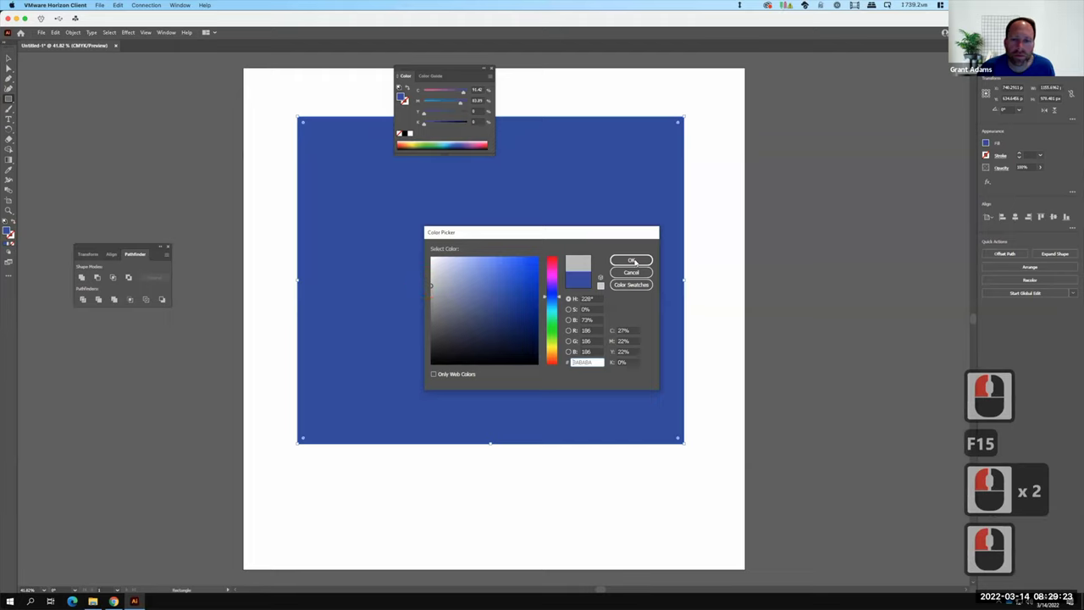
- Send the gray rectangle to the back, behind the blue rectangle and the pink ellipse
{"action": "right_click", "coordinate": [656, 154]}
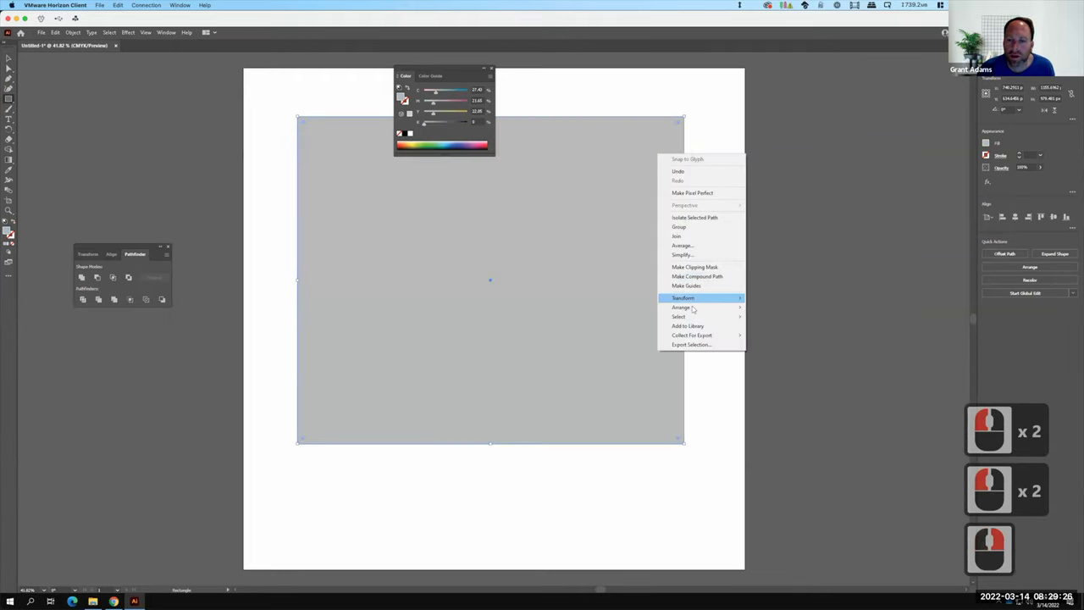
{"action": "mouse_move", "coordinate": [695, 310]}
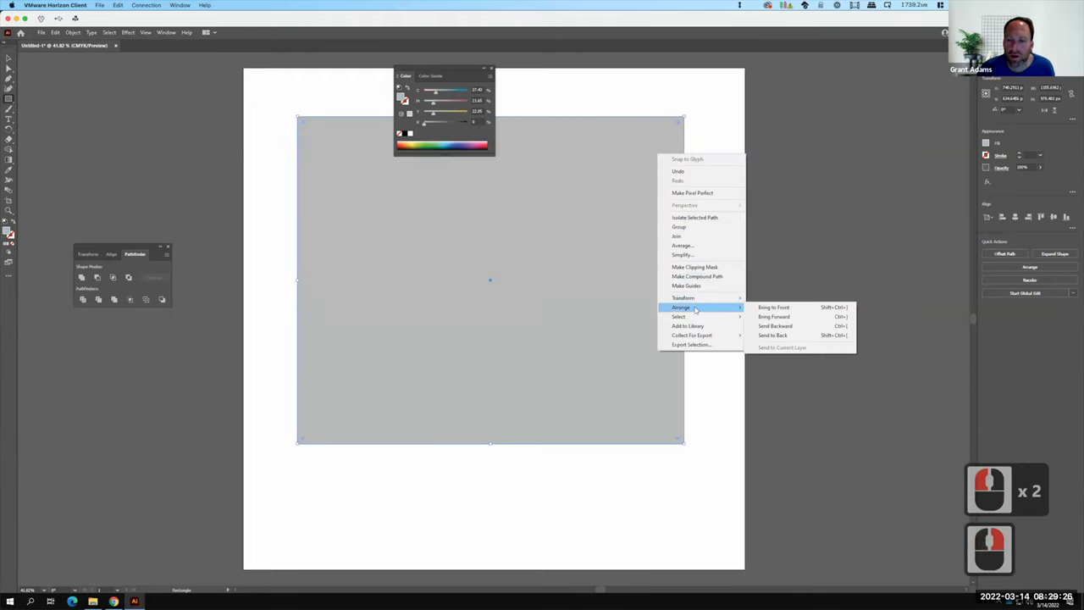
{"action": "left_click", "coordinate": [762, 335]}
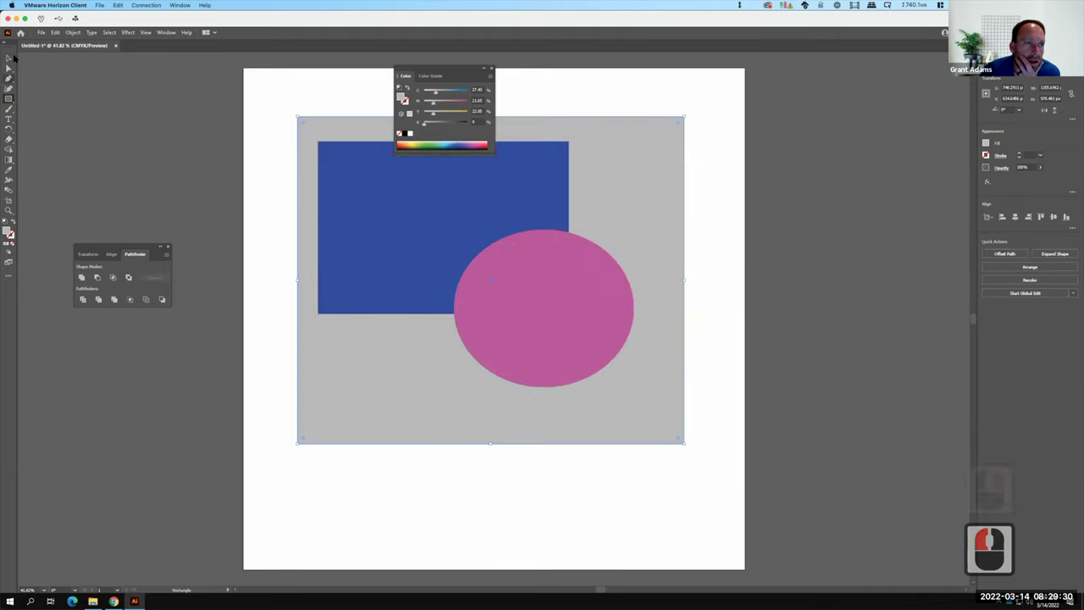
- Select the blue rectangle and the ellipse and keep only their overlap with Pathfinder's Intersect
{"action": "left_click", "coordinate": [8, 57]}
{"action": "left_click", "coordinate": [334, 164]}
{"action": "left_click", "coordinate": [412, 207]}
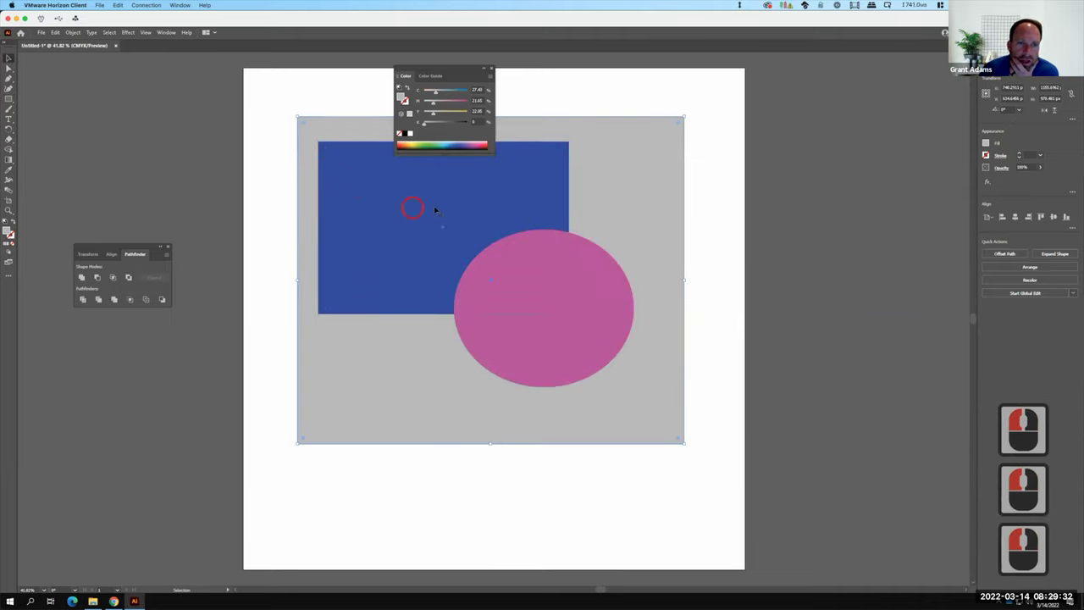
{"action": "left_click", "coordinate": [591, 333], "text": "shift"}
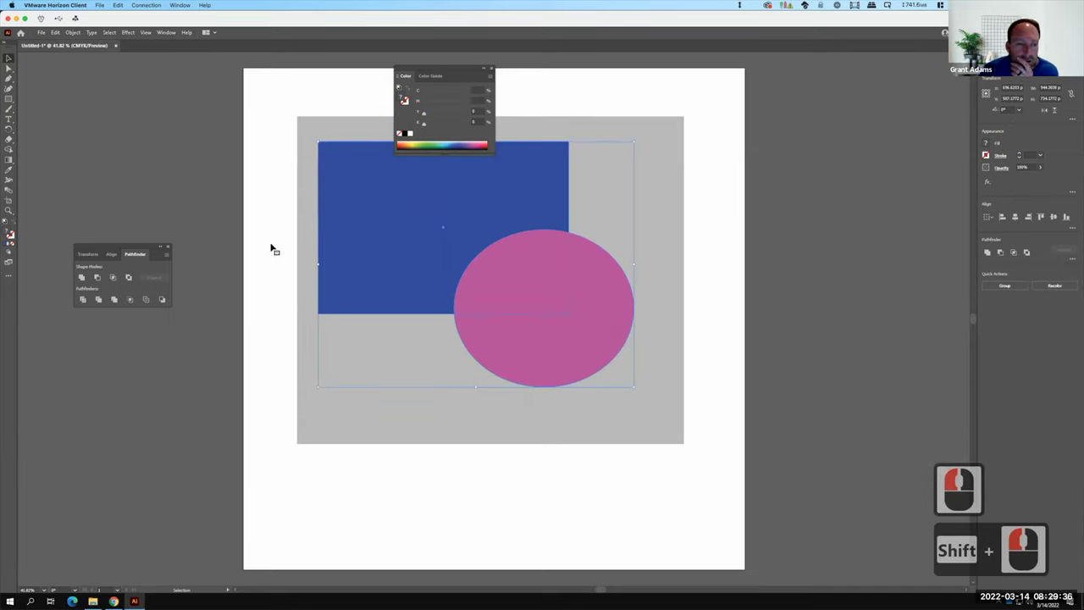
{"action": "left_click", "coordinate": [112, 278]}
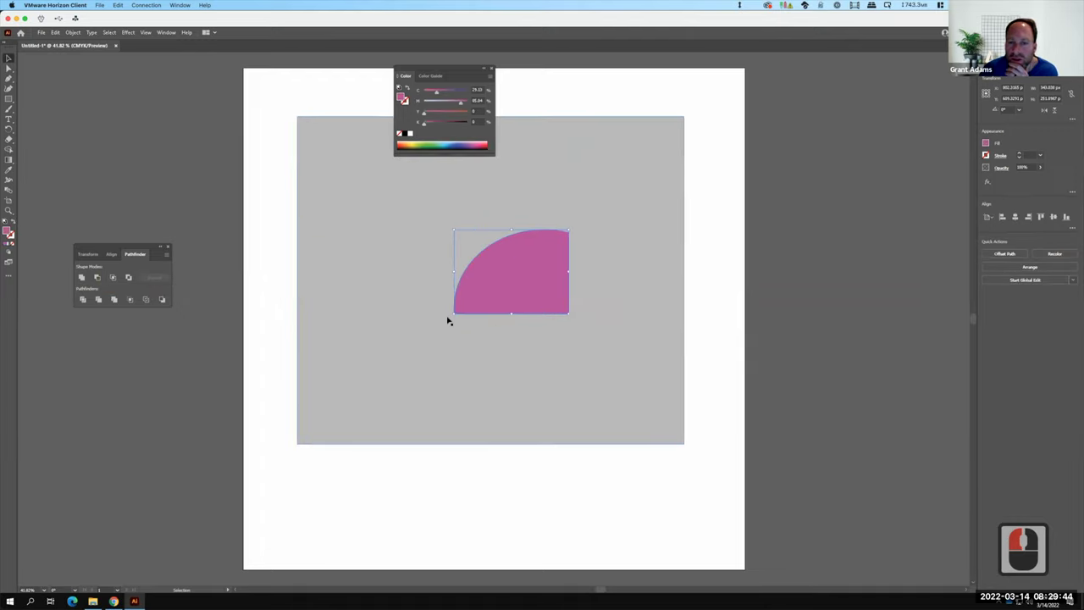
- Undo the Intersect and knock out the overlap of the two shapes with Pathfinder's Exclude
{"action": "left_click", "coordinate": [57, 33]}
{"action": "left_click", "coordinate": [66, 45]}
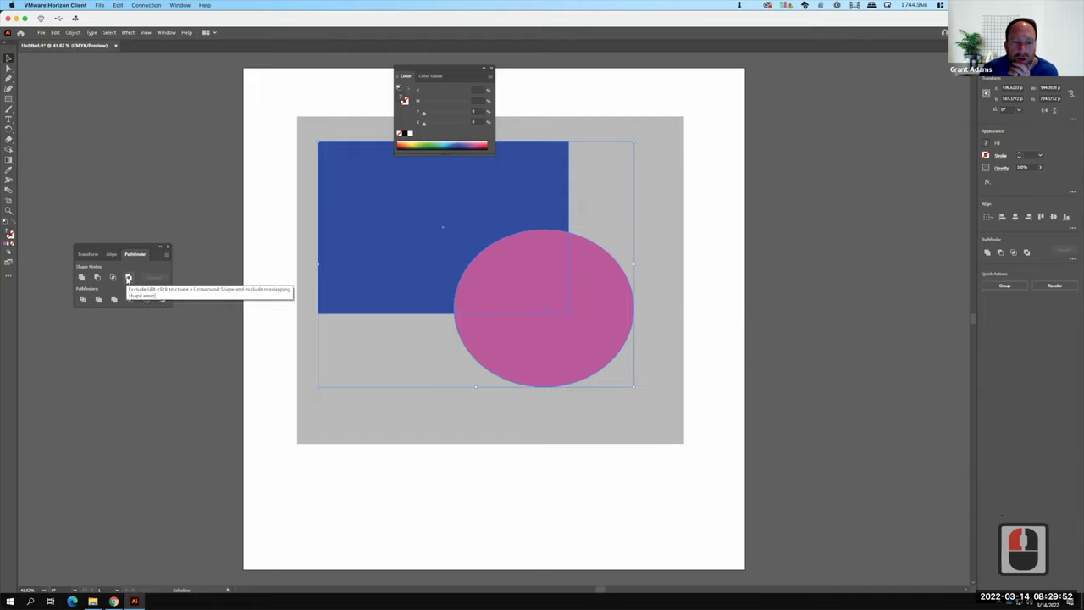
{"action": "left_click", "coordinate": [133, 279]}
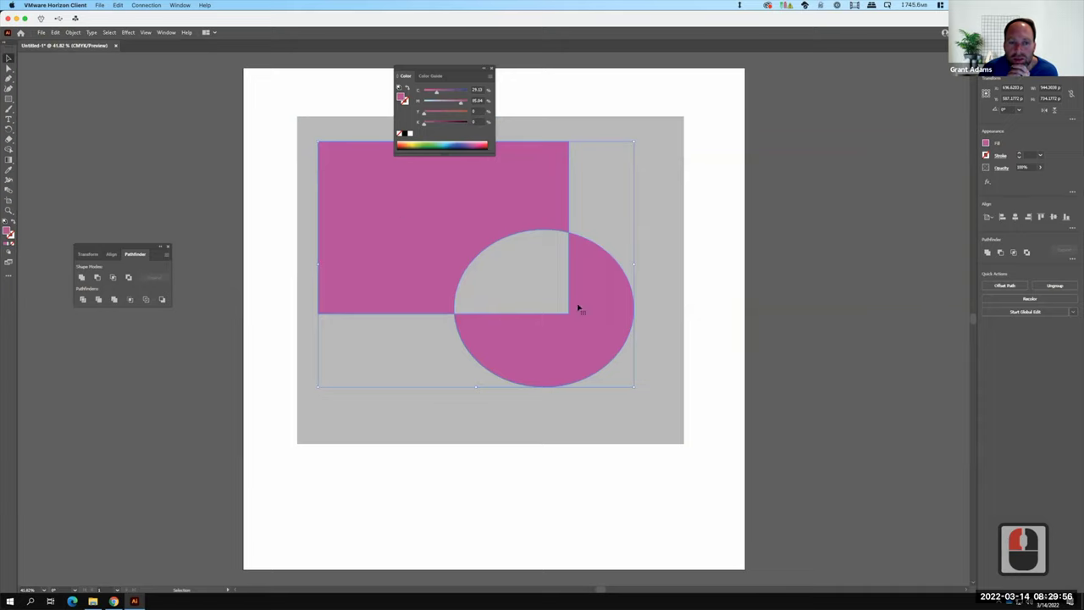
{"action": "left_click", "coordinate": [590, 281]}
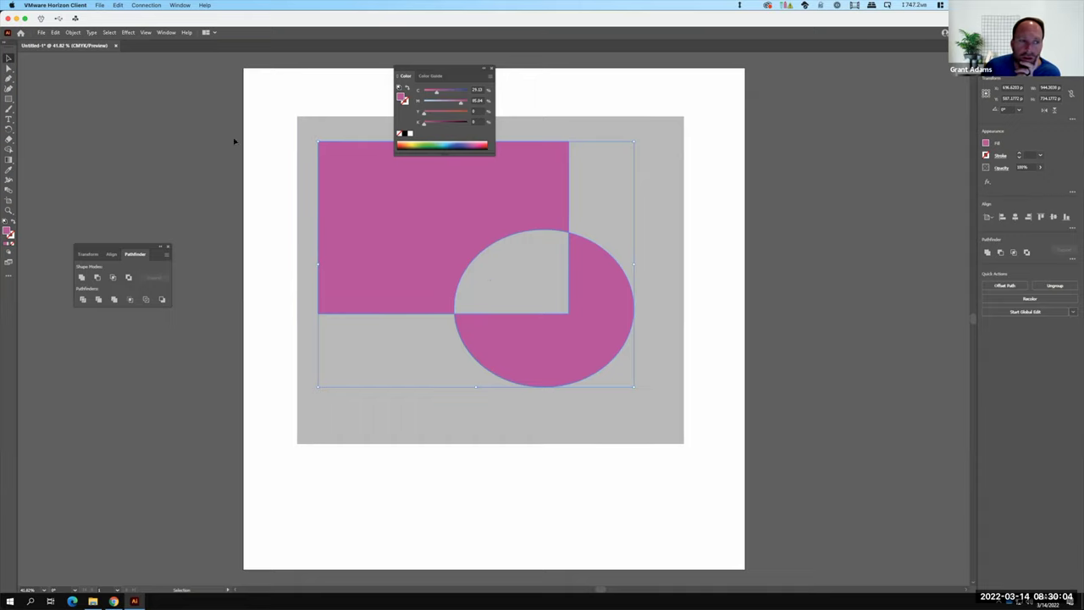
- Undo the Exclude and split the two shapes along their overlaps with Pathfinder's Divide
{"action": "left_click", "coordinate": [55, 32]}
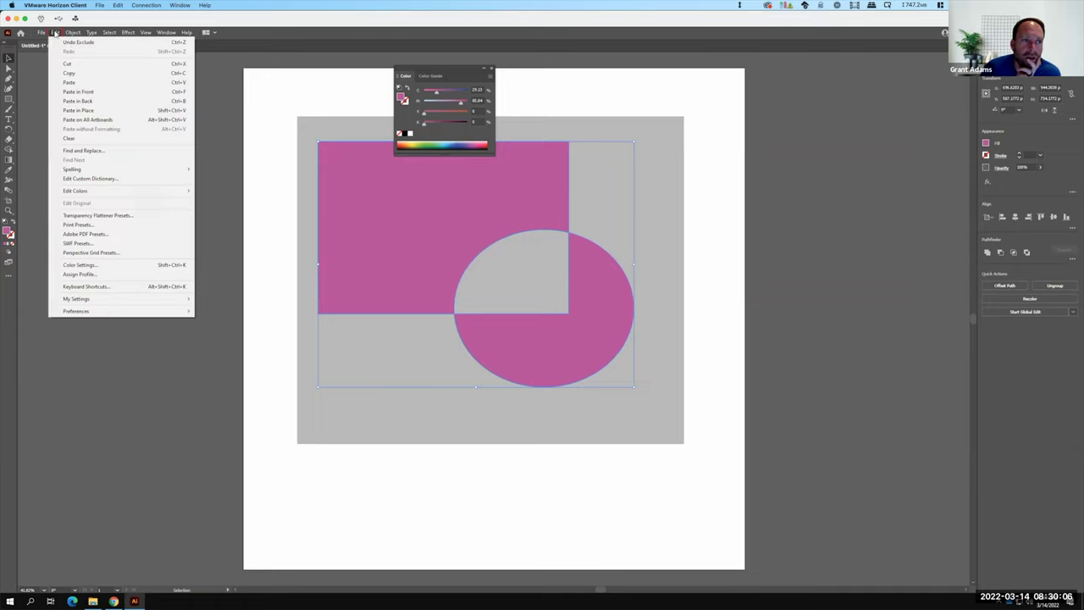
{"action": "left_click", "coordinate": [68, 40]}
{"action": "left_click", "coordinate": [351, 266]}
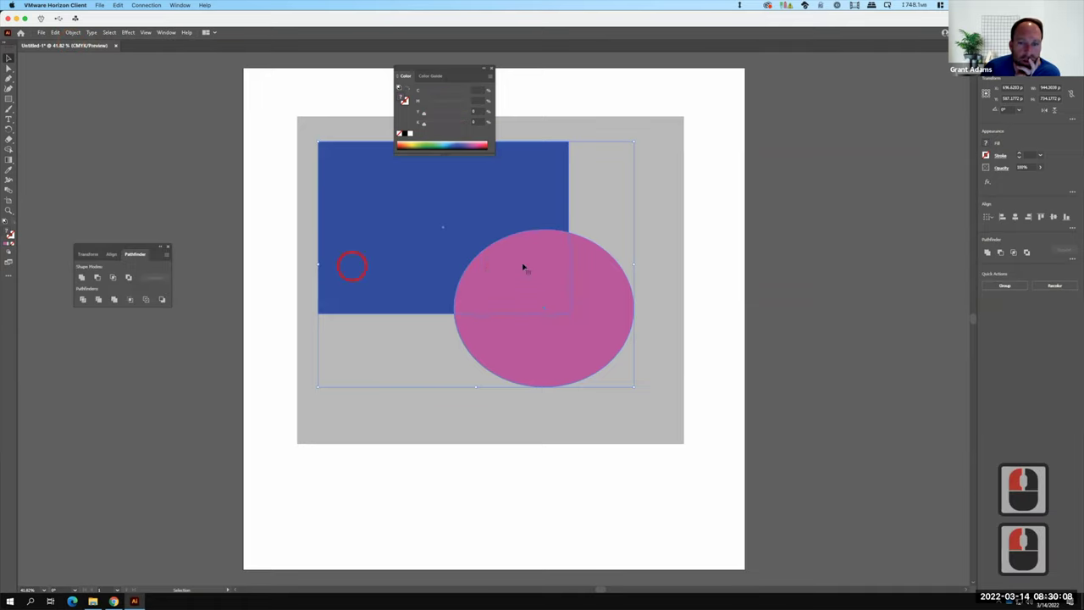
{"action": "left_click", "coordinate": [83, 300]}
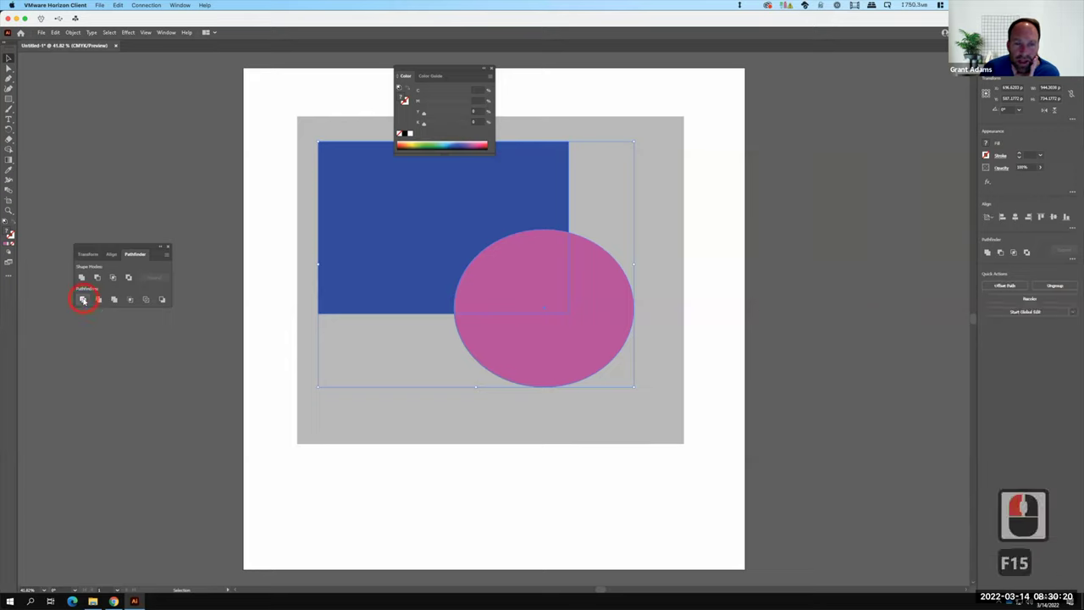
- With Direct Selection, move the overlap piece below the blue shape and the remaining ellipse piece down and right, then select individual pieces
{"action": "left_click", "coordinate": [11, 69]}
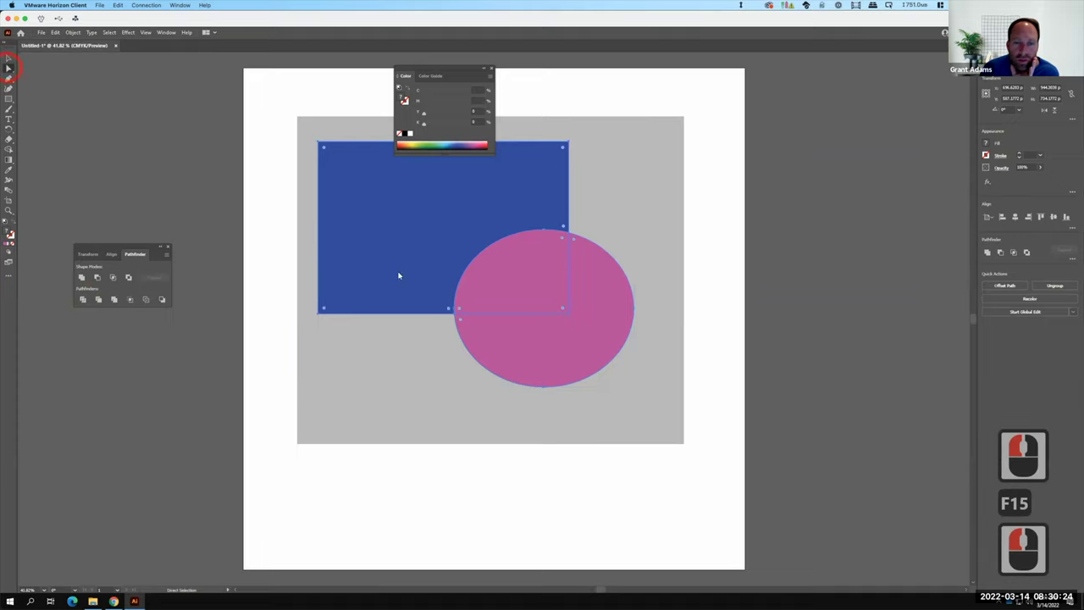
{"action": "left_click", "coordinate": [457, 446]}
{"action": "left_click", "coordinate": [519, 276]}
{"action": "left_click", "coordinate": [521, 274]}
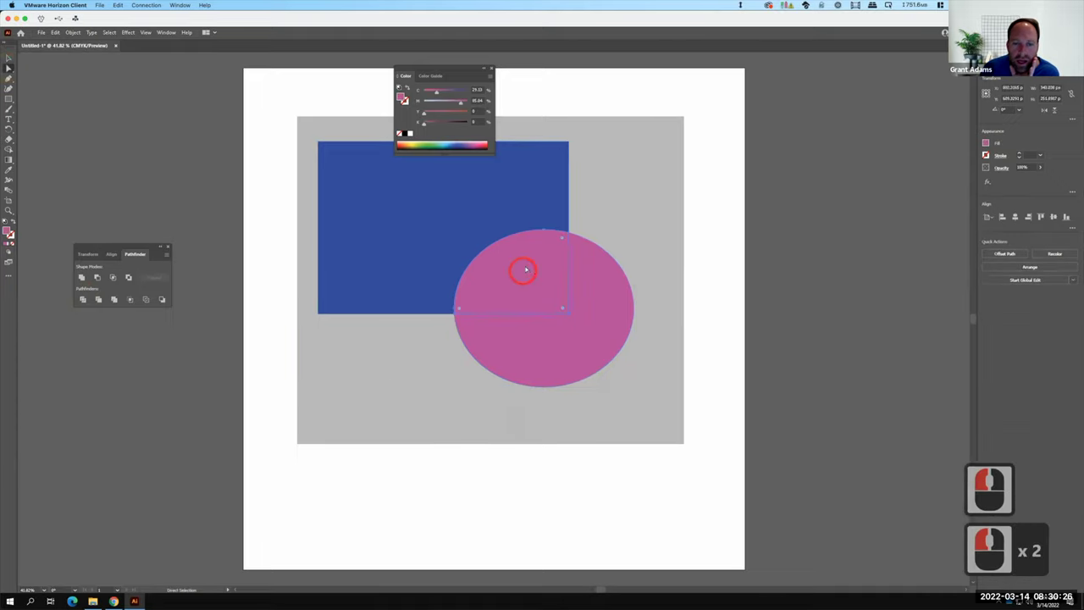
{"action": "left_click_drag", "start_coordinate": [521, 273], "coordinate": [380, 396]}
{"action": "left_click_drag", "start_coordinate": [601, 352], "coordinate": [662, 405]}
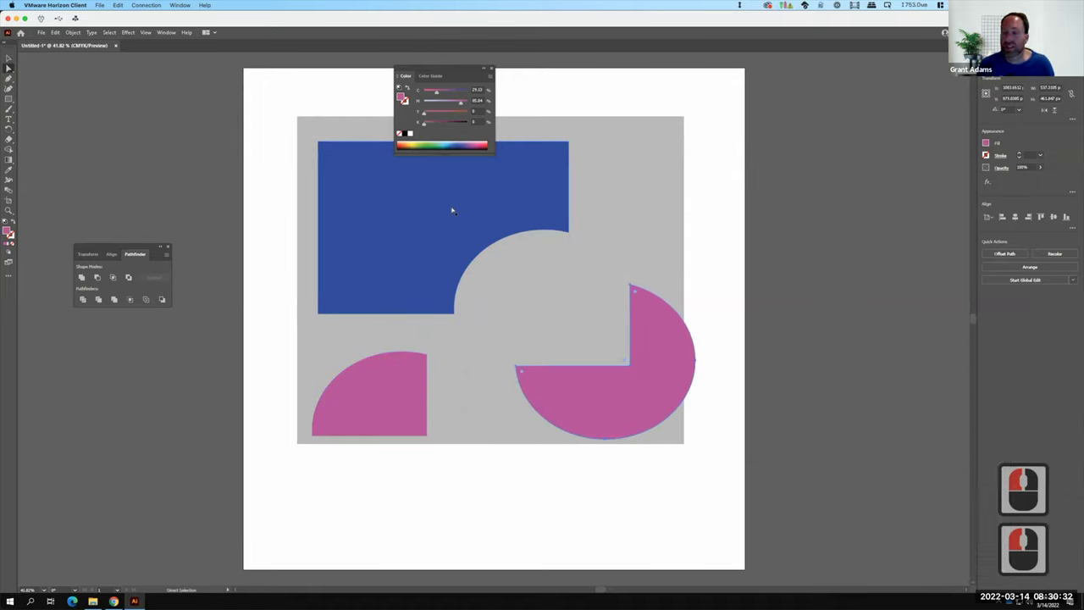
{"action": "left_click", "coordinate": [397, 266]}
{"action": "left_click", "coordinate": [555, 206]}
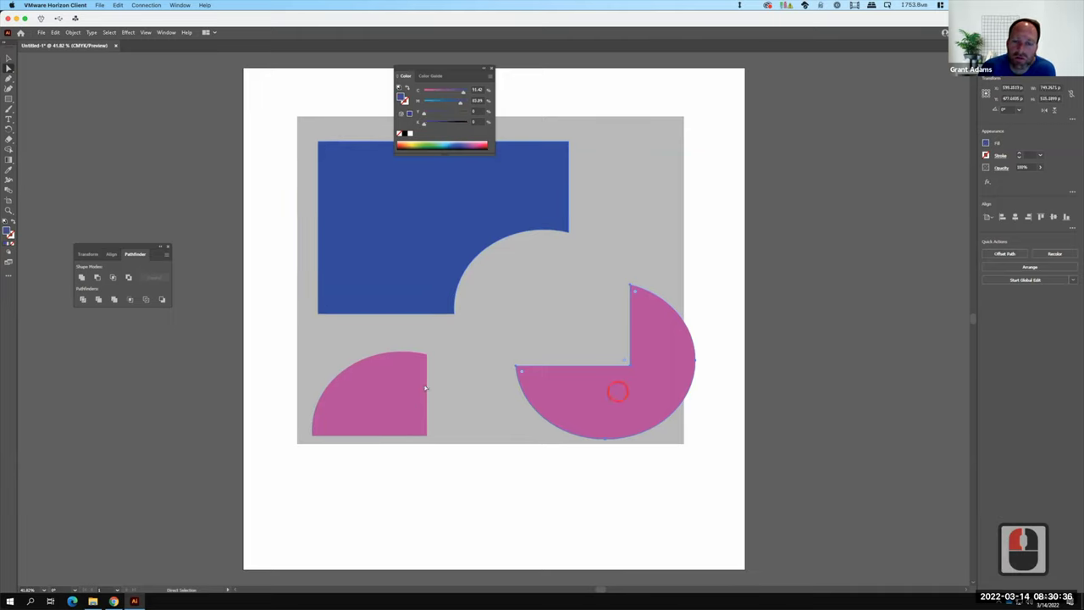
{"action": "left_click", "coordinate": [491, 382]}
{"action": "left_click", "coordinate": [402, 390]}
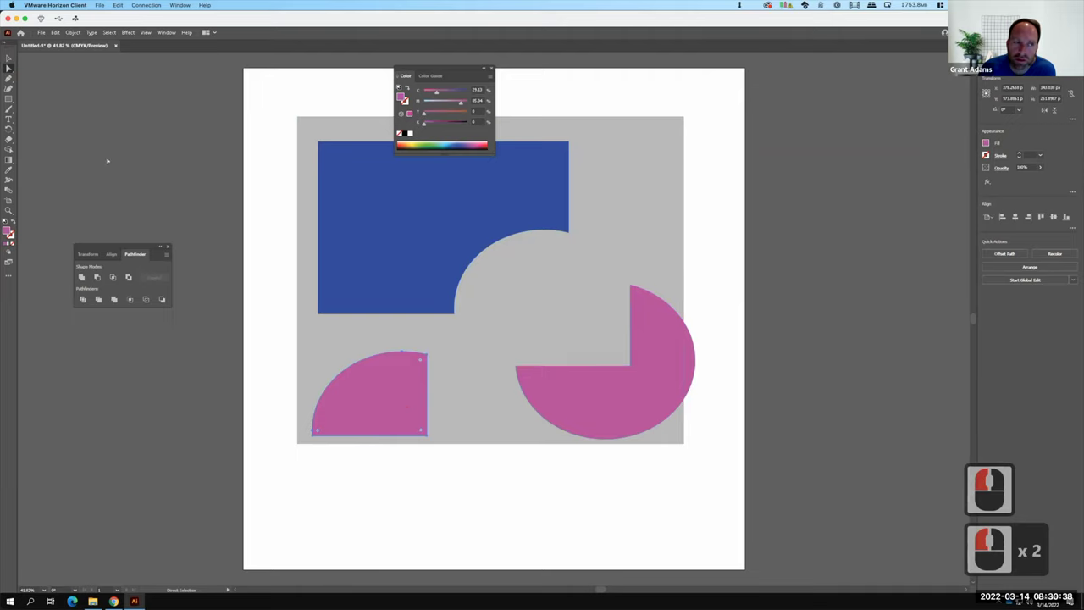
- Undo both piece moves and the Divide to restore the whole rectangle and ellipse
{"action": "left_click", "coordinate": [56, 34]}
{"action": "left_click", "coordinate": [72, 39]}
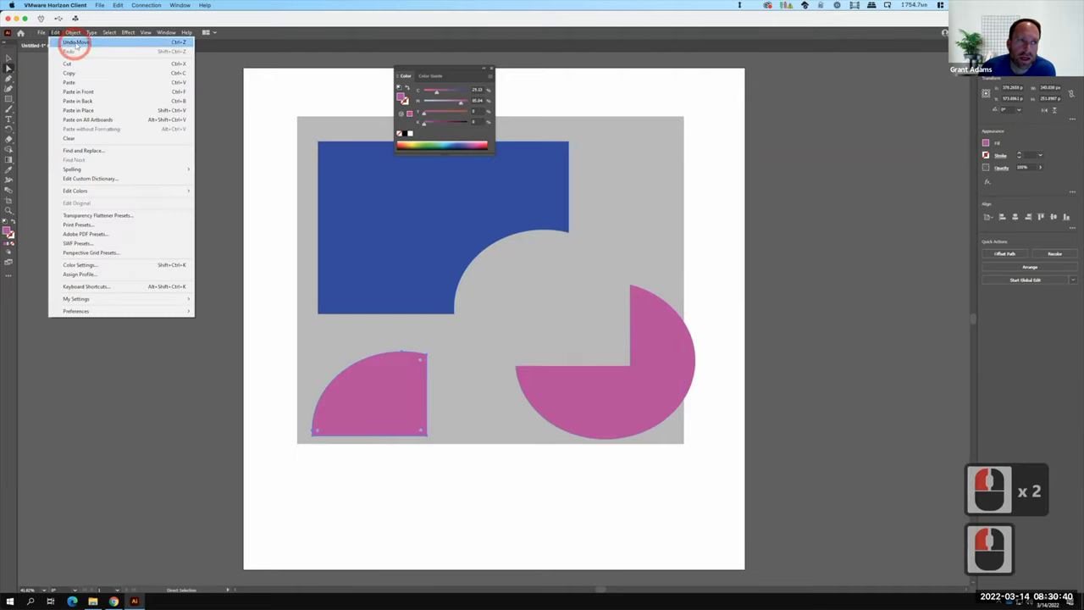
{"action": "left_click", "coordinate": [57, 34]}
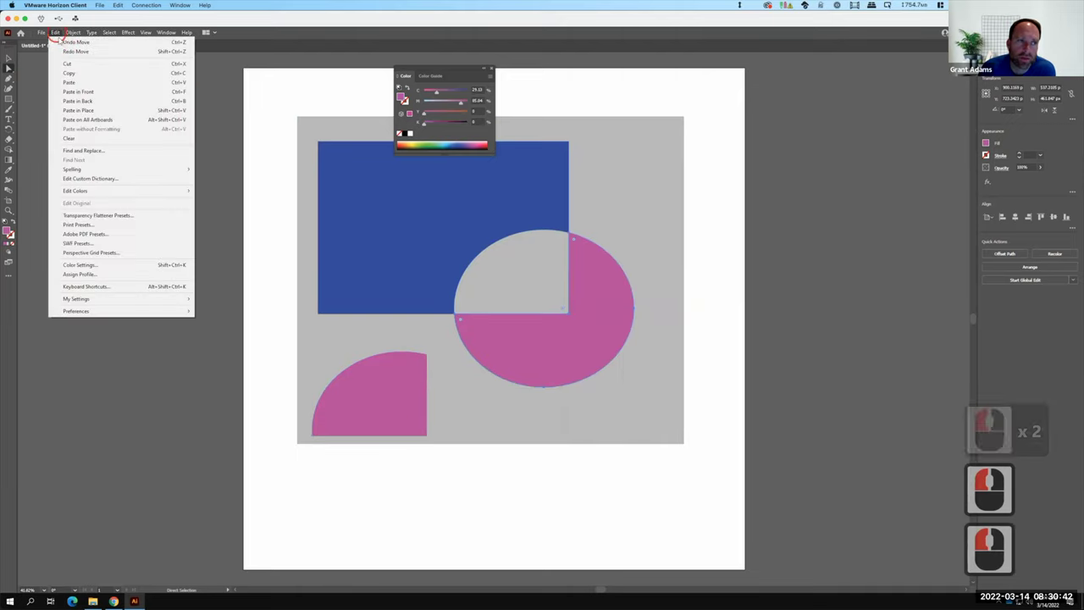
{"action": "left_click", "coordinate": [61, 39]}
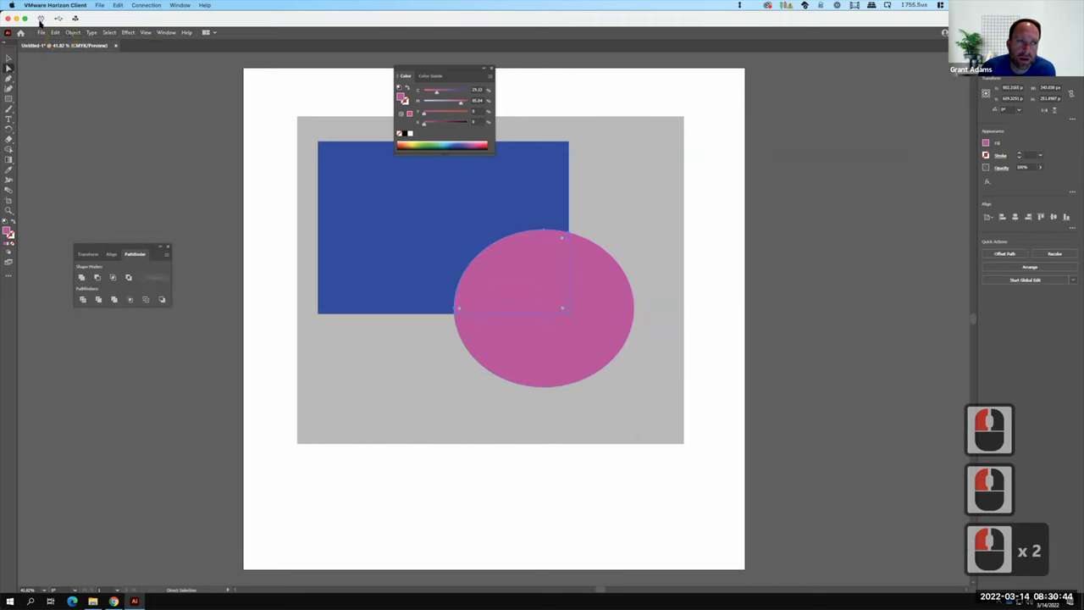
{"action": "left_click", "coordinate": [55, 33]}
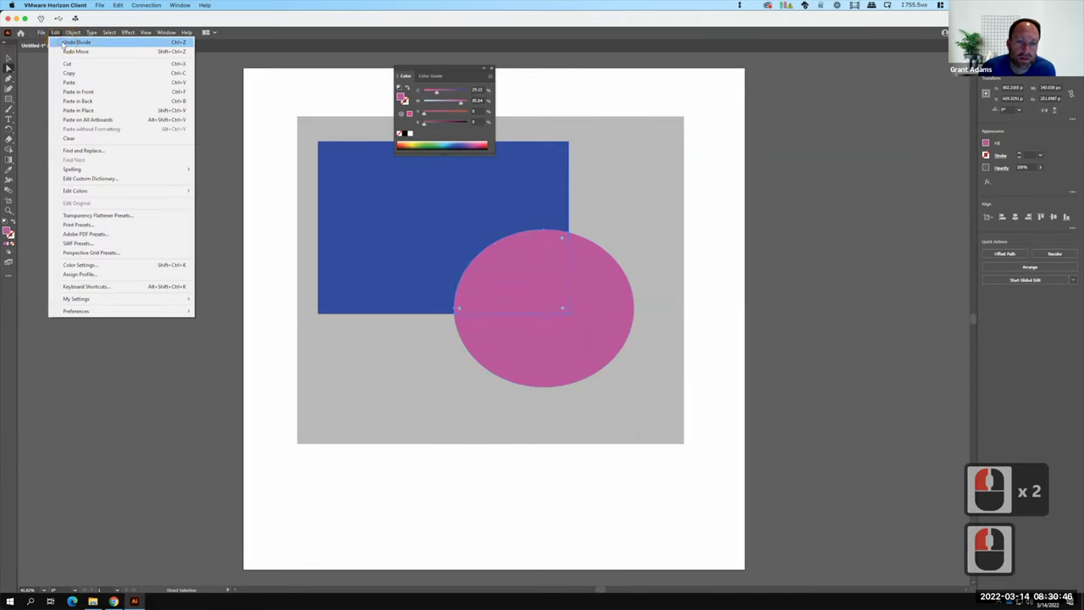
{"action": "left_click", "coordinate": [64, 42]}
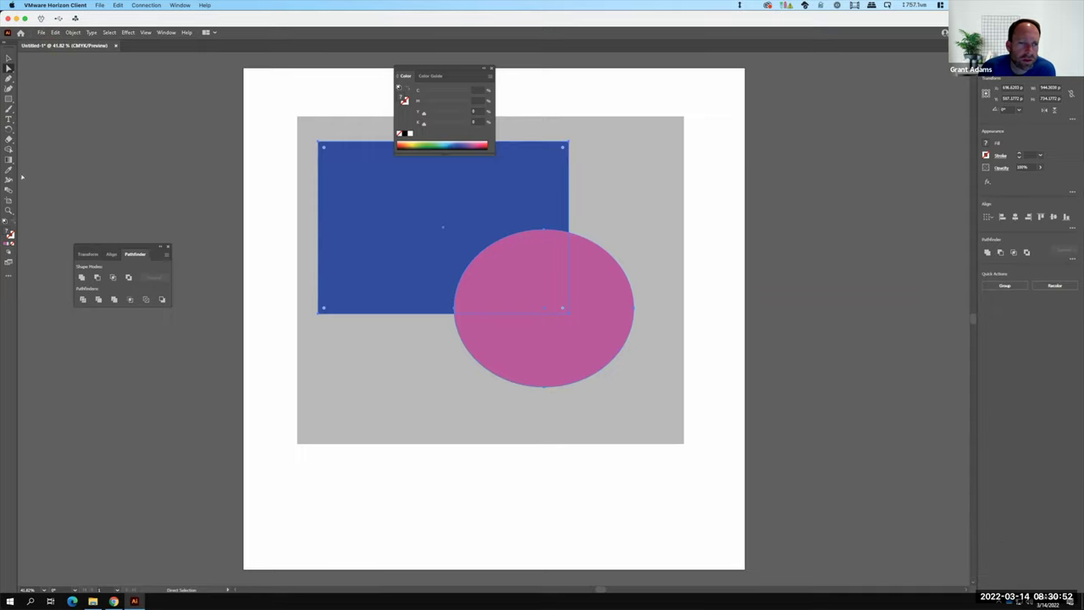
- Select the blue rectangle and pink ellipse together and remove the hidden overlap with Pathfinder's Trim
{"action": "left_click", "coordinate": [9, 58]}
{"action": "left_click", "coordinate": [132, 96]}
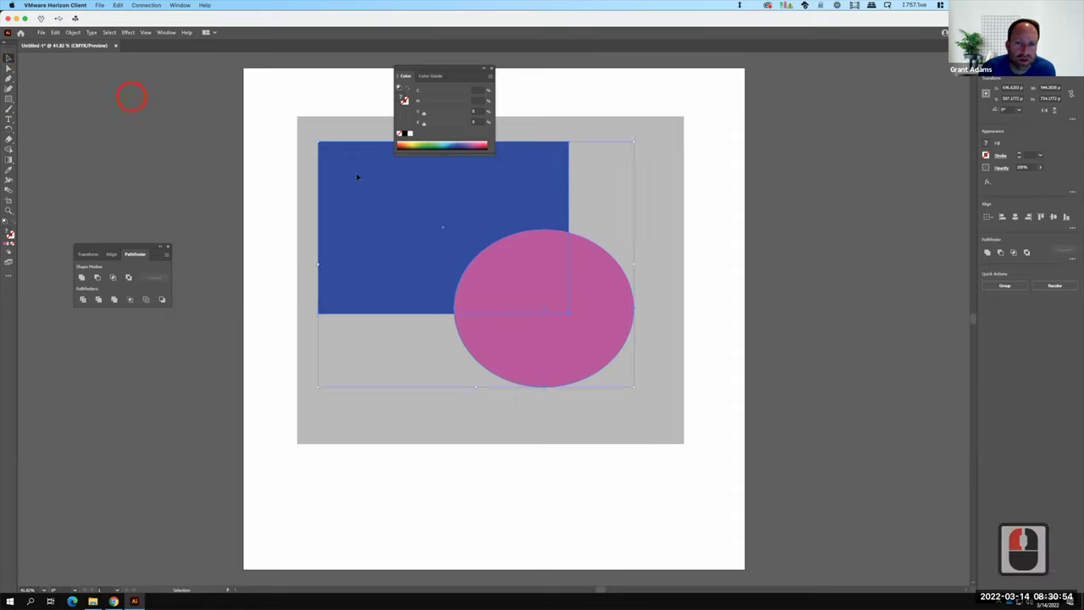
{"action": "double_click", "coordinate": [360, 175]}
{"action": "left_click", "coordinate": [434, 224]}
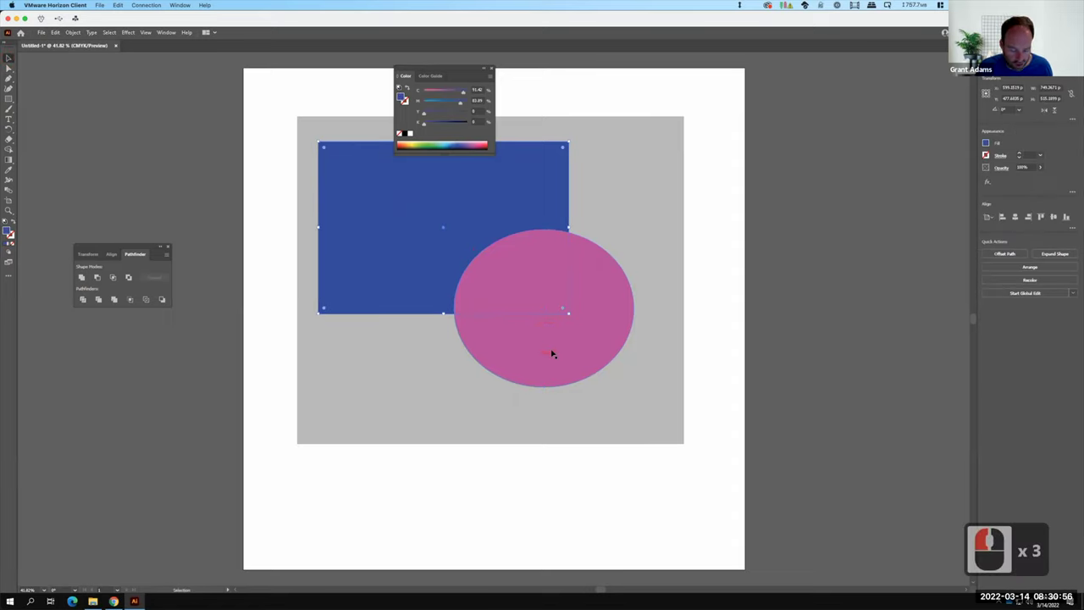
{"action": "left_click", "coordinate": [552, 353], "text": "shift"}
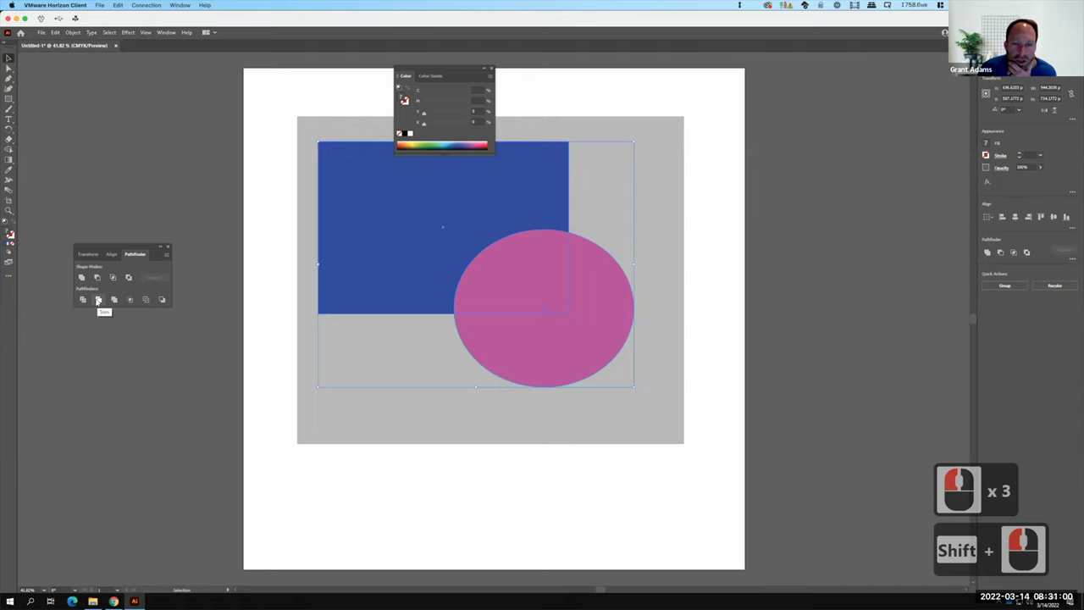
{"action": "left_click", "coordinate": [98, 301]}
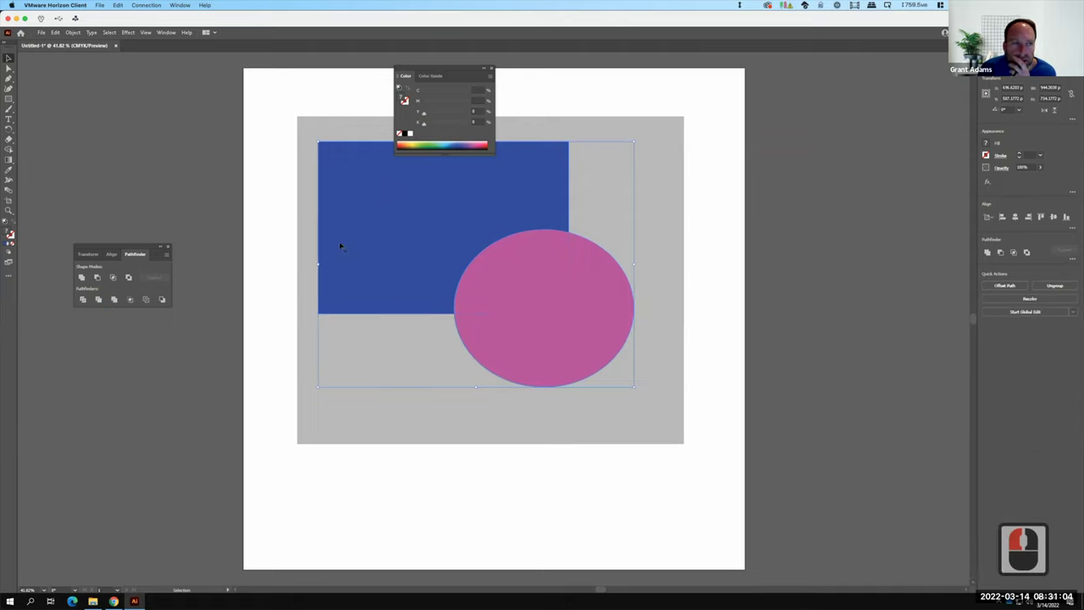
- With Direct Selection, shift the trimmed blue piece slightly and move the pink ellipse around relative to it
{"action": "left_click", "coordinate": [12, 69]}
{"action": "left_click", "coordinate": [471, 218]}
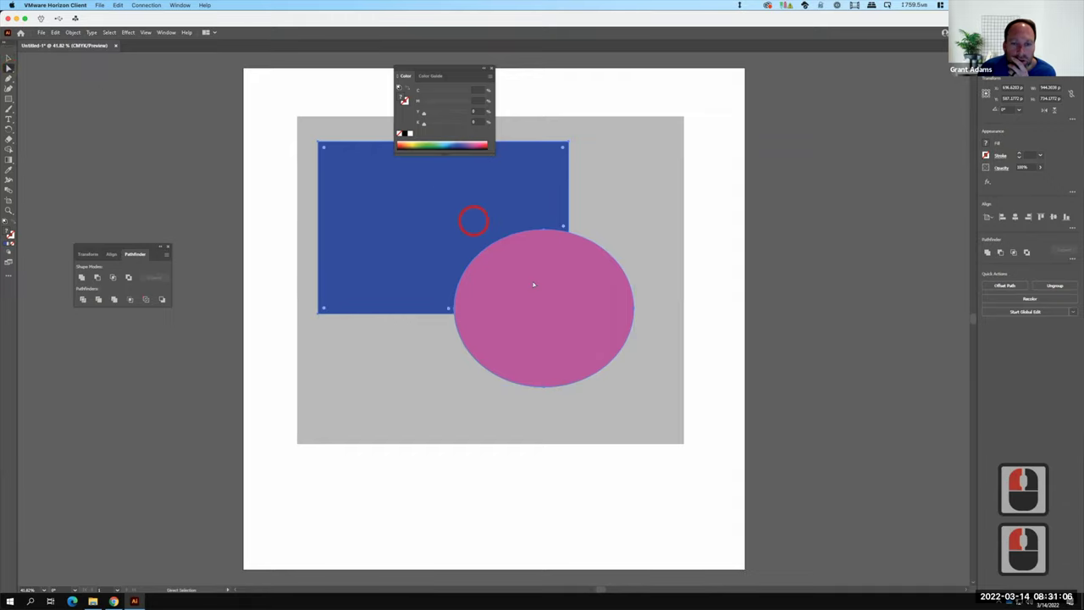
{"action": "left_click", "coordinate": [533, 283]}
{"action": "left_click_drag", "start_coordinate": [538, 287], "coordinate": [568, 320]}
{"action": "left_click", "coordinate": [726, 254]}
{"action": "left_click", "coordinate": [564, 291]}
{"action": "left_click", "coordinate": [530, 290]}
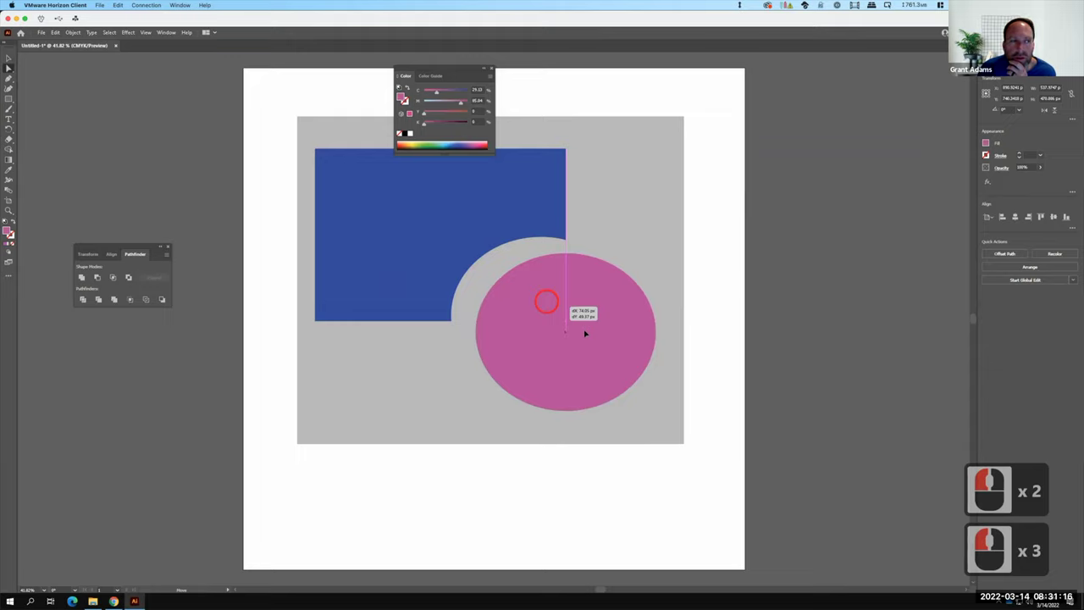
{"action": "left_click_drag", "start_coordinate": [585, 334], "coordinate": [559, 318]}
- Undo the piece moves and the Trim to restore the whole rectangle and ellipse
{"action": "left_click", "coordinate": [54, 33]}
{"action": "left_click", "coordinate": [54, 32]}
{"action": "key", "text": "F15"}
{"action": "left_click", "coordinate": [55, 33]}
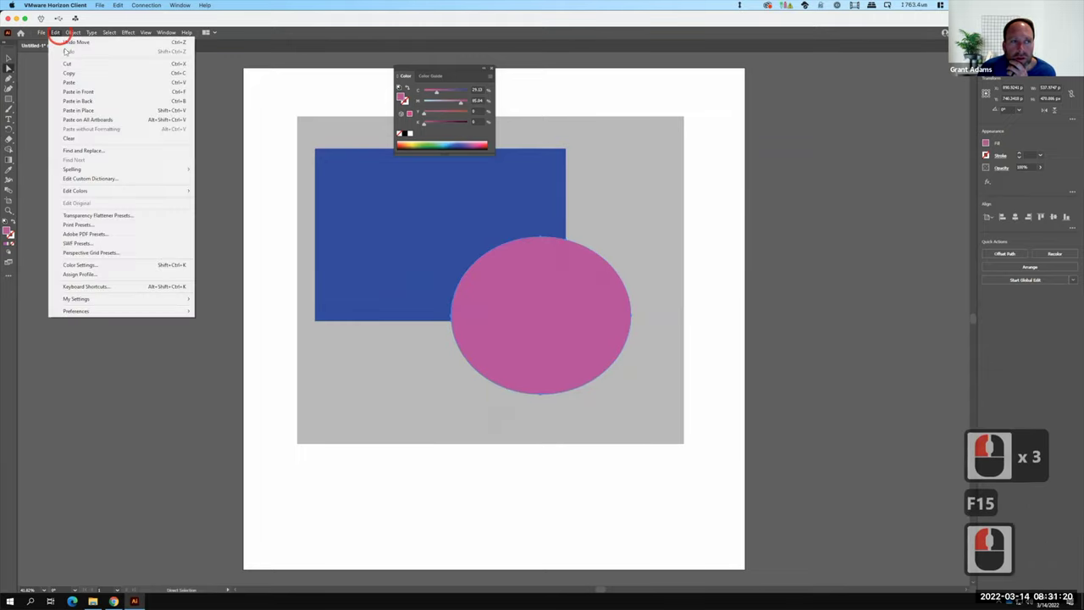
{"action": "left_click", "coordinate": [69, 43]}
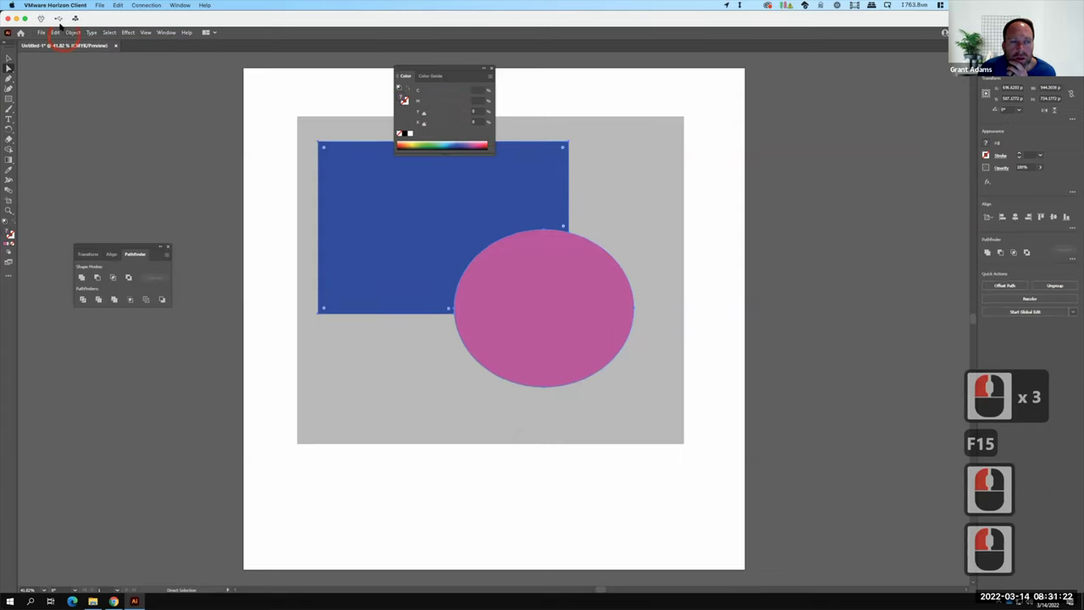
{"action": "left_click", "coordinate": [55, 32]}
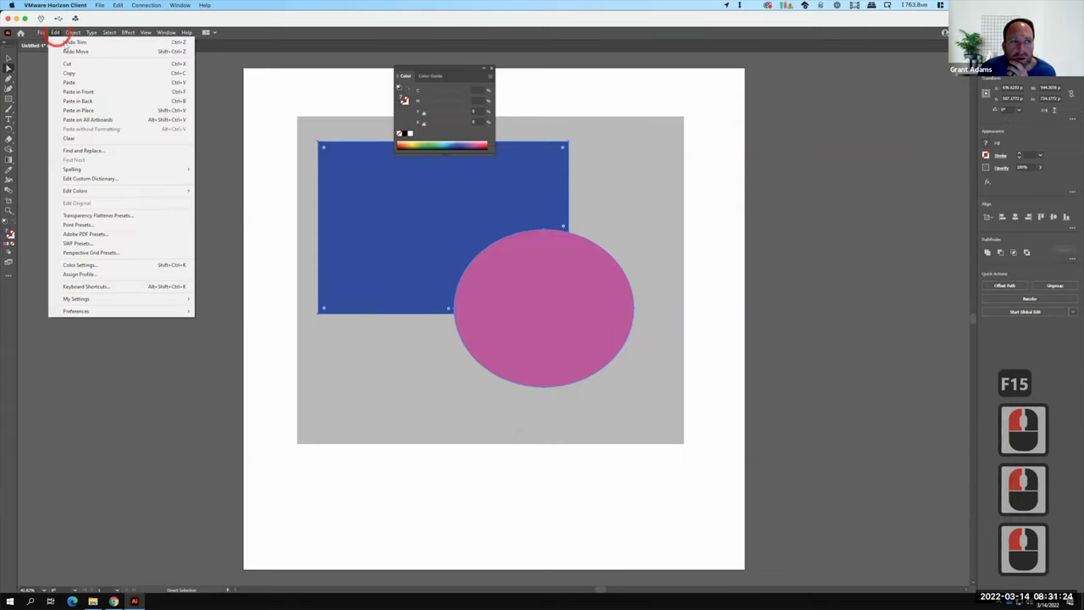
{"action": "left_click", "coordinate": [64, 42]}
{"action": "left_click", "coordinate": [150, 193]}
{"action": "left_click", "coordinate": [114, 302]}
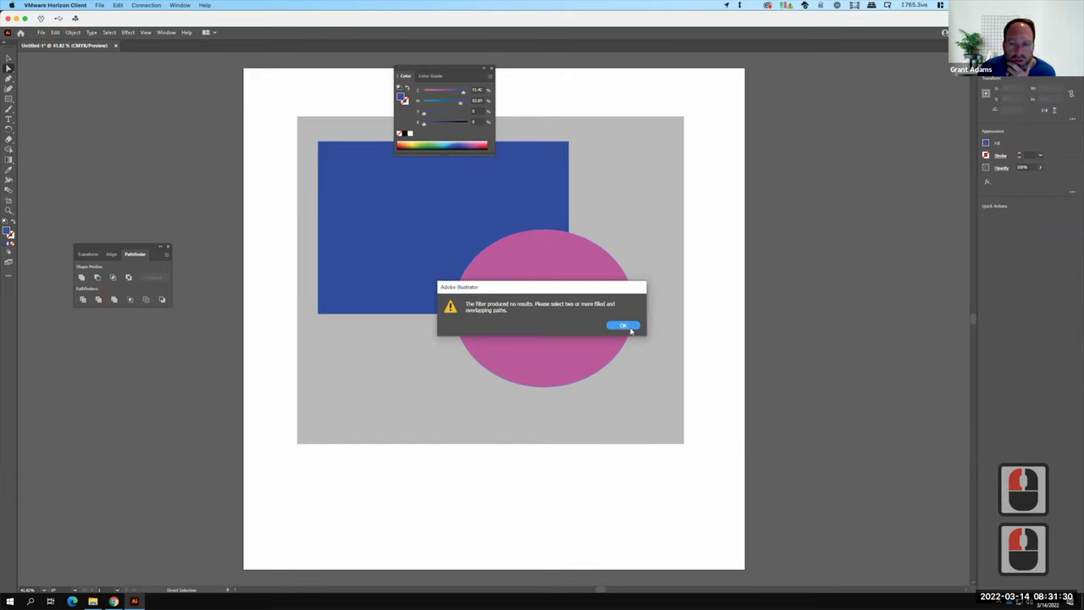
{"action": "left_click", "coordinate": [623, 325]}
{"action": "left_click", "coordinate": [577, 292]}
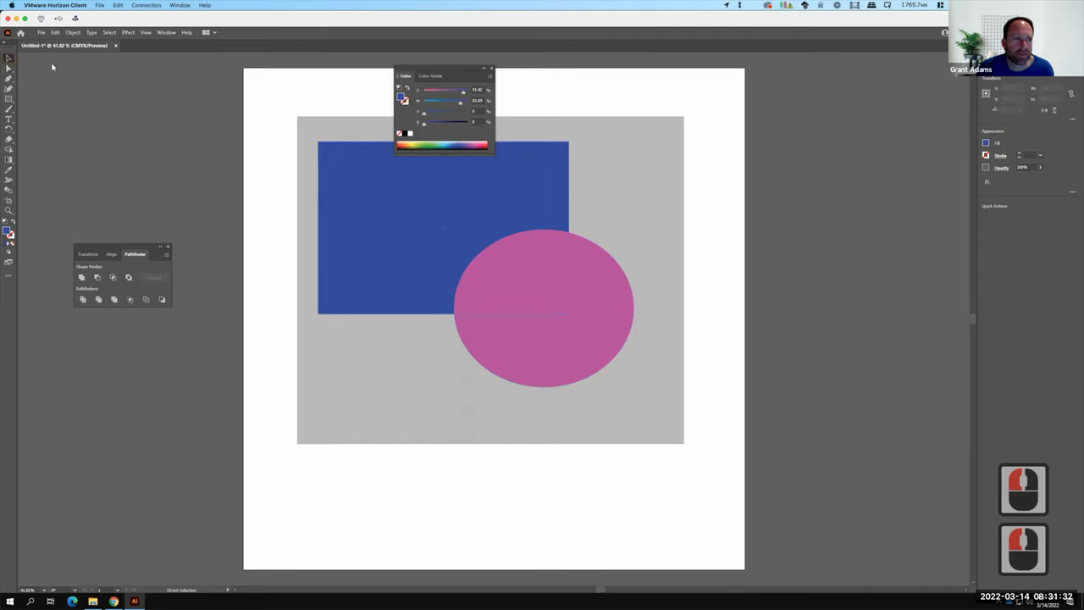
- Select the blue rectangle and pink ellipse together and combine them with Pathfinder's Merge
{"action": "left_click", "coordinate": [9, 58]}
{"action": "left_click", "coordinate": [347, 189]}
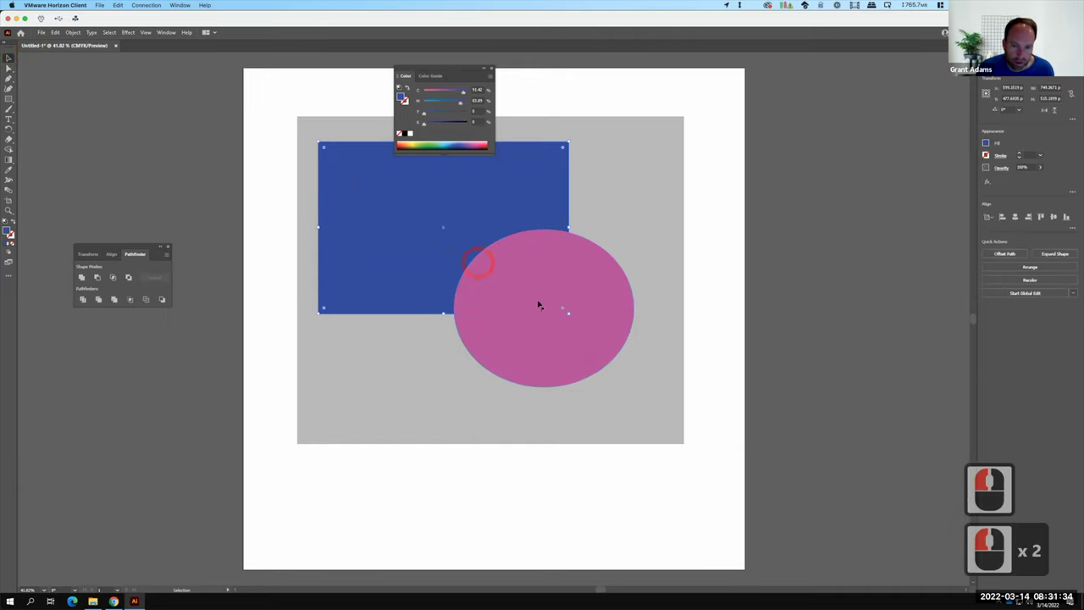
{"action": "left_click", "coordinate": [546, 338], "text": "shift"}
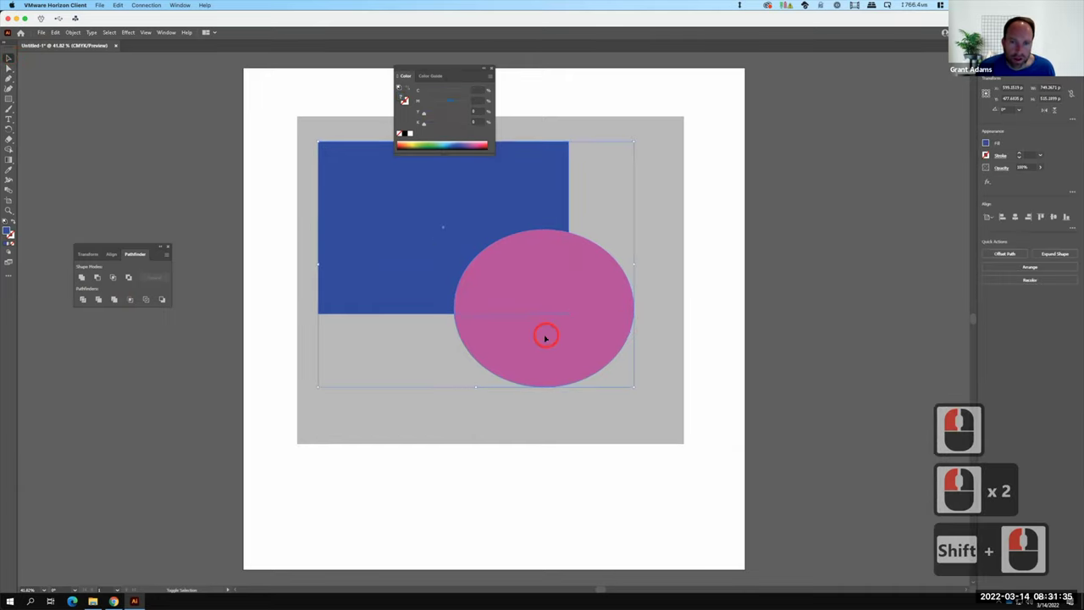
{"action": "left_click", "coordinate": [115, 299]}
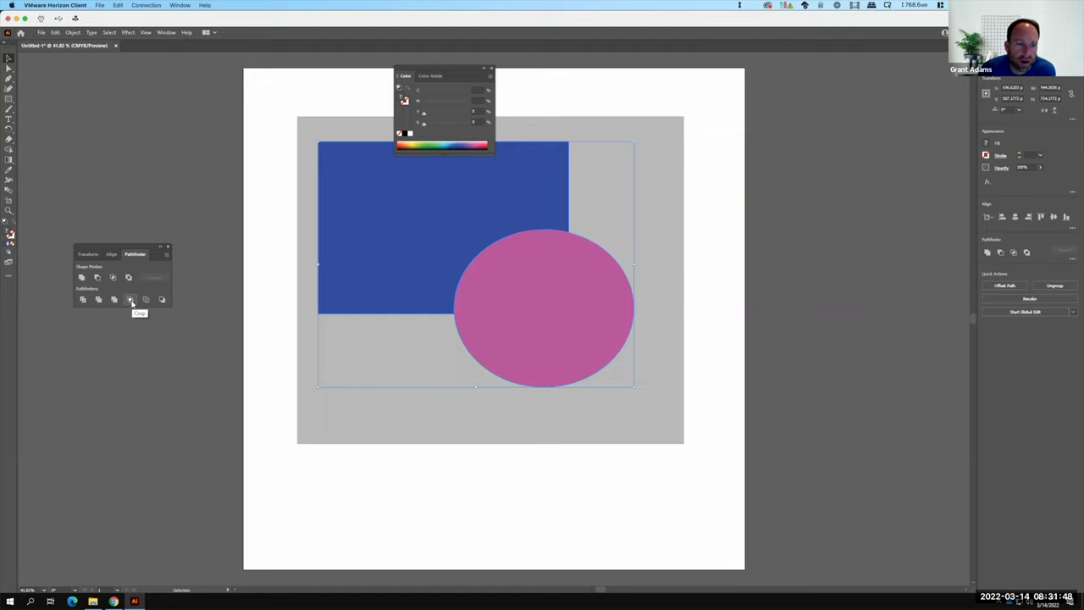
- Undo the Merge and cut the blue rectangle to the ellipse's outline with Pathfinder's Crop
{"action": "left_click", "coordinate": [55, 34]}
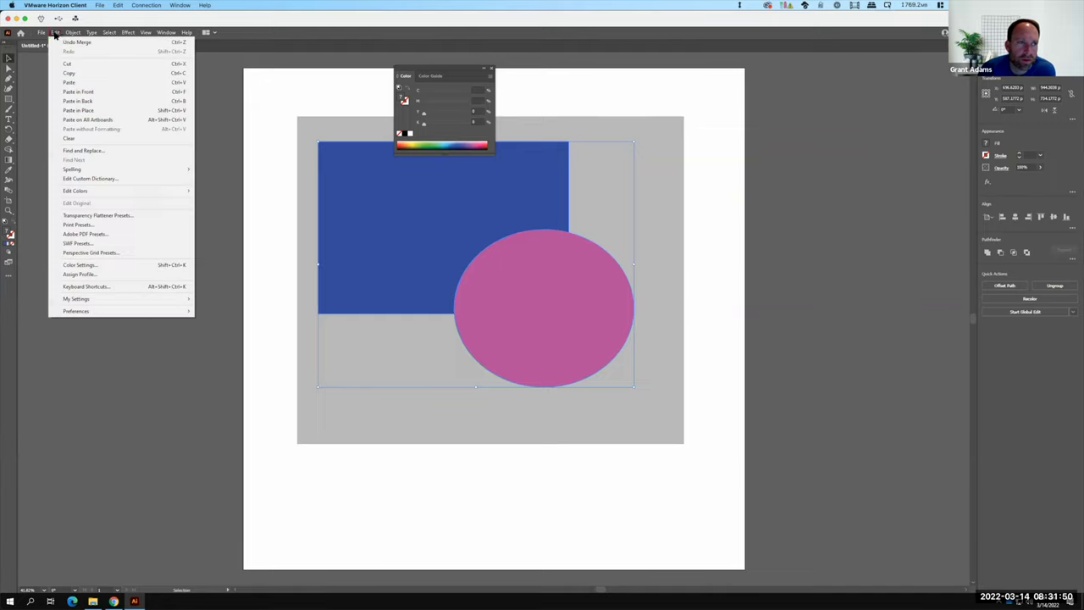
{"action": "left_click", "coordinate": [73, 41]}
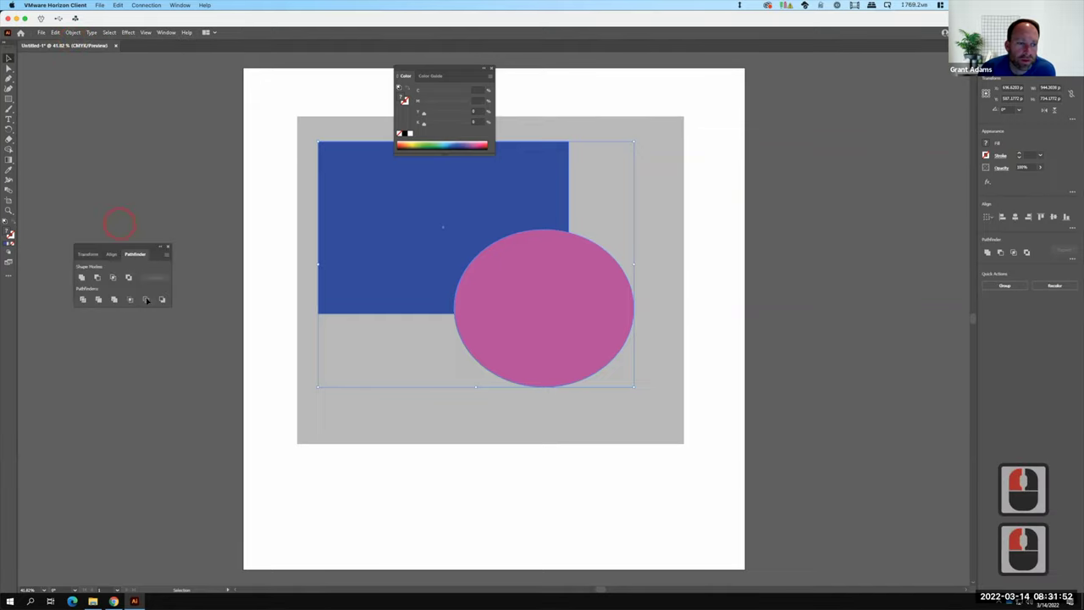
{"action": "left_click", "coordinate": [131, 300]}
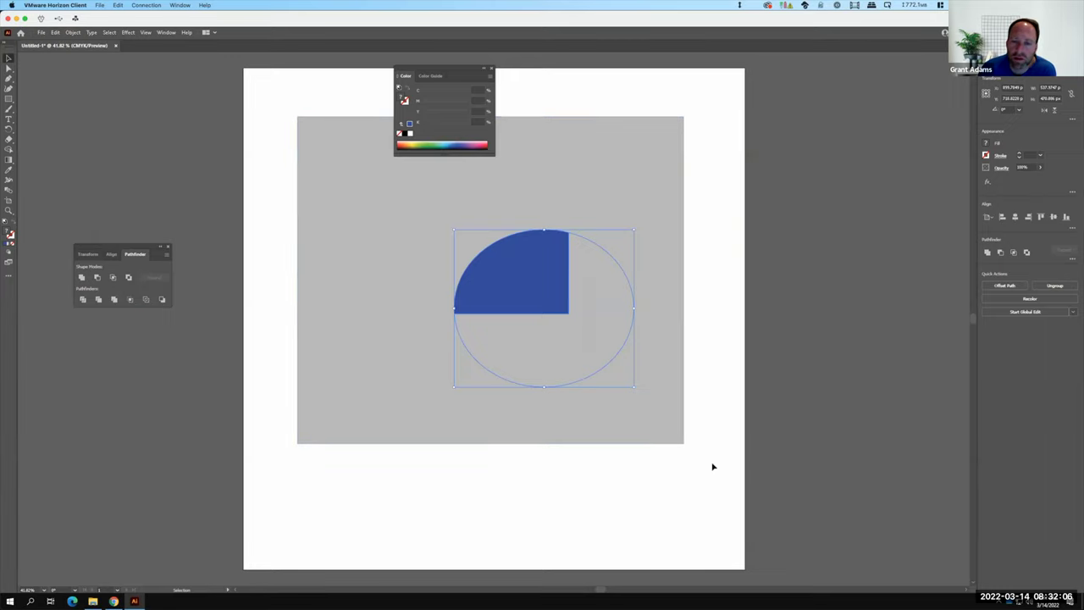
- Delete all the artwork on the artboard and switch to the Rectangle tool
{"action": "left_click_drag", "start_coordinate": [714, 465], "coordinate": [263, 102]}
{"action": "key", "text": "Delete"}
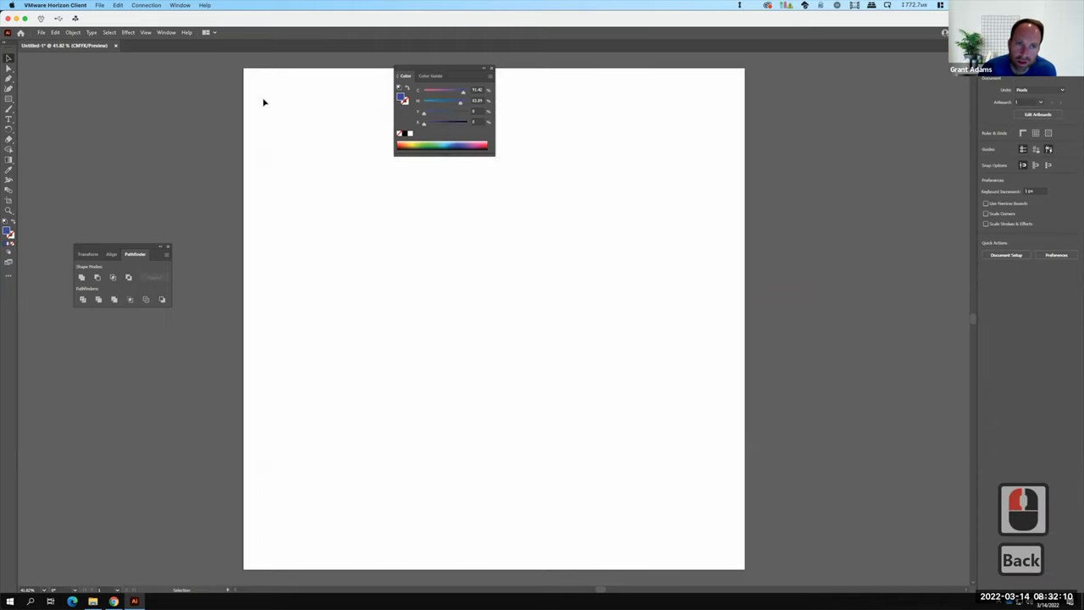
{"action": "left_click", "coordinate": [9, 99]}
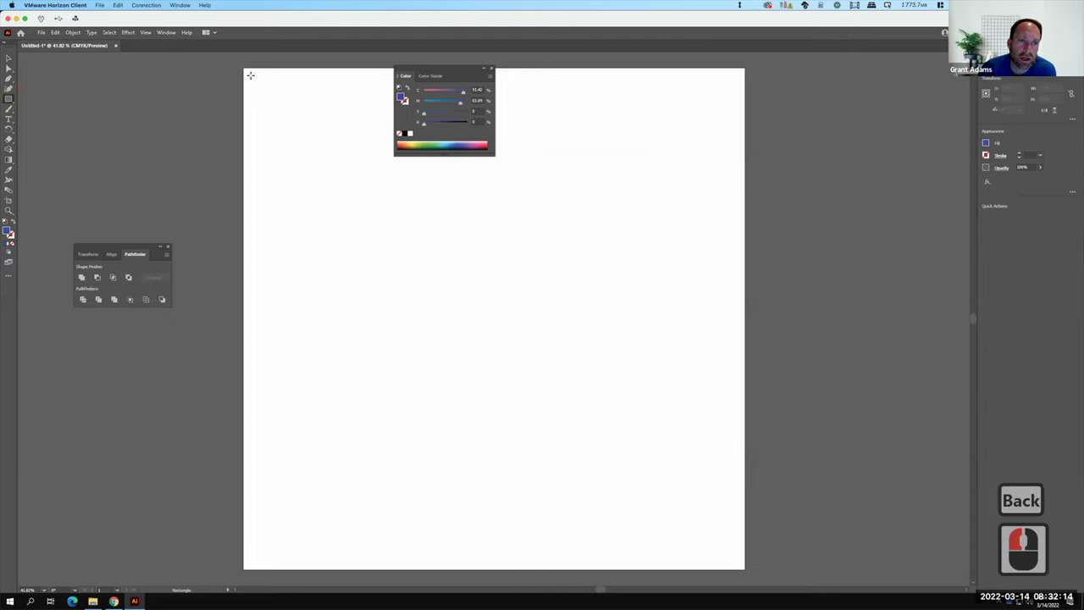
{"action": "left_click_drag", "start_coordinate": [251, 76], "coordinate": [737, 561]}
{"action": "key", "text": "shift"}
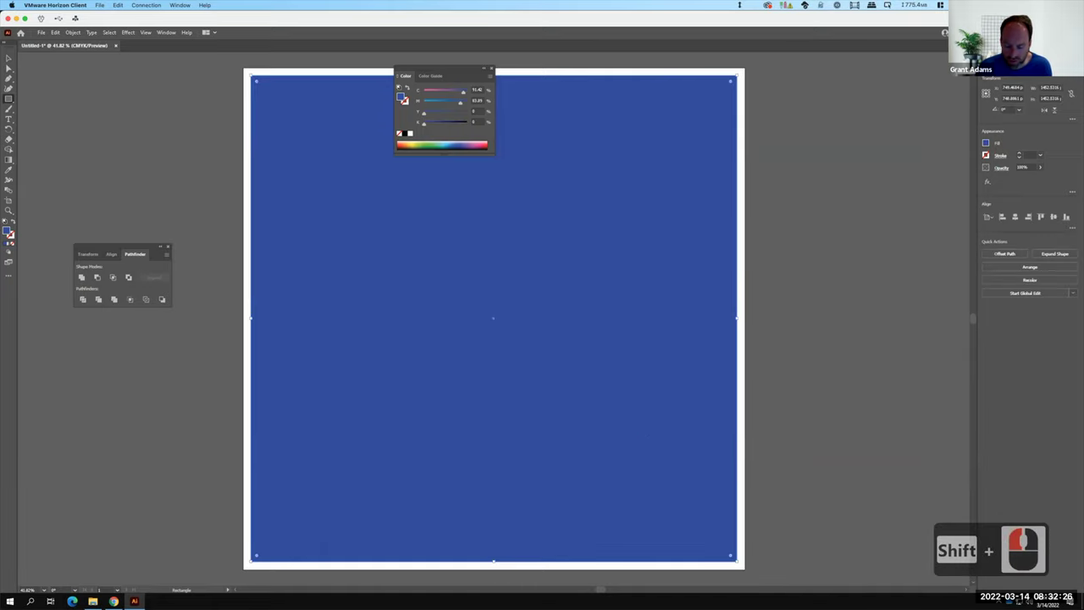
{"action": "key", "text": "BackSpace"}
- Create a blue square 1450 px wide and 1450 px high starting near the artboard's upper-left corner
{"action": "left_click", "coordinate": [252, 77]}
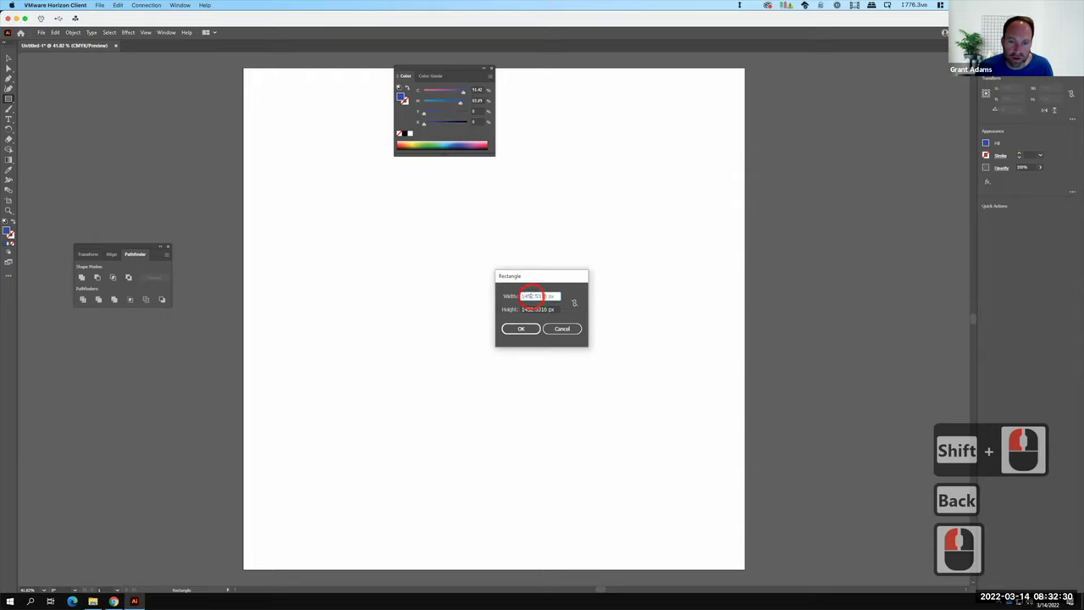
{"action": "left_click", "coordinate": [584, 305]}
{"action": "type", "text": "1450"}
{"action": "key", "text": "Tab"}
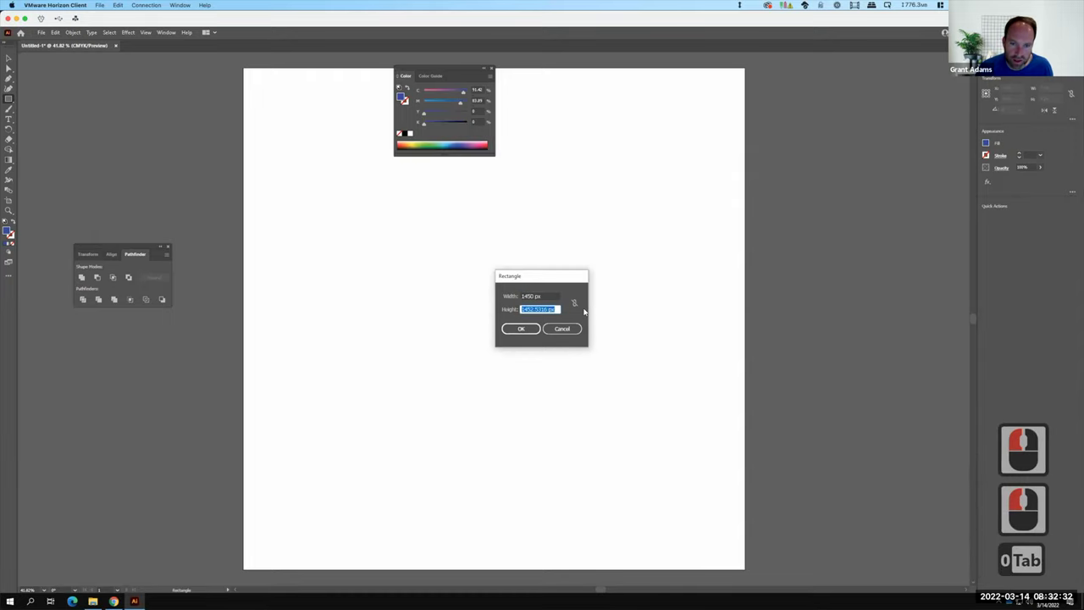
{"action": "type", "text": "1450"}
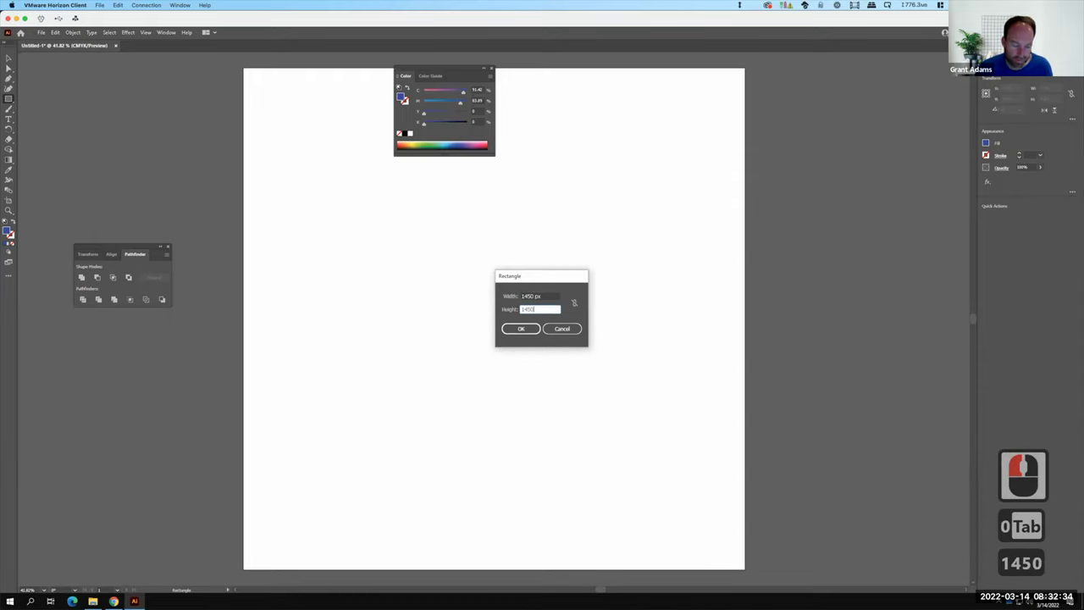
{"action": "key", "text": "Tab"}
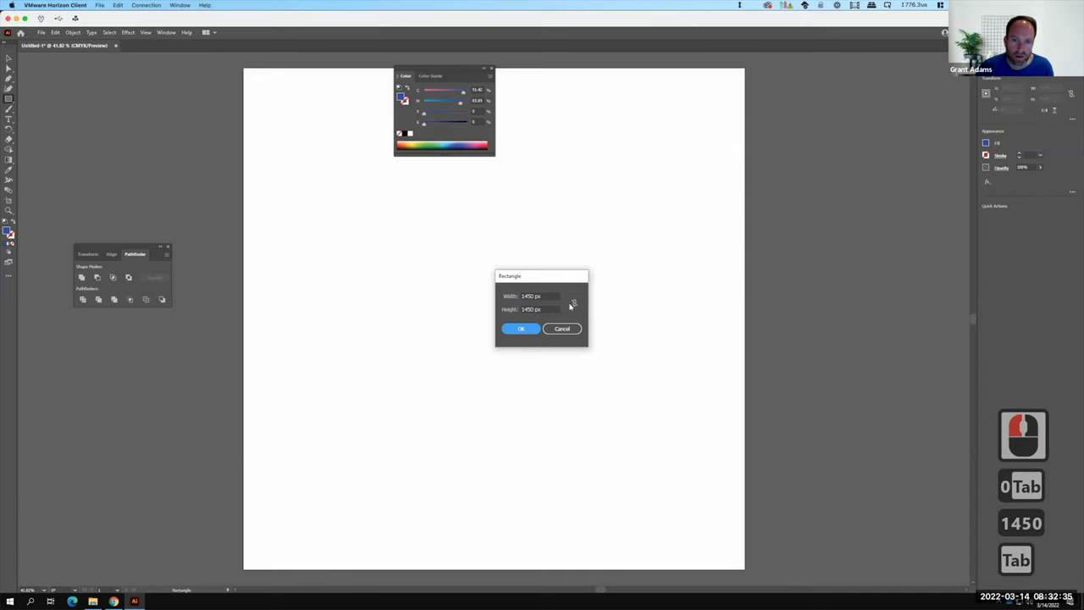
{"action": "left_click", "coordinate": [525, 331]}
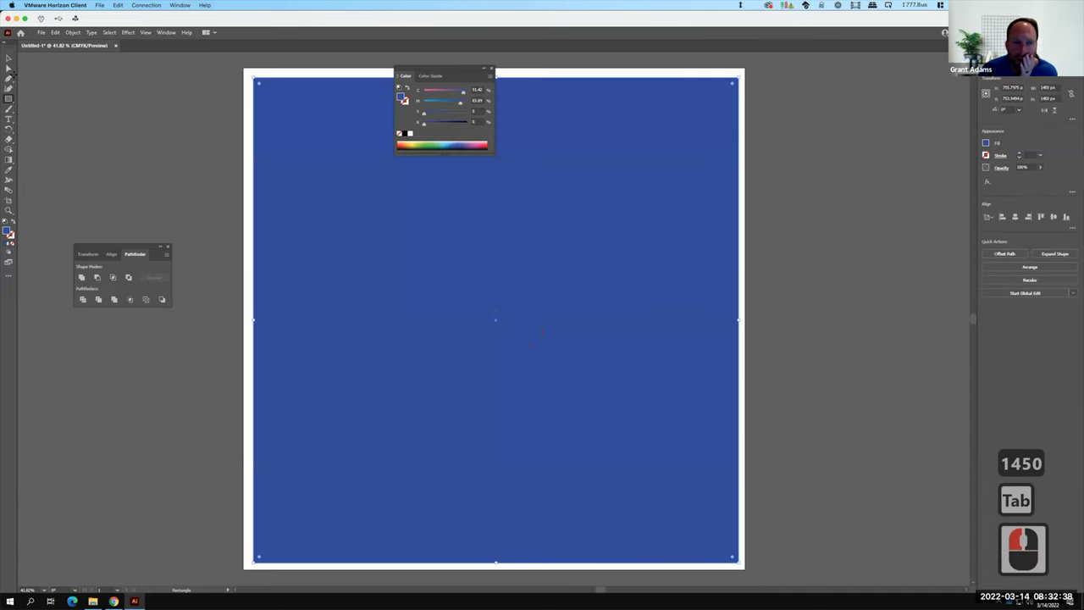
- Move the blue square to the artboard's center at X 750 px, Y 750 px and deselect it
{"action": "left_click", "coordinate": [8, 58]}
{"action": "left_click_drag", "start_coordinate": [438, 302], "coordinate": [436, 299]}
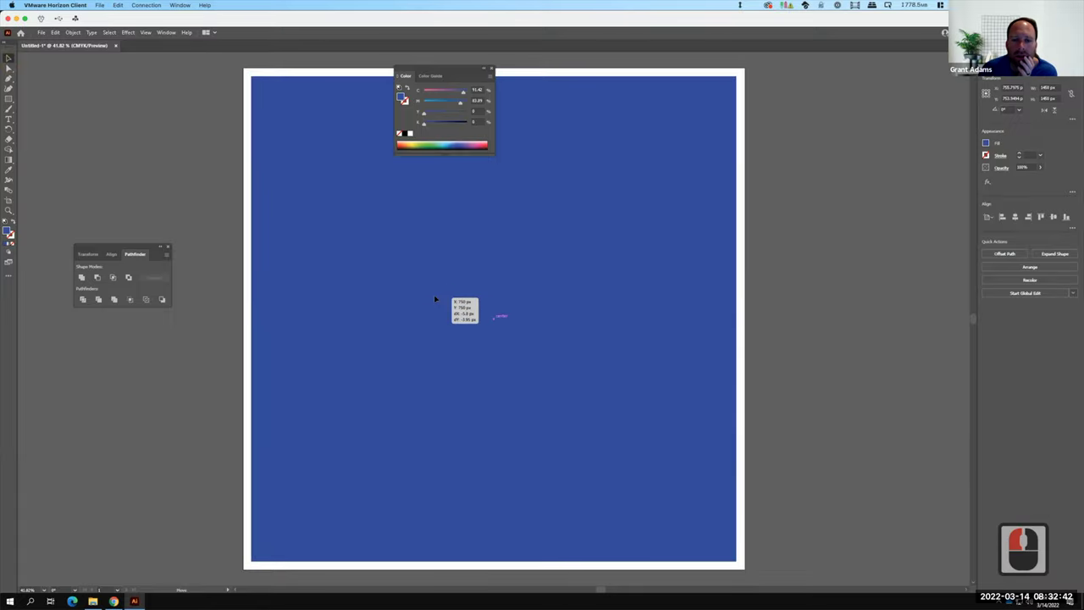
{"action": "left_click", "coordinate": [627, 324]}
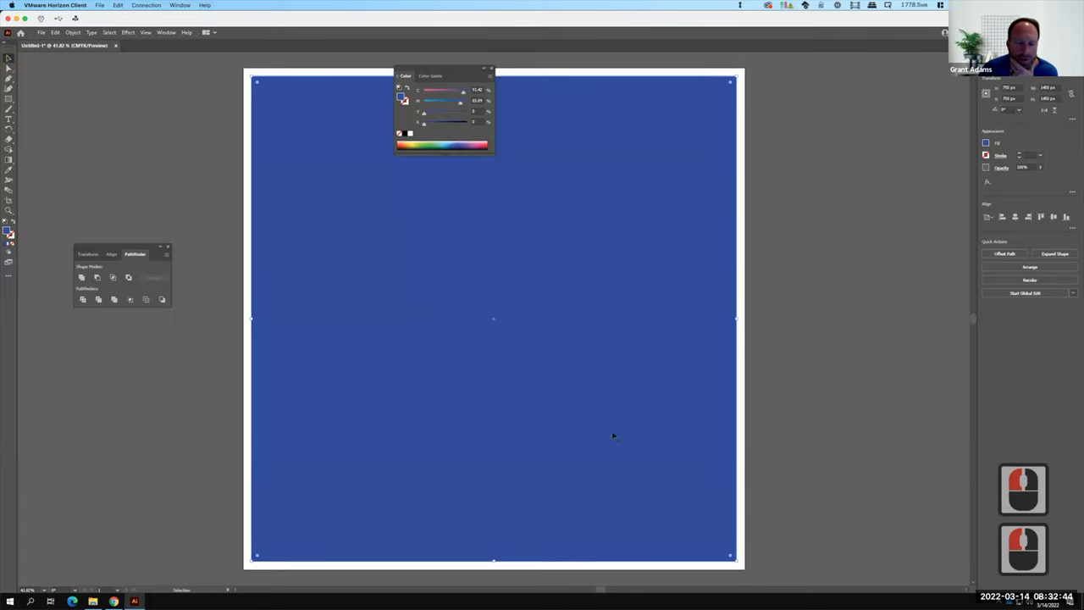
{"action": "left_click", "coordinate": [166, 365]}
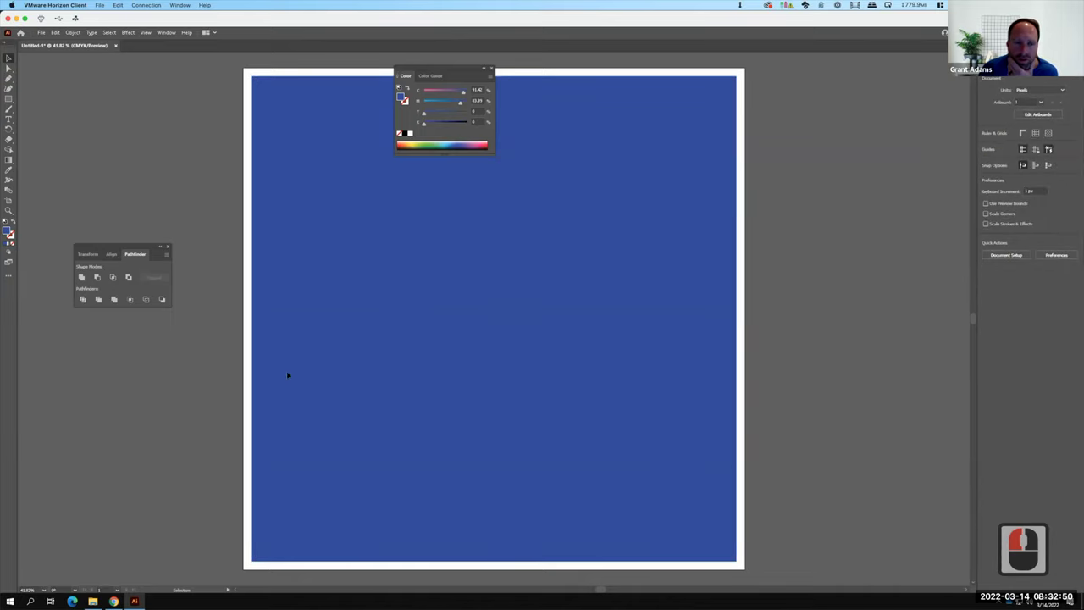
- With the Pen tool, draw a closed four-point beam from the square's upper-right corner down to the middle of its lower edge
{"action": "left_click", "coordinate": [8, 78]}
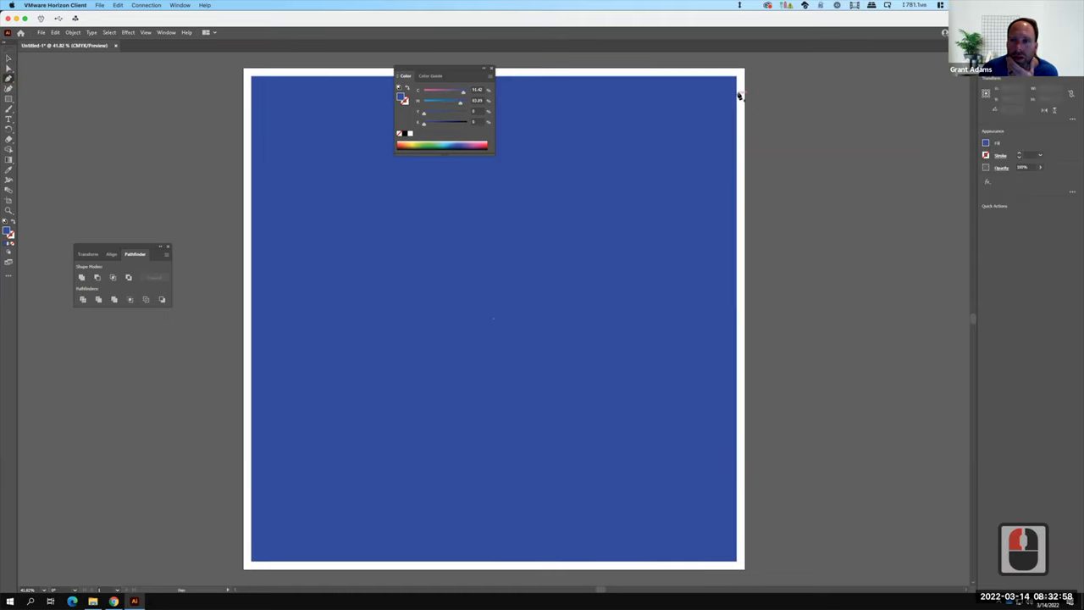
{"action": "left_click", "coordinate": [739, 93]}
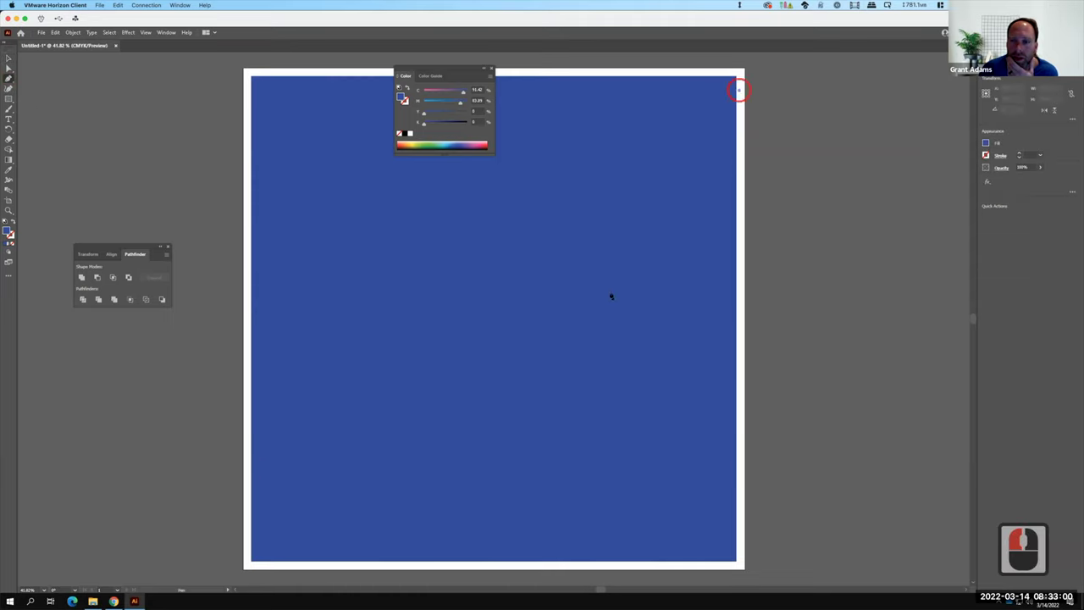
{"action": "left_click", "coordinate": [465, 567]}
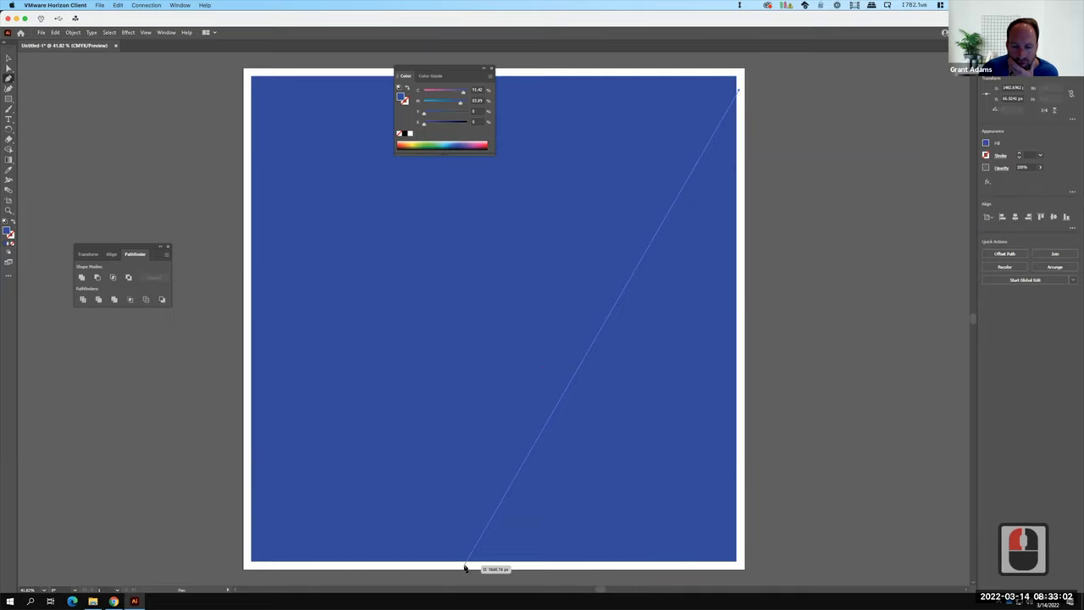
{"action": "left_click", "coordinate": [593, 564]}
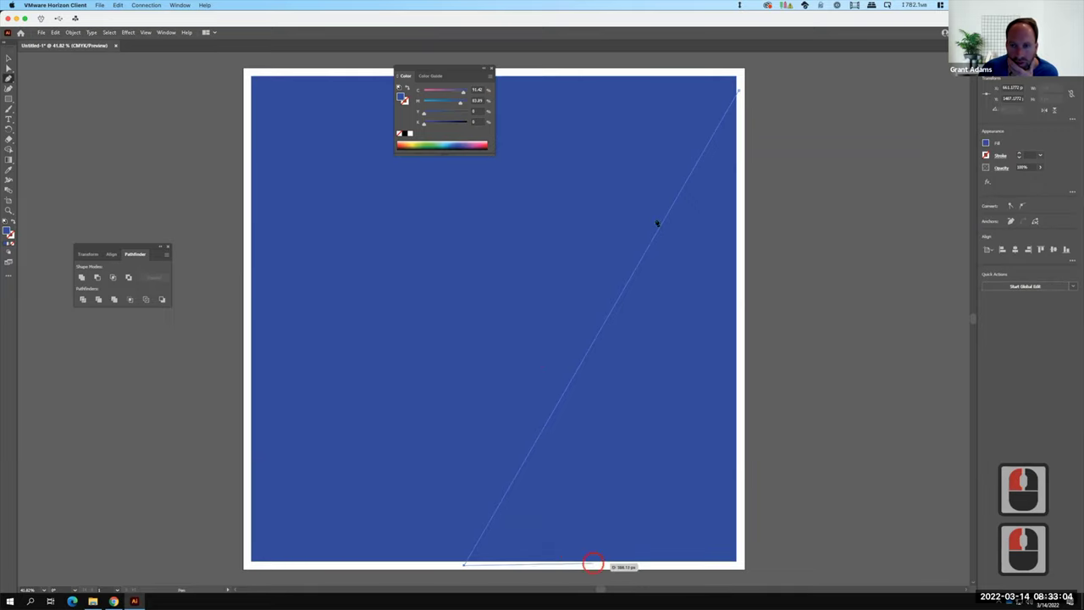
{"action": "left_click", "coordinate": [740, 113]}
{"action": "left_click", "coordinate": [741, 92]}
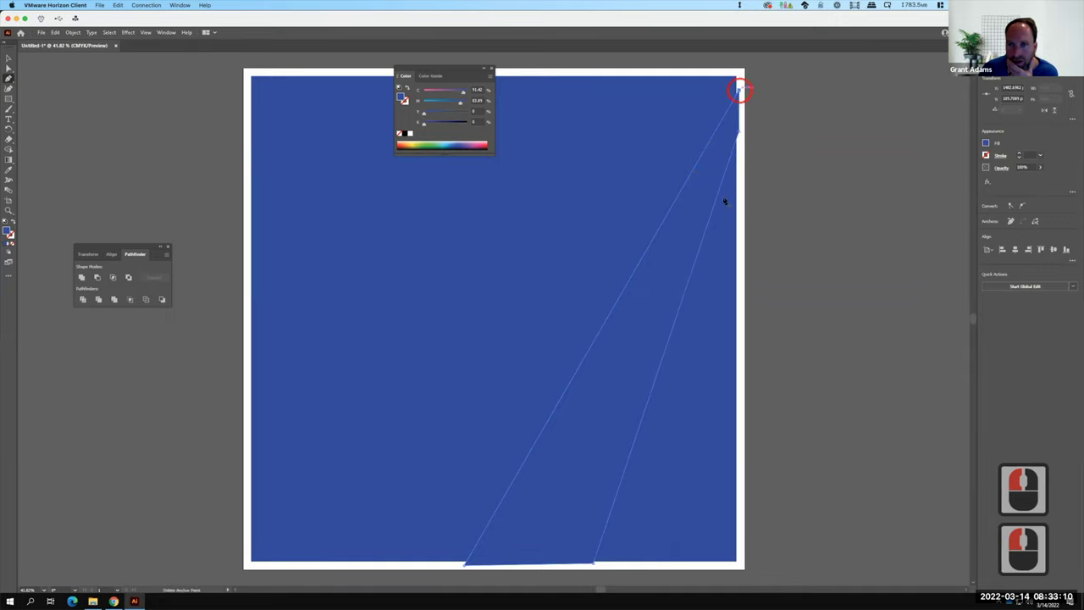
- Change the pen-drawn beam's fill to a bright orange
{"action": "left_click", "coordinate": [8, 57]}
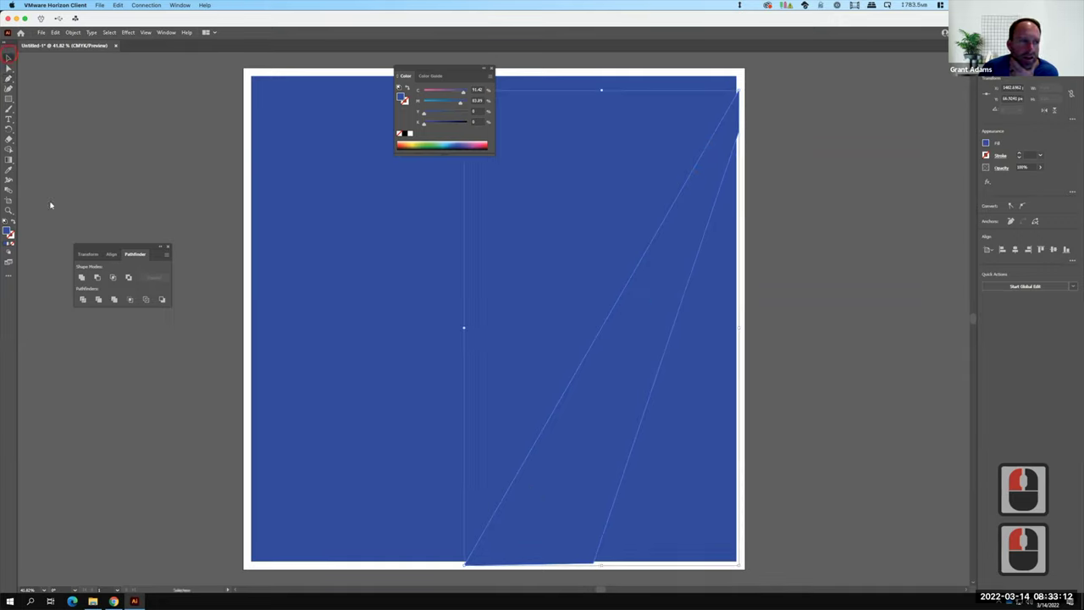
{"action": "double_click", "coordinate": [10, 234]}
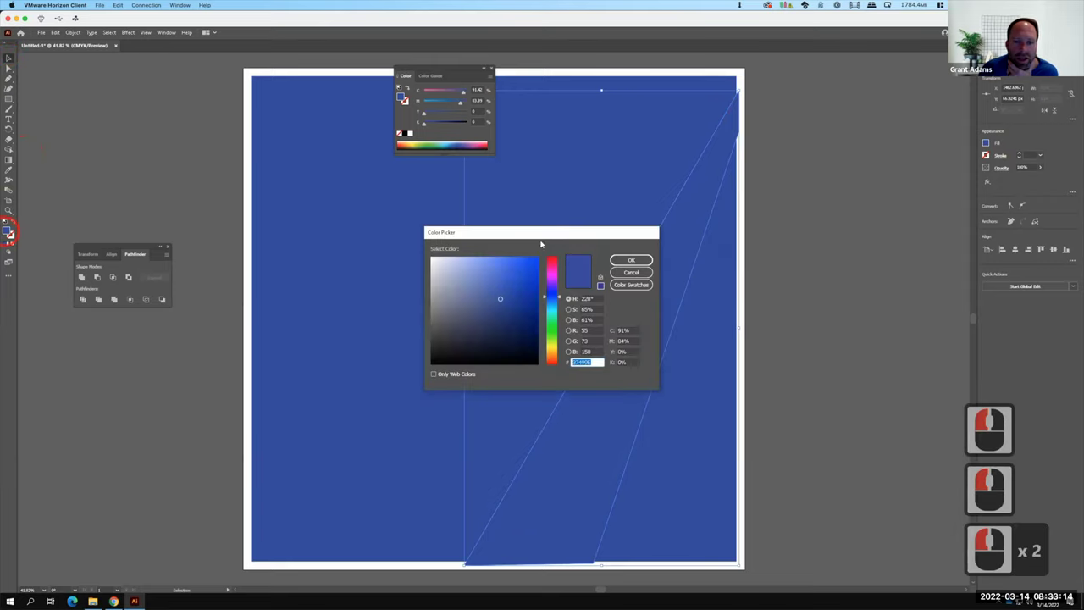
{"action": "left_click", "coordinate": [557, 354]}
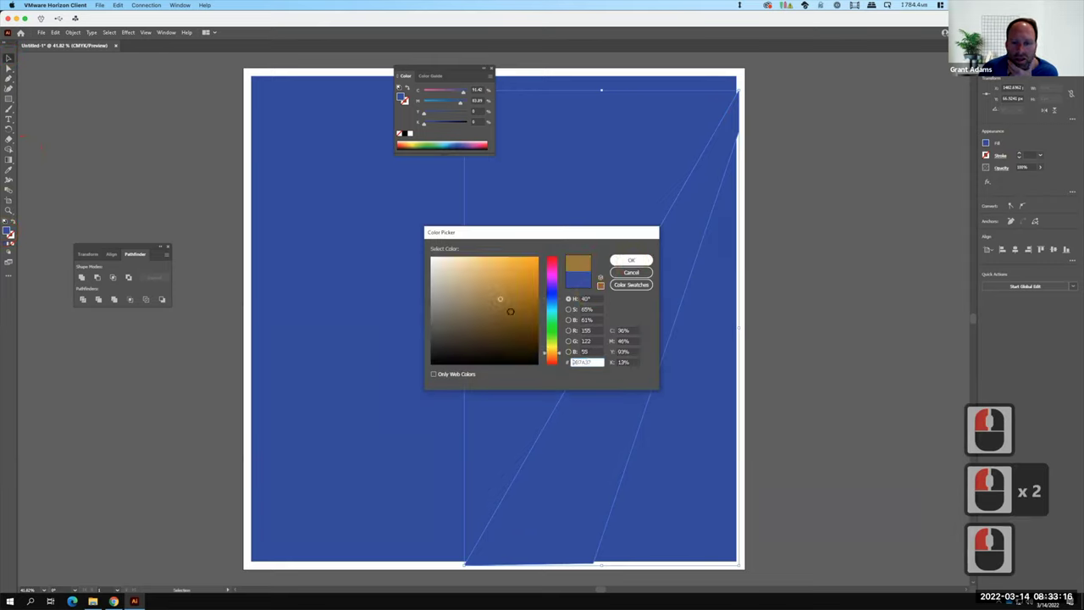
{"action": "left_click", "coordinate": [526, 263]}
{"action": "key", "text": "F15"}
{"action": "left_click", "coordinate": [630, 261]}
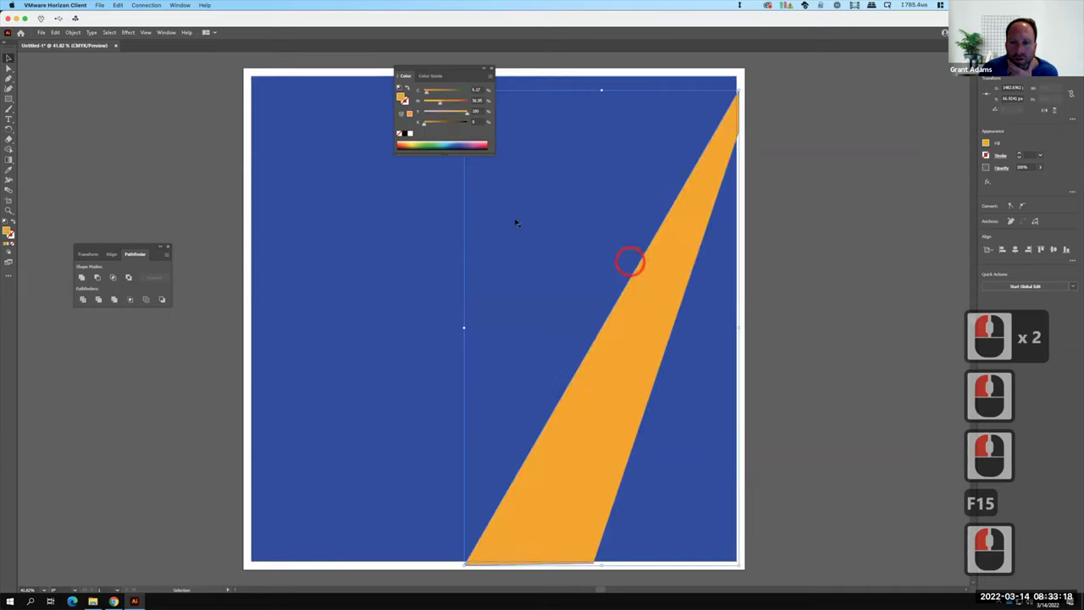
{"action": "left_click", "coordinate": [114, 110]}
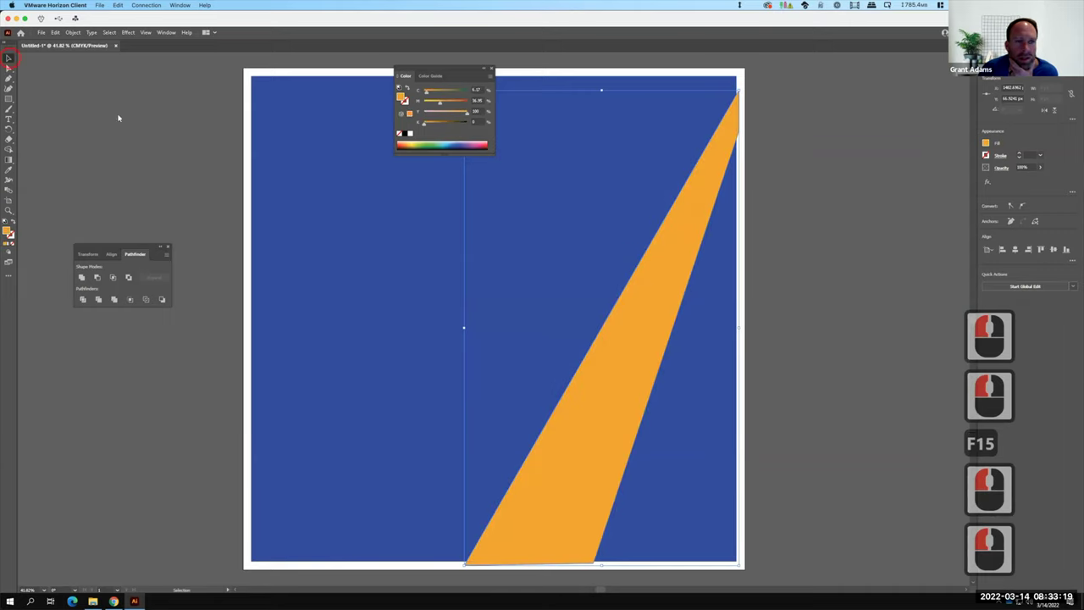
- Select the orange beam with the blue square, cut the beam out of the square with Minus Front, and deselect
{"action": "left_click", "coordinate": [695, 240]}
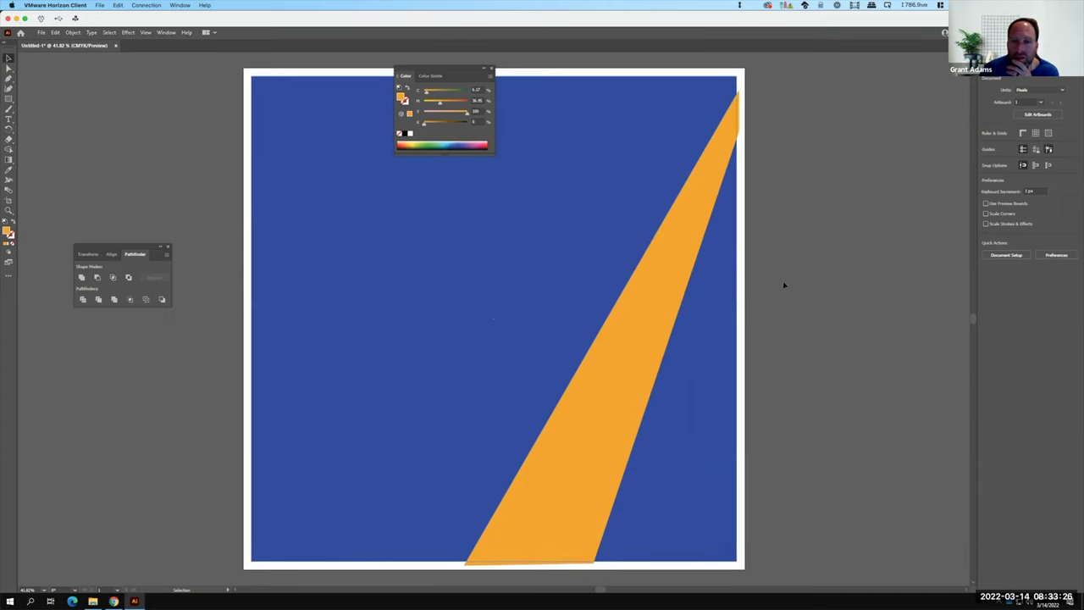
{"action": "left_click", "coordinate": [525, 248]}
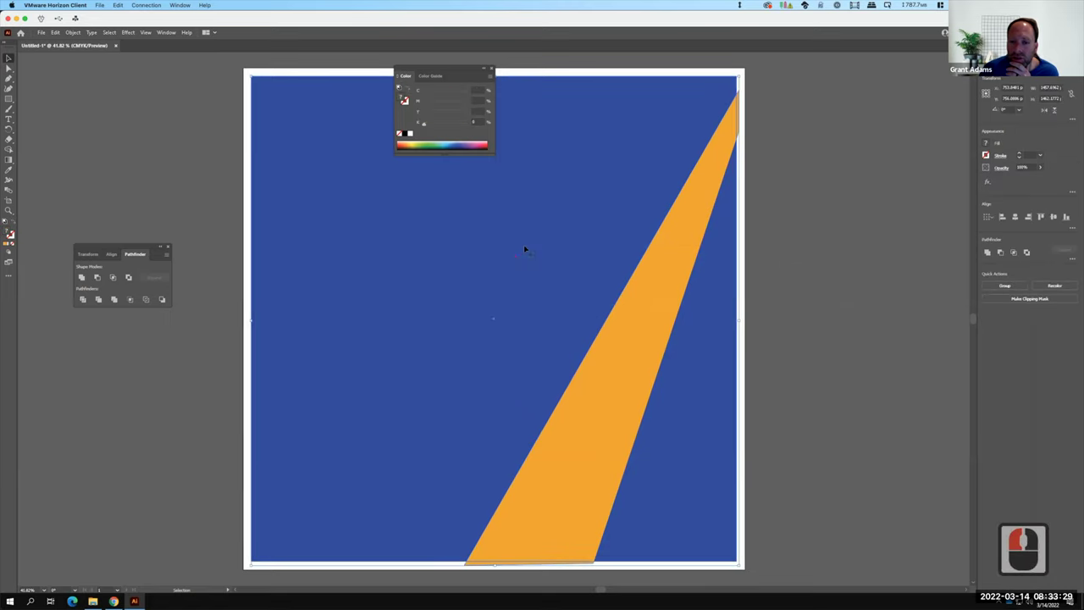
{"action": "left_click", "coordinate": [98, 279]}
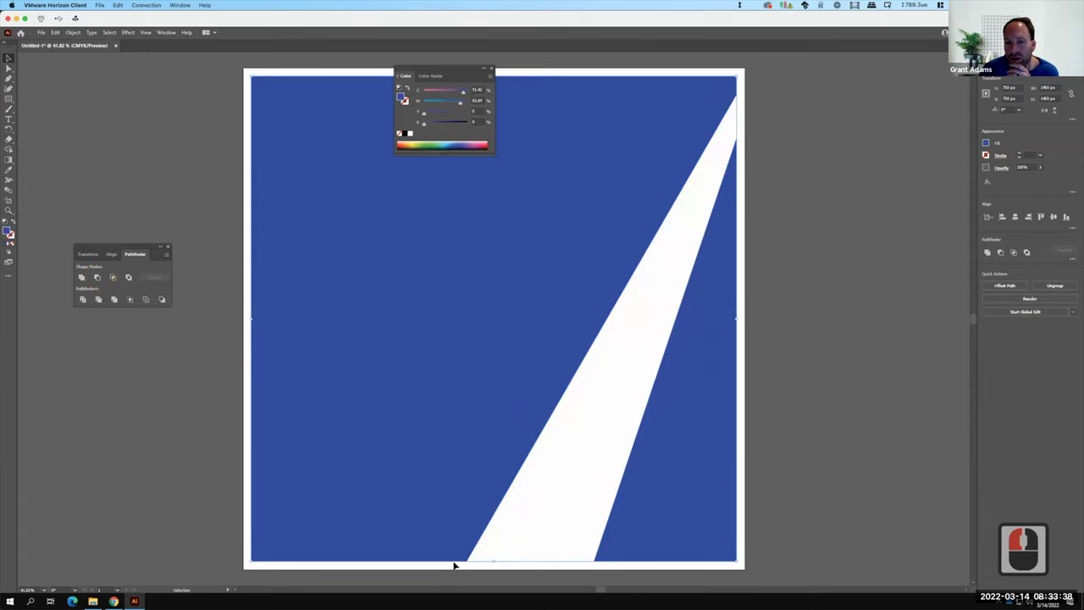
{"action": "left_click", "coordinate": [779, 246]}
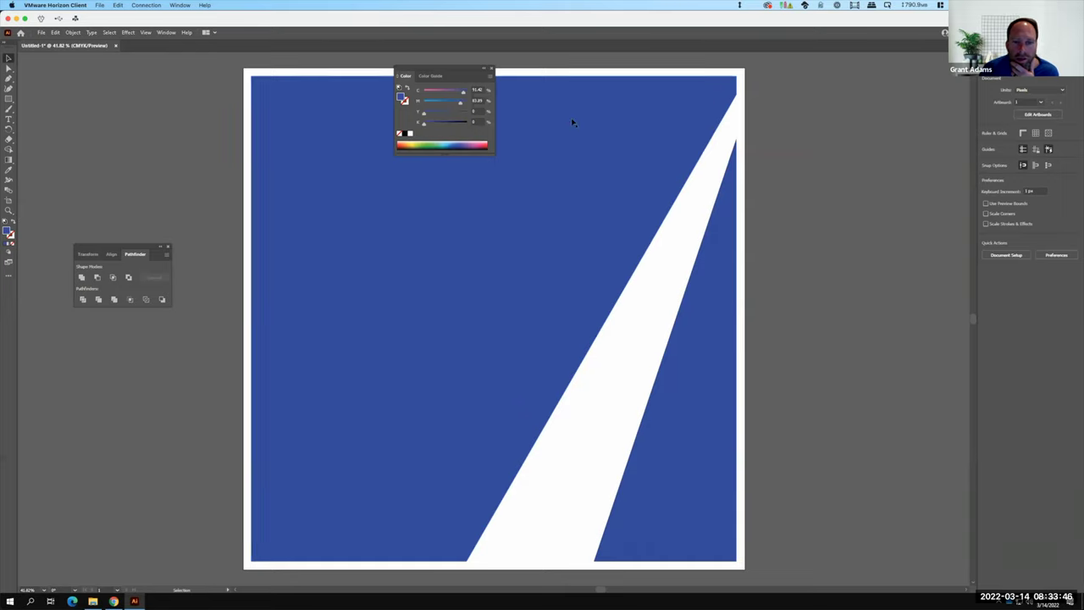
- Create an area text box overlapping the blue square's left part and enter a capital A in it
{"action": "left_click", "coordinate": [10, 118]}
{"action": "left_click_drag", "start_coordinate": [202, 136], "coordinate": [498, 481]}
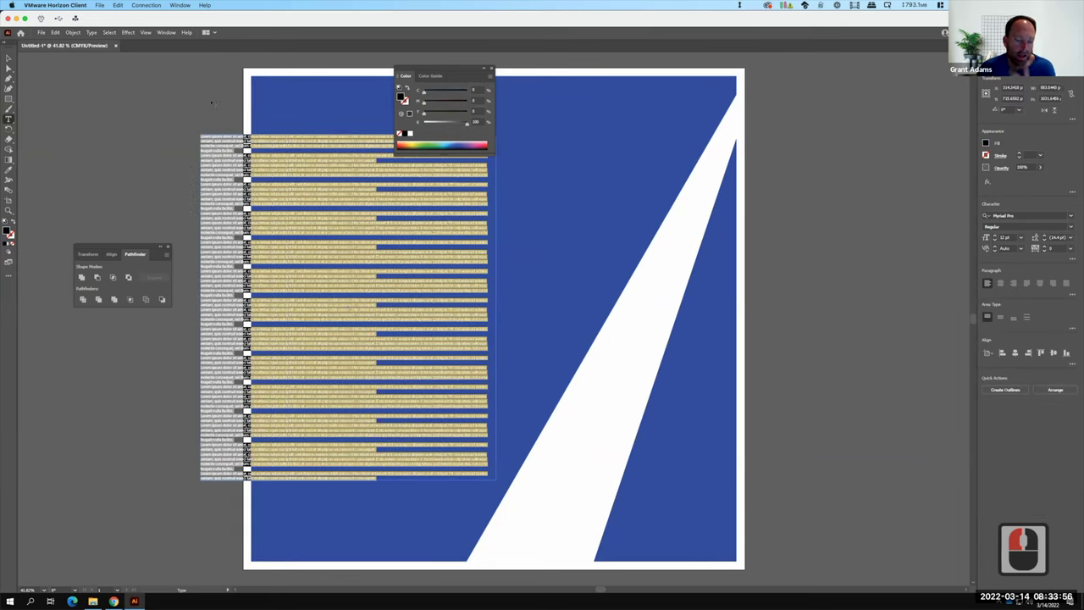
{"action": "type", "text": "a"}
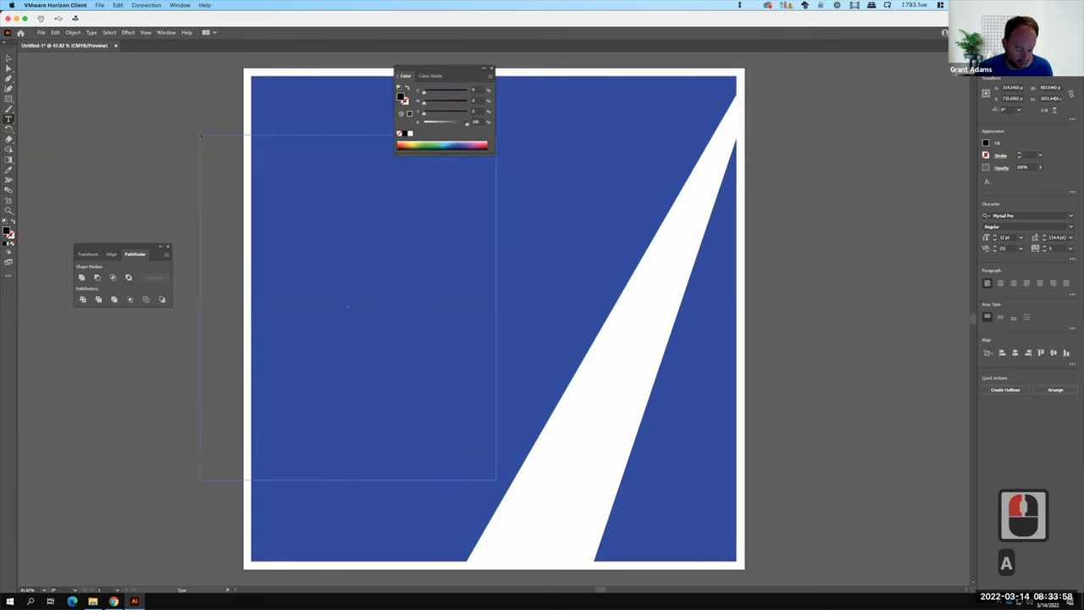
{"action": "type", "text": "A"}
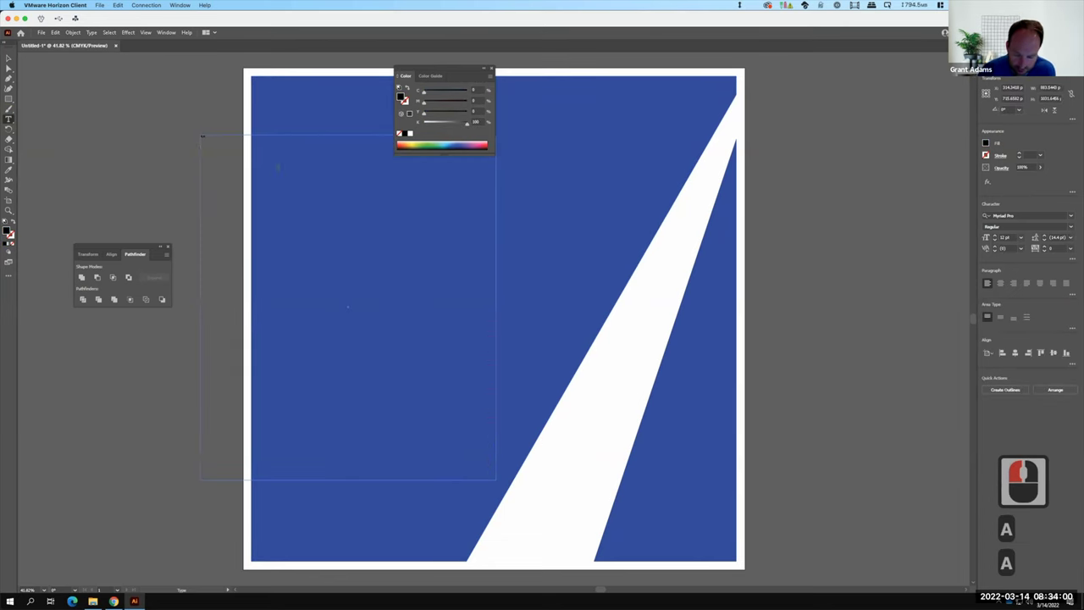
{"action": "key", "text": "BackSpace"}
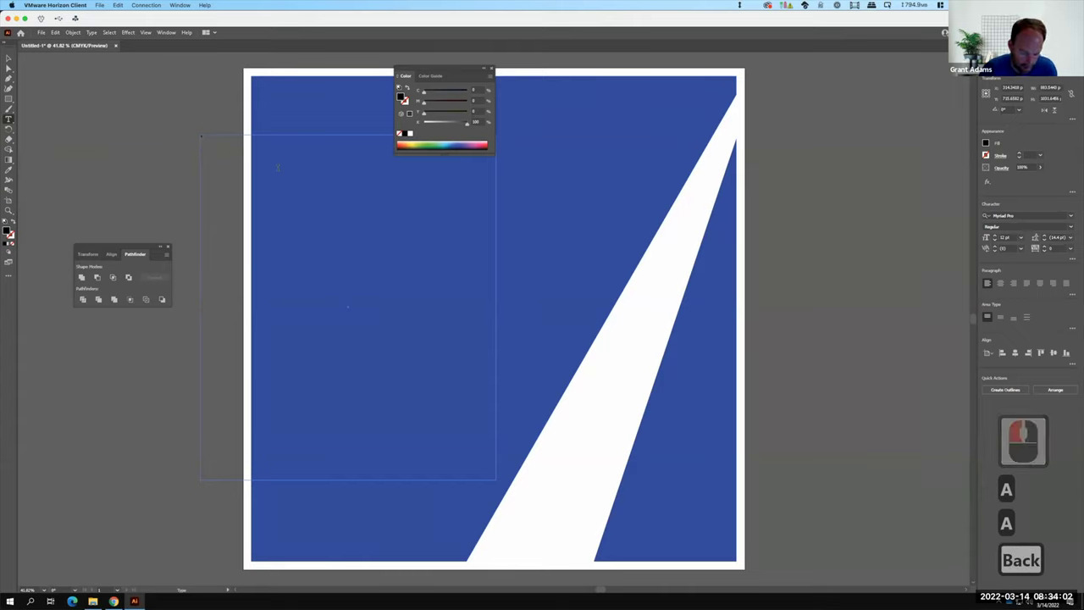
- Set the letter A to a font size of 1000 pt and the Perpetua font
{"action": "key", "text": "Left"}
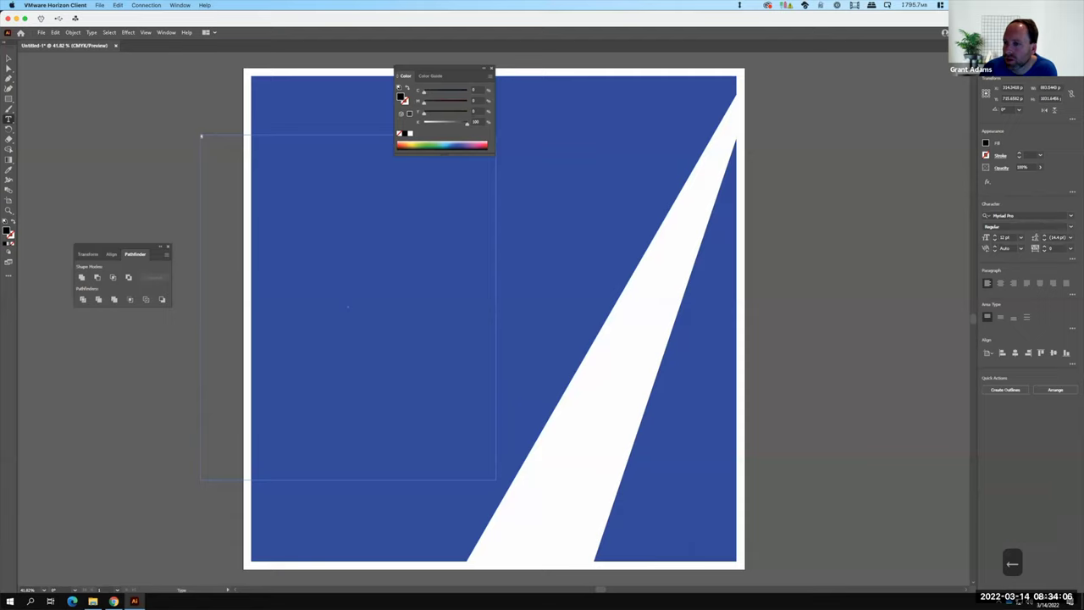
{"action": "left_click", "coordinate": [1008, 237]}
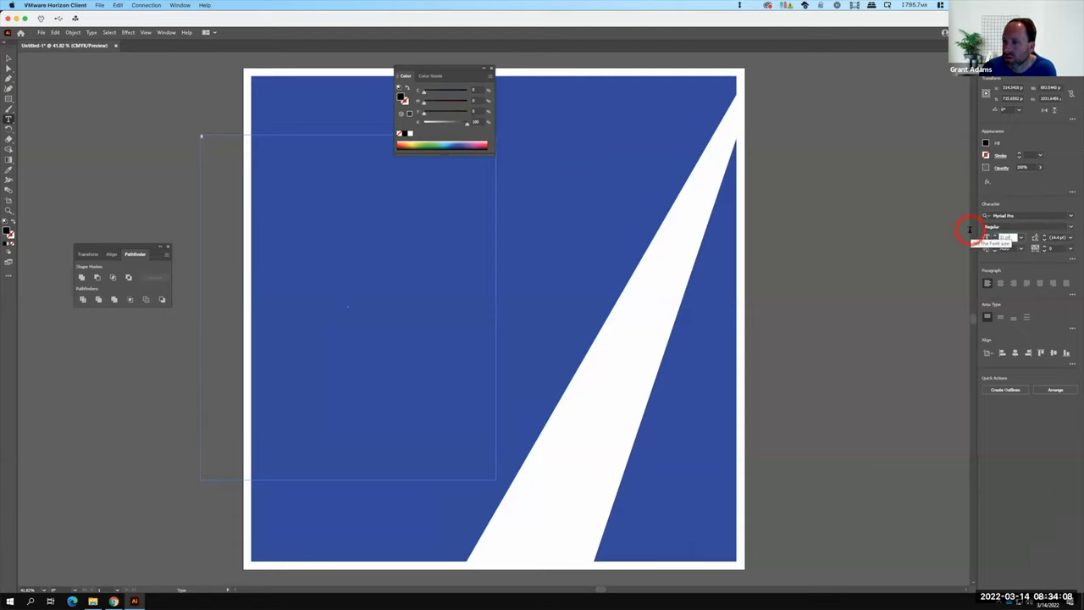
{"action": "left_click", "coordinate": [1010, 237]}
{"action": "left_click", "coordinate": [1012, 237]}
{"action": "left_click", "coordinate": [987, 237]}
{"action": "key", "text": "BackSpace"}
{"action": "key", "text": "BackSpace"}
{"action": "key", "text": "BackSpace"}
{"action": "key", "text": "BackSpace"}
{"action": "type", "text": "1000"}
{"action": "key", "text": "Tab"}
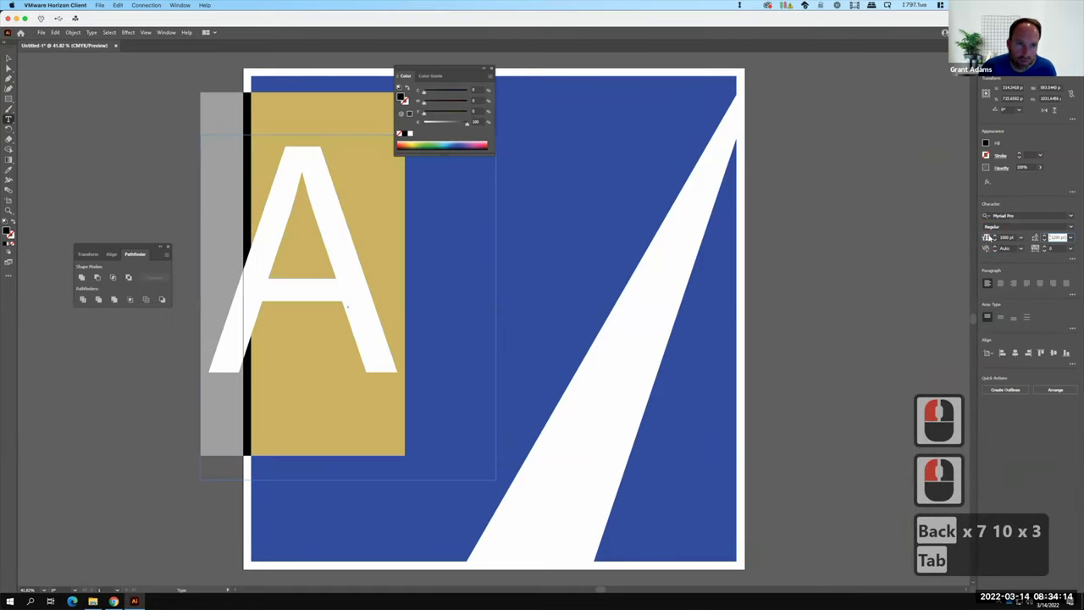
{"action": "key", "text": "F15"}
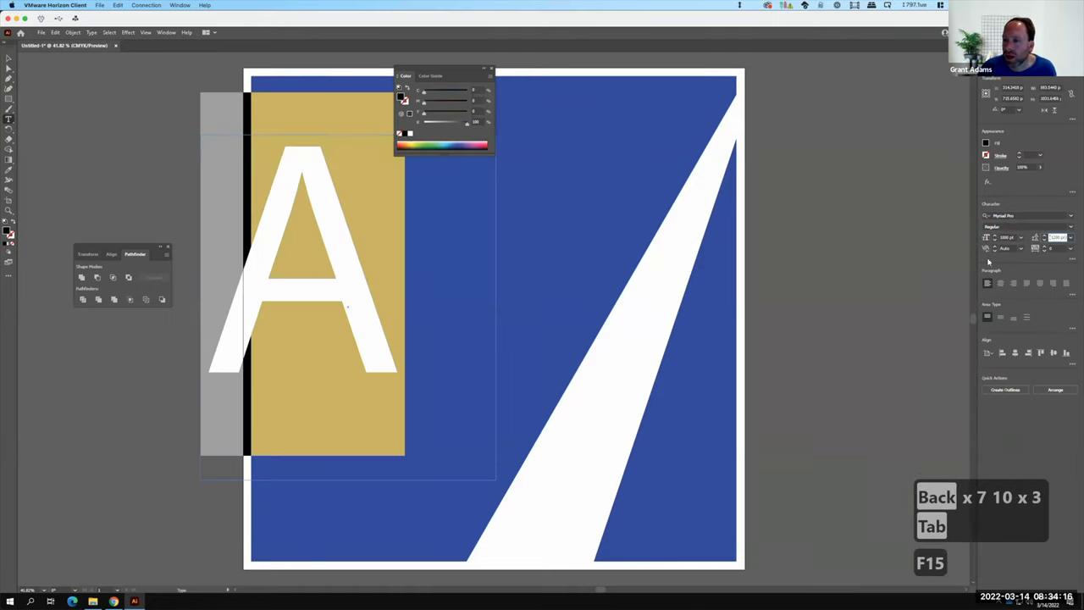
{"action": "left_click", "coordinate": [1071, 217]}
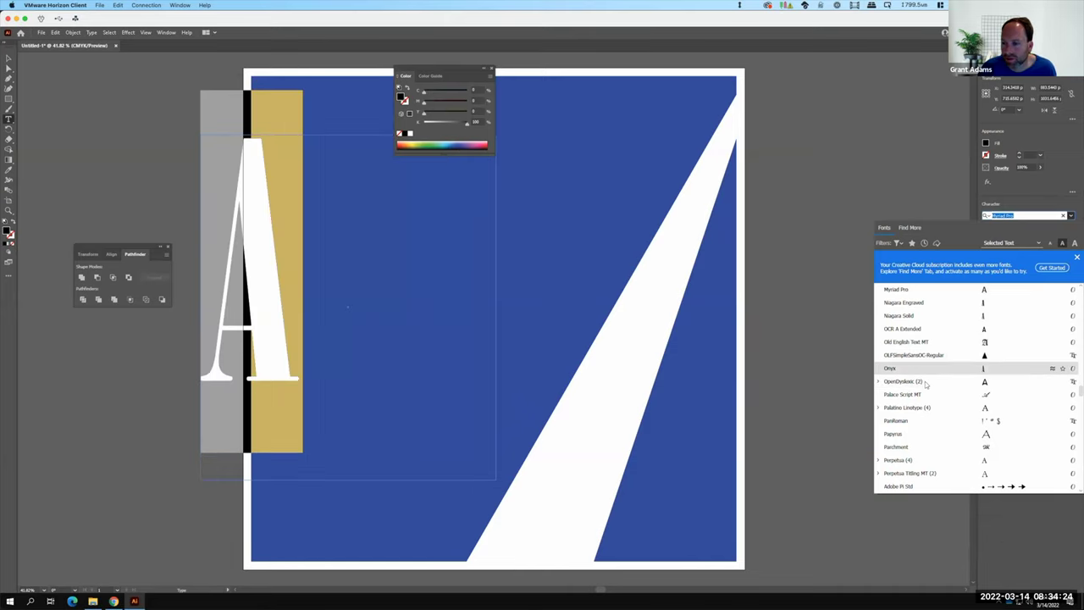
{"action": "left_click", "coordinate": [930, 464]}
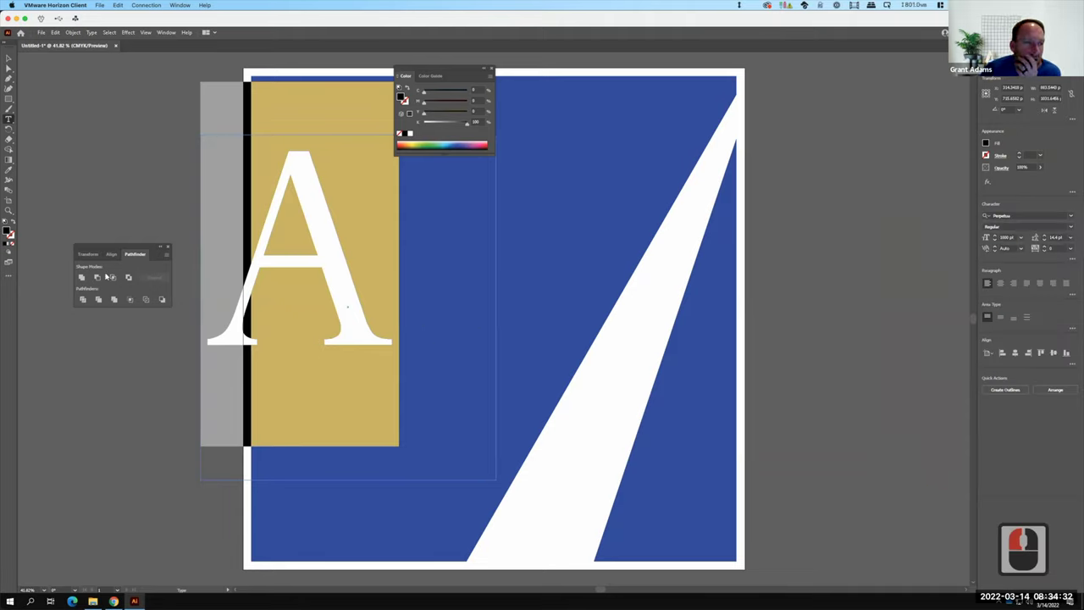
- Change the letter A's fill color to a pinkish red
{"action": "left_click_drag", "start_coordinate": [304, 222], "coordinate": [252, 227]}
{"action": "left_click", "coordinate": [11, 234]}
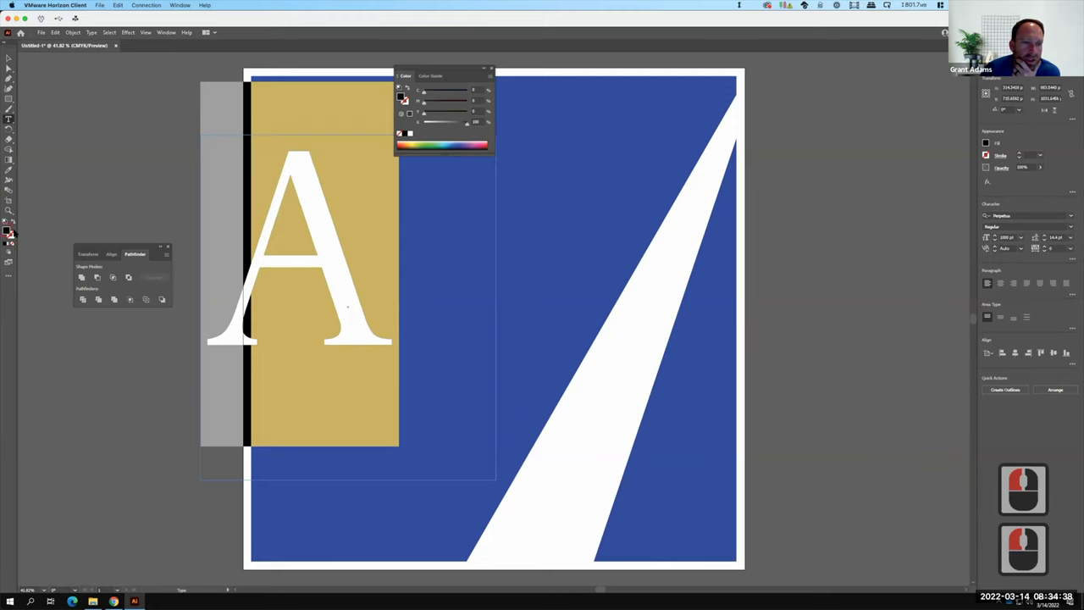
{"action": "double_click", "coordinate": [10, 234]}
{"action": "left_click", "coordinate": [529, 271]}
{"action": "left_click", "coordinate": [632, 260]}
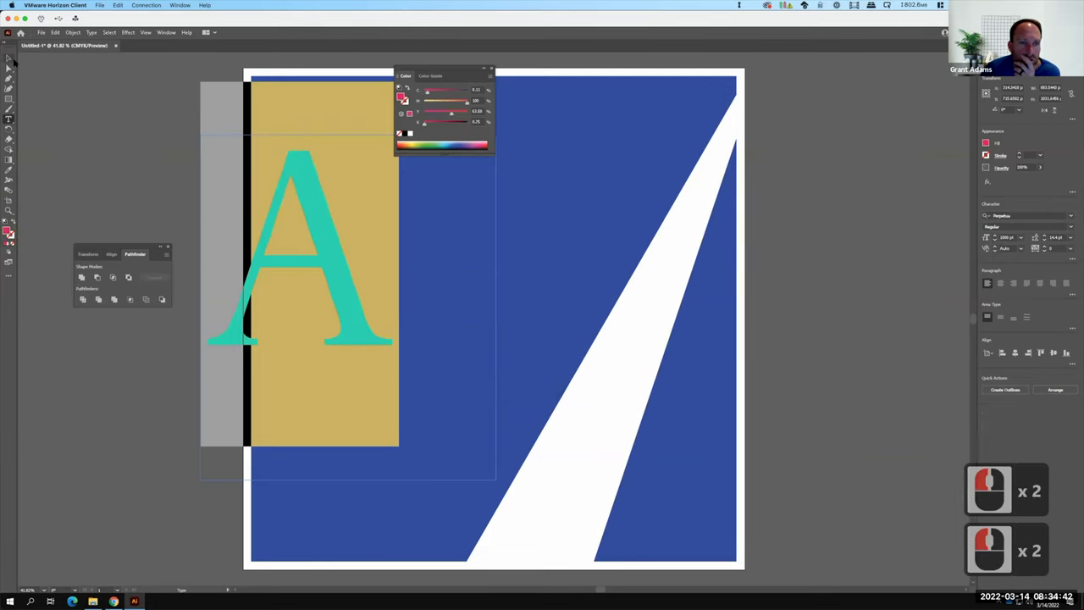
- Move the letter A fully onto the upper-left area of the blue square and deselect it
{"action": "left_click", "coordinate": [10, 58]}
{"action": "left_click_drag", "start_coordinate": [334, 253], "coordinate": [461, 288]}
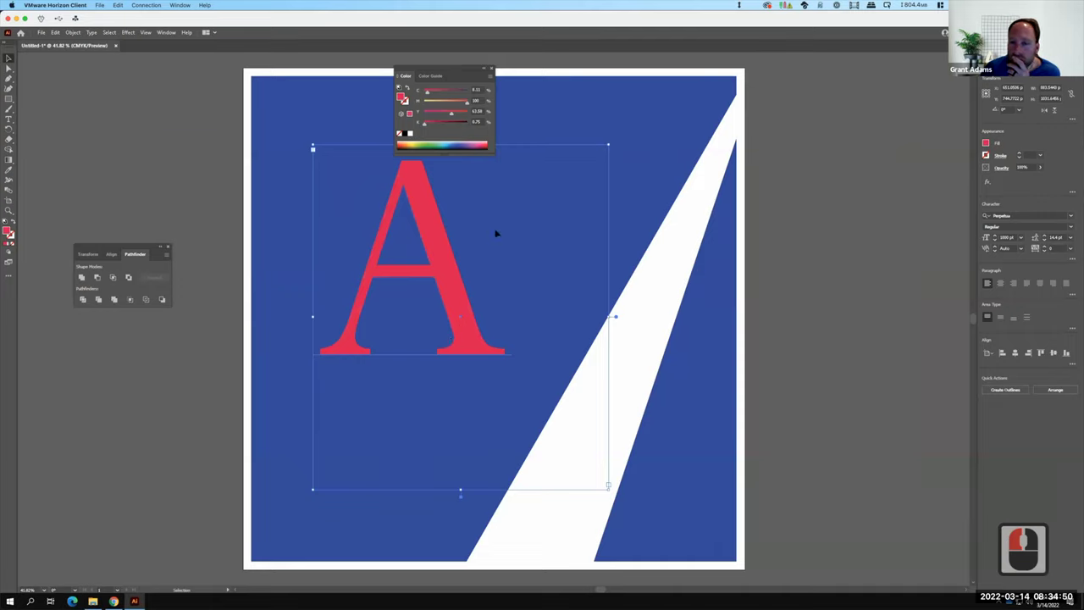
{"action": "left_click", "coordinate": [551, 295]}
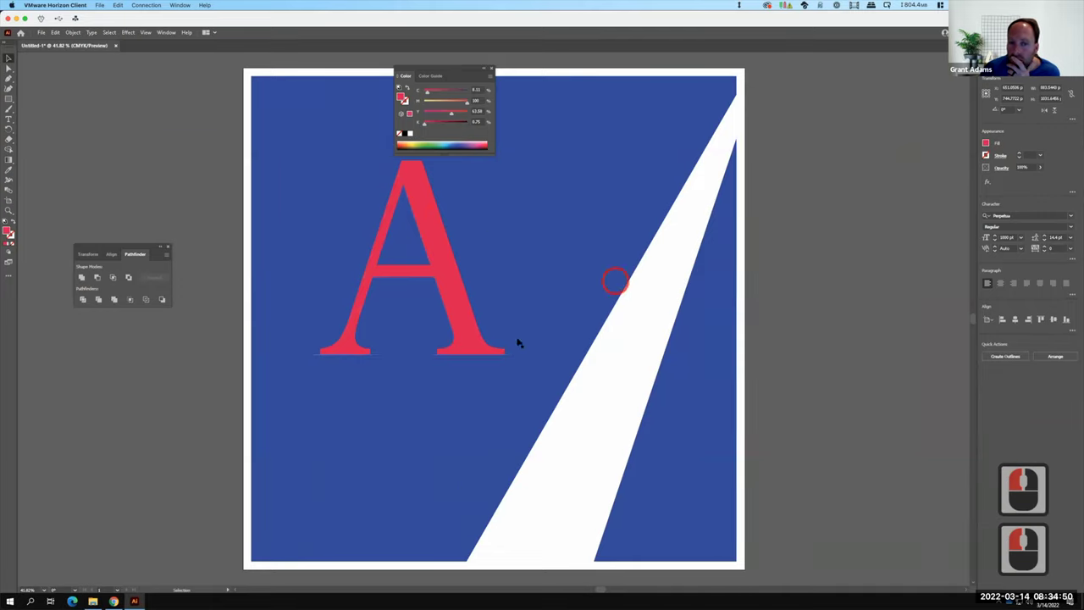
- Select the letter A's text object and convert it to outlines
{"action": "left_click", "coordinate": [455, 282]}
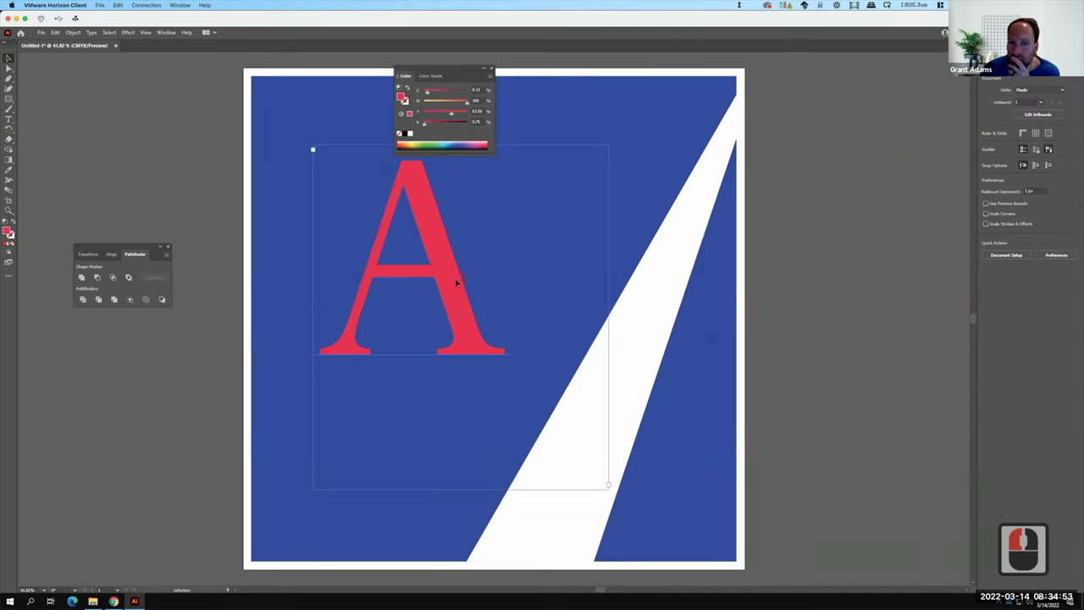
{"action": "left_click", "coordinate": [290, 203]}
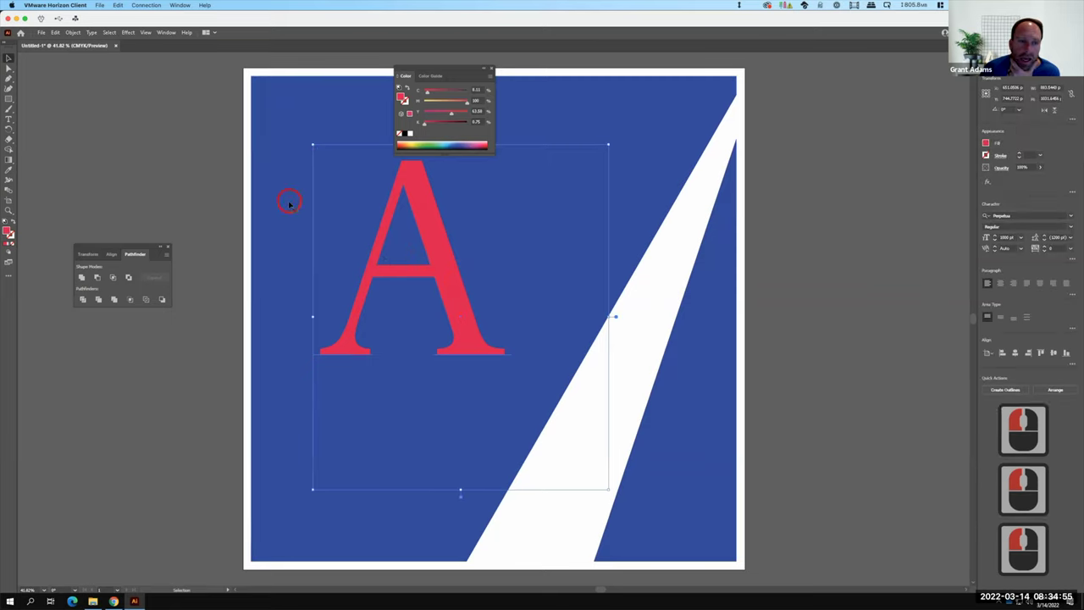
{"action": "left_click", "coordinate": [436, 235]}
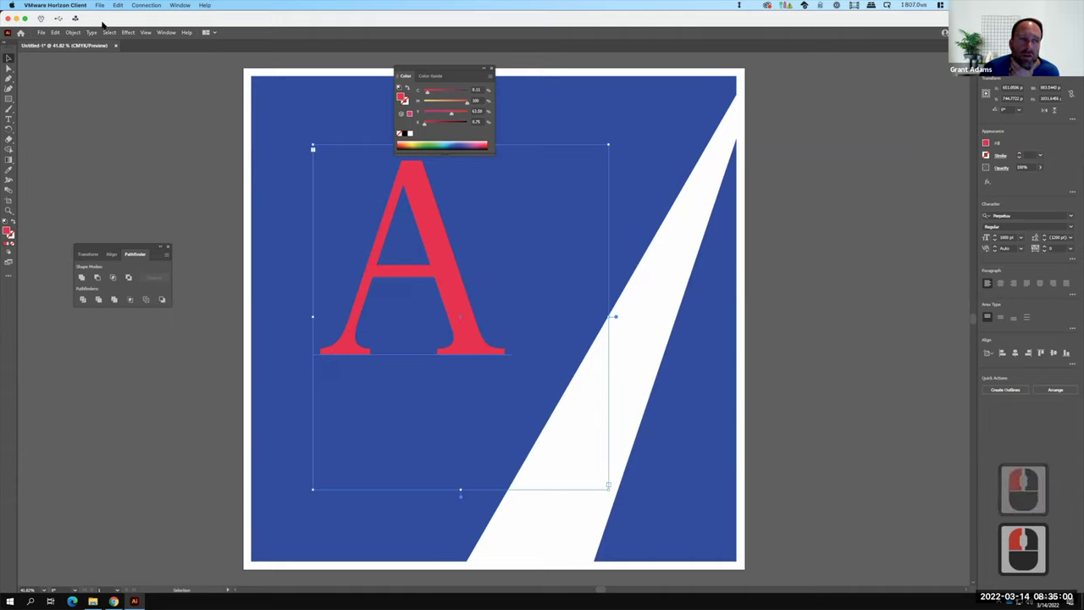
{"action": "left_click", "coordinate": [76, 33]}
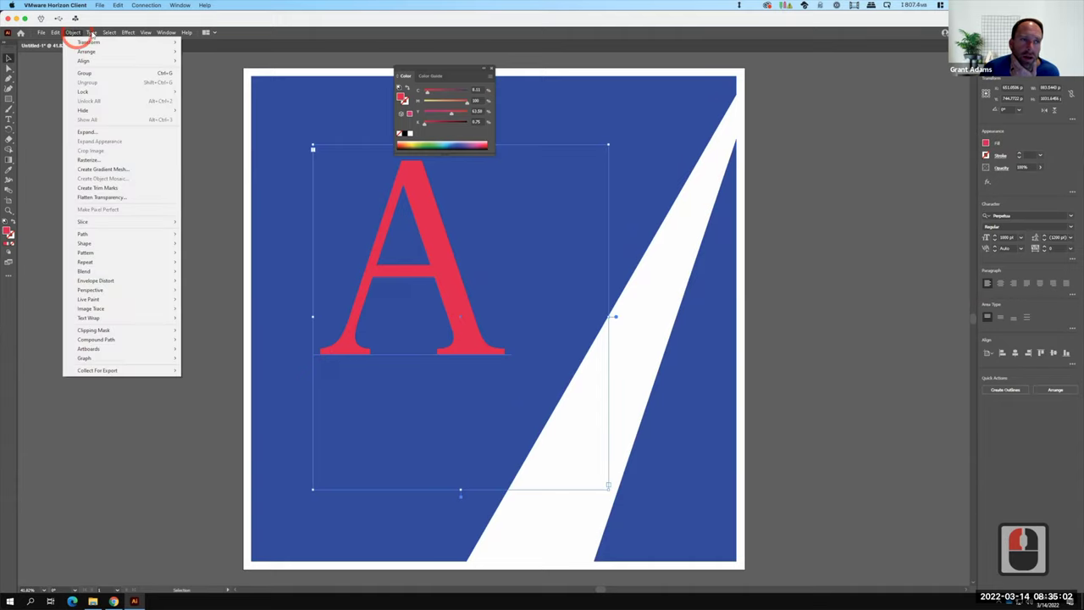
{"action": "mouse_move", "coordinate": [91, 34]}
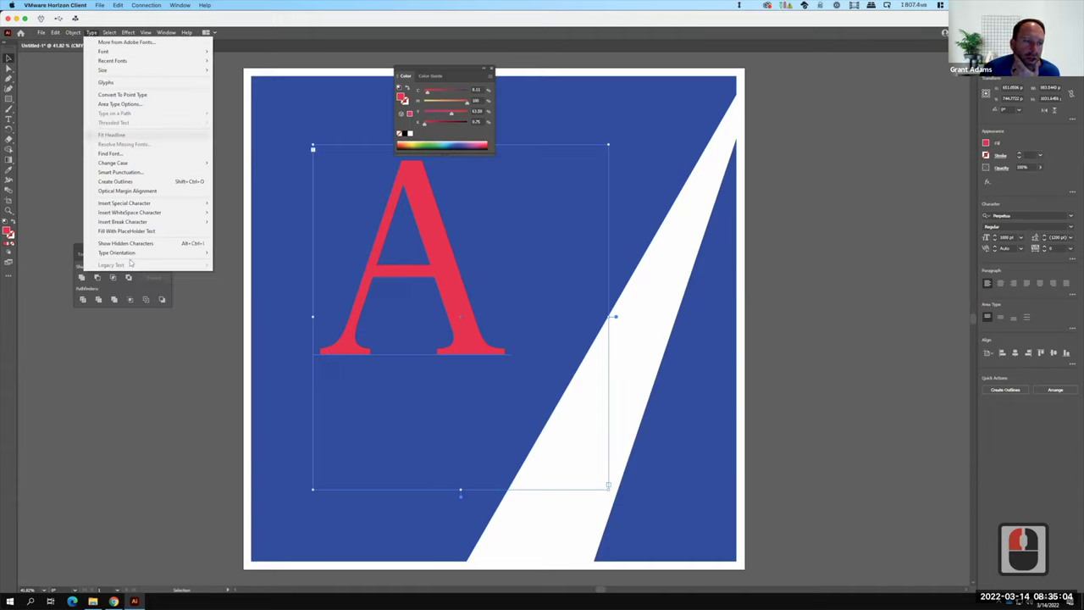
{"action": "left_click", "coordinate": [133, 183]}
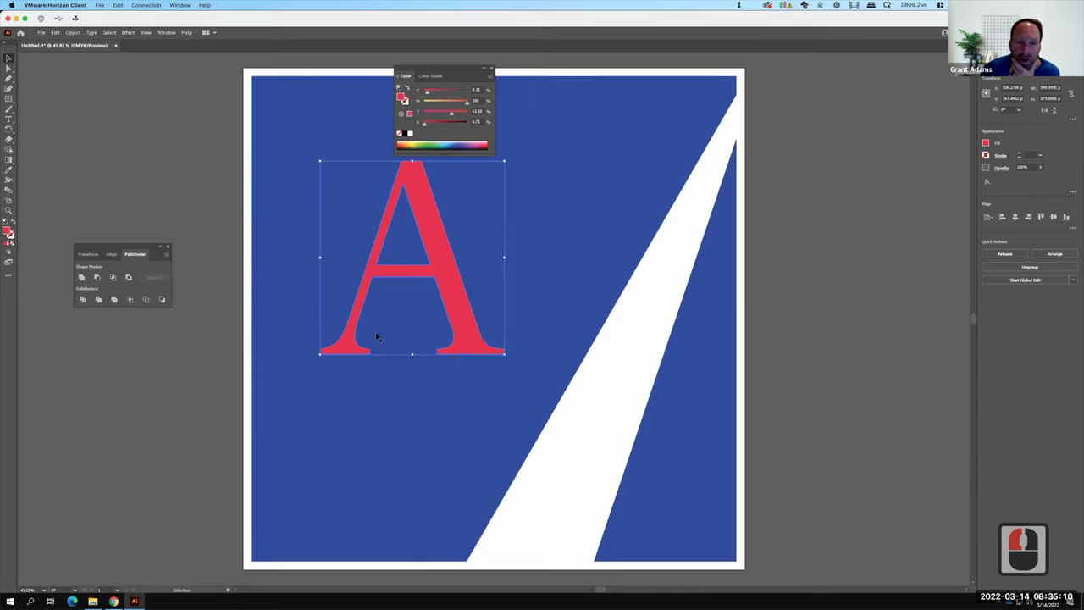
- Try to subtract the outlined A from the blue group with Minus Front, and undo the operation
{"action": "left_click", "coordinate": [299, 199], "text": "shift"}
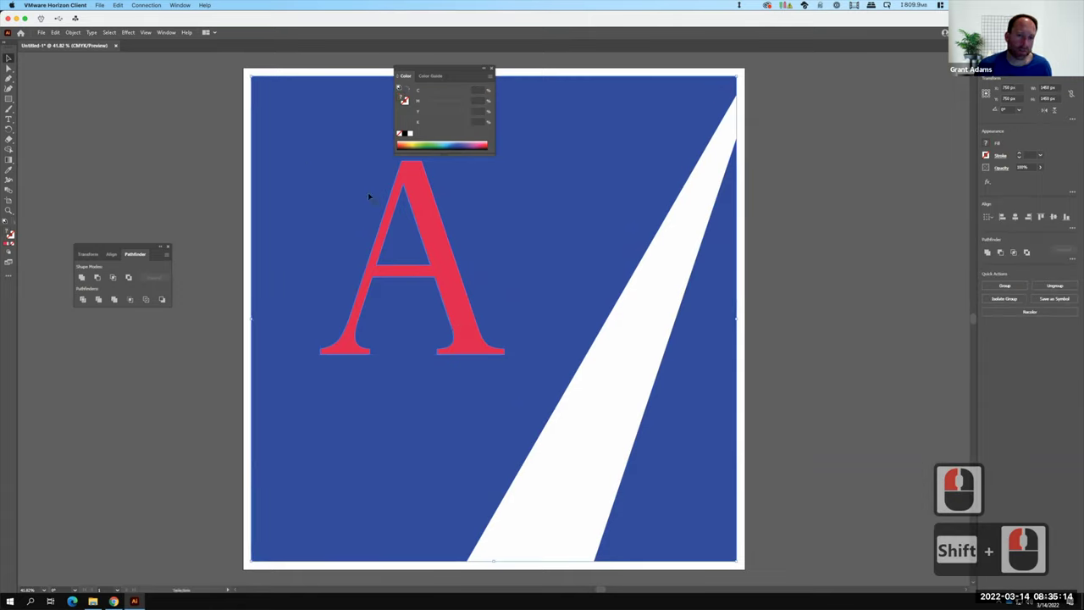
{"action": "key", "text": "F15"}
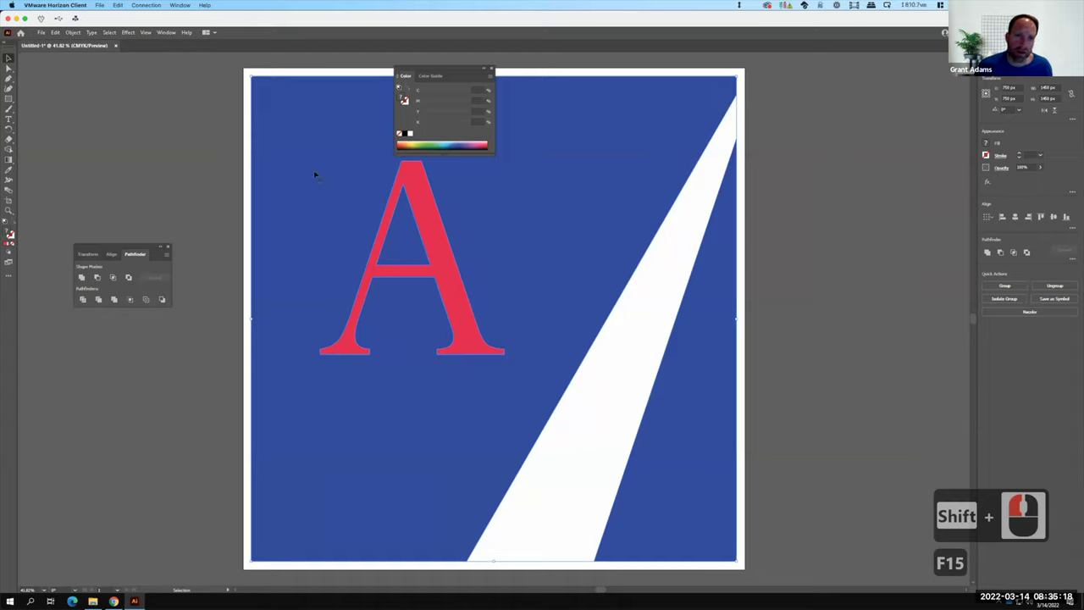
{"action": "left_click", "coordinate": [98, 278]}
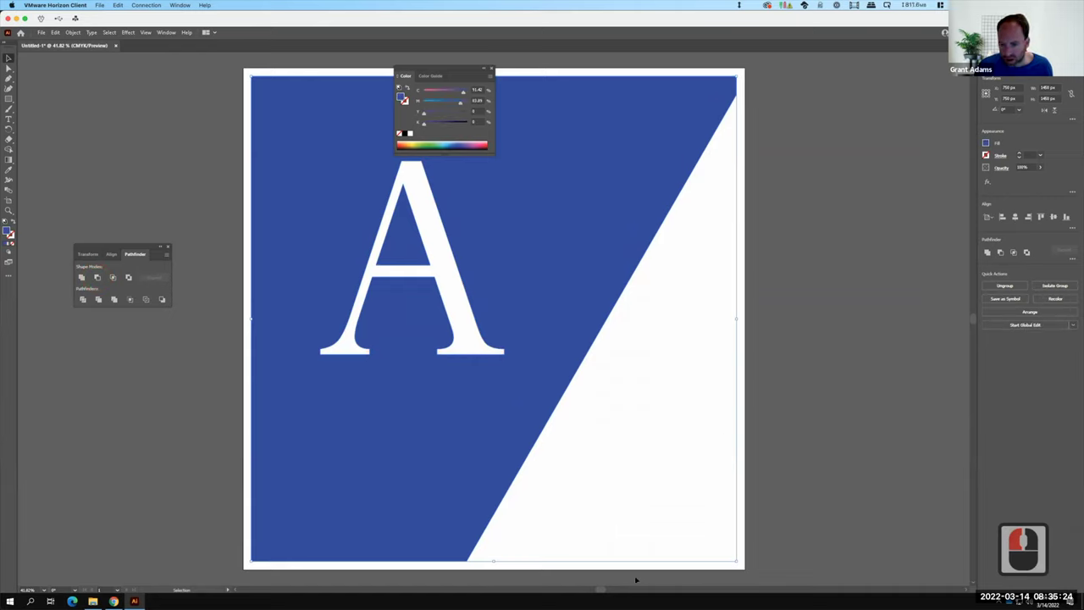
{"action": "key", "text": "ctrl+z"}
{"action": "key", "text": "ctrl+z"}
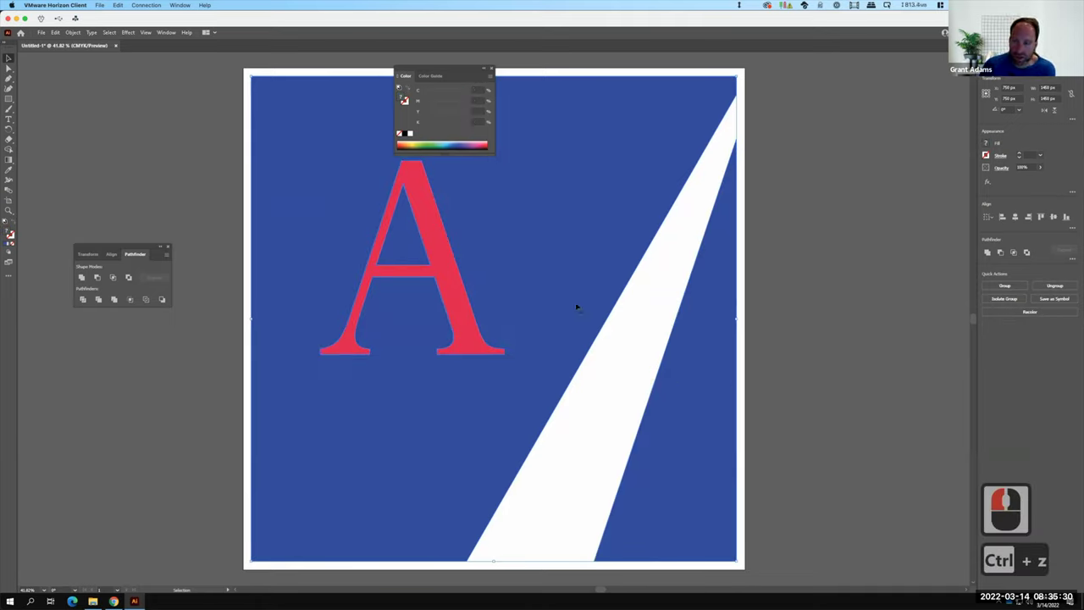
- Ungroup the two blue pieces on either side of the white beam
{"action": "left_click", "coordinate": [569, 123]}
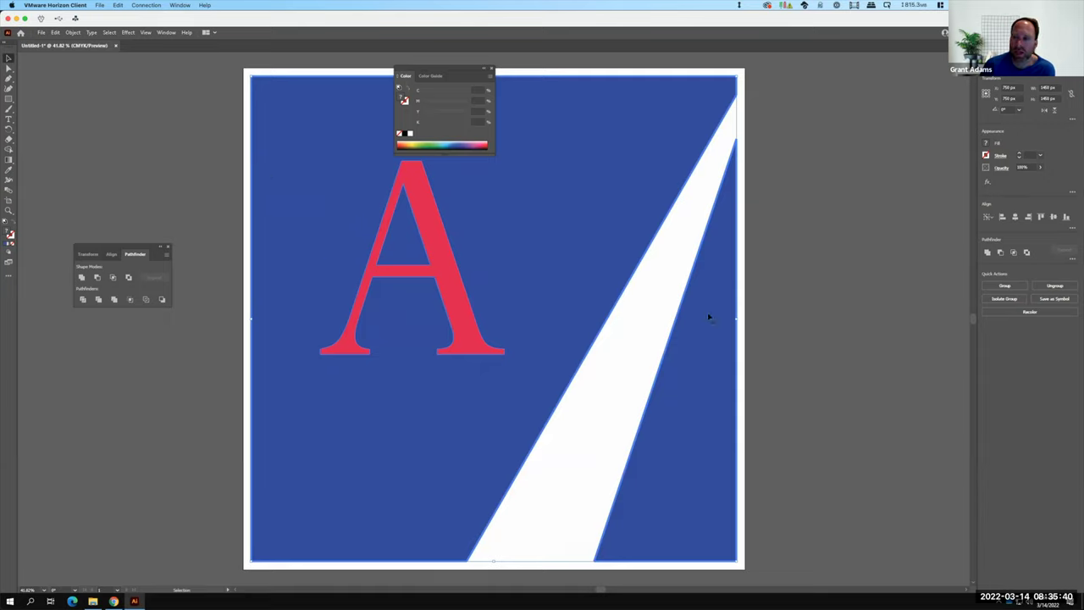
{"action": "left_click", "coordinate": [1063, 286]}
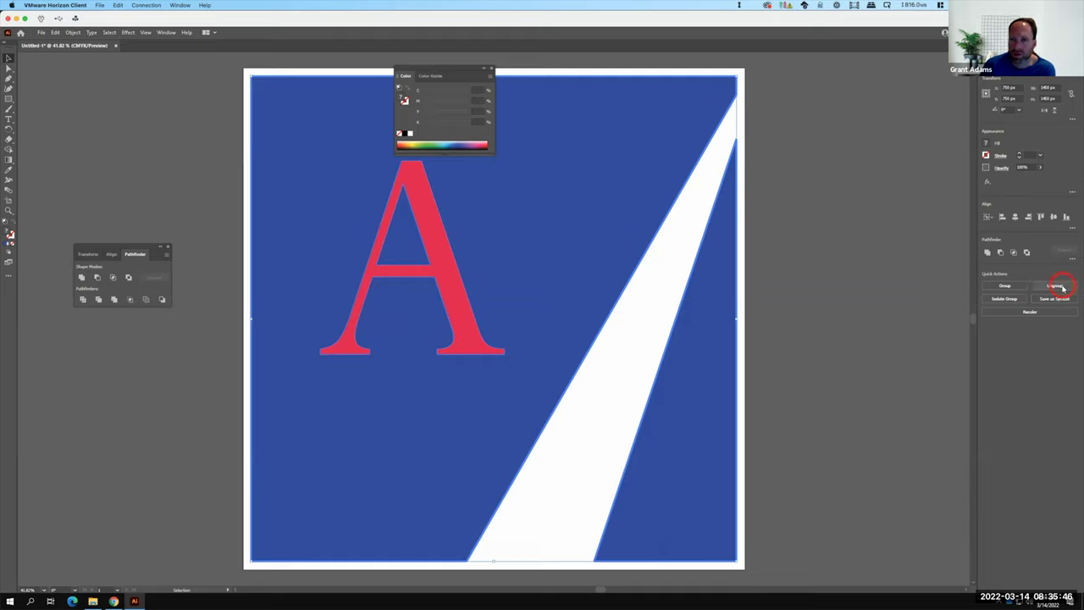
- Subtract the outlined letter A from the large blue piece beside the white beam with Minus Front, and deselect the result
{"action": "left_click", "coordinate": [613, 224]}
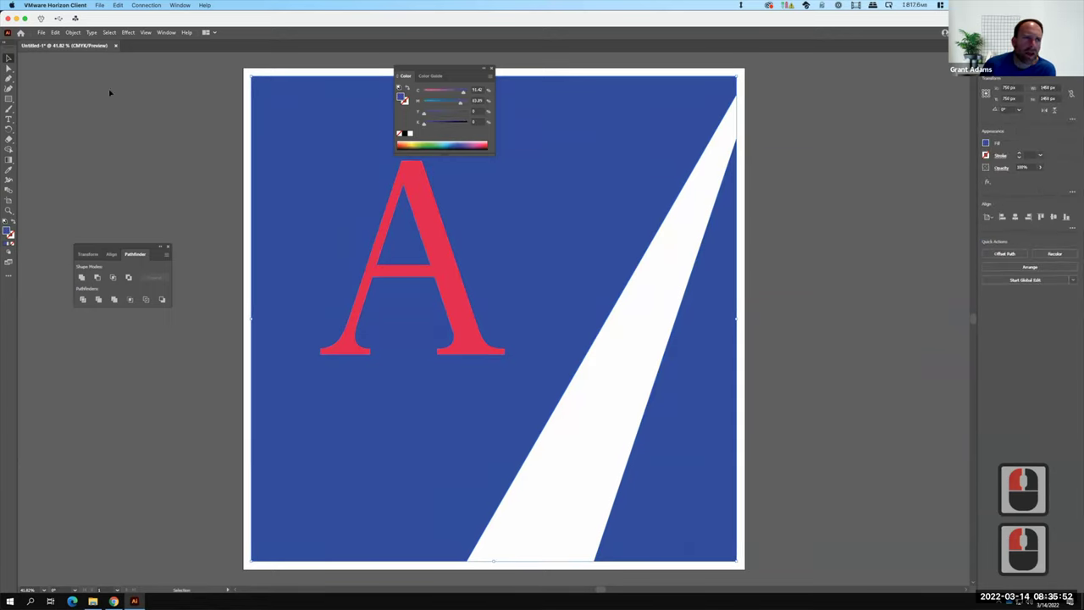
{"action": "left_click", "coordinate": [441, 237], "text": "shift"}
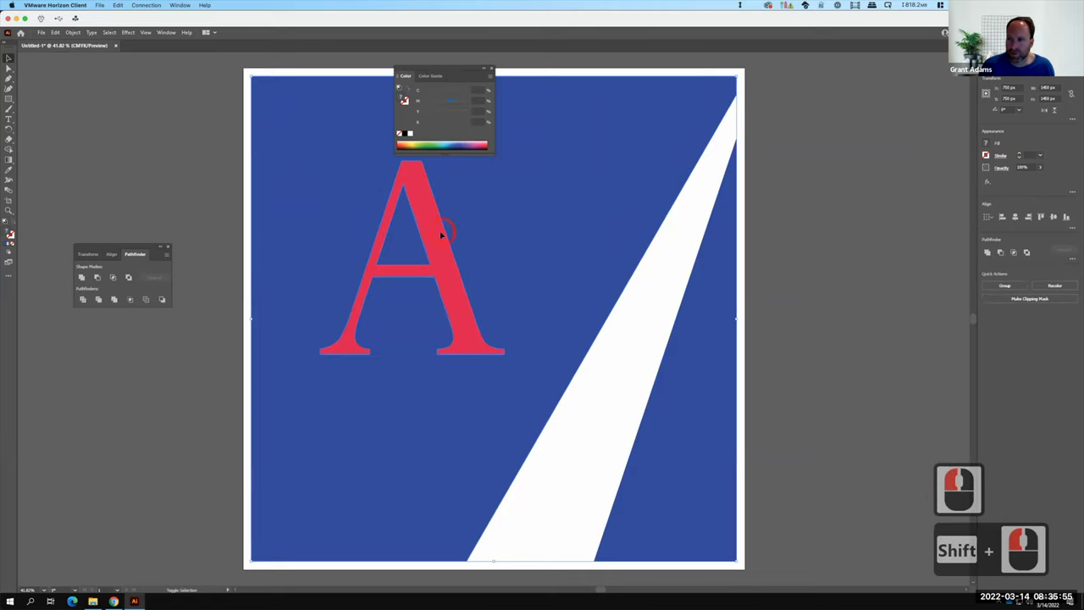
{"action": "left_click", "coordinate": [100, 277]}
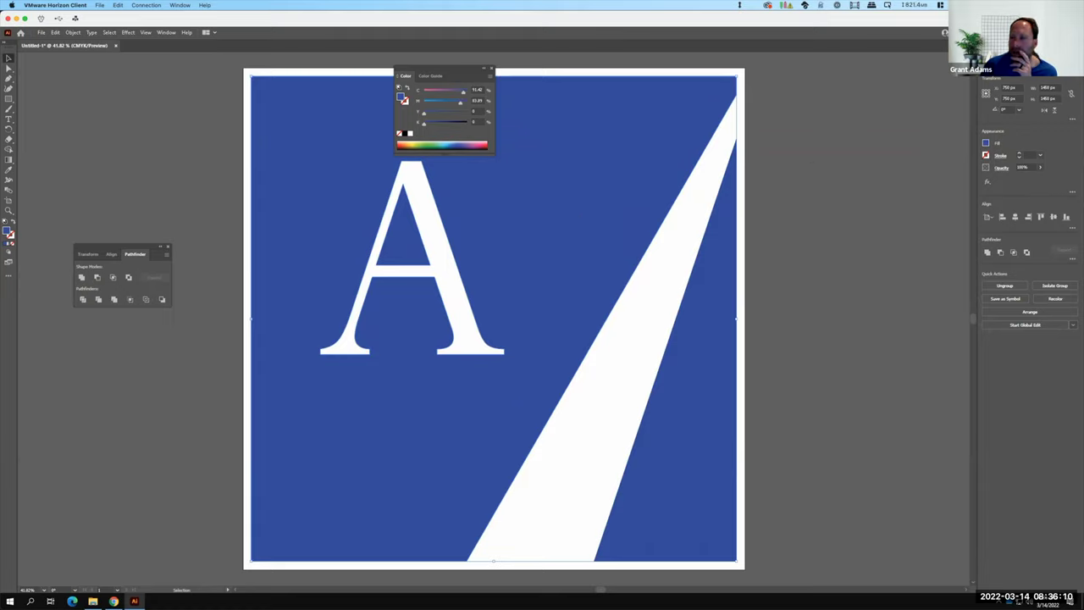
{"action": "left_click", "coordinate": [847, 381]}
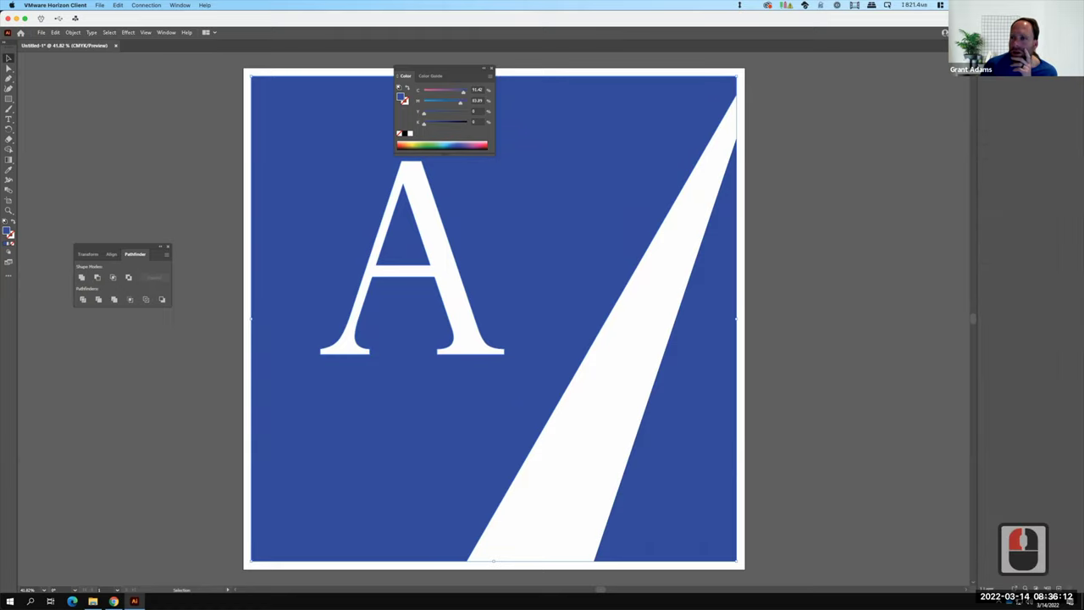
- Add a new layer and hide the original layer that holds the finished A-and-beam logo
{"action": "key", "text": "F15"}
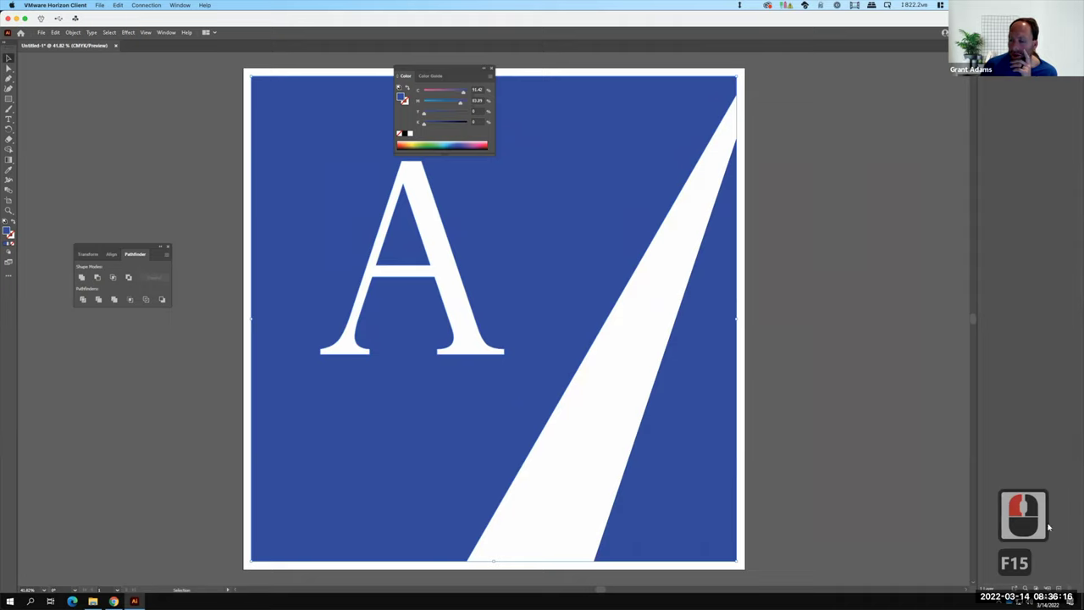
{"action": "left_click", "coordinate": [1059, 584]}
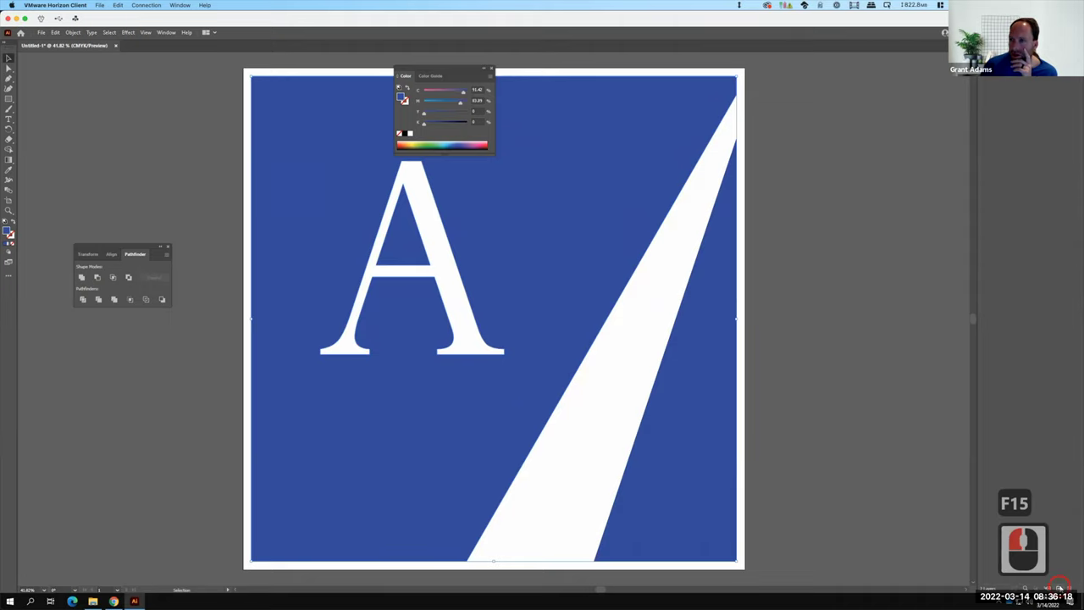
{"action": "left_click", "coordinate": [1059, 584]}
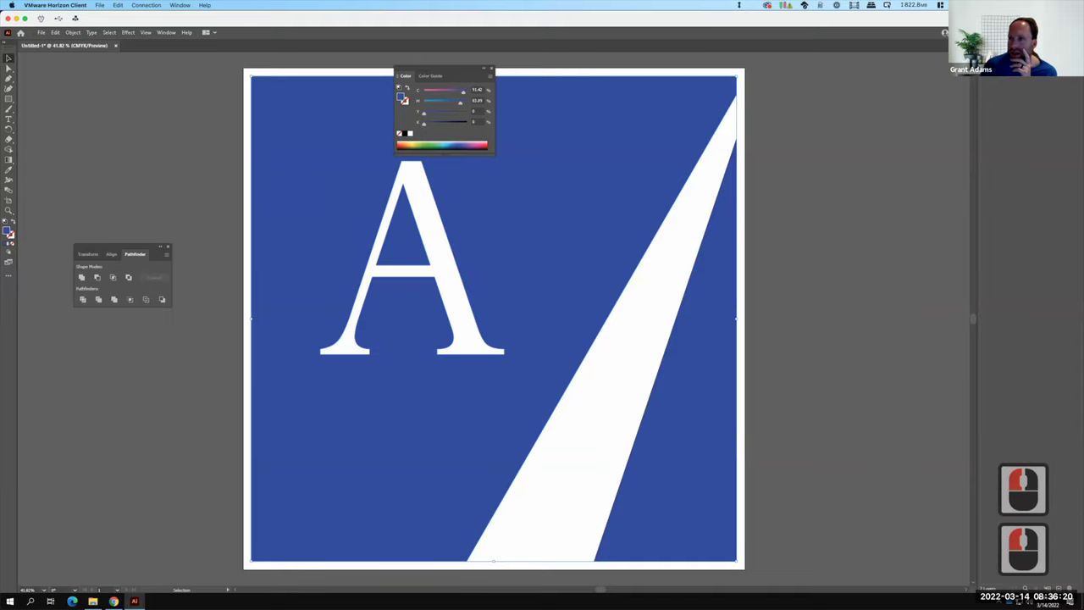
{"action": "left_click", "coordinate": [1071, 588]}
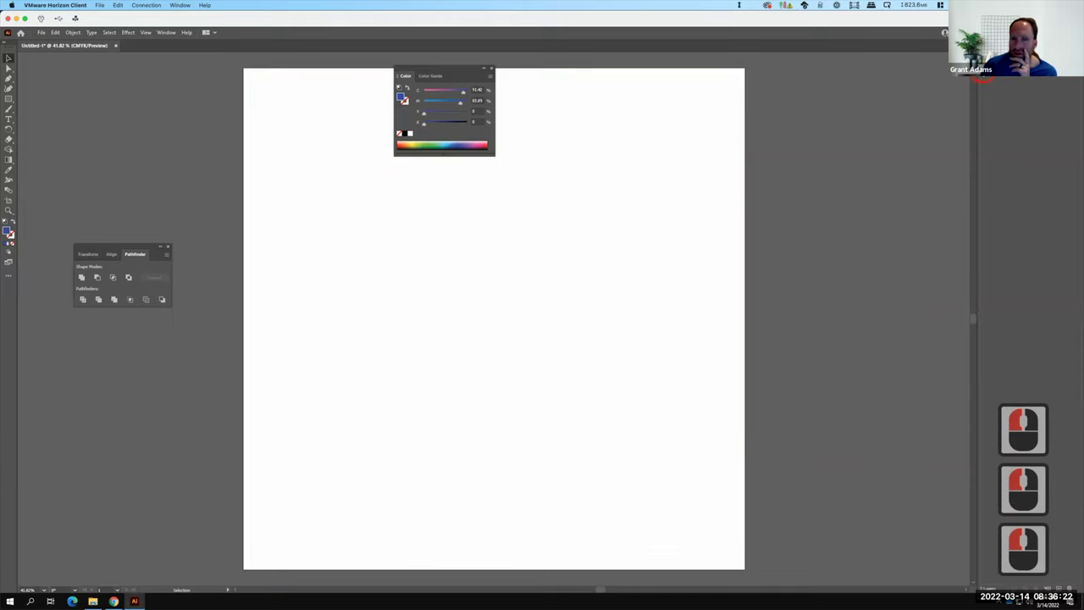
- Draw a 1450 x 1450 px blue square and center it on the artboard
{"action": "left_click", "coordinate": [9, 99]}
{"action": "left_click", "coordinate": [248, 75]}
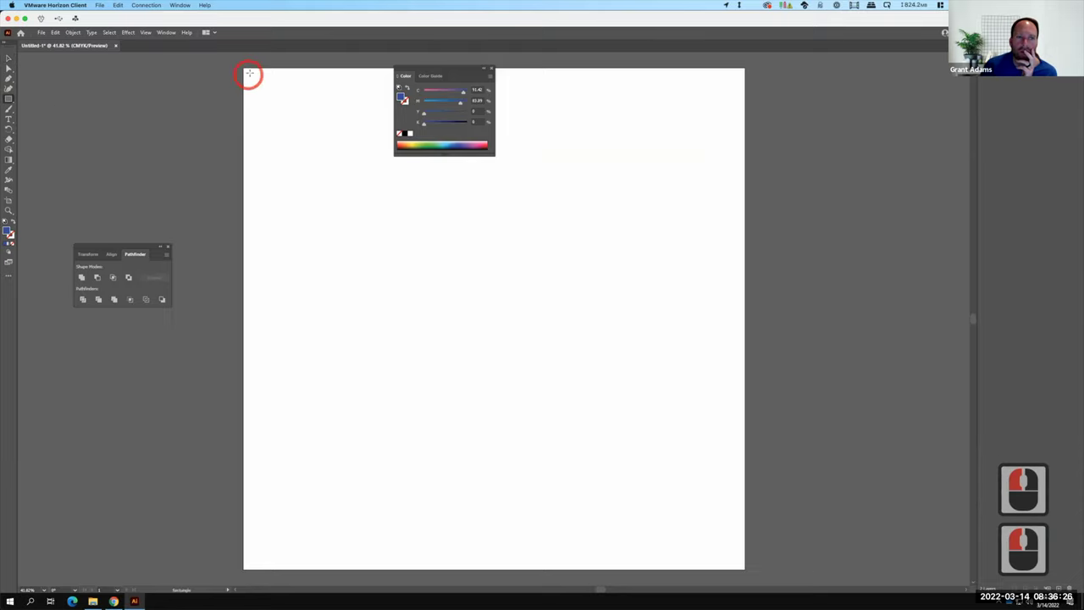
{"action": "left_click", "coordinate": [284, 74]}
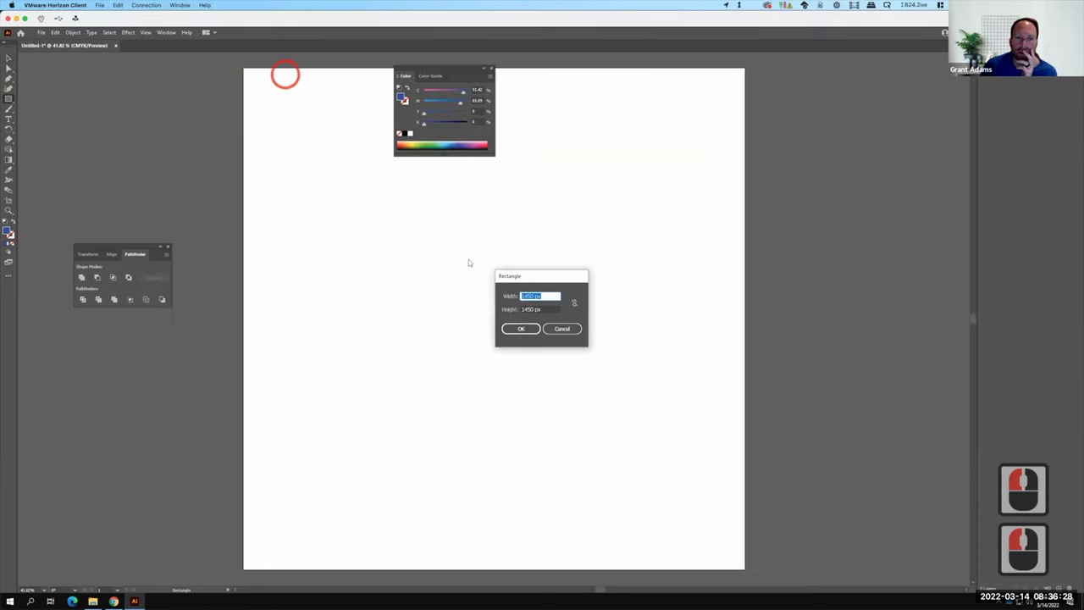
{"action": "left_click", "coordinate": [521, 328]}
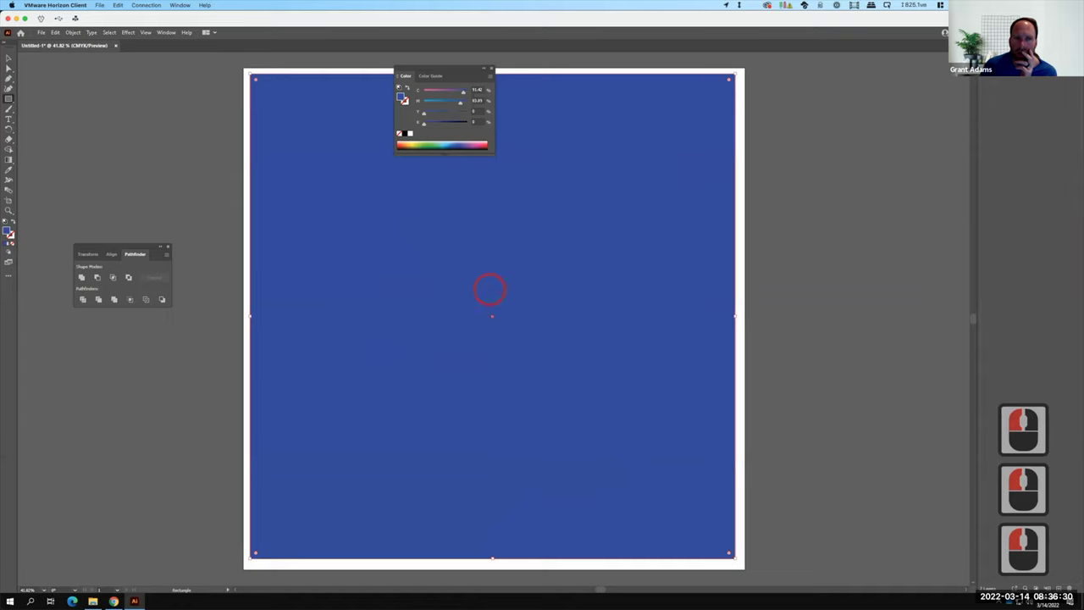
{"action": "key", "text": "v"}
{"action": "left_click_drag", "start_coordinate": [443, 234], "coordinate": [446, 242]}
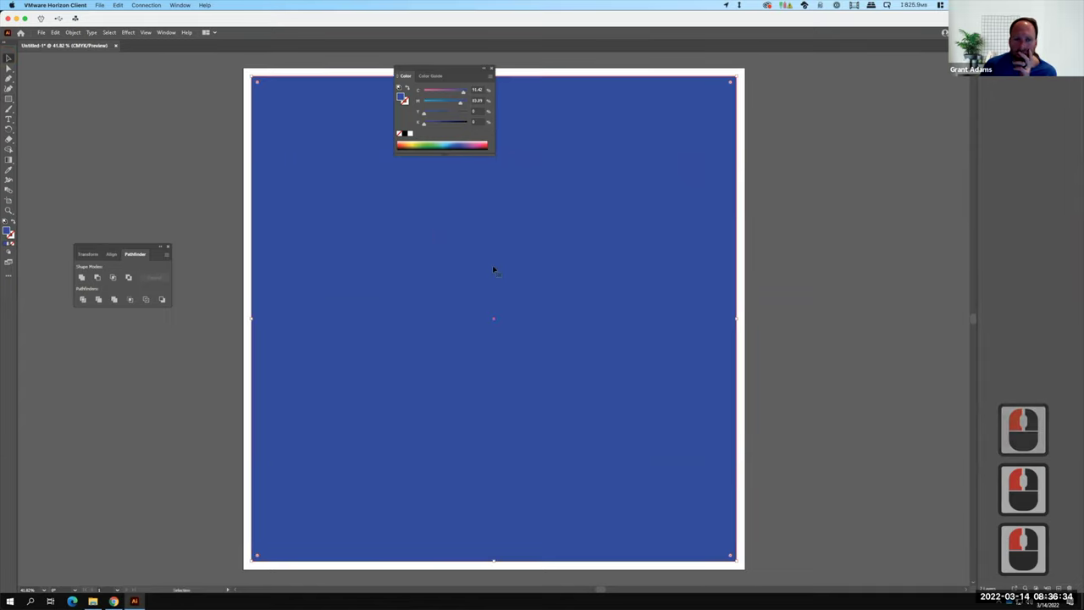
- Add a large area text reading "GA" over the blue square and select it as an object
{"action": "left_click", "coordinate": [14, 100]}
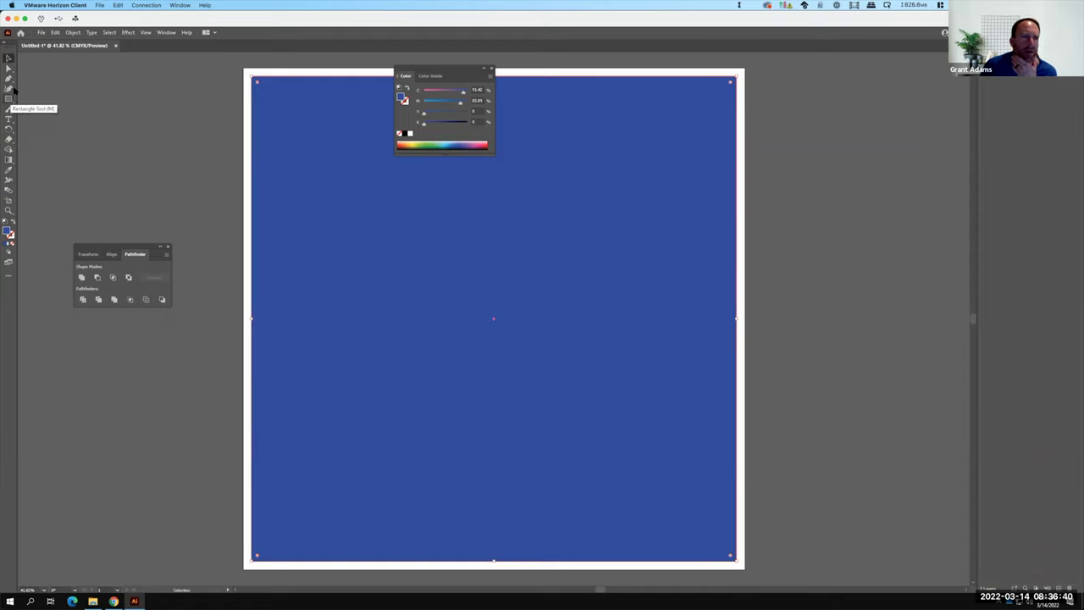
{"action": "left_click", "coordinate": [9, 118]}
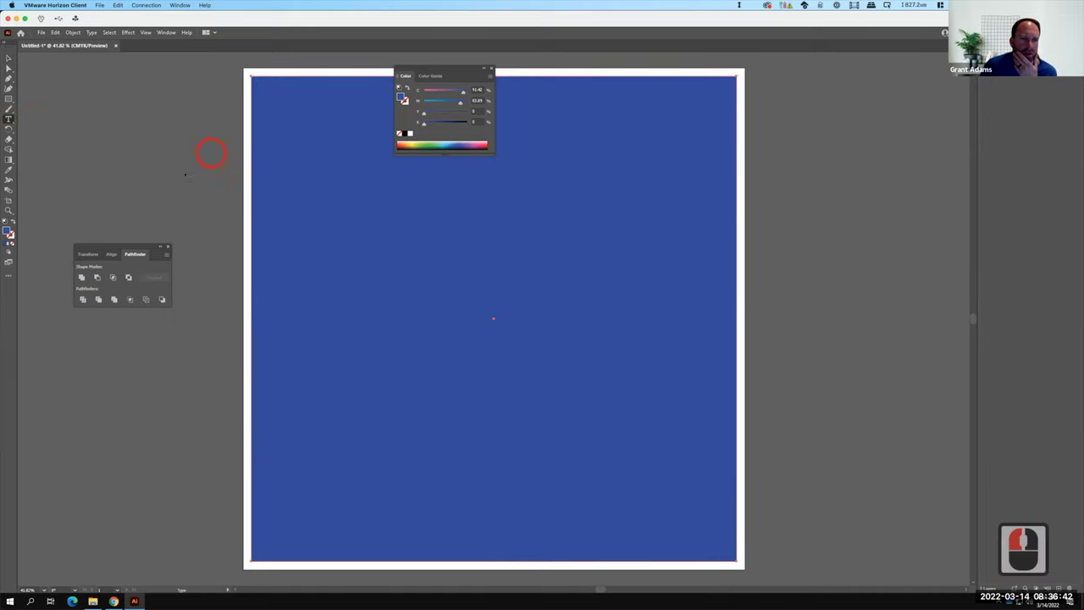
{"action": "left_click_drag", "start_coordinate": [185, 172], "coordinate": [684, 456]}
{"action": "type", "text": "GA"}
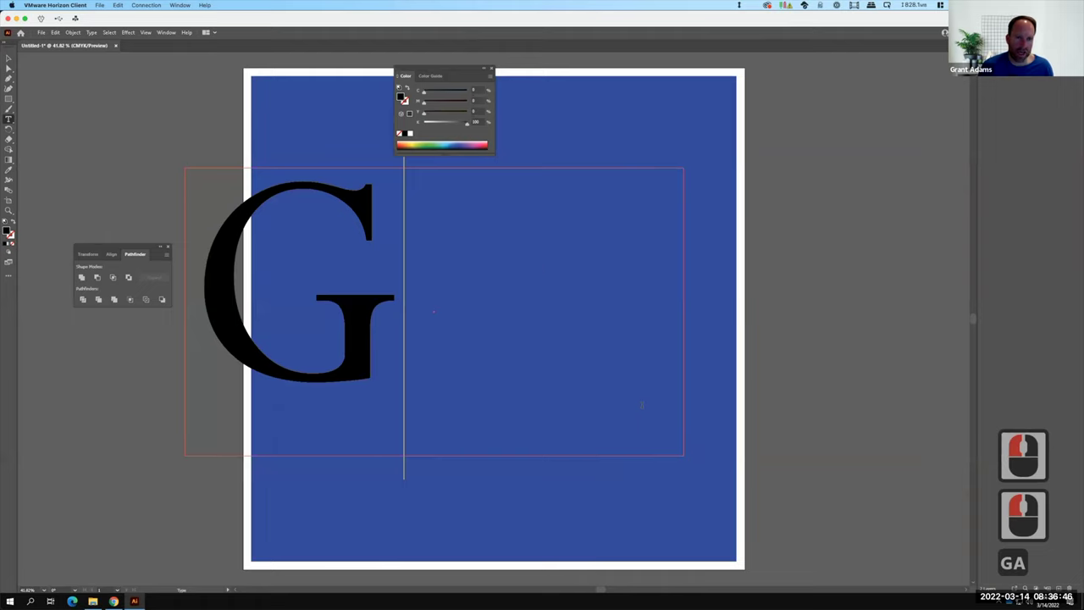
{"action": "left_click", "coordinate": [8, 57]}
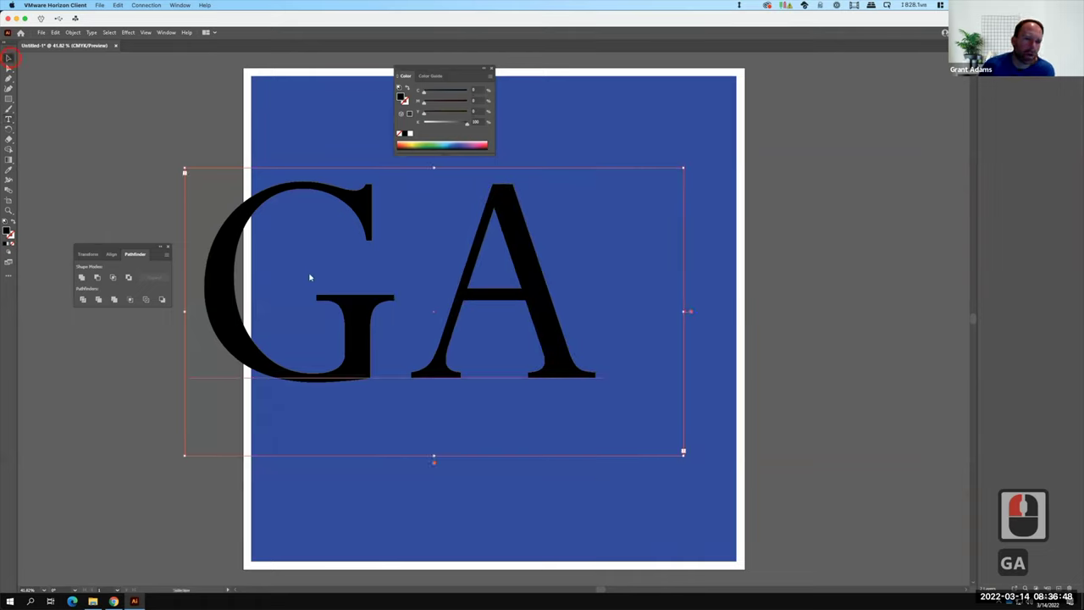
- Convert the GA text to outlines and move it to the blue square's lower-right corner, slightly overlapping the bottom edge
{"action": "left_click", "coordinate": [73, 34]}
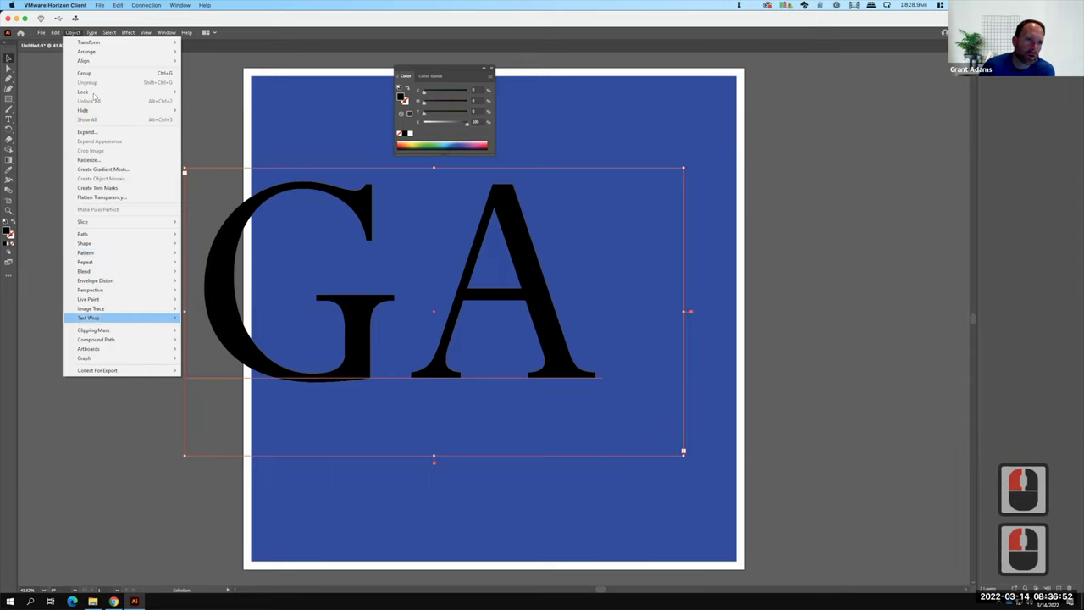
{"action": "mouse_move", "coordinate": [92, 34]}
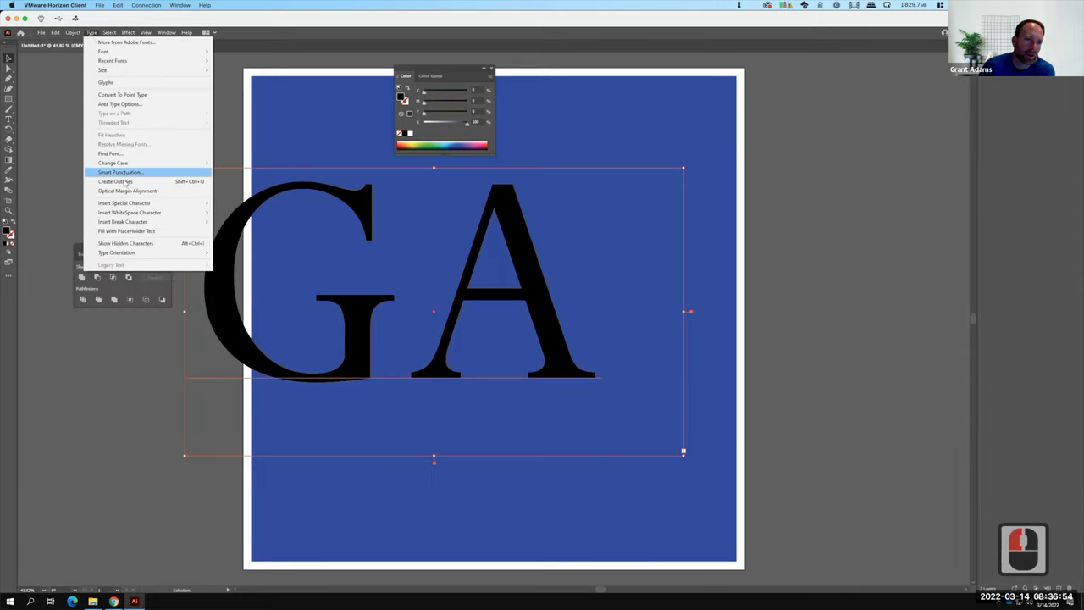
{"action": "left_click", "coordinate": [125, 182]}
{"action": "left_click_drag", "start_coordinate": [526, 246], "coordinate": [658, 420]}
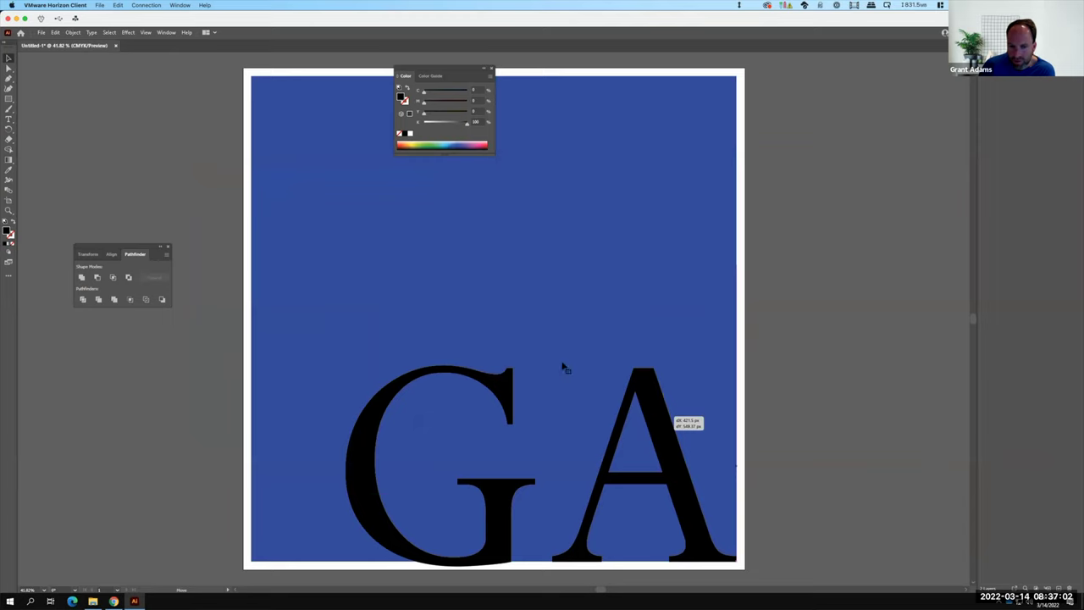
{"action": "left_click_drag", "start_coordinate": [564, 367], "coordinate": [564, 367]}
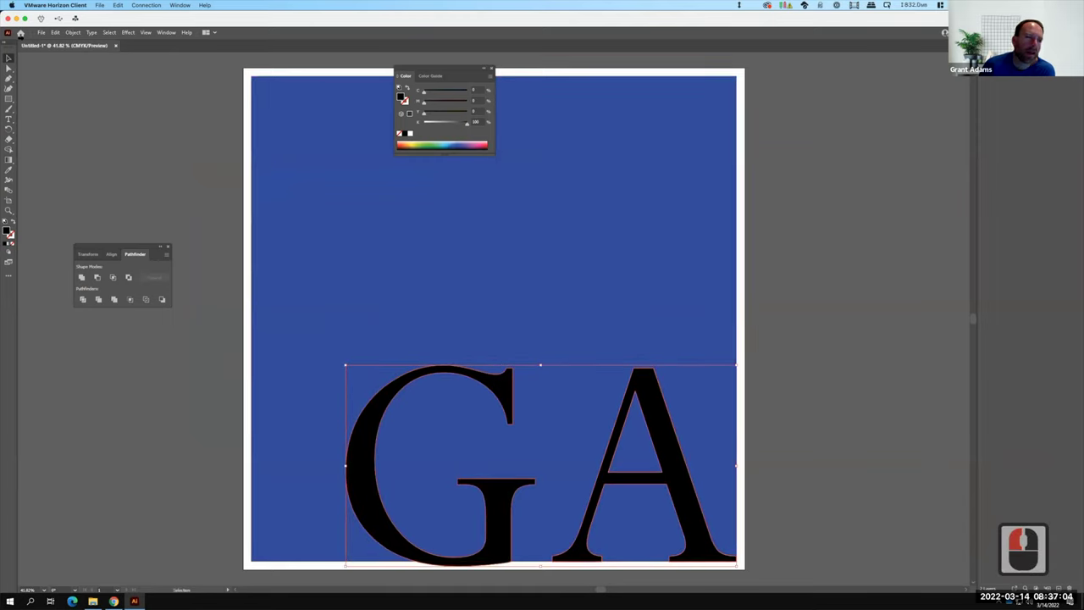
- Subtract the outlined GA letters from the blue square with Minus Front and deselect the result
{"action": "left_click", "coordinate": [474, 230], "text": "shift"}
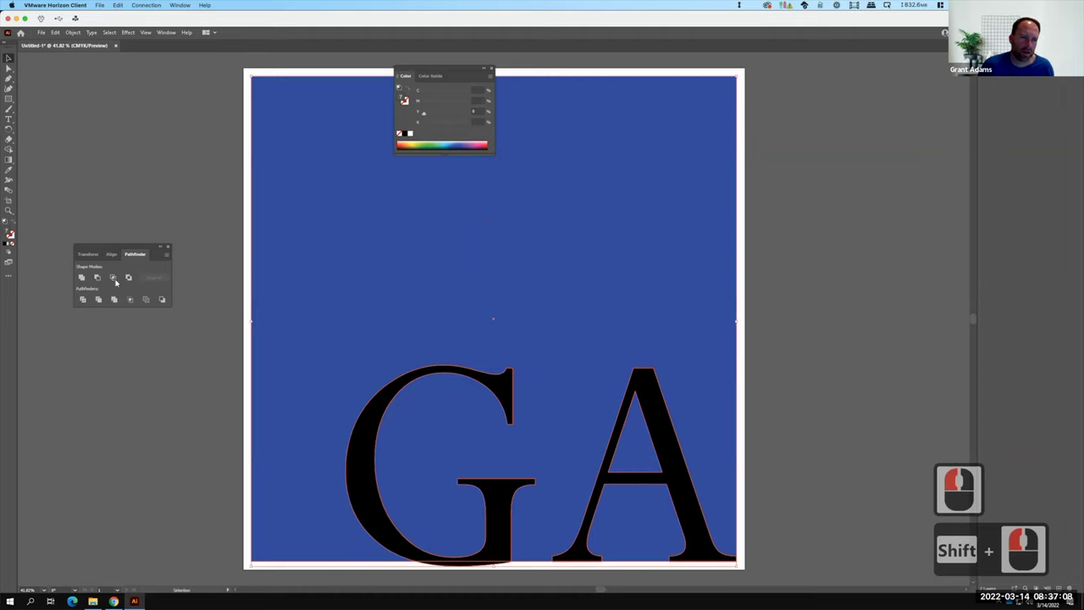
{"action": "left_click", "coordinate": [496, 285]}
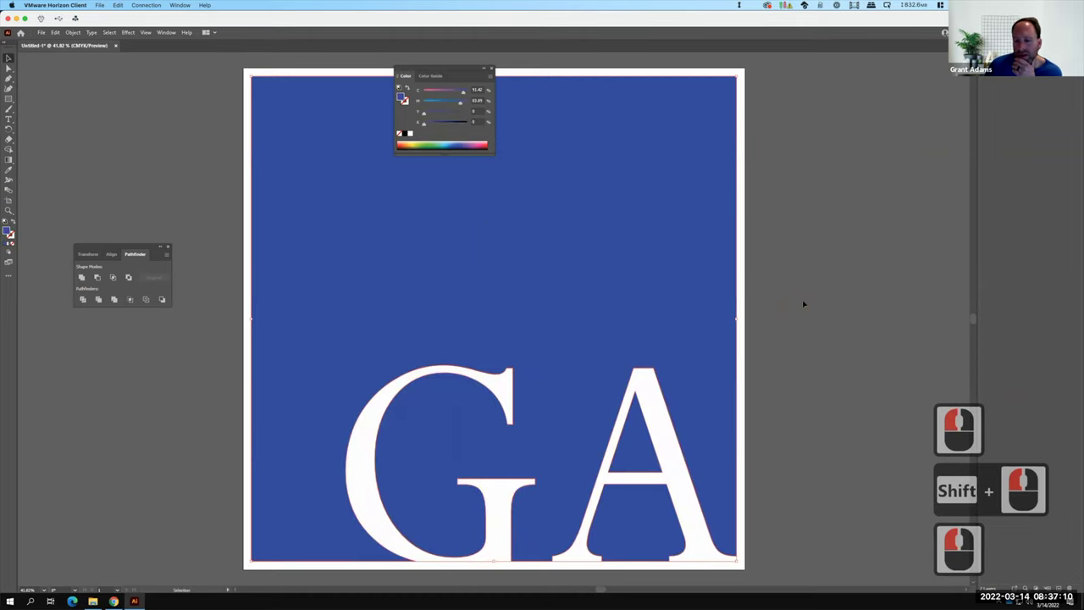
{"action": "left_click", "coordinate": [801, 320]}
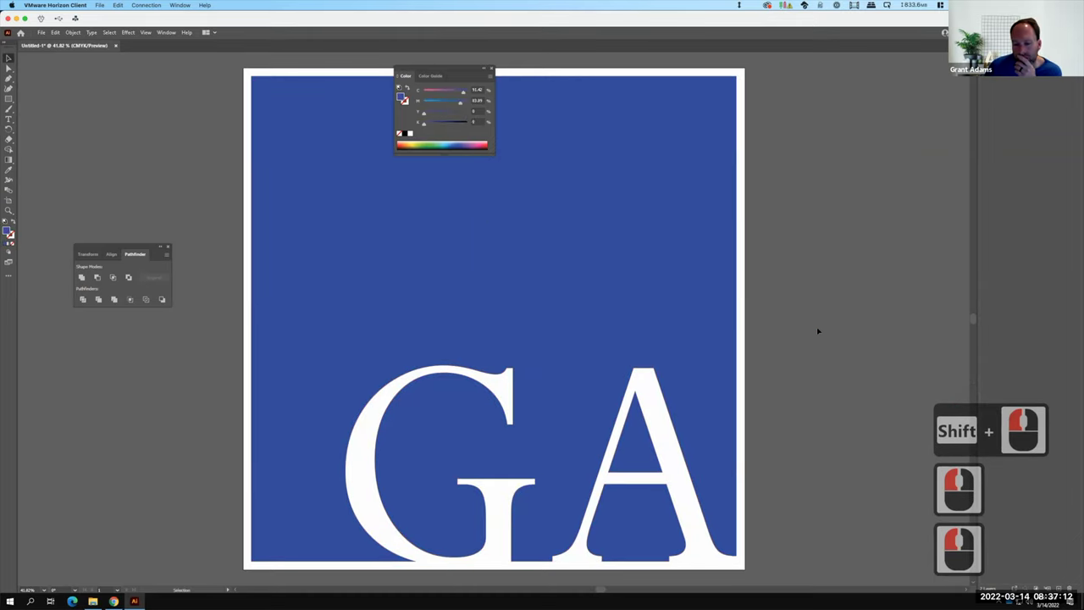
- Add another new layer and hide the layer that holds the GA logo
{"action": "key", "text": "F15"}
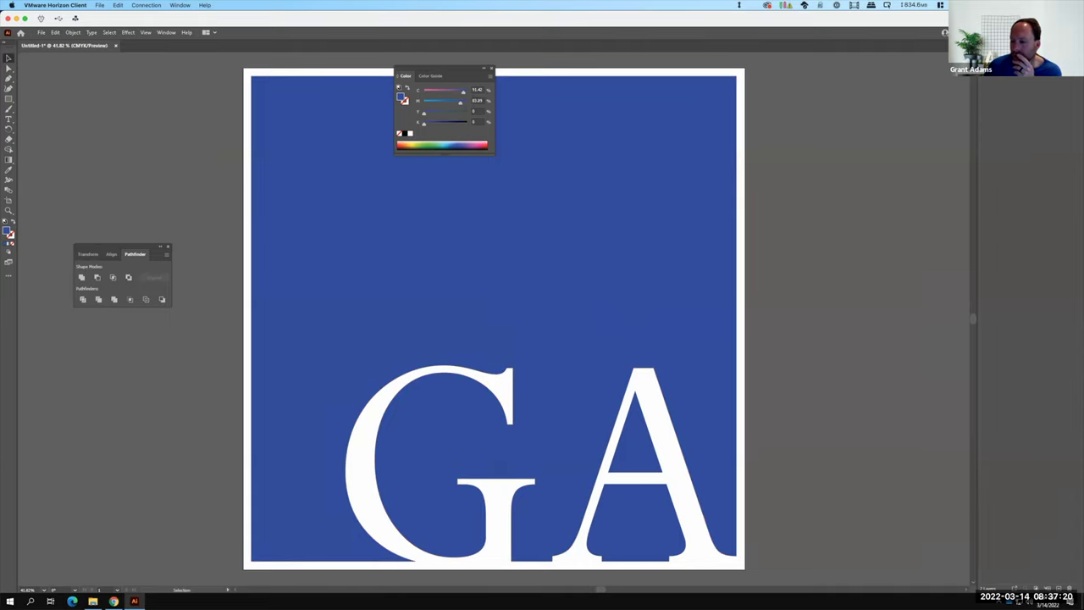
{"action": "left_click", "coordinate": [1071, 436]}
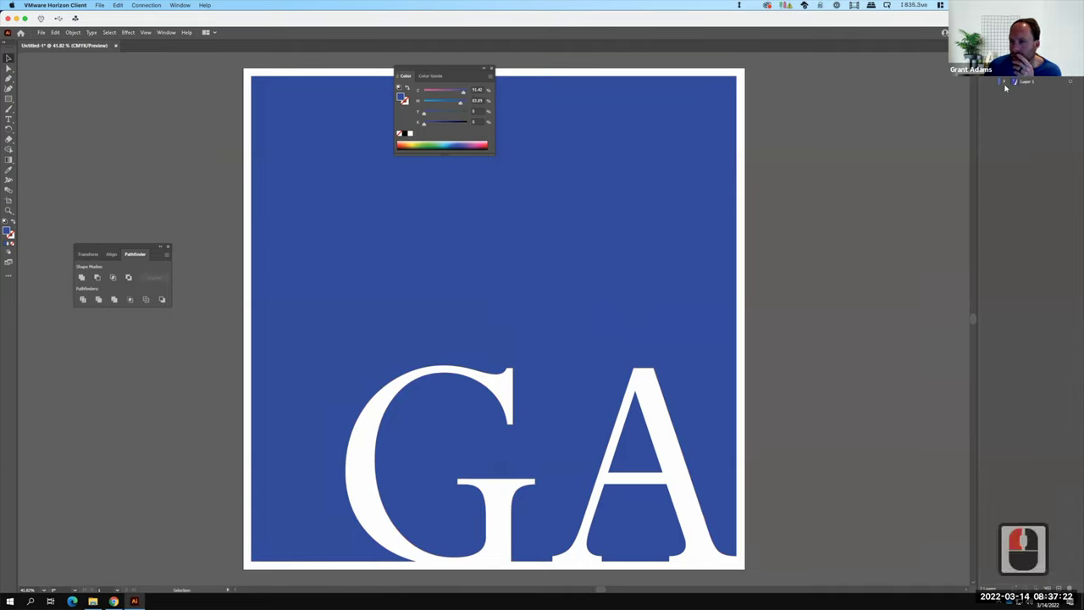
{"action": "key", "text": "Delete"}
{"action": "left_click", "coordinate": [235, 190]}
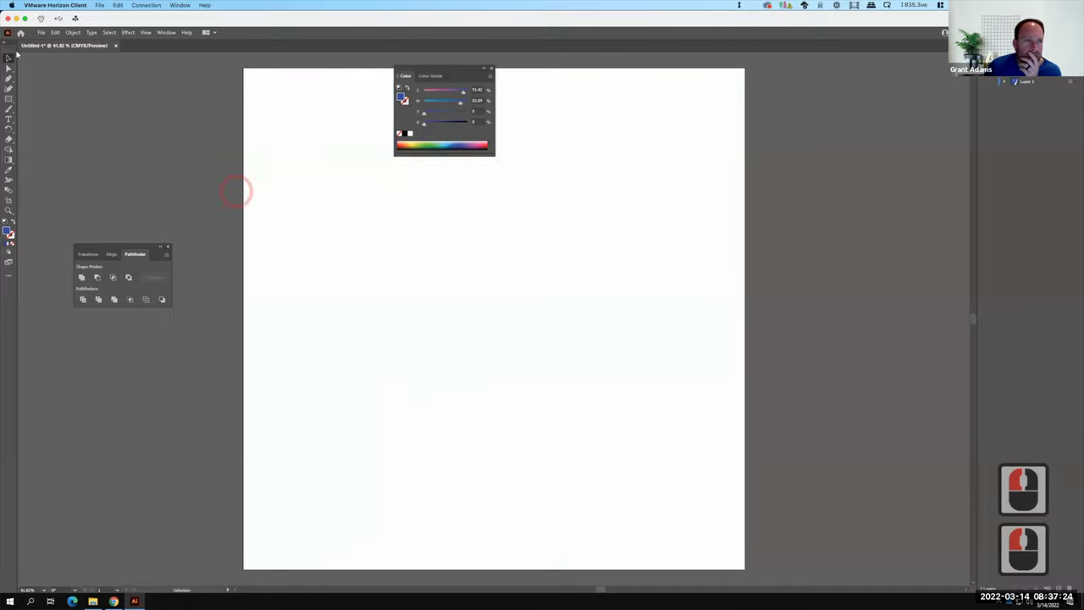
- Draw a fresh 1450 x 1450 px blue square on the empty artboard and center it
{"action": "left_click", "coordinate": [11, 98]}
{"action": "left_click", "coordinate": [259, 82]}
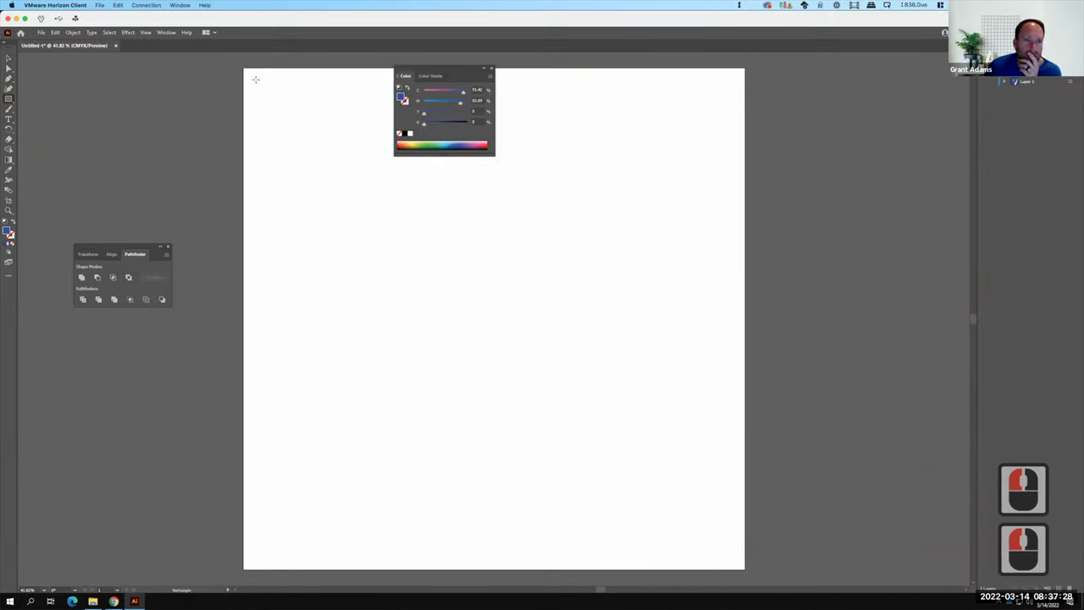
{"action": "left_click", "coordinate": [252, 76]}
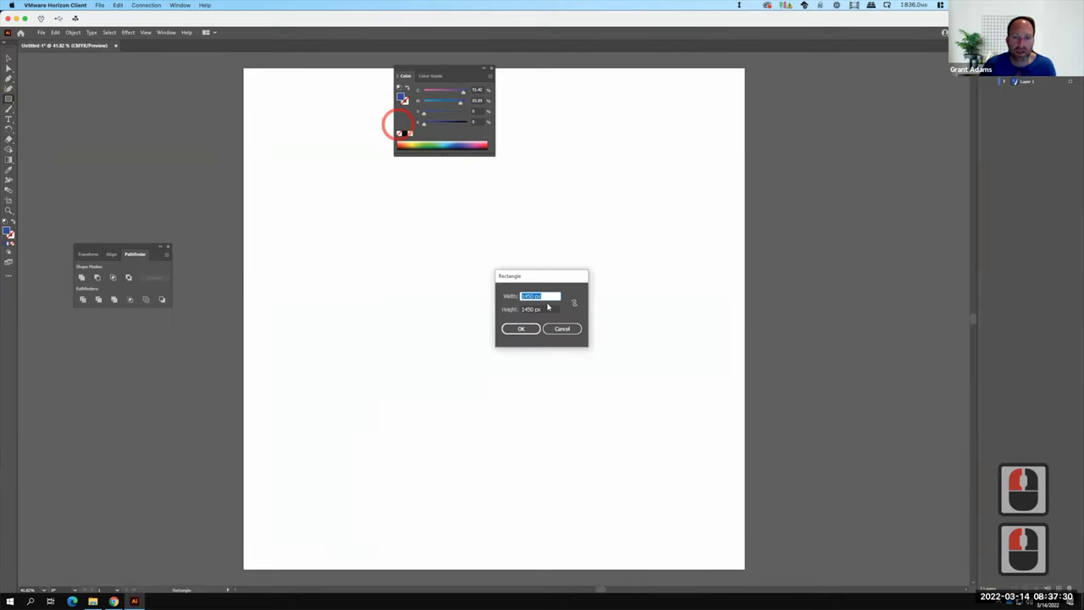
{"action": "left_click", "coordinate": [522, 328]}
{"action": "left_click", "coordinate": [377, 203]}
{"action": "left_click", "coordinate": [10, 58]}
{"action": "left_click_drag", "start_coordinate": [563, 280], "coordinate": [566, 283]}
- Create a narrow vertical rectangle 100 px wide and 1450 px high over the left part of the blue square
{"action": "left_click", "coordinate": [8, 98]}
{"action": "left_click", "coordinate": [236, 90]}
{"action": "left_click", "coordinate": [292, 73]}
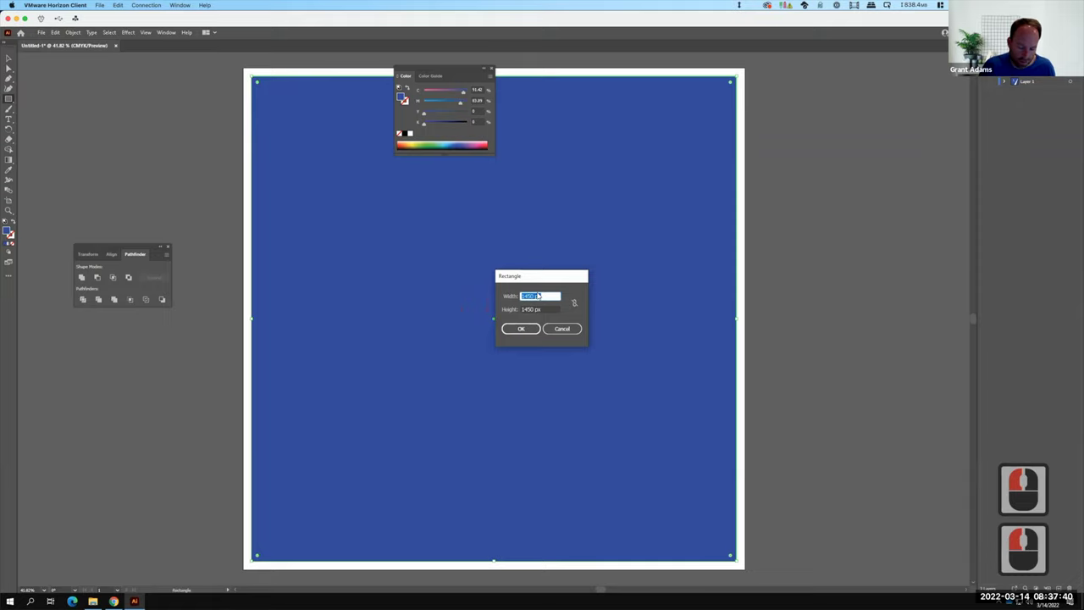
{"action": "type", "text": "100"}
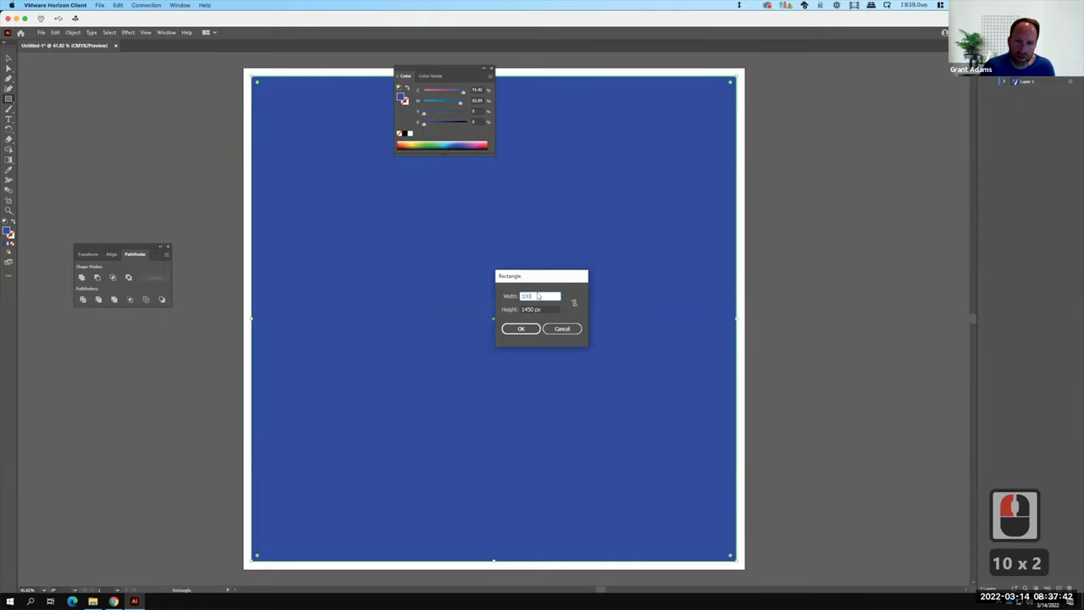
{"action": "key", "text": "Tab"}
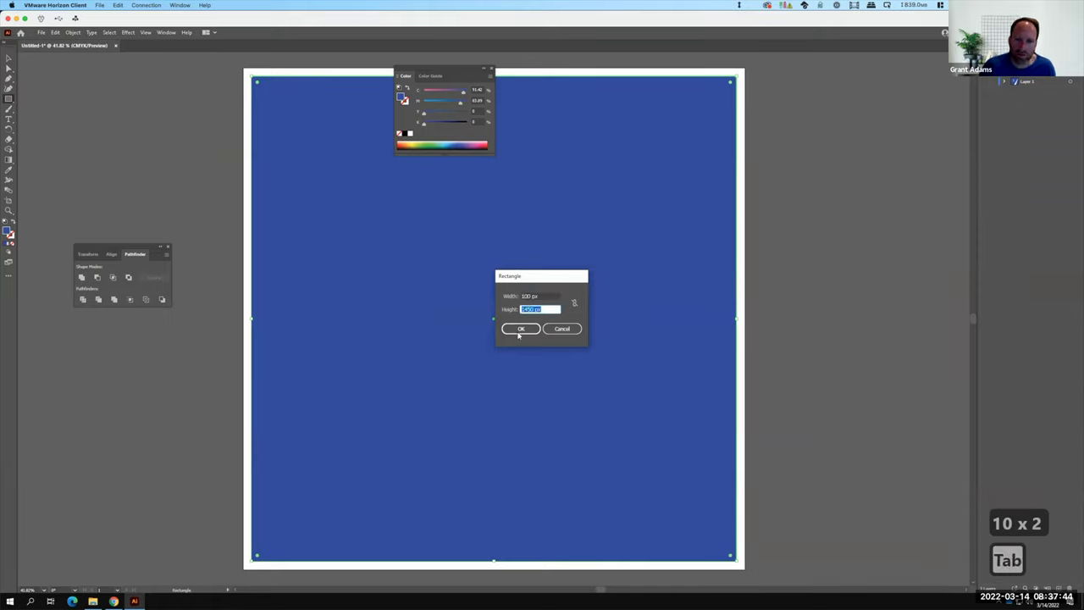
{"action": "left_click", "coordinate": [523, 330]}
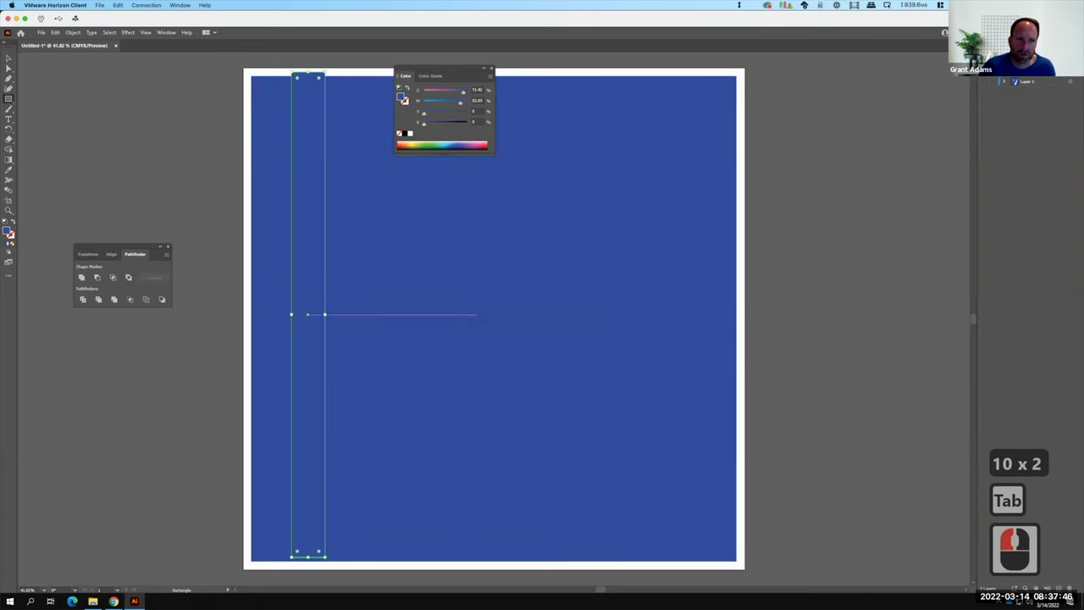
- Change the narrow rectangle's fill to purple so it stands out from the blue square, and switch to the Selection tool
{"action": "double_click", "coordinate": [11, 232]}
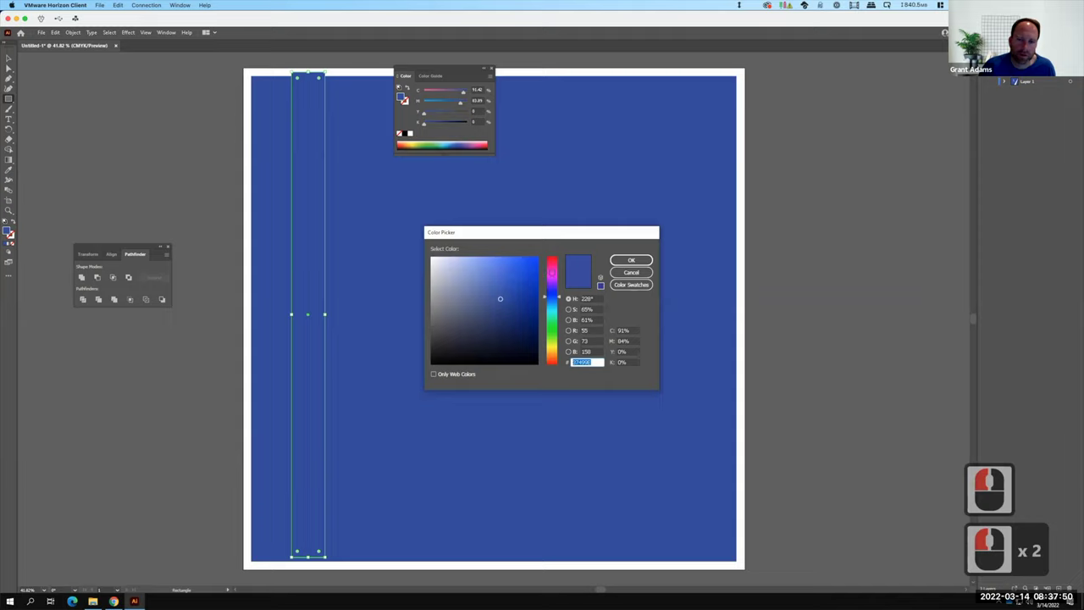
{"action": "left_click", "coordinate": [552, 276]}
{"action": "double_click", "coordinate": [631, 260]}
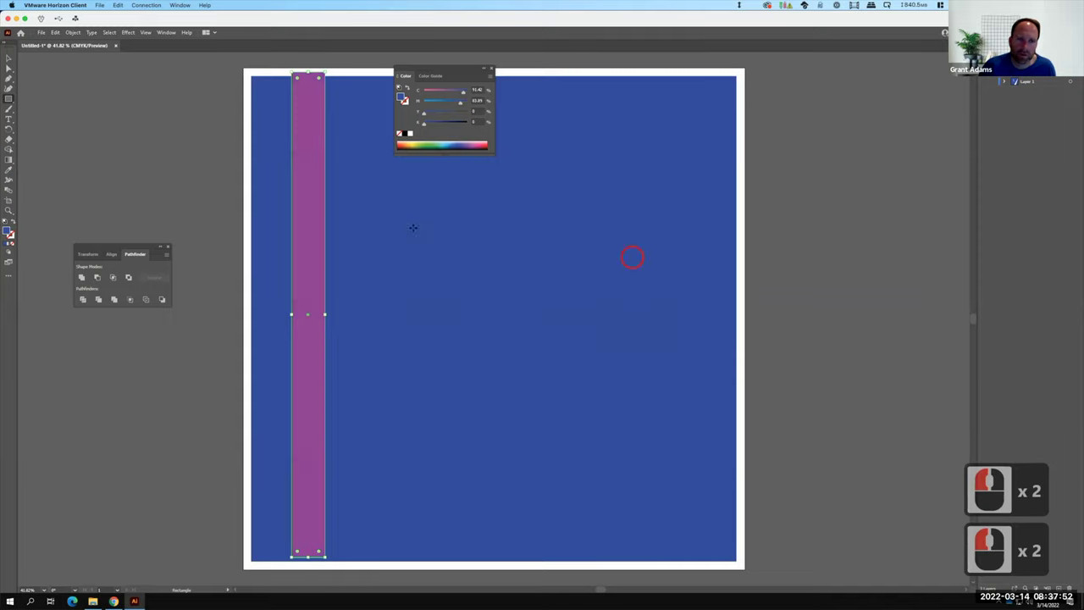
{"action": "key", "text": "v"}
{"action": "left_click", "coordinate": [353, 124]}
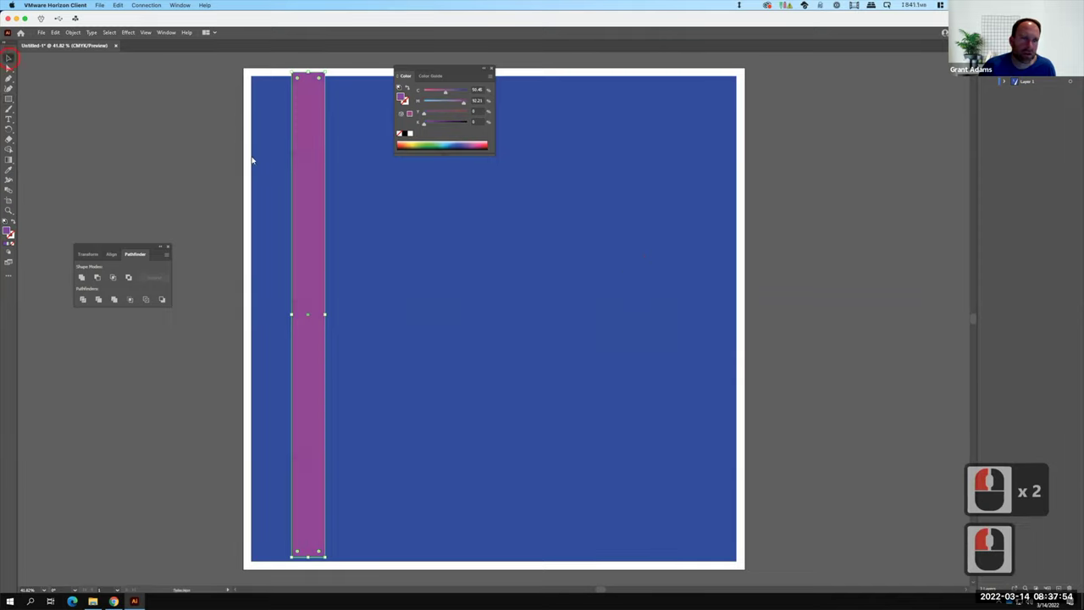
- Align the purple bar's top edge with the blue square's top edge, using the square as the key object
{"action": "left_click", "coordinate": [404, 225], "text": "shift"}
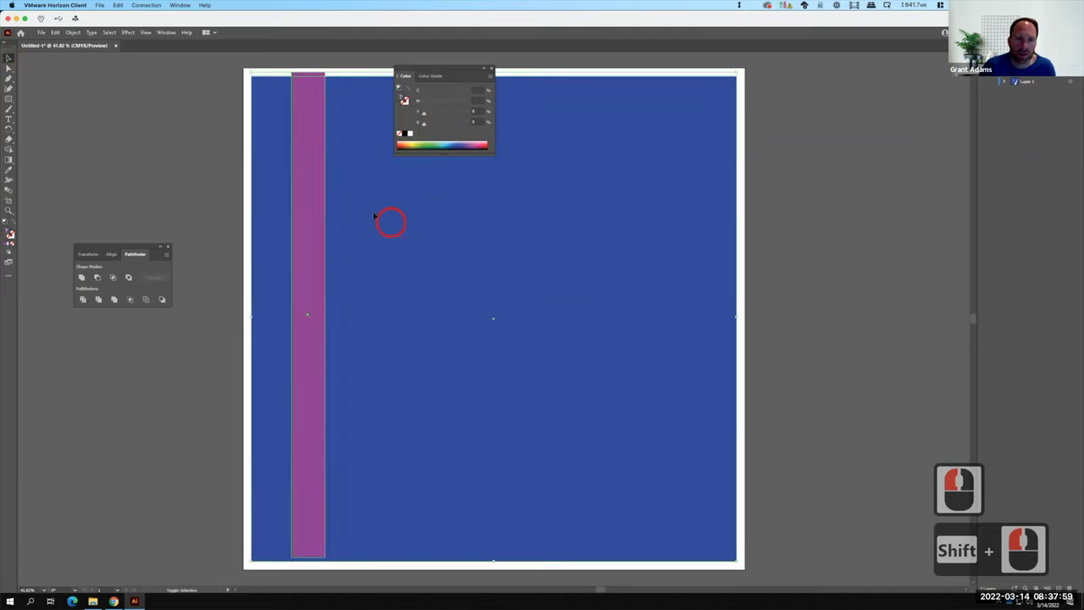
{"action": "left_click", "coordinate": [422, 219]}
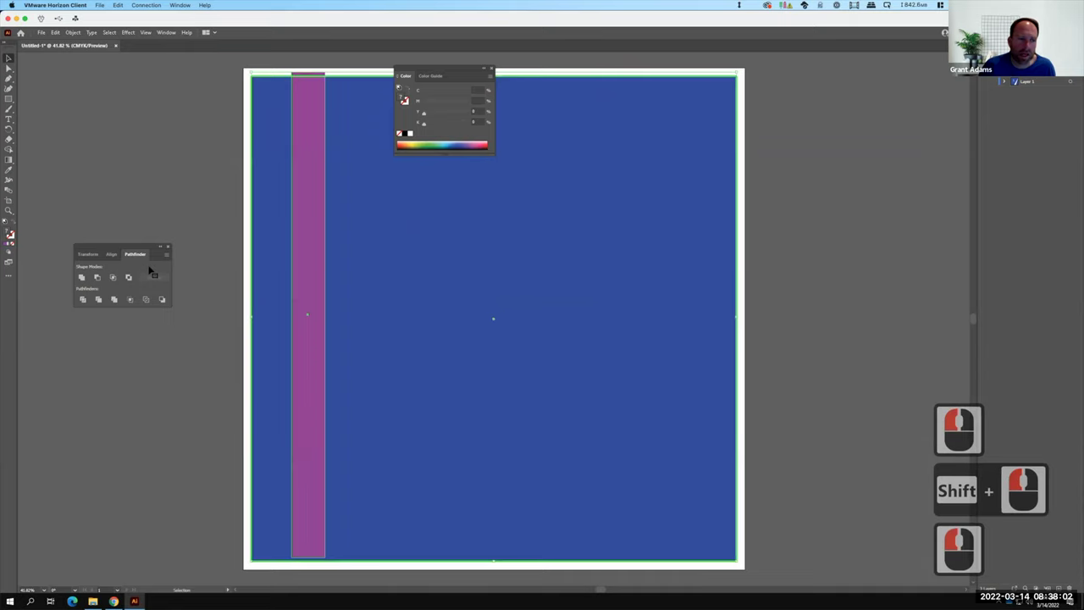
{"action": "left_click", "coordinate": [112, 255]}
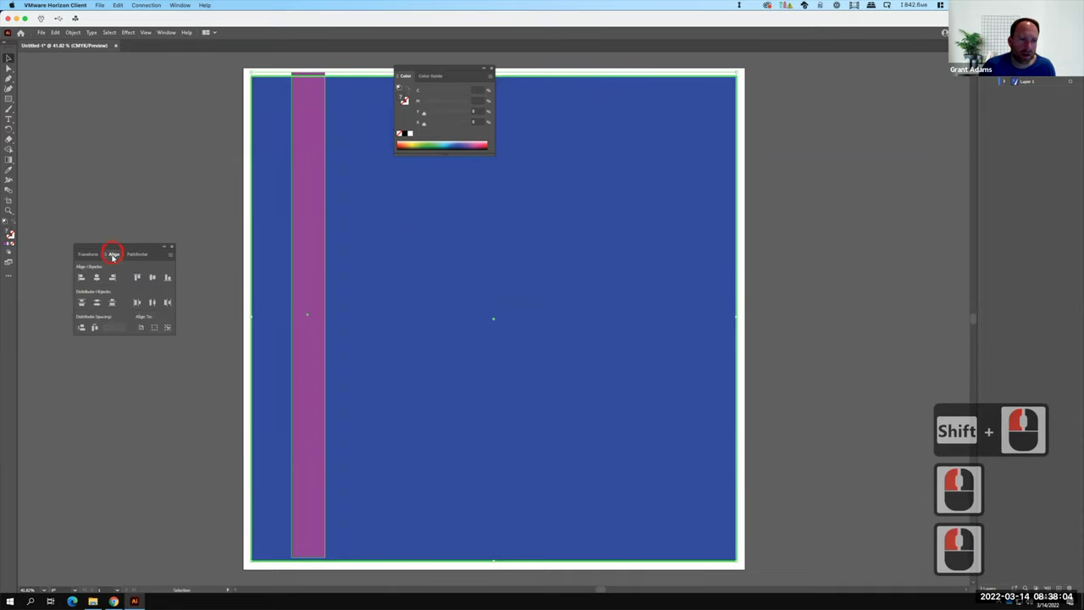
{"action": "left_click", "coordinate": [138, 278]}
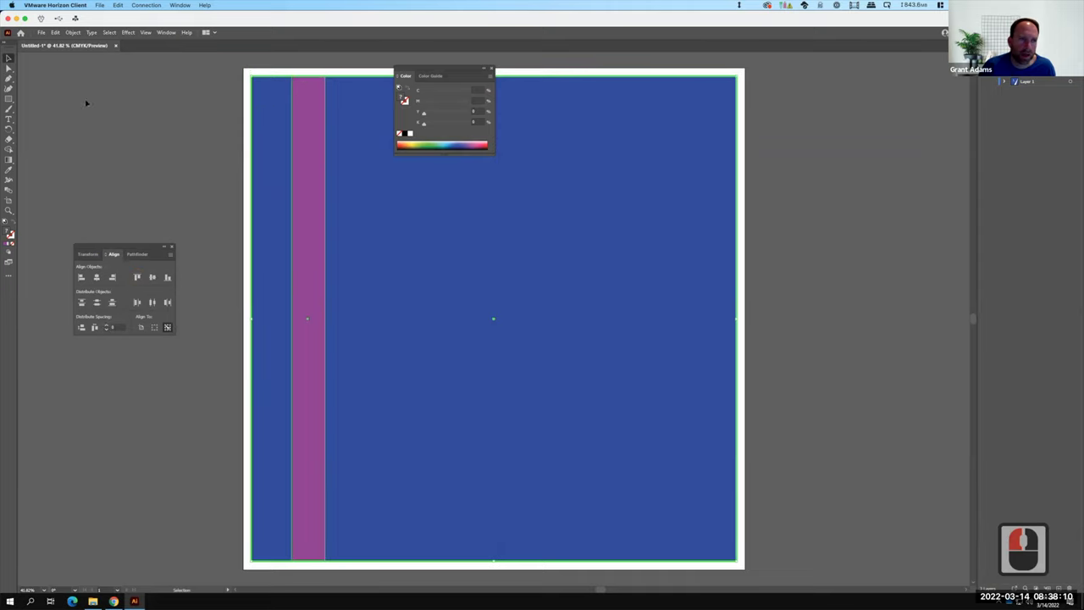
{"action": "key", "text": "F15"}
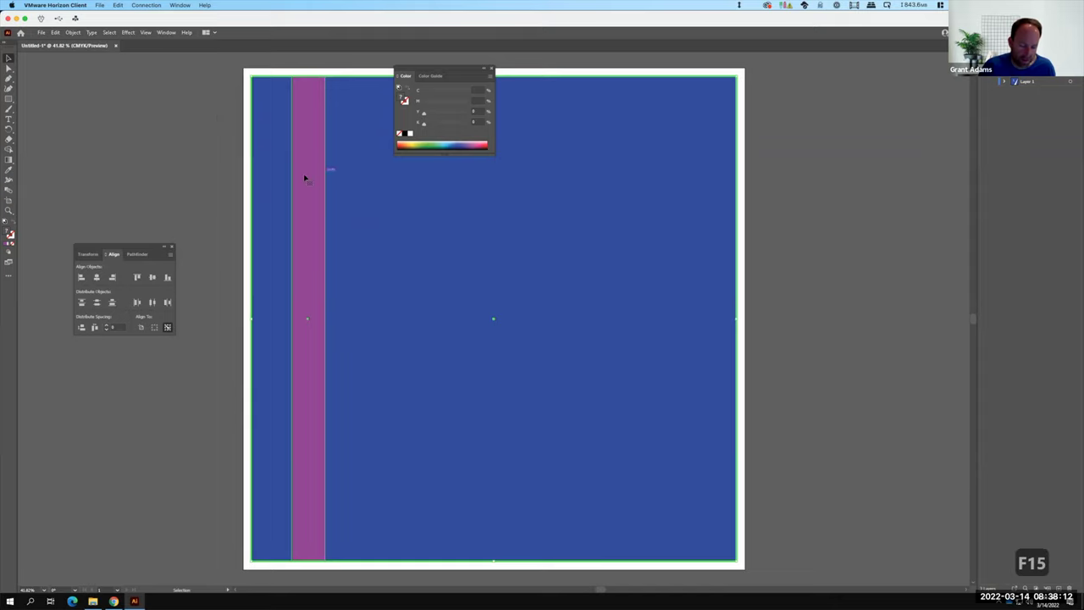
- Copy the purple bar and place two duplicates between the original bar and the middle of the blue square
{"action": "left_click", "coordinate": [161, 106]}
{"action": "left_click", "coordinate": [305, 114]}
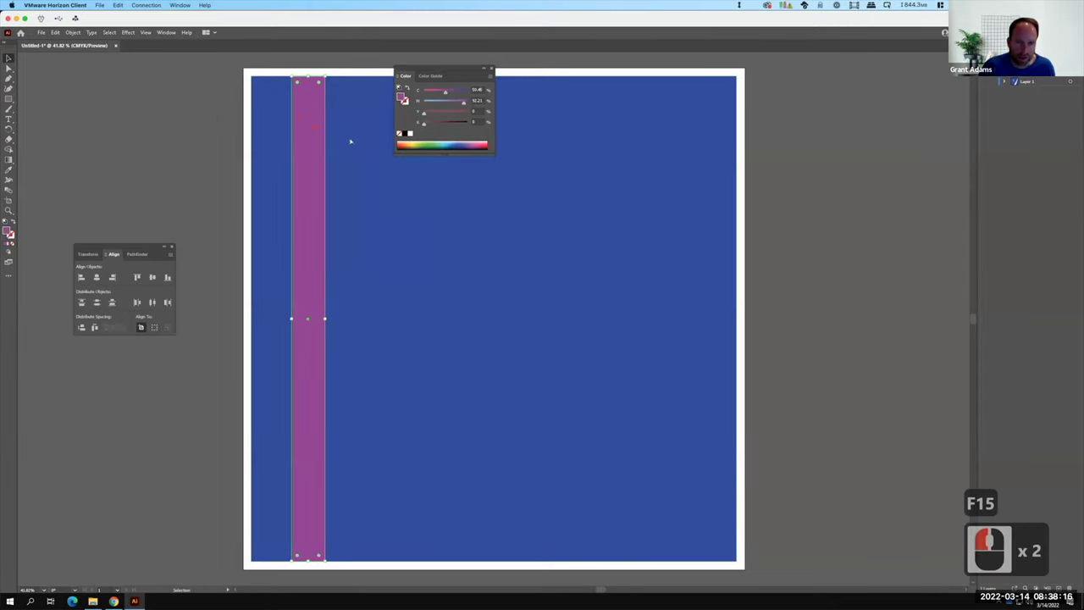
{"action": "key", "text": "ctrl+c"}
{"action": "key", "text": "ctrl+v"}
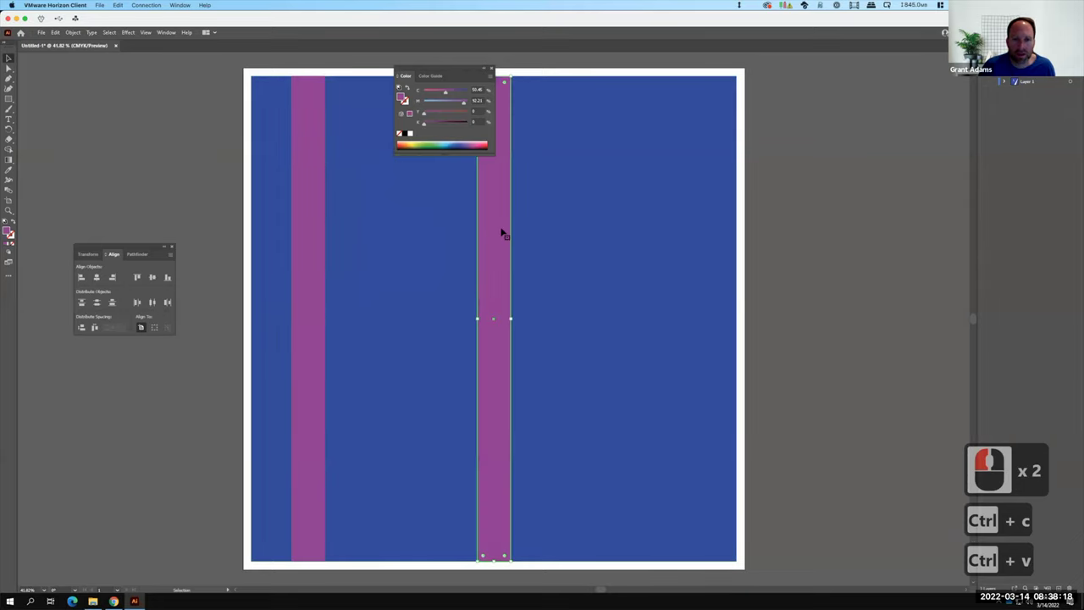
{"action": "left_click_drag", "start_coordinate": [492, 238], "coordinate": [373, 245]}
{"action": "key", "text": "ctrl+v"}
{"action": "left_click_drag", "start_coordinate": [503, 259], "coordinate": [423, 261]}
- Paste four more purple bars, one at the square's center and three spread across its right half
{"action": "key", "text": "ctrl+v"}
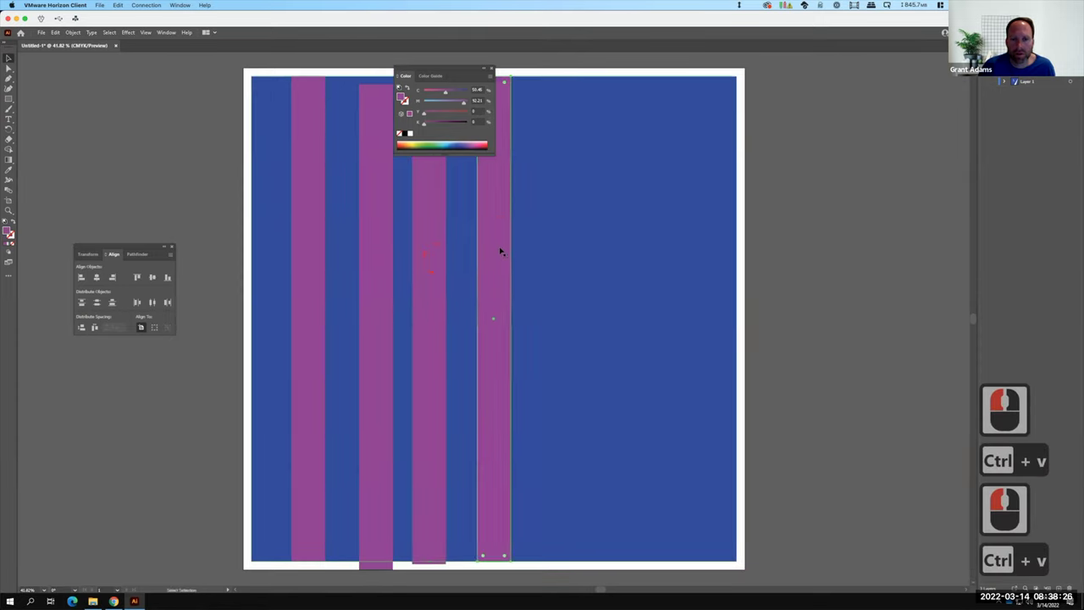
{"action": "key", "text": "ctrl+v"}
{"action": "left_click_drag", "start_coordinate": [503, 244], "coordinate": [566, 246]}
{"action": "left_click", "coordinate": [500, 207]}
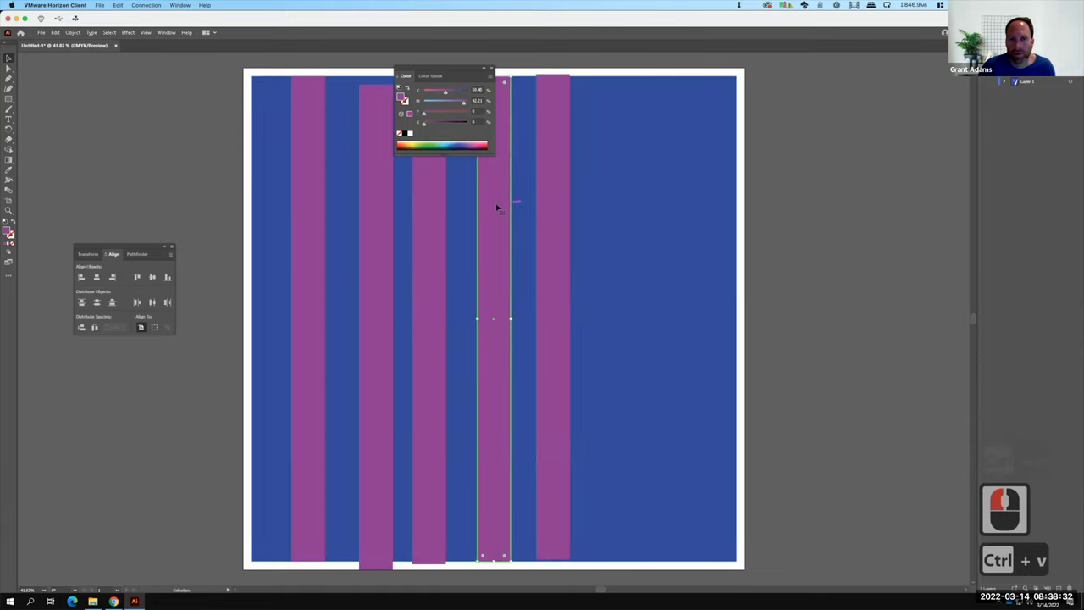
{"action": "mouse_move", "coordinate": [640, 210]}
{"action": "left_mouse_down"}
{"action": "mouse_move", "coordinate": [630, 209]}
{"action": "mouse_move", "coordinate": [653, 221]}
{"action": "left_mouse_up"}
{"action": "key", "text": "ctrl+z"}
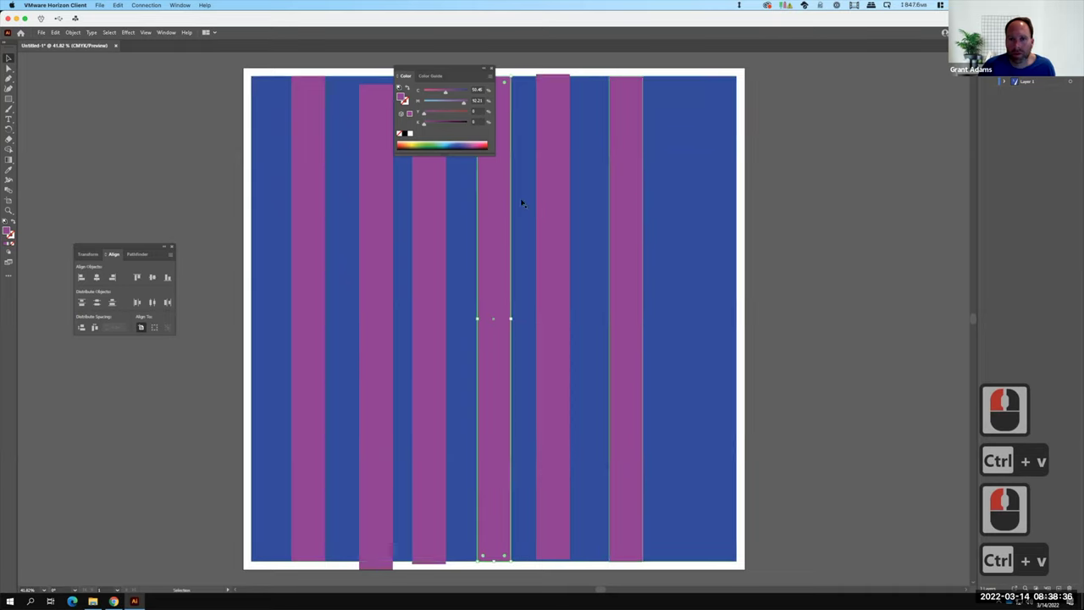
{"action": "left_click_drag", "start_coordinate": [551, 203], "coordinate": [694, 204]}
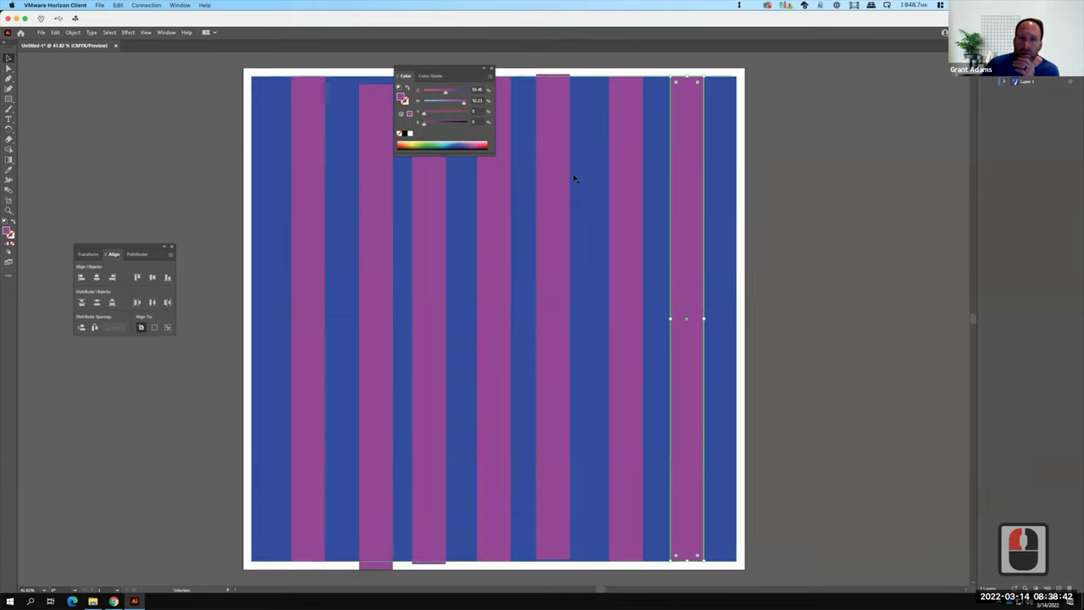
- Select all the purple bars together with the blue square and make the square the key object for alignment
{"action": "left_click", "coordinate": [407, 208]}
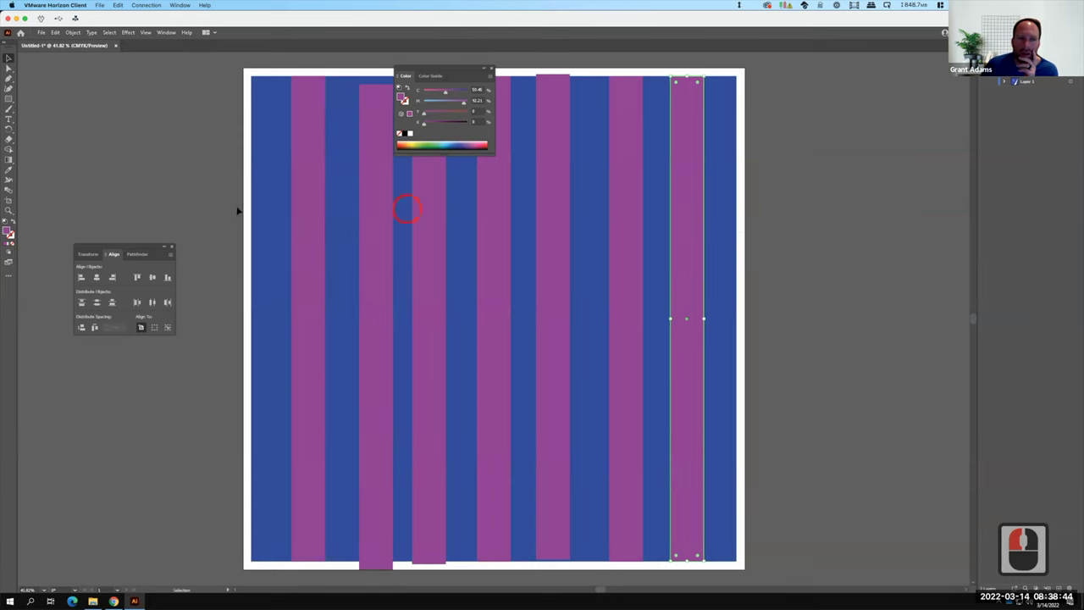
{"action": "key", "text": "ctrl+a"}
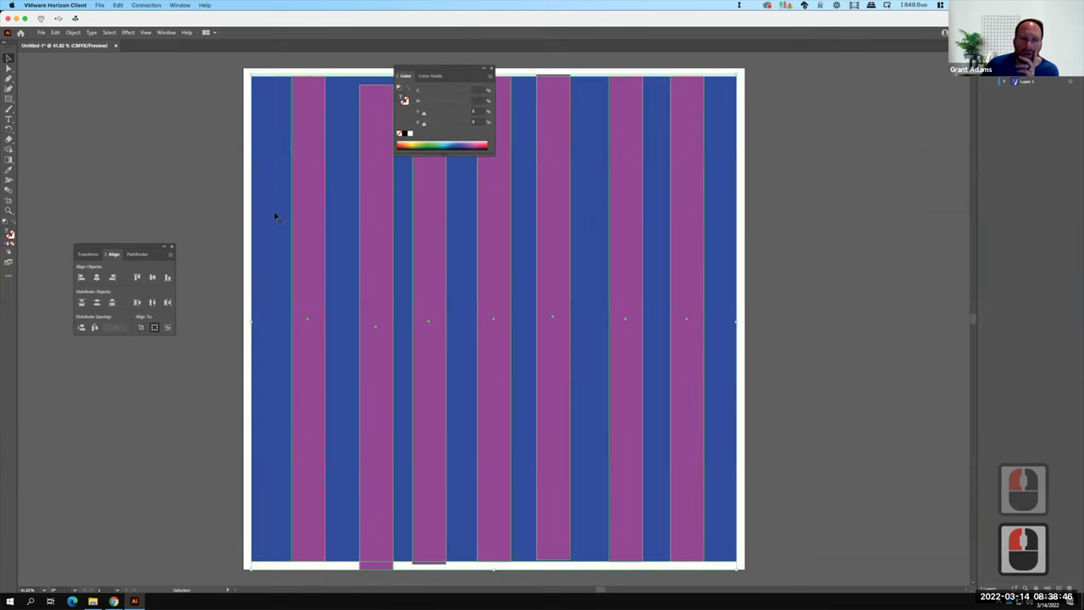
{"action": "left_click", "coordinate": [276, 215]}
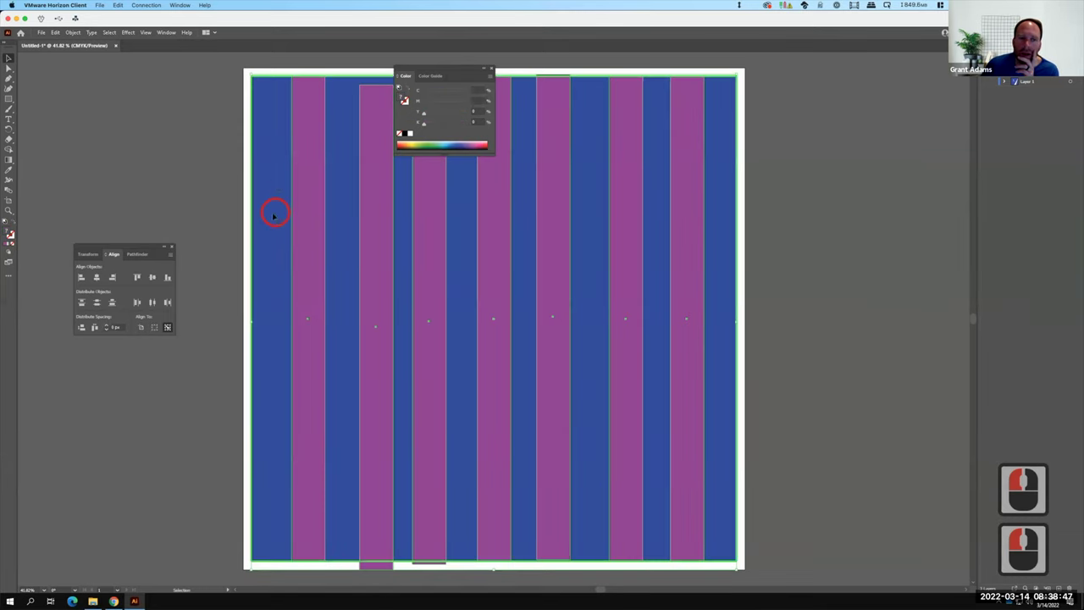
- Align the purple stripes' top edges to the blue square and distribute them horizontally with 100 px spacing
{"action": "left_click", "coordinate": [138, 277]}
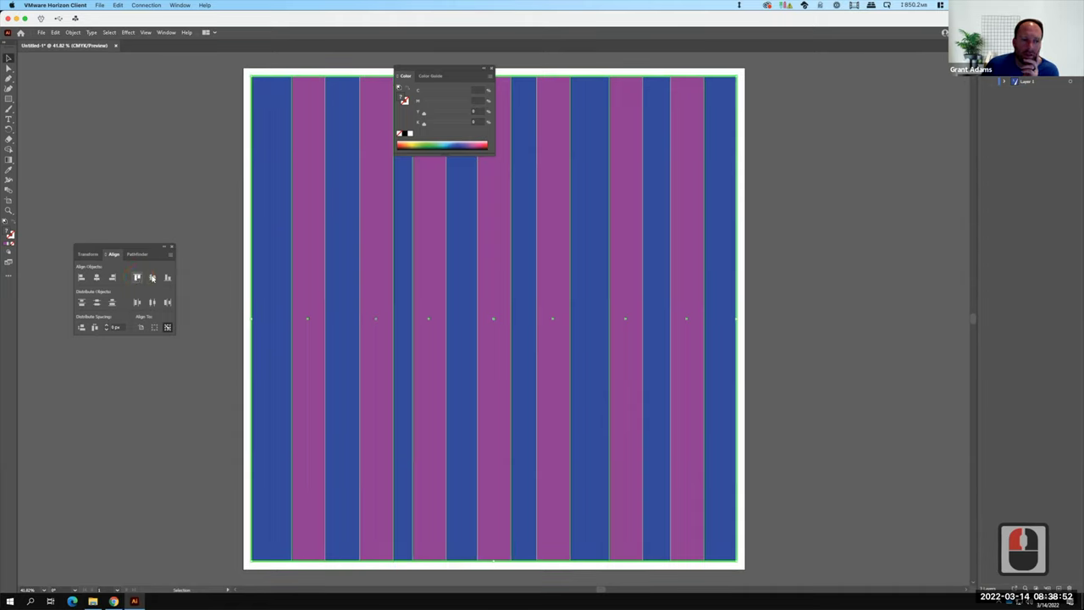
{"action": "left_click", "coordinate": [116, 327]}
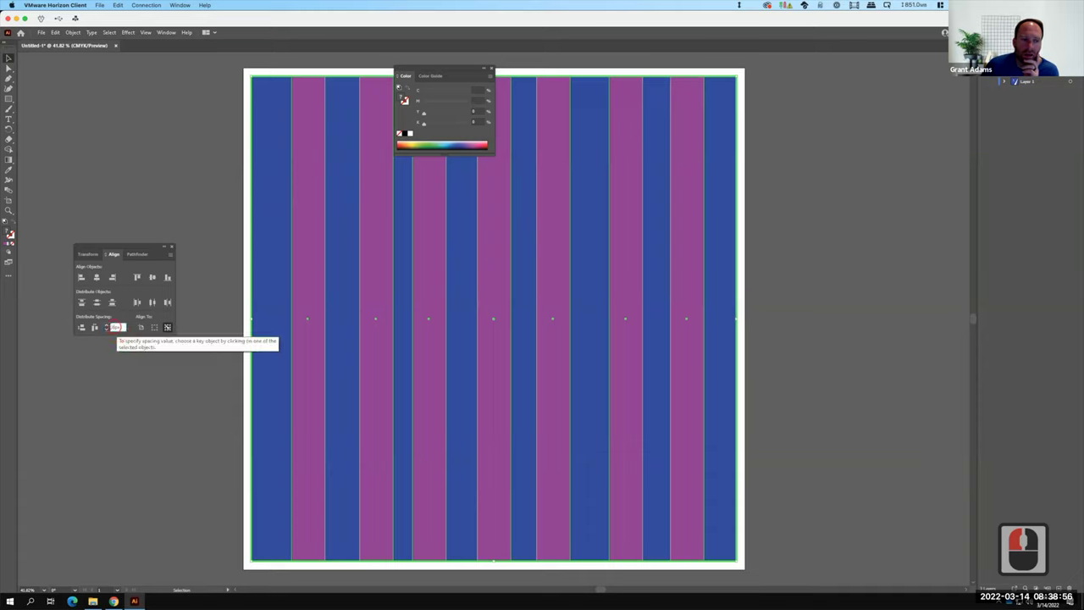
{"action": "left_click", "coordinate": [109, 332]}
{"action": "type", "text": "10"}
{"action": "key", "text": "Tab"}
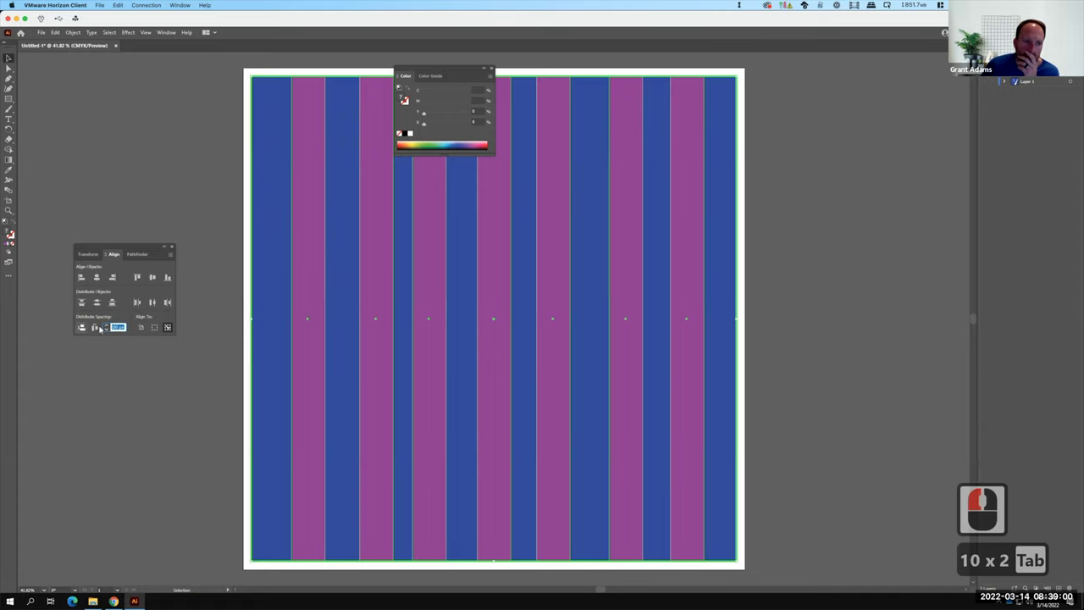
{"action": "left_click", "coordinate": [94, 327]}
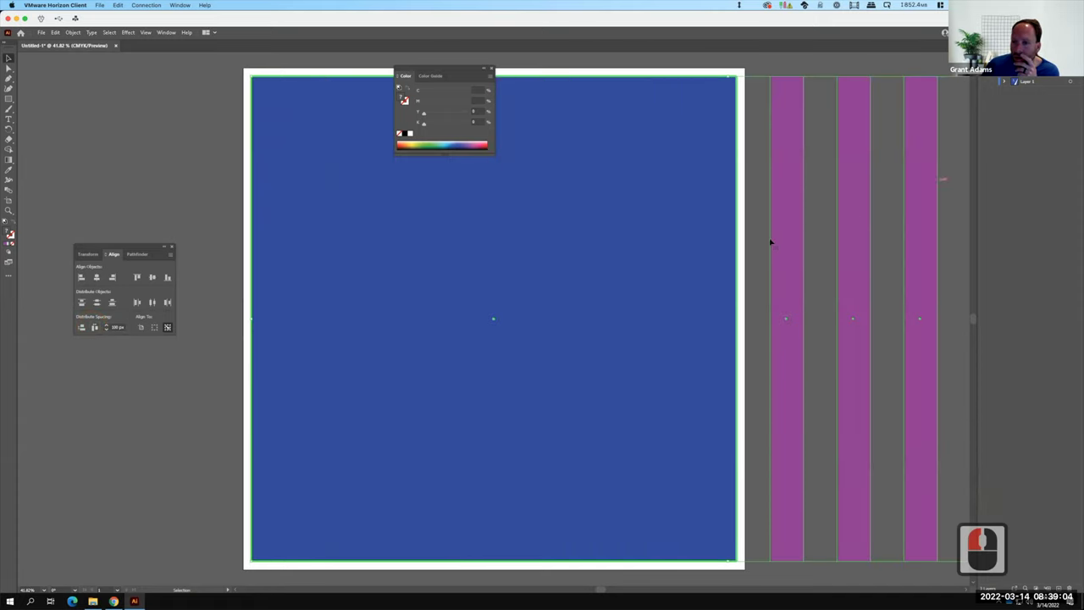
- Select all seven purple stripes beside the artboard and move them together onto the blue square, centred horizontally
{"action": "left_click", "coordinate": [752, 188]}
{"action": "left_click", "coordinate": [859, 272]}
{"action": "left_click", "coordinate": [725, 293]}
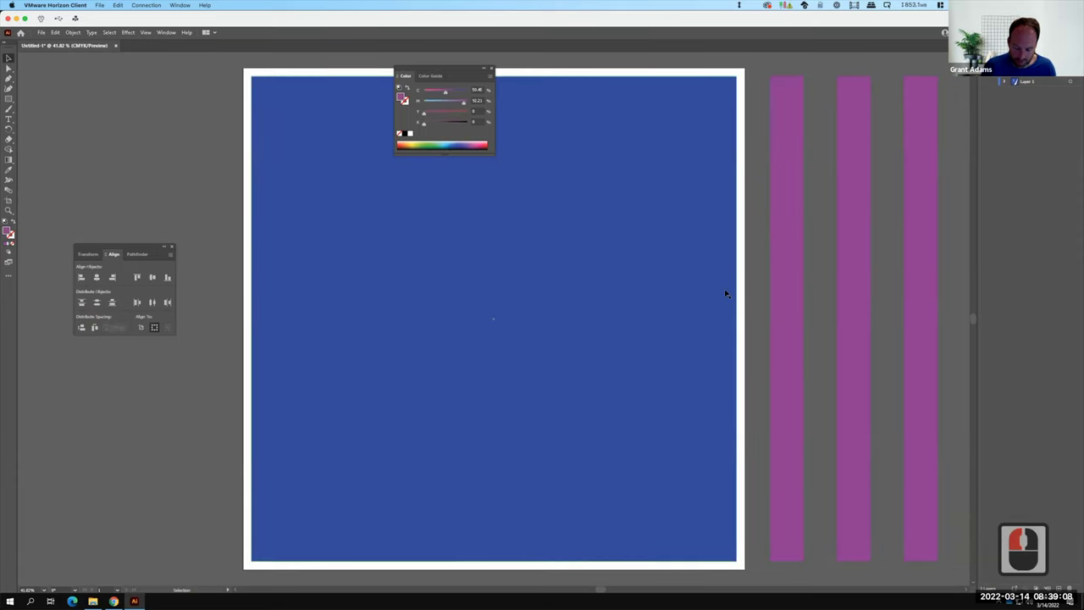
{"action": "key", "text": "ctrl+minus"}
{"action": "key", "text": "ctrl+minus"}
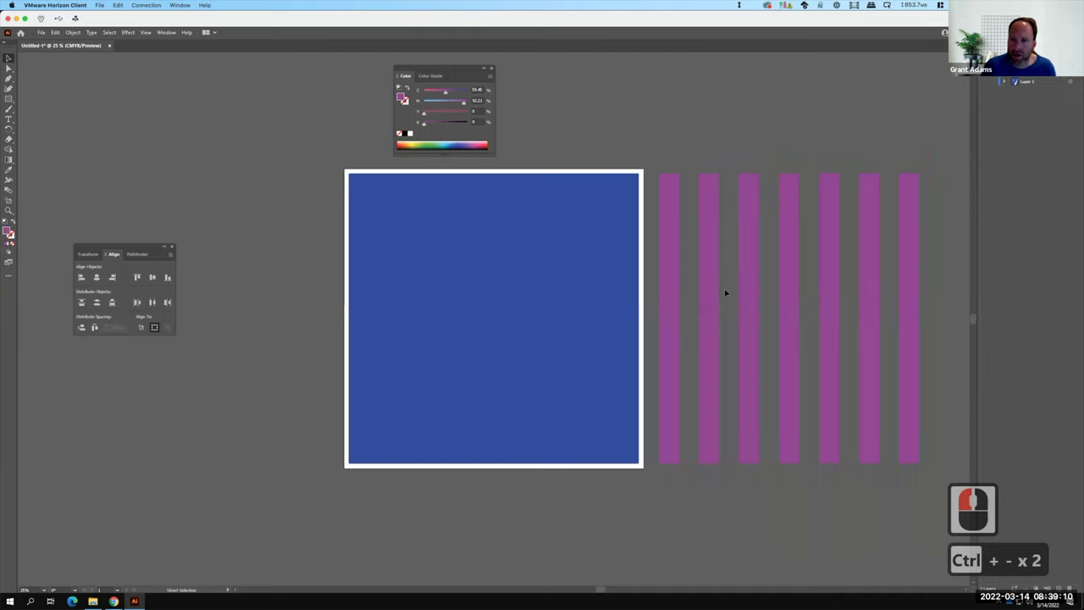
{"action": "key", "text": "F15"}
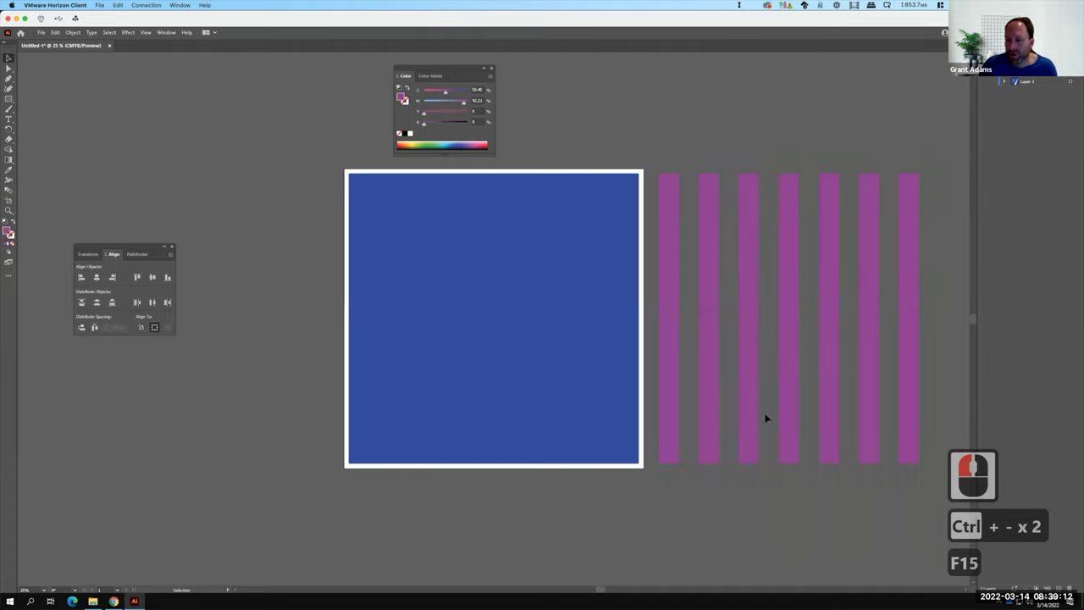
{"action": "left_click", "coordinate": [671, 380]}
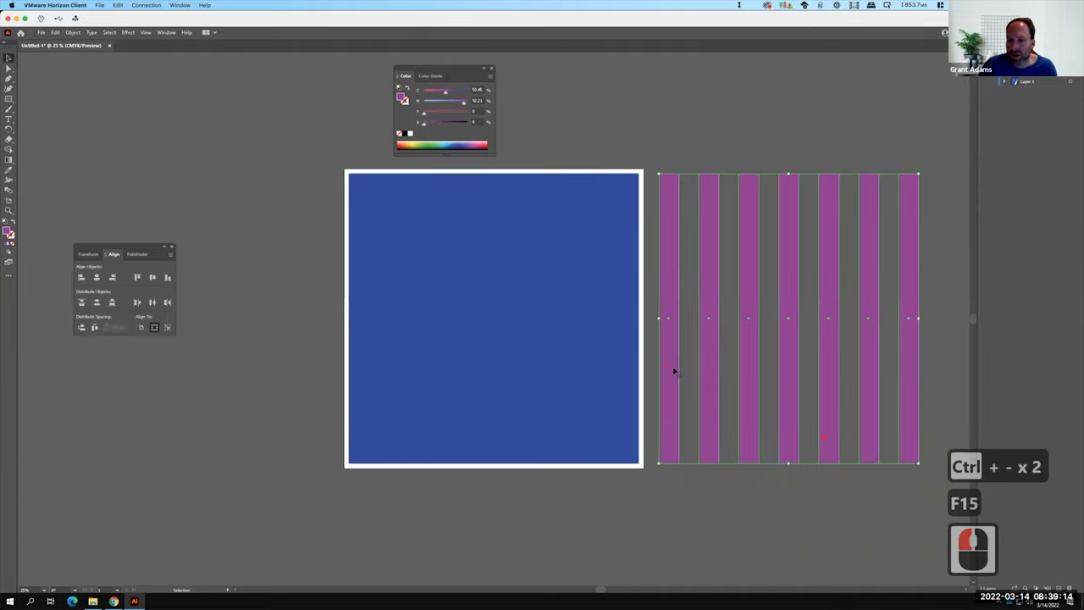
{"action": "left_click_drag", "start_coordinate": [672, 366], "coordinate": [379, 370]}
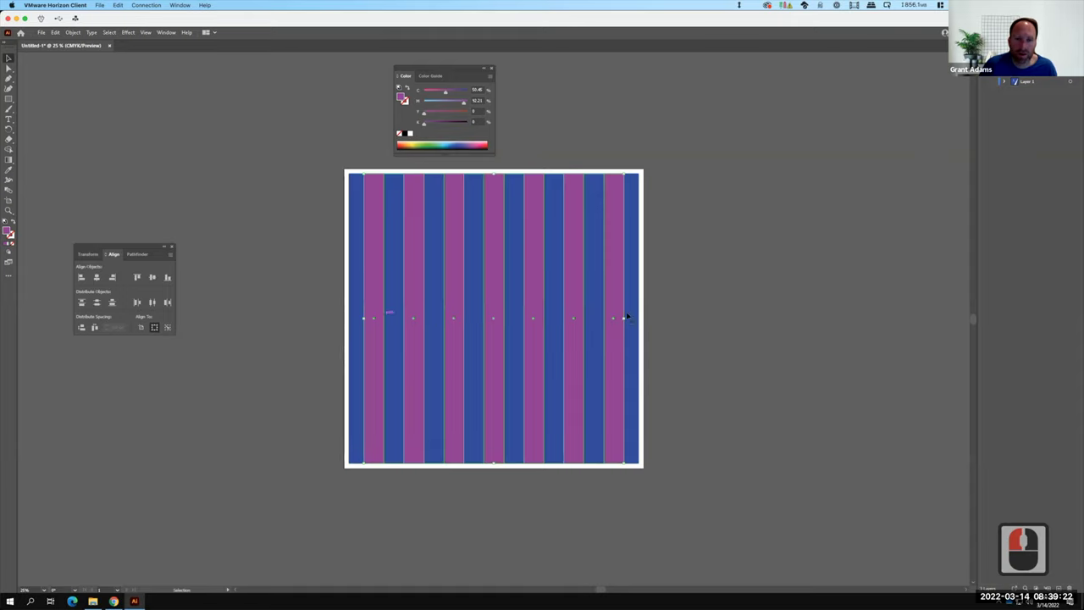
{"action": "left_click", "coordinate": [711, 309]}
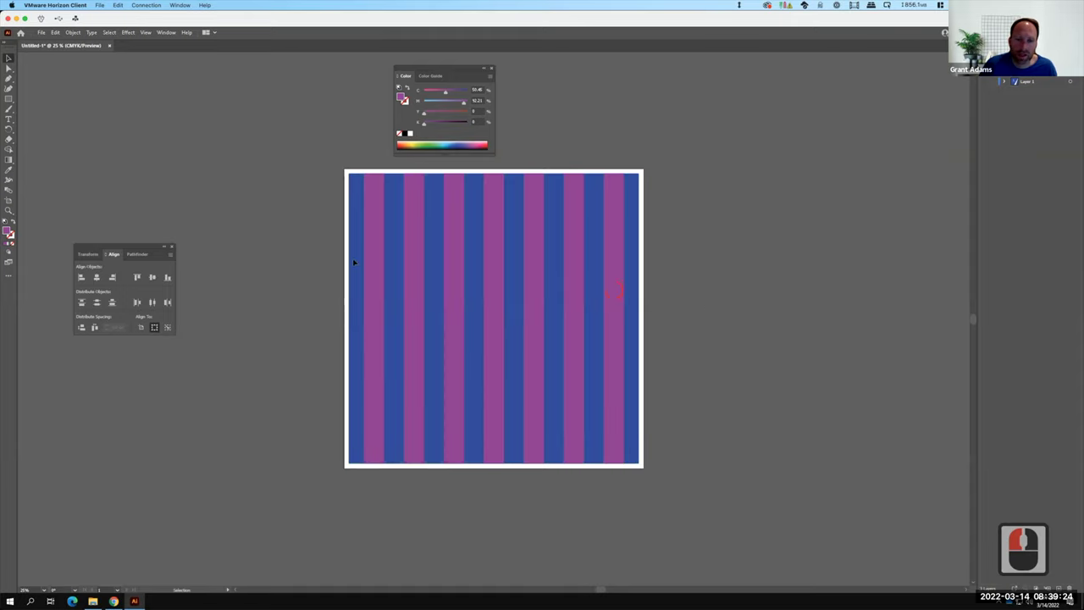
- Select the seven purple stripes without the blue square and group them
{"action": "left_click", "coordinate": [308, 257]}
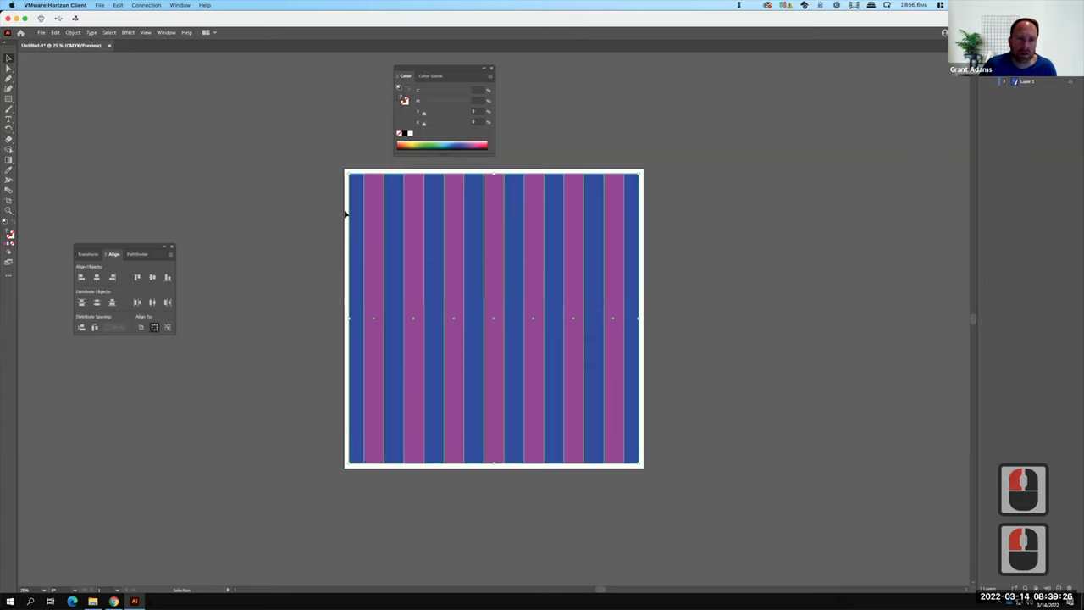
{"action": "left_click", "coordinate": [614, 224]}
{"action": "left_click", "coordinate": [576, 234], "text": "shift"}
{"action": "left_click", "coordinate": [530, 237], "text": "shift"}
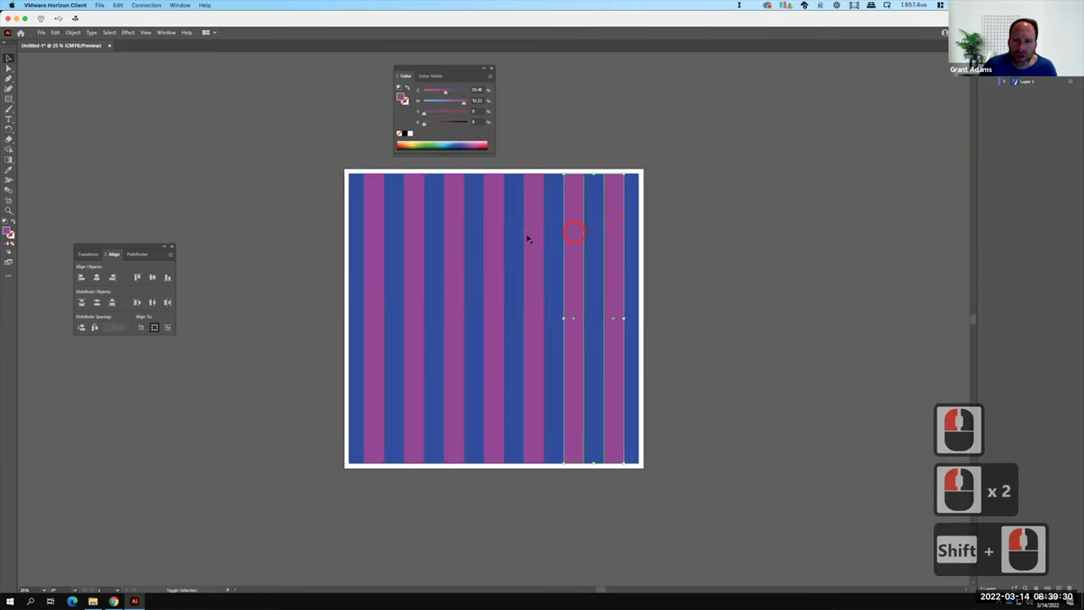
{"action": "left_click", "coordinate": [488, 240], "text": "shift"}
{"action": "left_click", "coordinate": [449, 241], "text": "shift"}
{"action": "left_click", "coordinate": [410, 242], "text": "shift"}
{"action": "left_click", "coordinate": [370, 242], "text": "shift"}
{"action": "left_click", "coordinate": [374, 238], "text": "shift"}
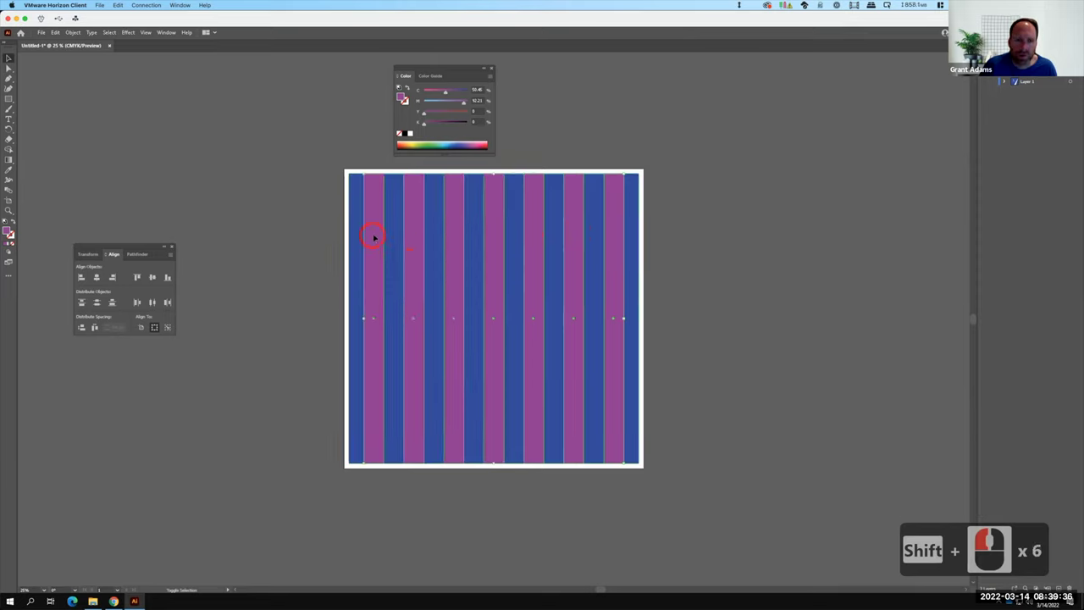
{"action": "right_click", "coordinate": [374, 237]}
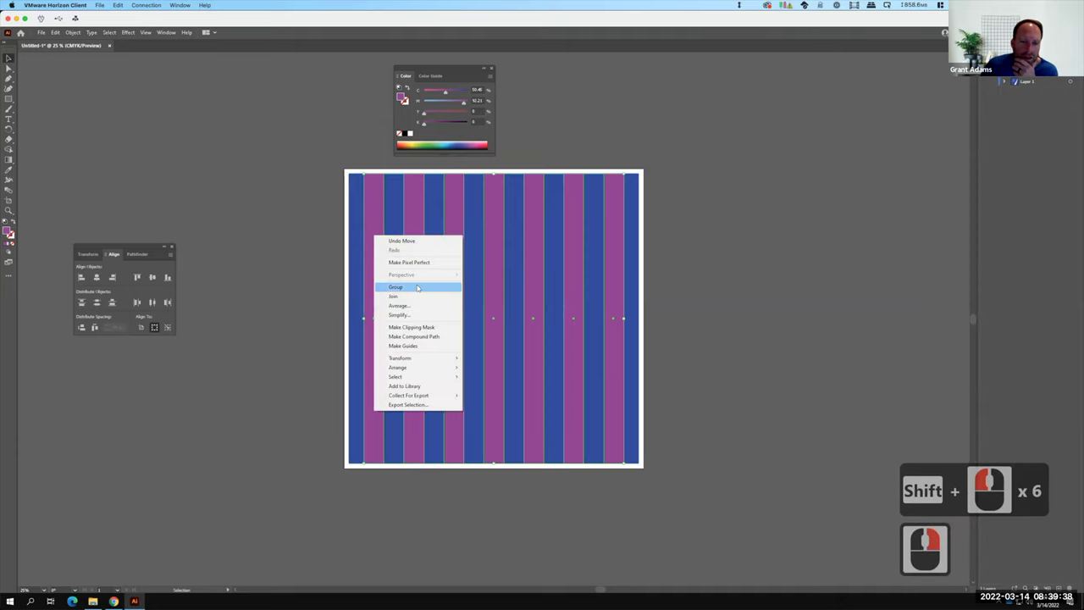
{"action": "left_click", "coordinate": [417, 288]}
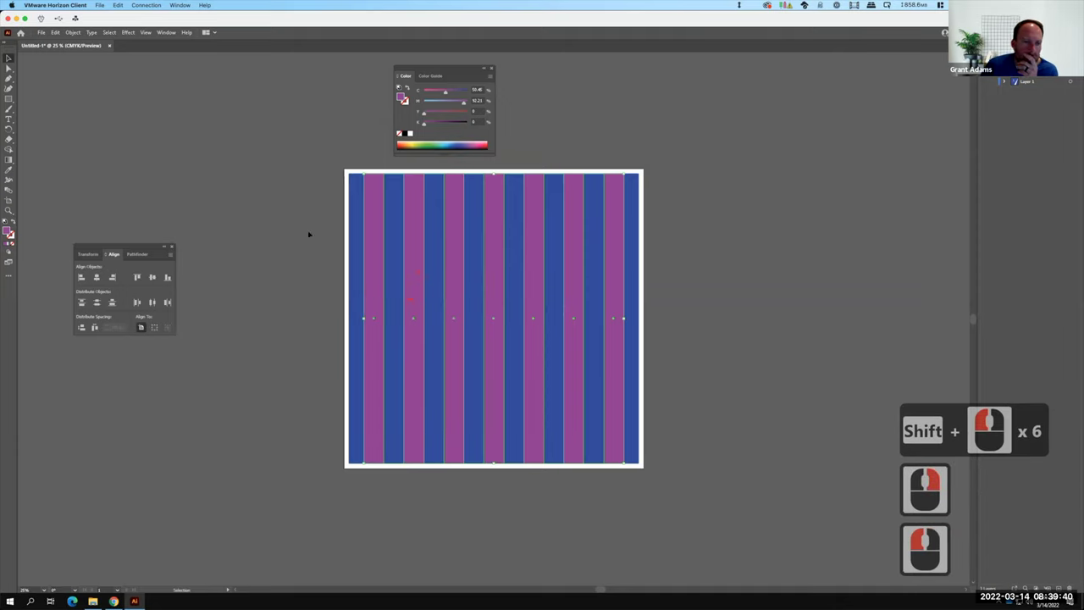
- Align the stripe group to the blue square as key object and subtract it from the square with Minus Front
{"action": "left_click", "coordinate": [356, 218]}
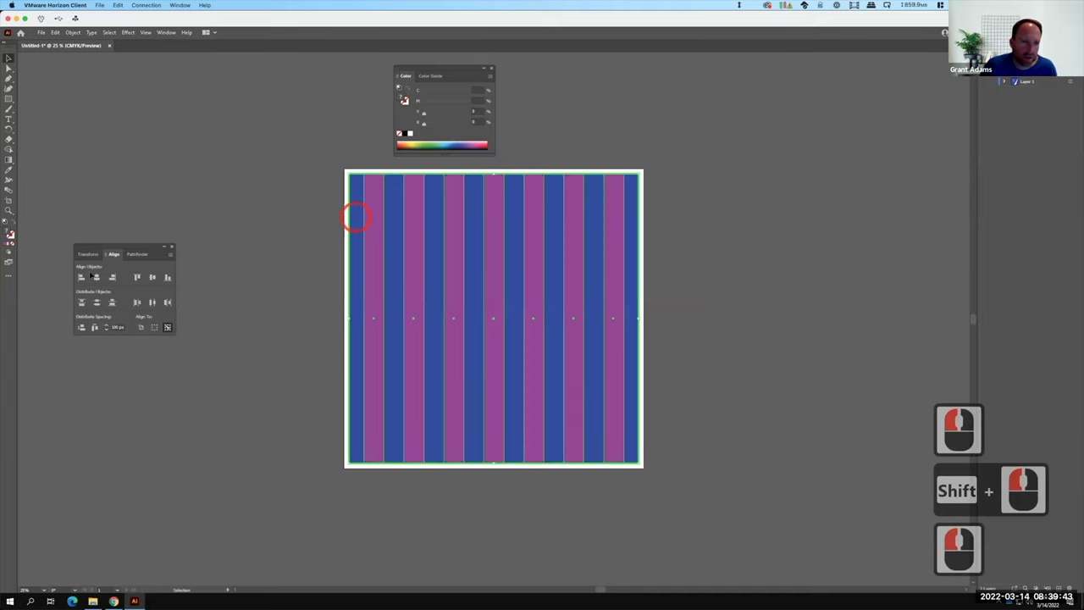
{"action": "left_click", "coordinate": [136, 276]}
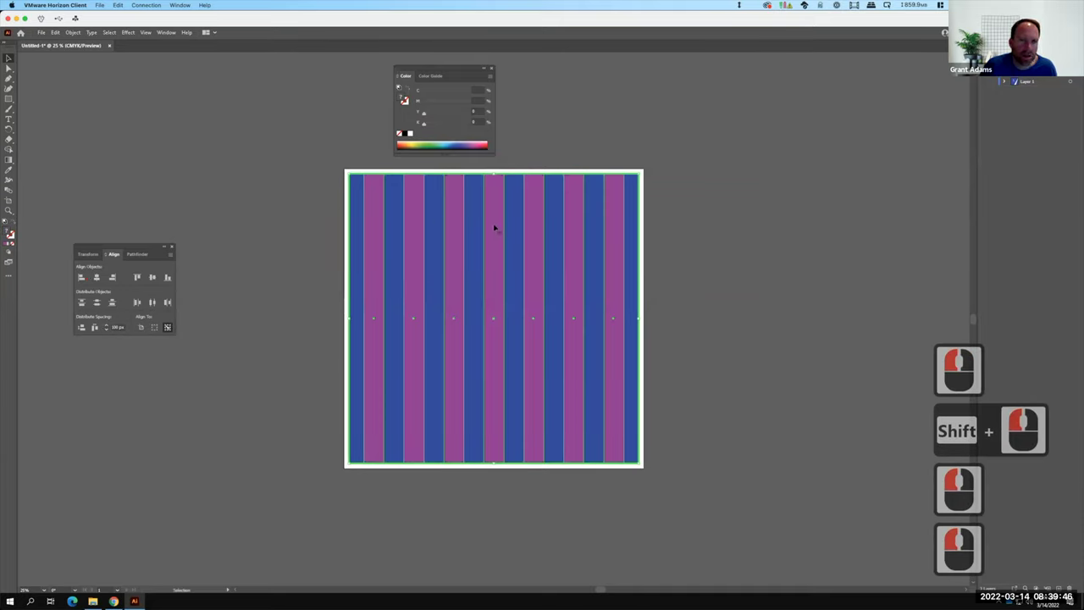
{"action": "left_click", "coordinate": [138, 254]}
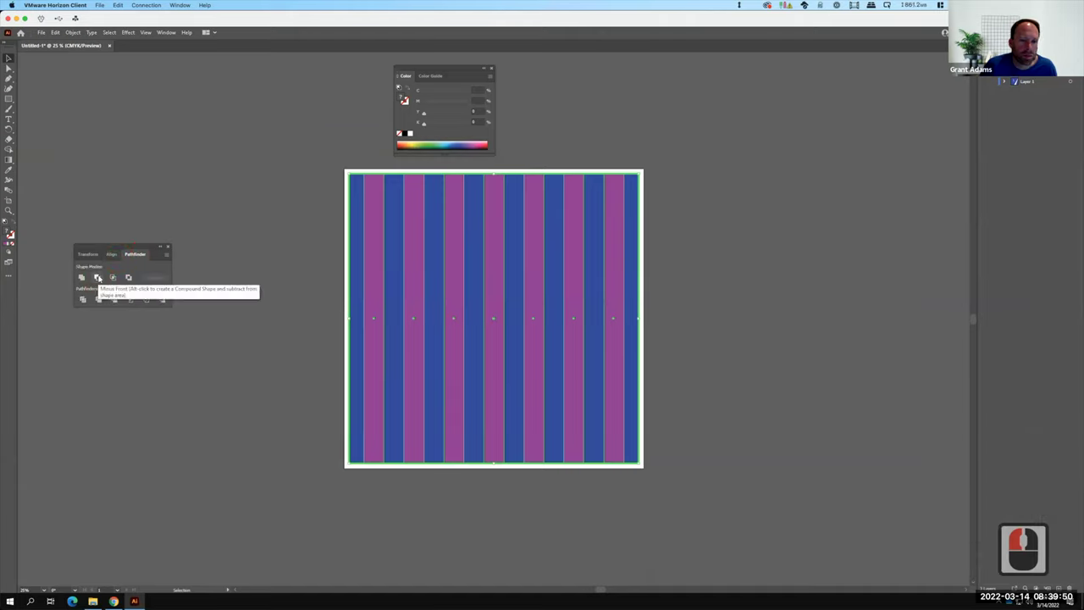
{"action": "left_click", "coordinate": [98, 279]}
{"action": "left_click", "coordinate": [739, 260]}
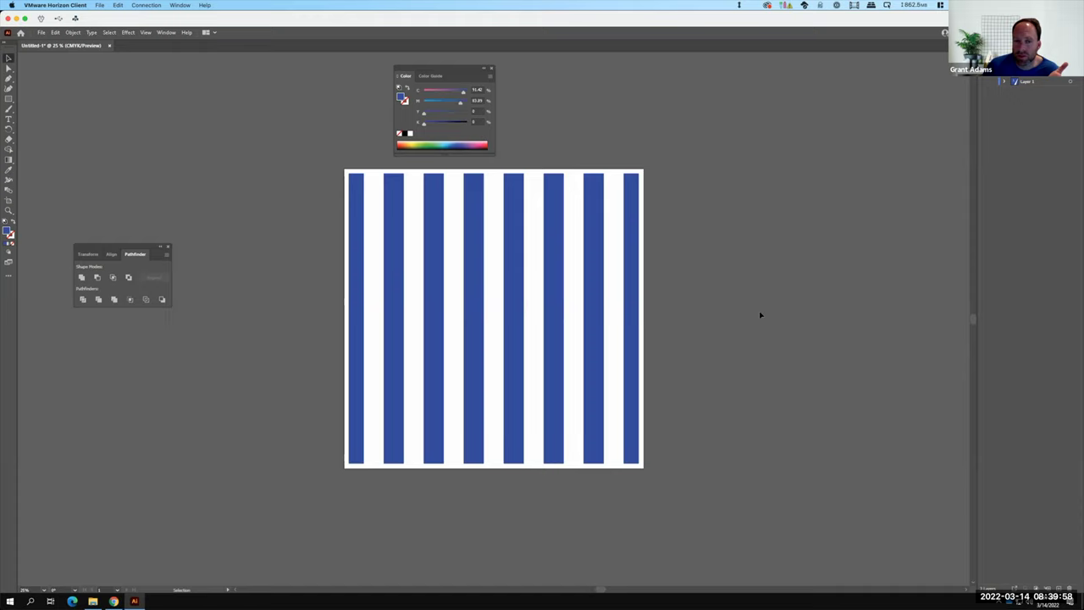
- Undo the stripe subtraction and apply Minus Front to the square and stripe group again
{"action": "left_click", "coordinate": [700, 302]}
{"action": "key", "text": "ctrl+z"}
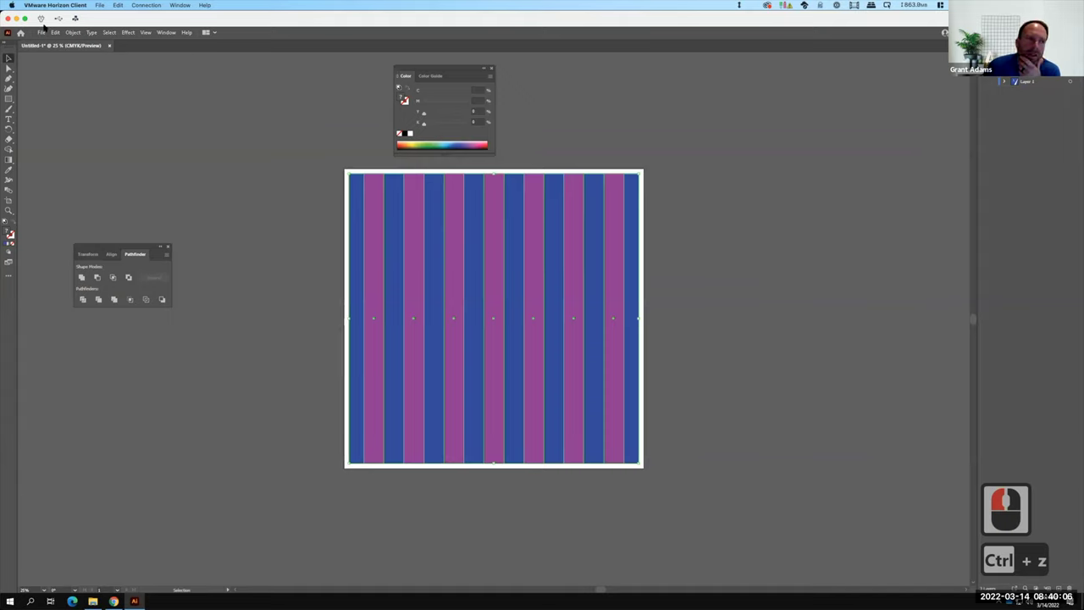
{"action": "left_click", "coordinate": [96, 278]}
{"action": "key", "text": "F15"}
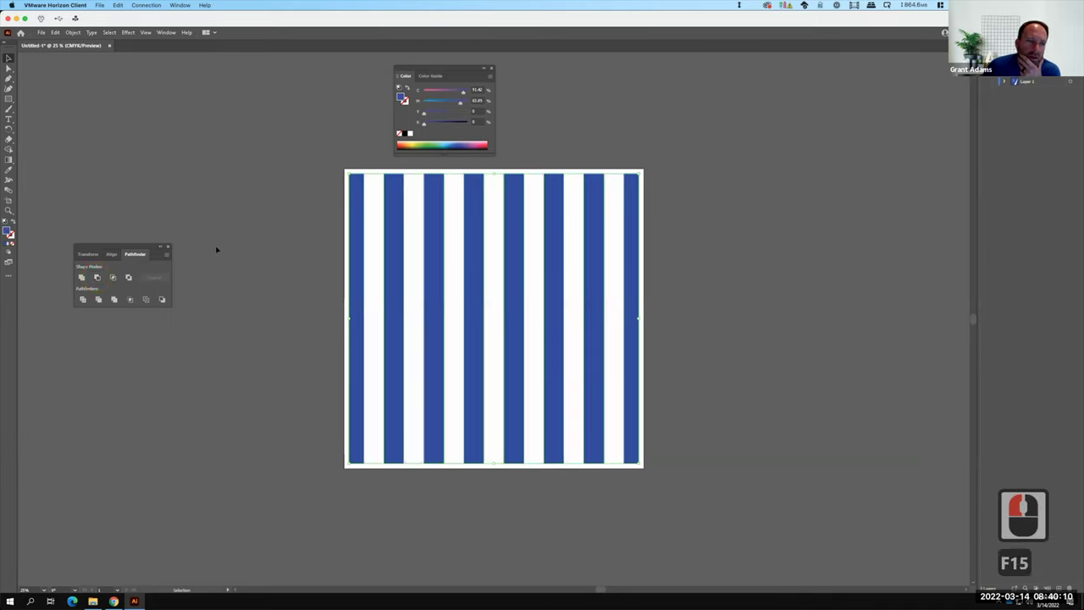
{"action": "left_click", "coordinate": [217, 251]}
- Draw a closed four-point wedge with the Pen tool, running from the artboard's upper-right edge diagonally down to a wide base along its bottom edge
{"action": "left_click", "coordinate": [9, 78]}
{"action": "left_click", "coordinate": [669, 181]}
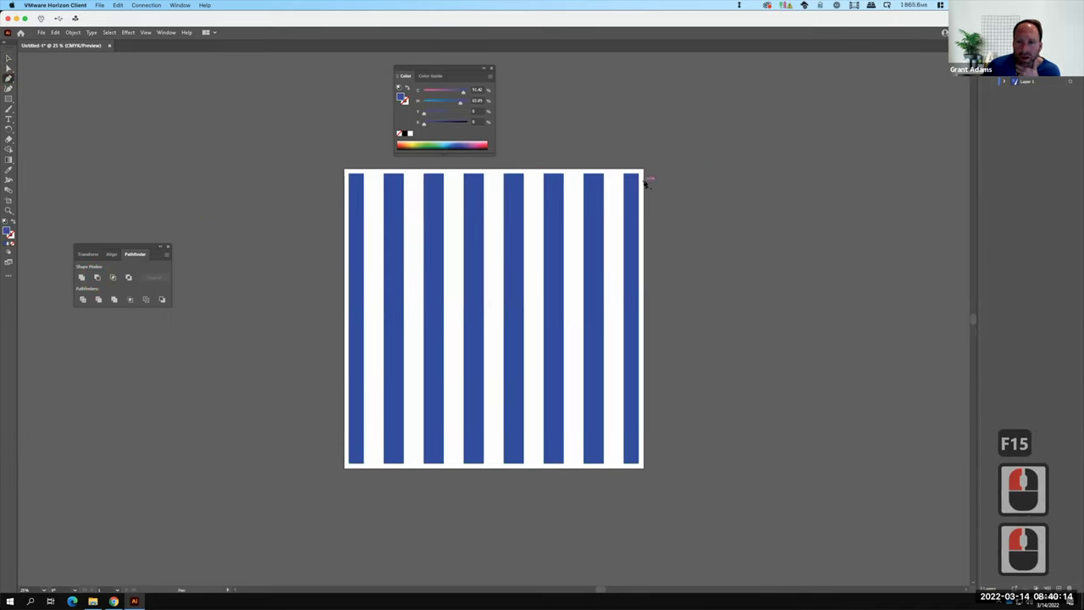
{"action": "left_click", "coordinate": [644, 182]}
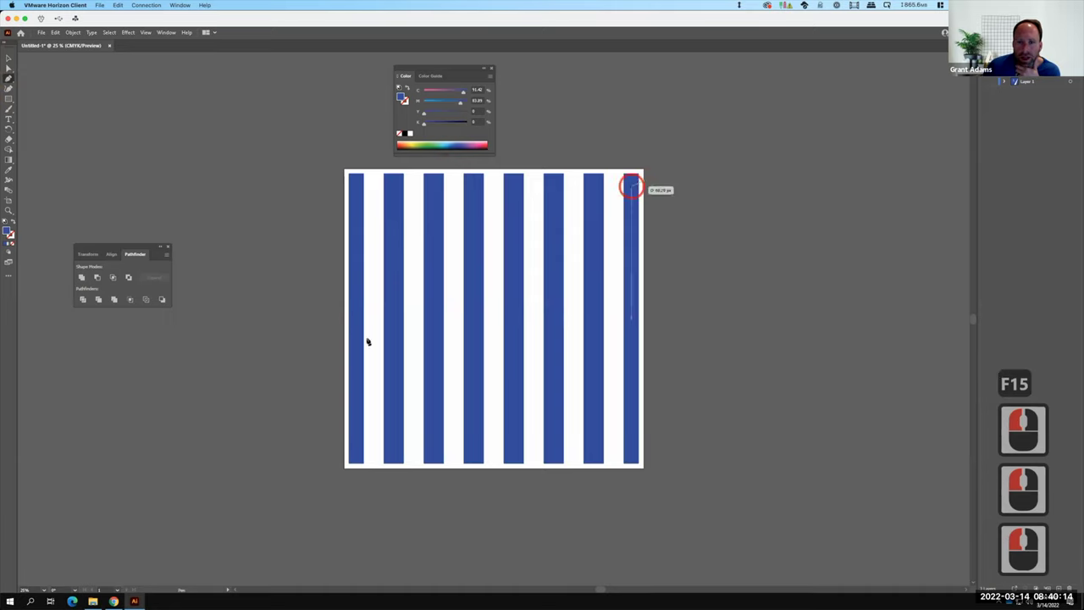
{"action": "left_click", "coordinate": [374, 468]}
{"action": "left_click", "coordinate": [539, 481]}
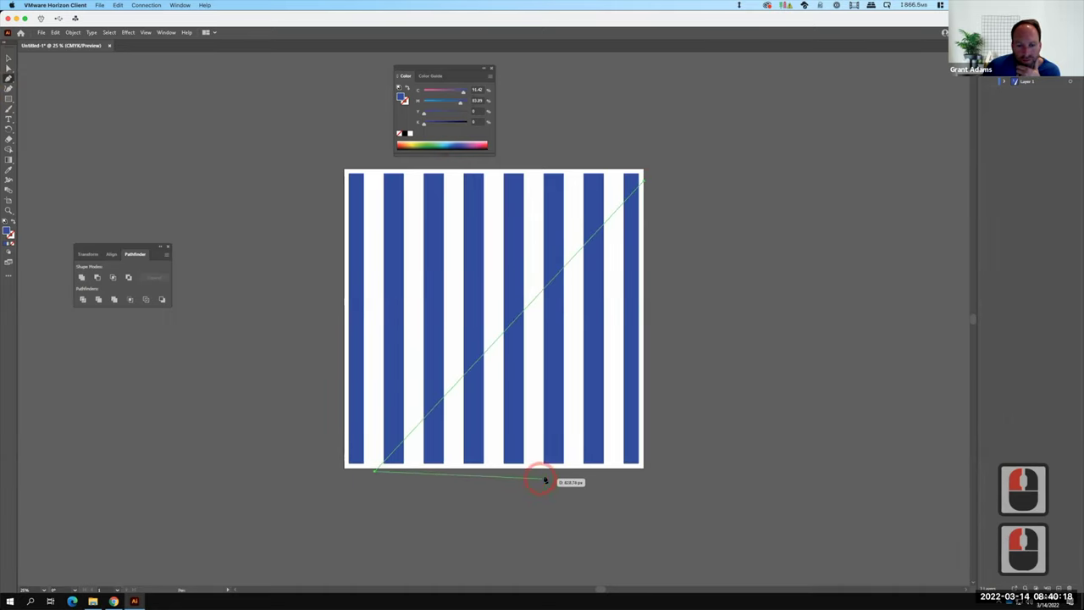
{"action": "left_click", "coordinate": [544, 471]}
{"action": "left_click", "coordinate": [635, 216]}
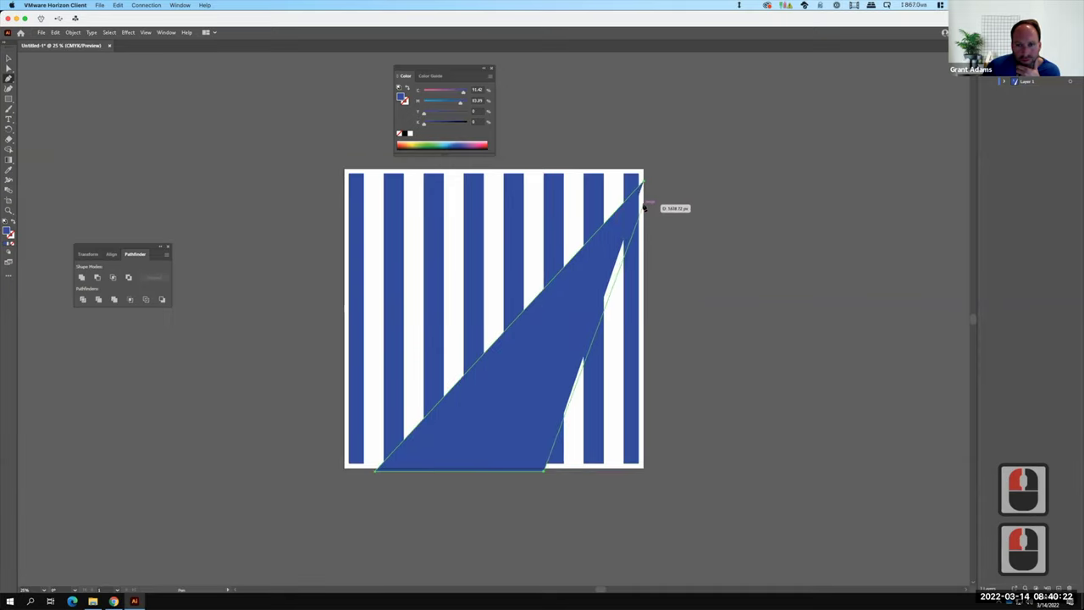
{"action": "left_click", "coordinate": [643, 183]}
{"action": "left_click", "coordinate": [644, 181]}
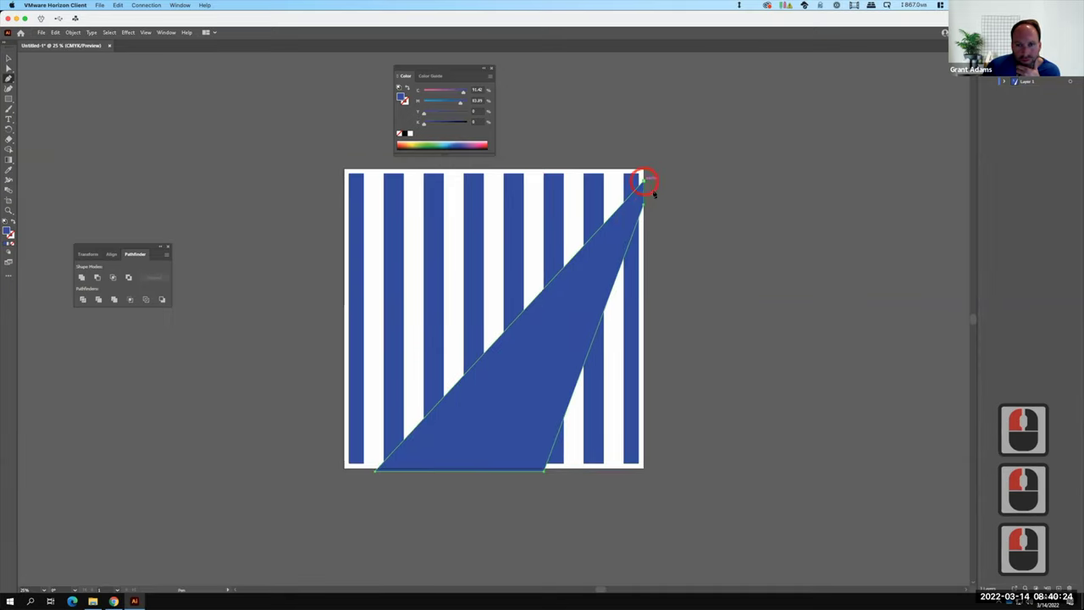
{"action": "left_click", "coordinate": [10, 56]}
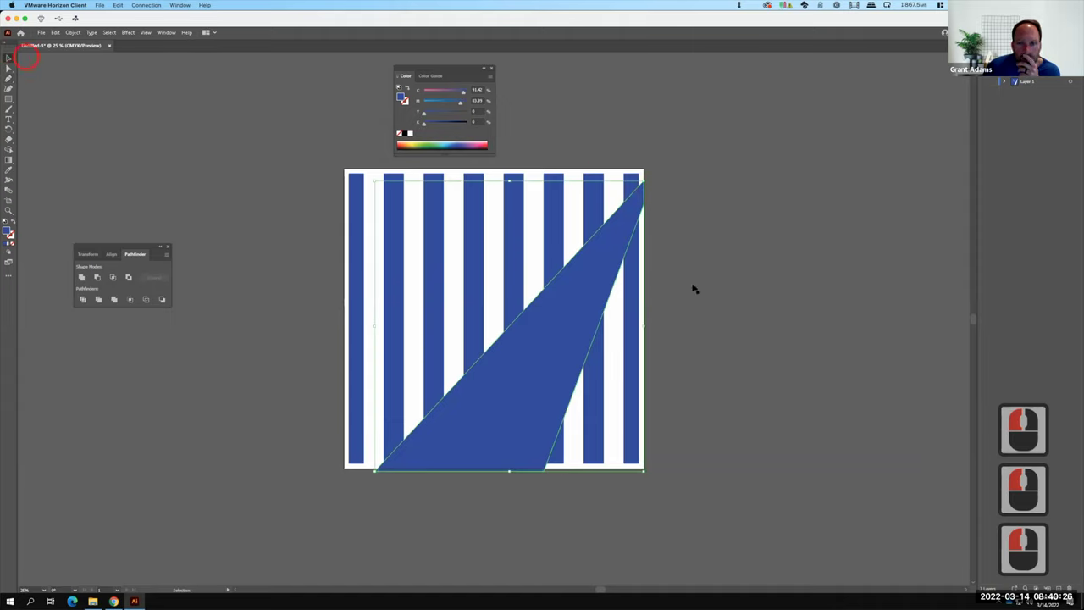
{"action": "left_click", "coordinate": [691, 285]}
- Try to subtract the diagonal wedge from the blue stripes with Minus Front, and undo it
{"action": "left_click", "coordinate": [331, 254]}
{"action": "key", "text": "ctrl+a"}
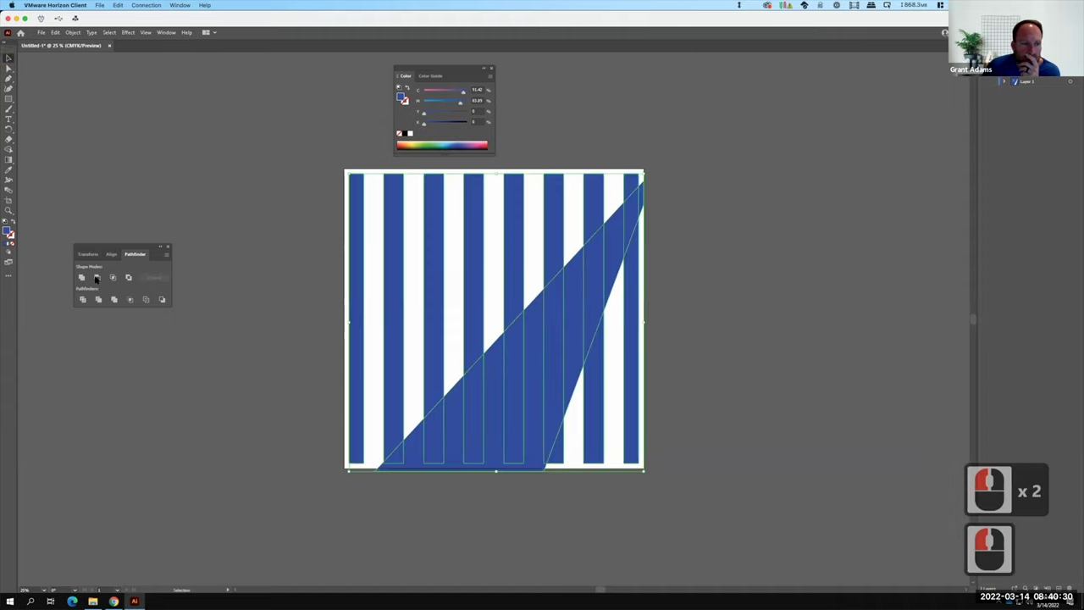
{"action": "left_click", "coordinate": [96, 278]}
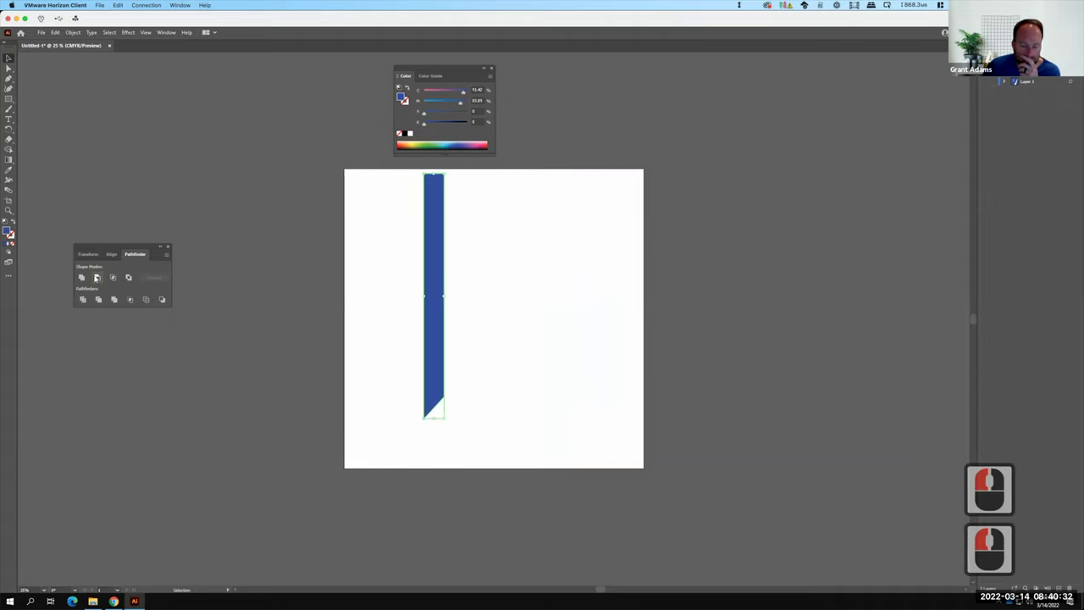
{"action": "key", "text": "ctrl+z"}
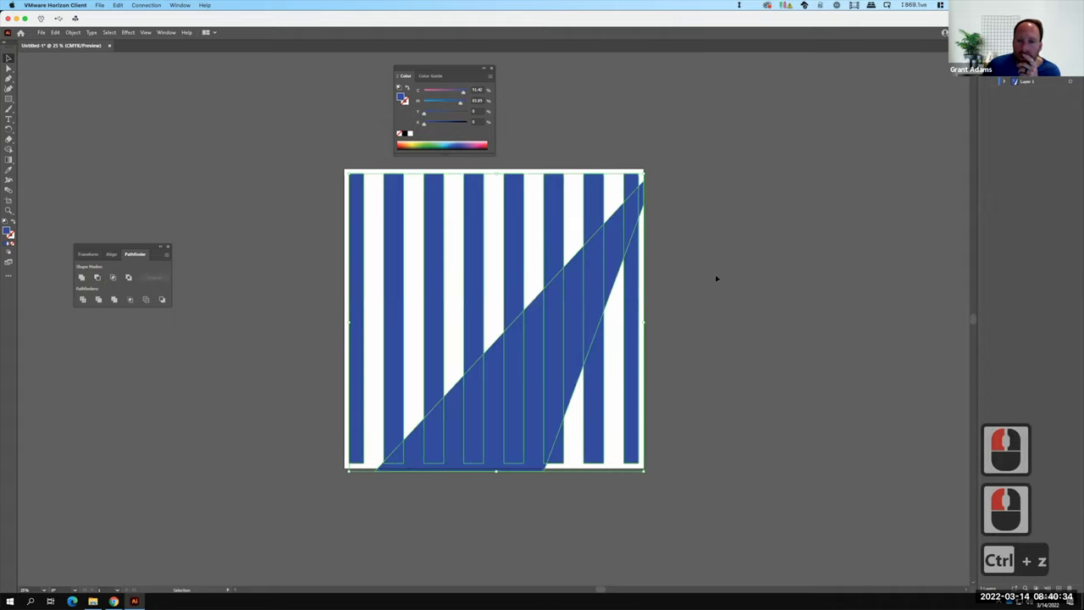
- Select the blue stripe group without the wedge and make it a compound path
{"action": "left_click", "coordinate": [607, 189]}
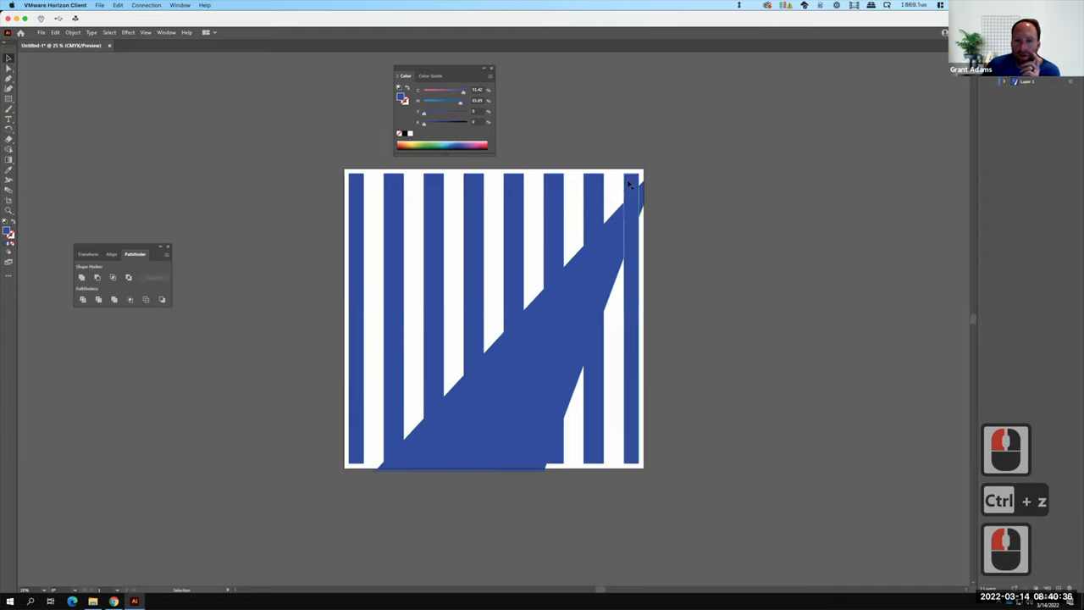
{"action": "left_click", "coordinate": [641, 152]}
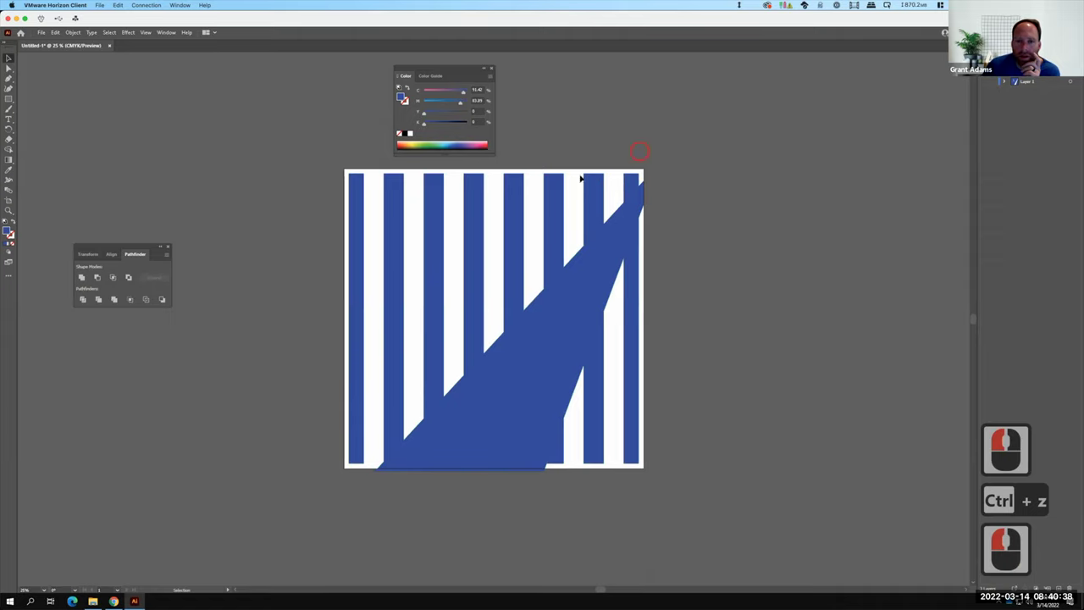
{"action": "left_click", "coordinate": [497, 175]}
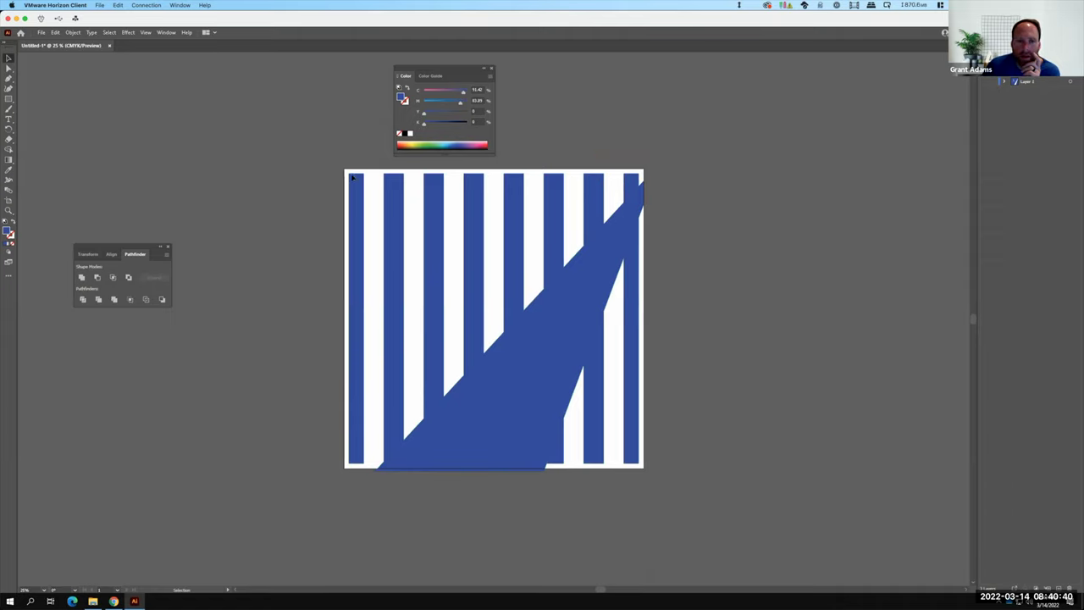
{"action": "left_click", "coordinate": [353, 178]}
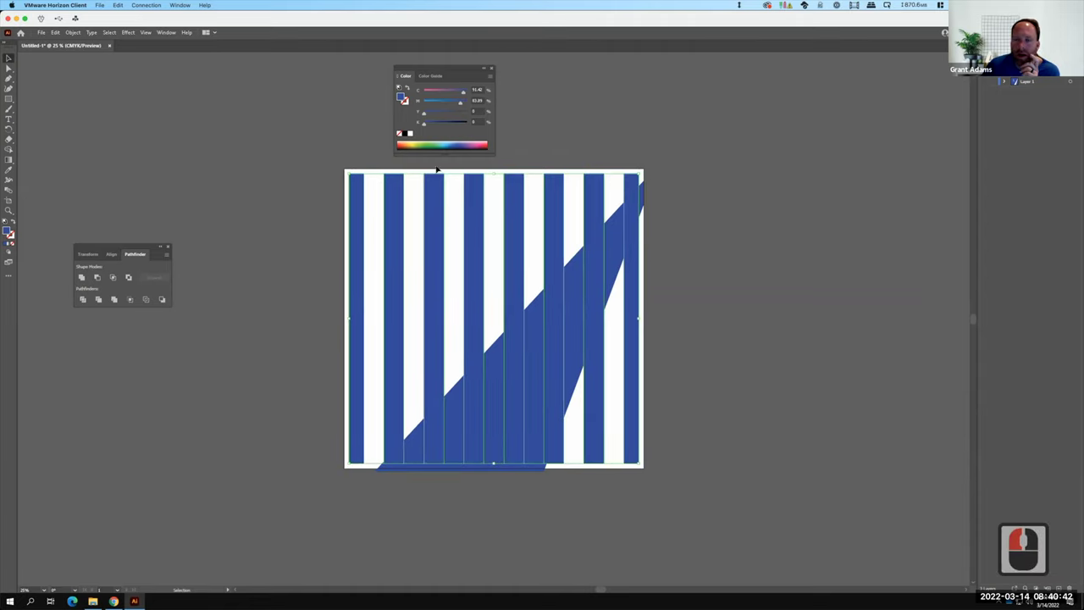
{"action": "right_click", "coordinate": [399, 212]}
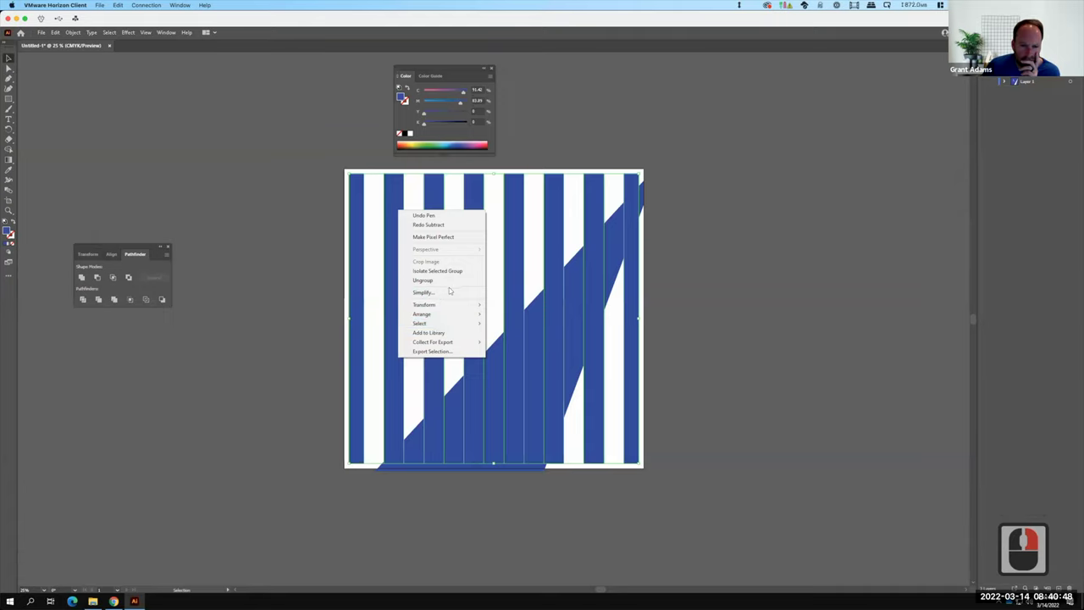
{"action": "left_click", "coordinate": [74, 32]}
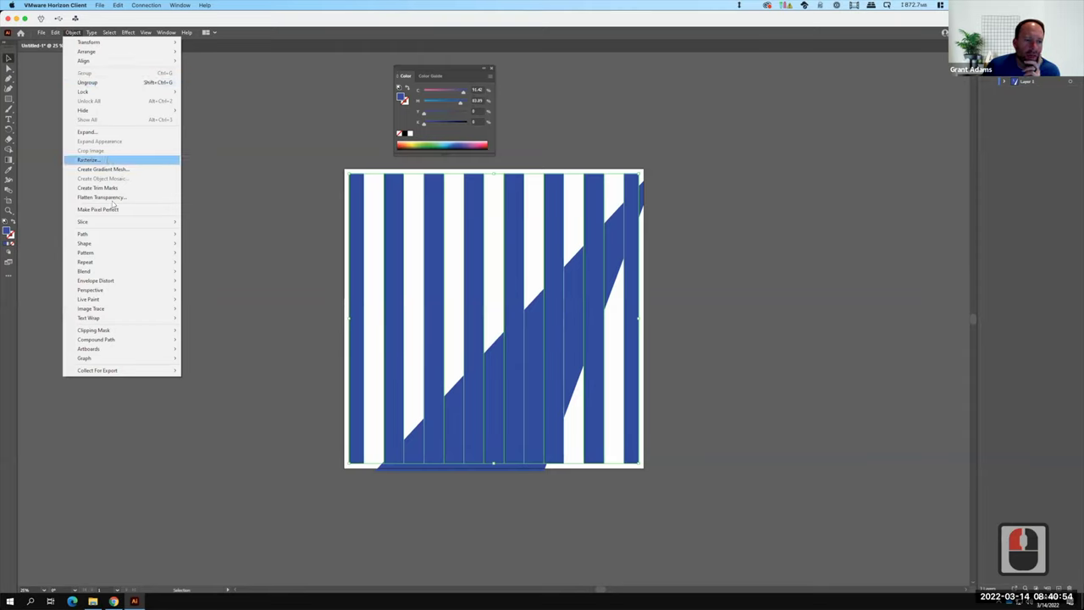
{"action": "mouse_move", "coordinate": [136, 341]}
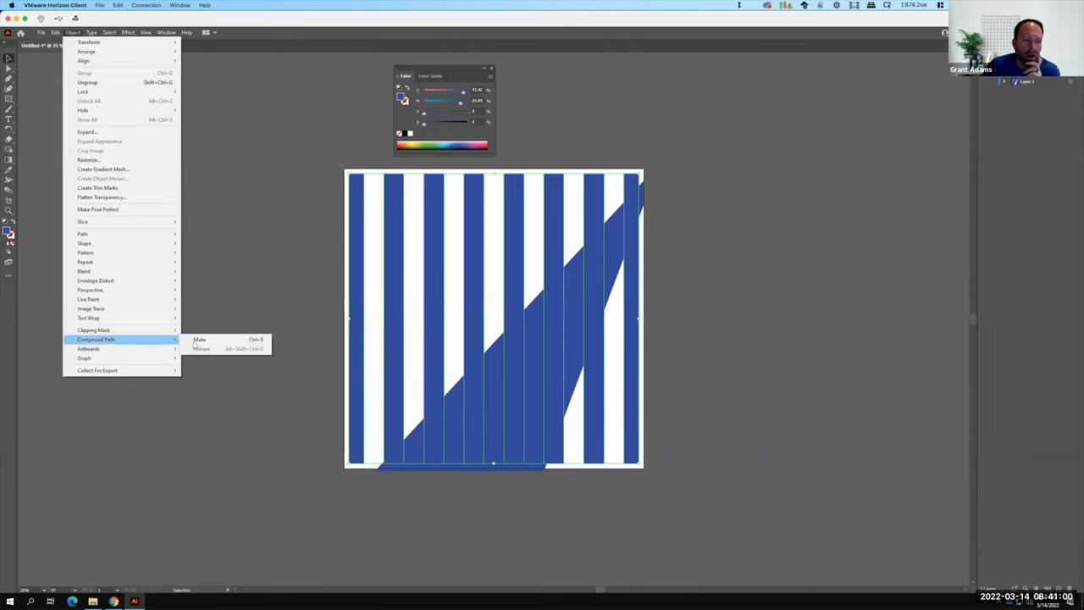
{"action": "left_click", "coordinate": [200, 340]}
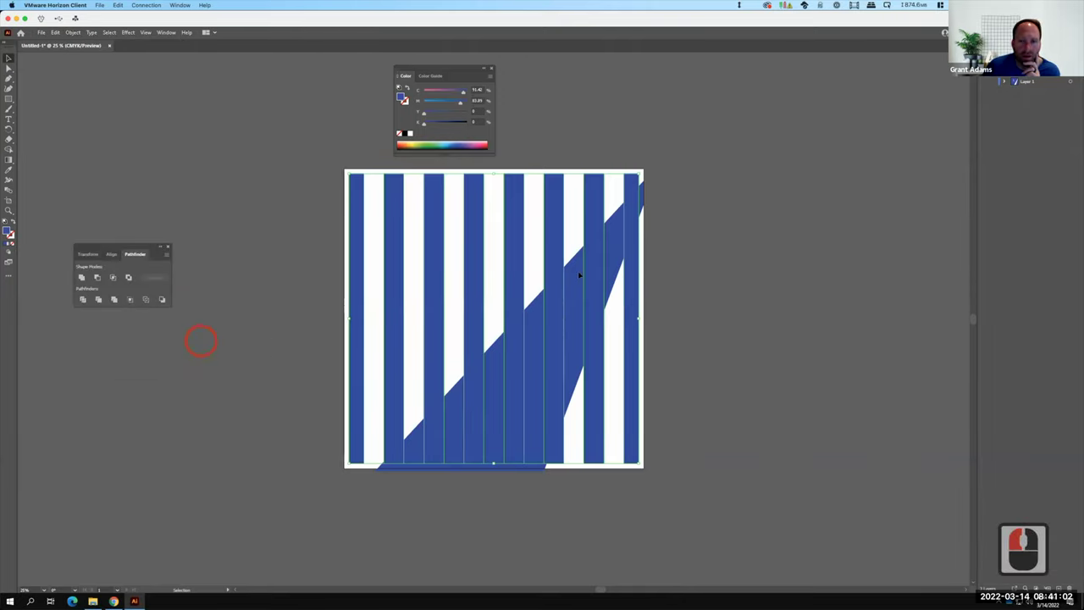
- Select the striped compound path together with the diagonal wedge, subtract the wedge with Minus Front, and deselect the result
{"action": "left_click", "coordinate": [720, 252]}
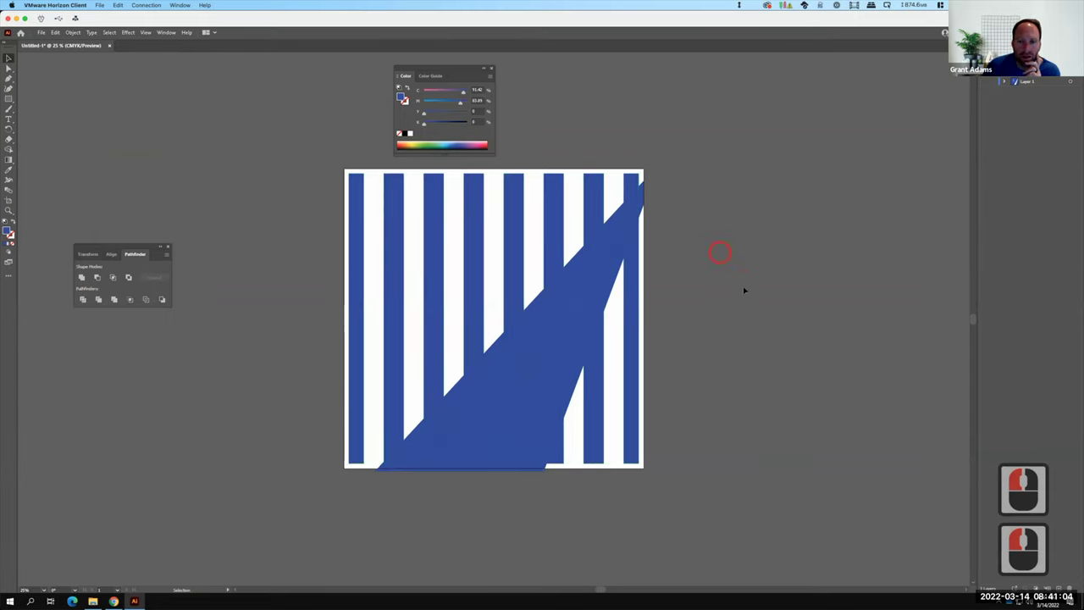
{"action": "left_click", "coordinate": [404, 218]}
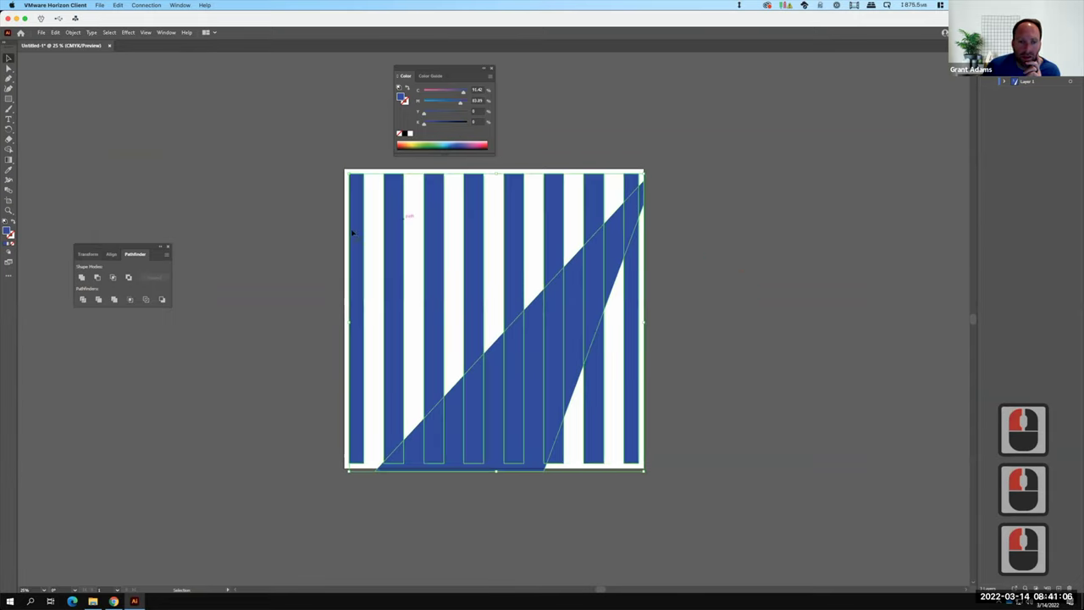
{"action": "left_click", "coordinate": [100, 279]}
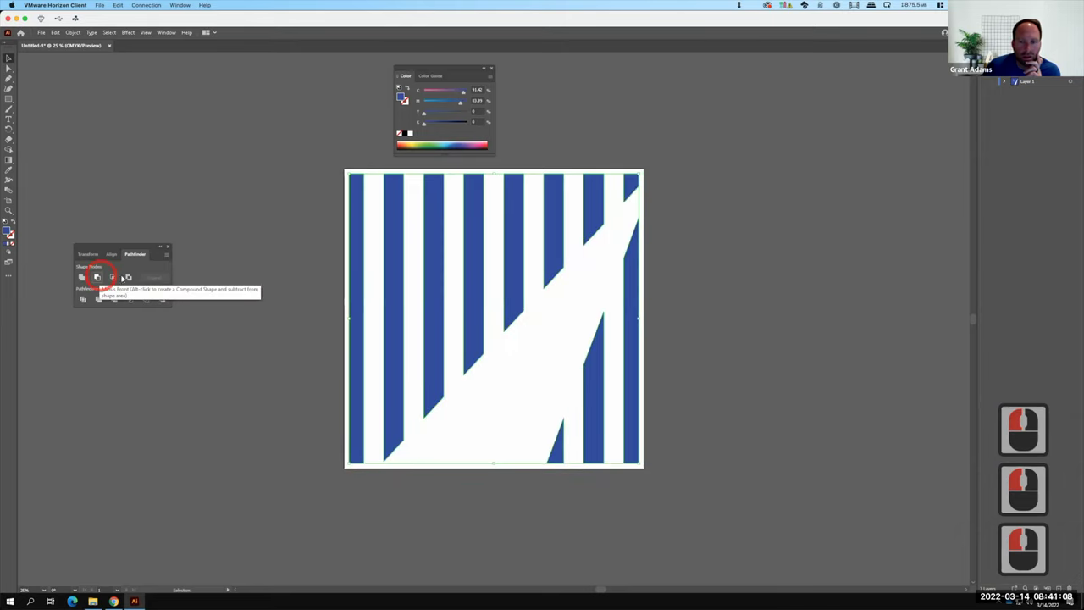
{"action": "key", "text": "F15"}
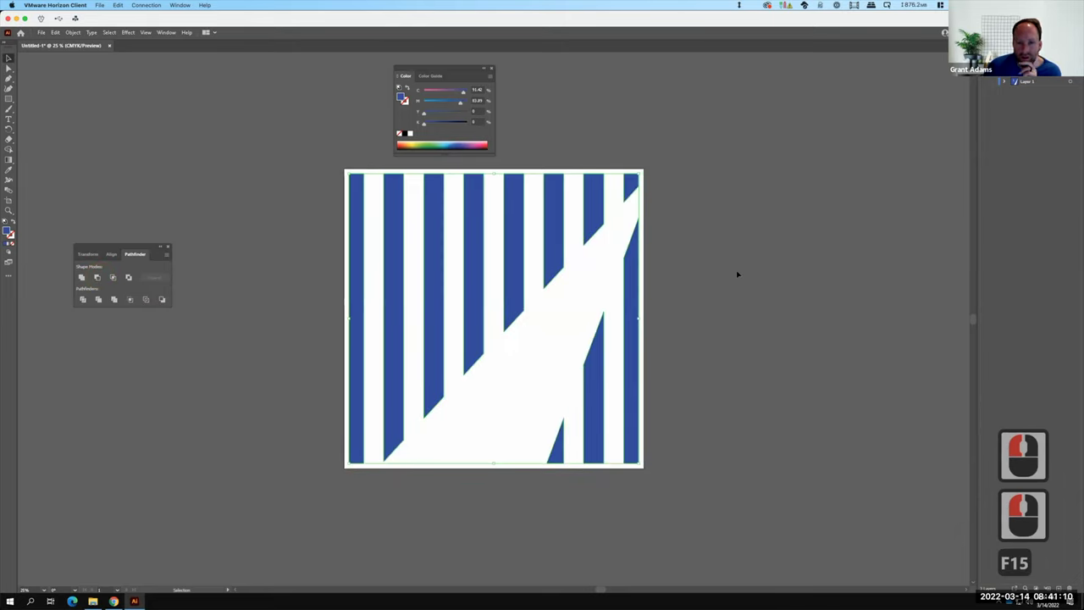
{"action": "left_click", "coordinate": [782, 280]}
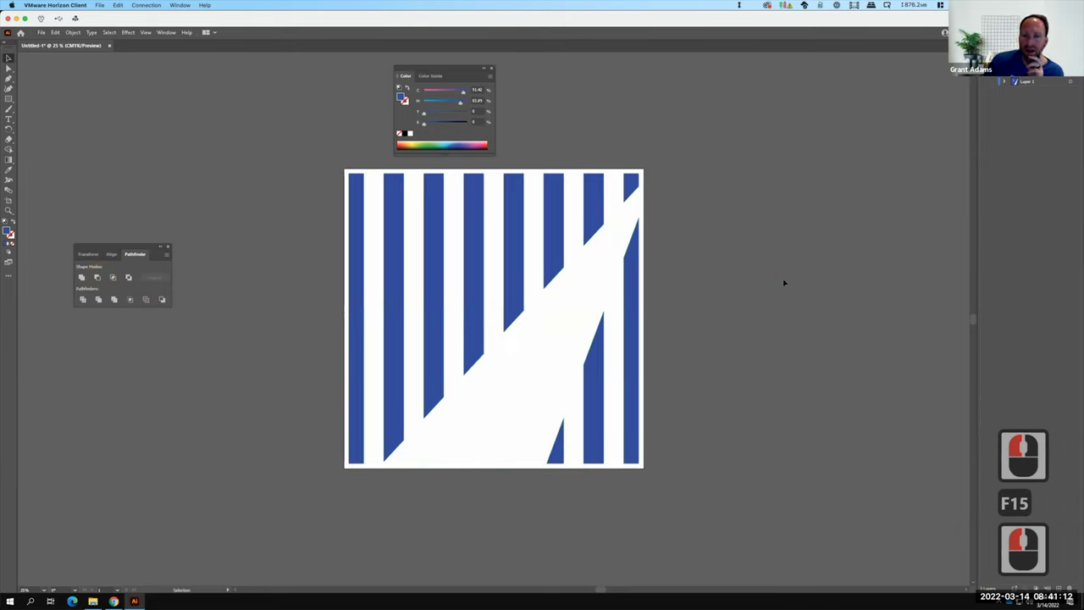
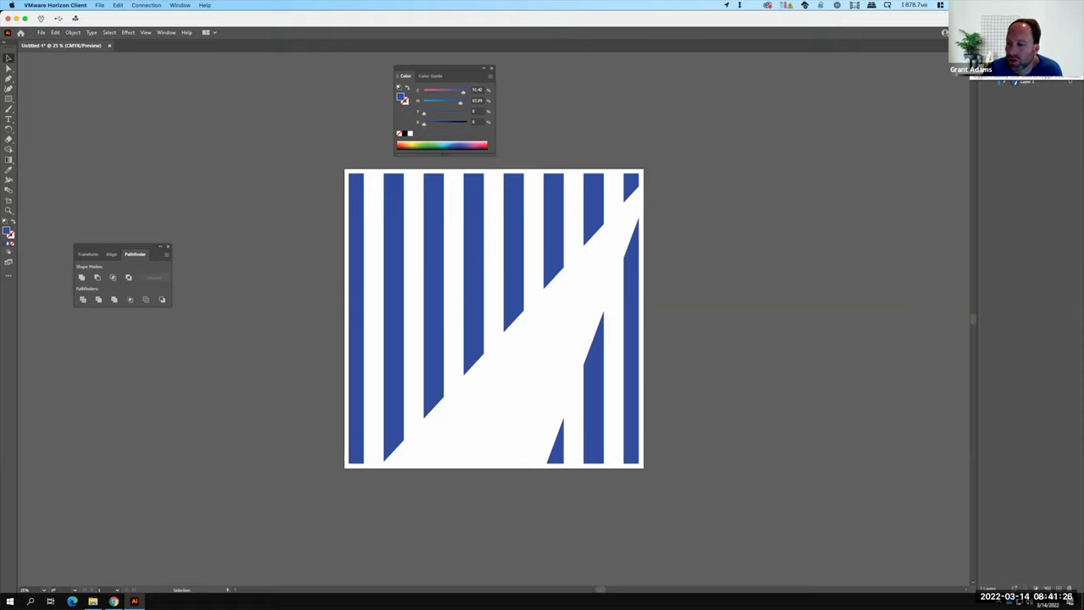
- Hide the layer holding the striped artwork and add a new empty layer above it
{"action": "left_click", "coordinate": [1041, 361]}
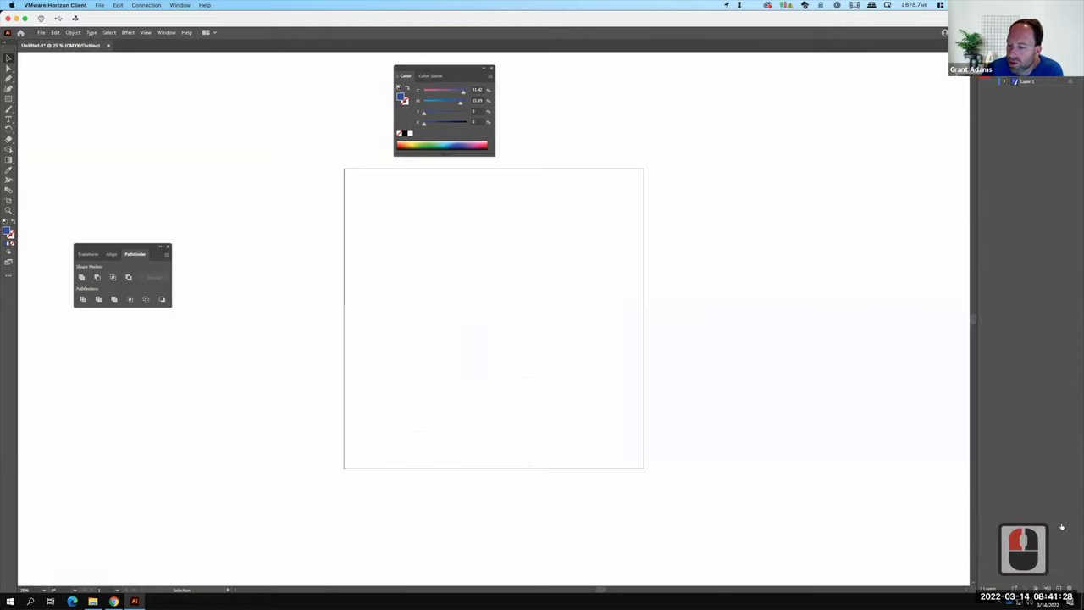
{"action": "left_click", "coordinate": [1059, 588]}
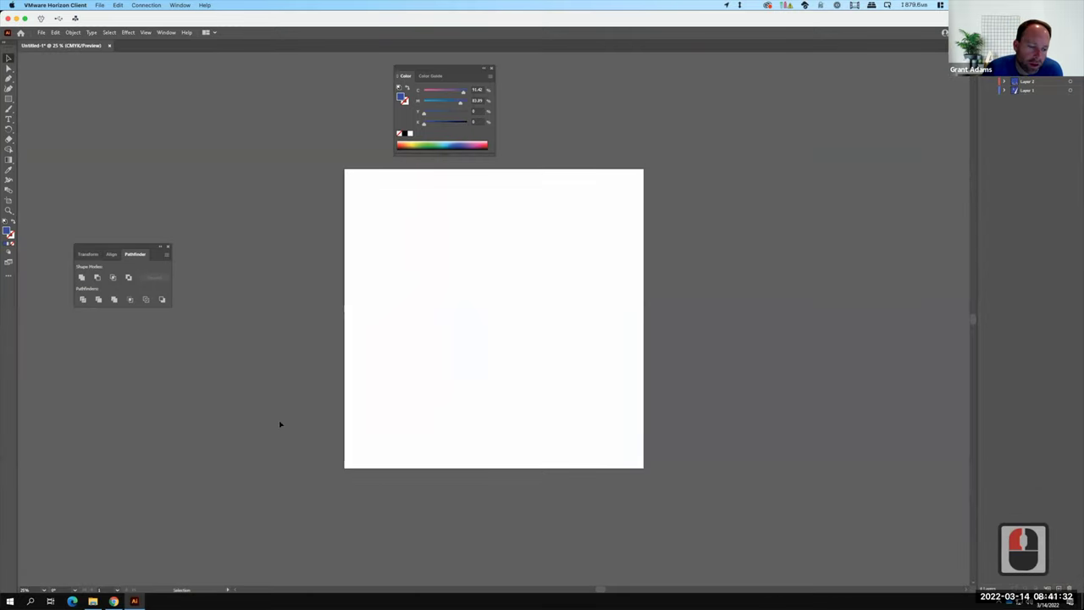
- Switch to Chrome and search Google Images for "bluebird" in a new tab, dismissing the location request
{"action": "left_click", "coordinate": [113, 600]}
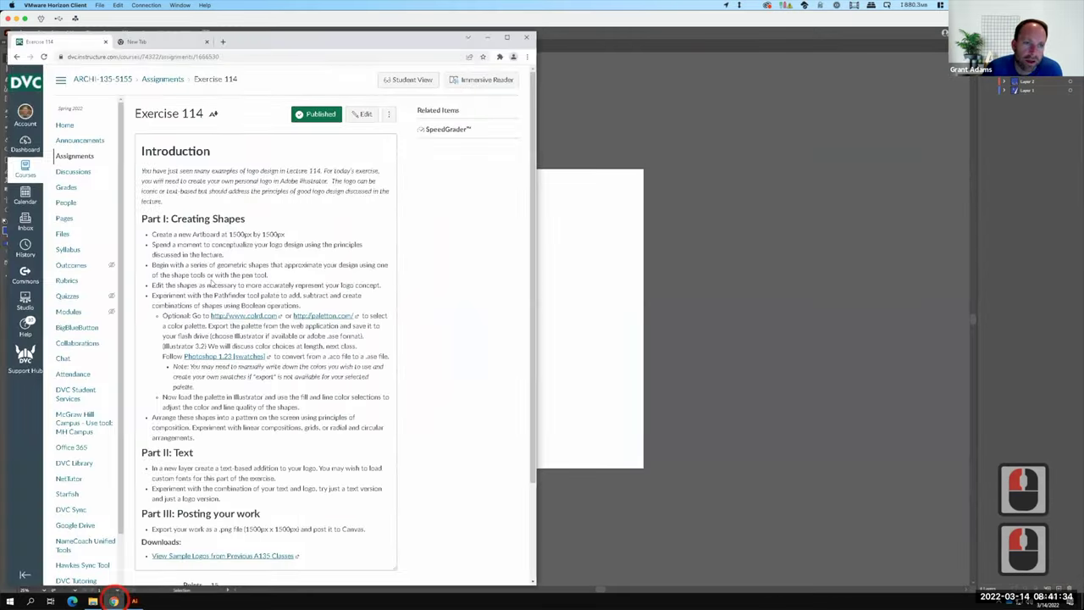
{"action": "left_click", "coordinate": [224, 41]}
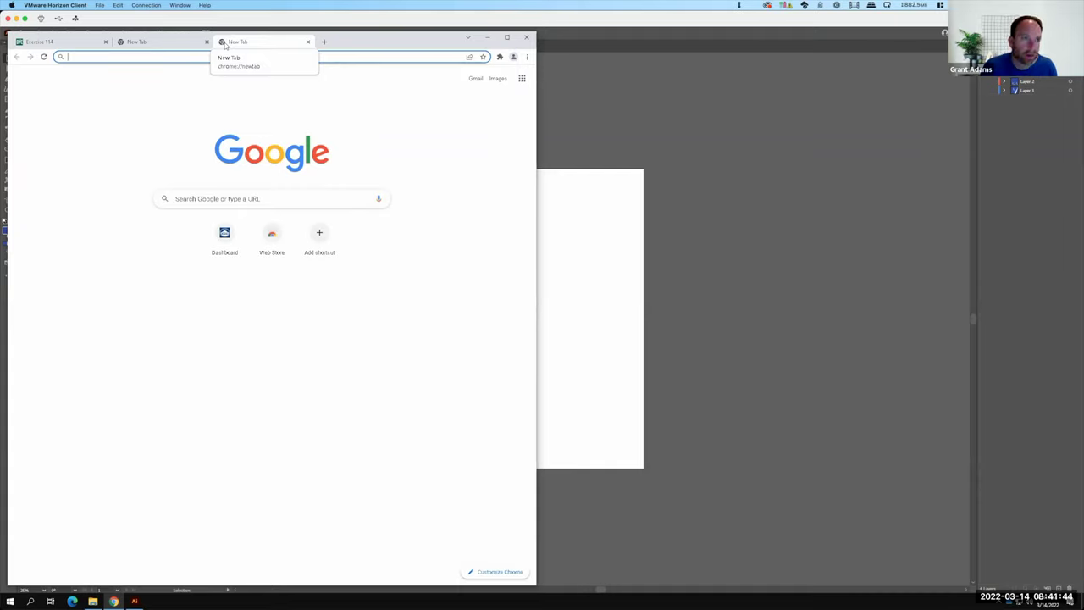
{"action": "type", "text": "bluebird"}
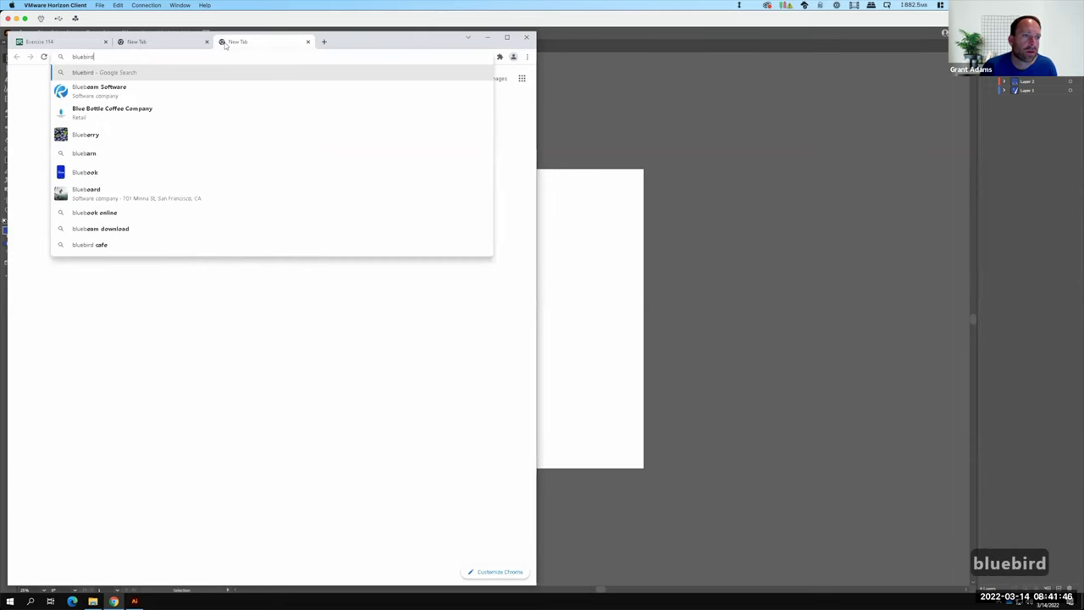
{"action": "key", "text": "Return"}
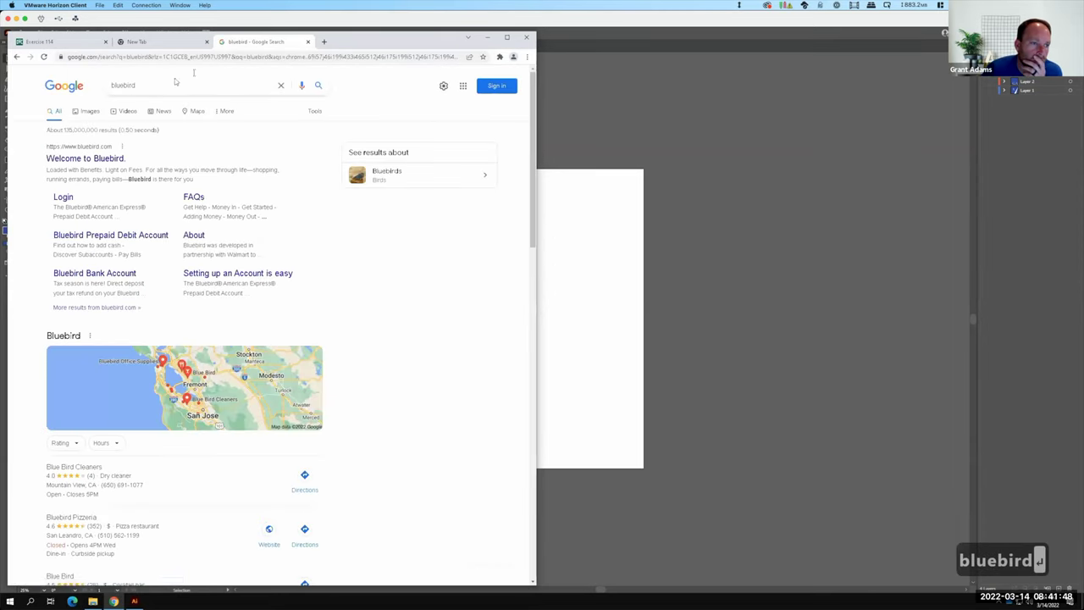
{"action": "left_click", "coordinate": [223, 141]}
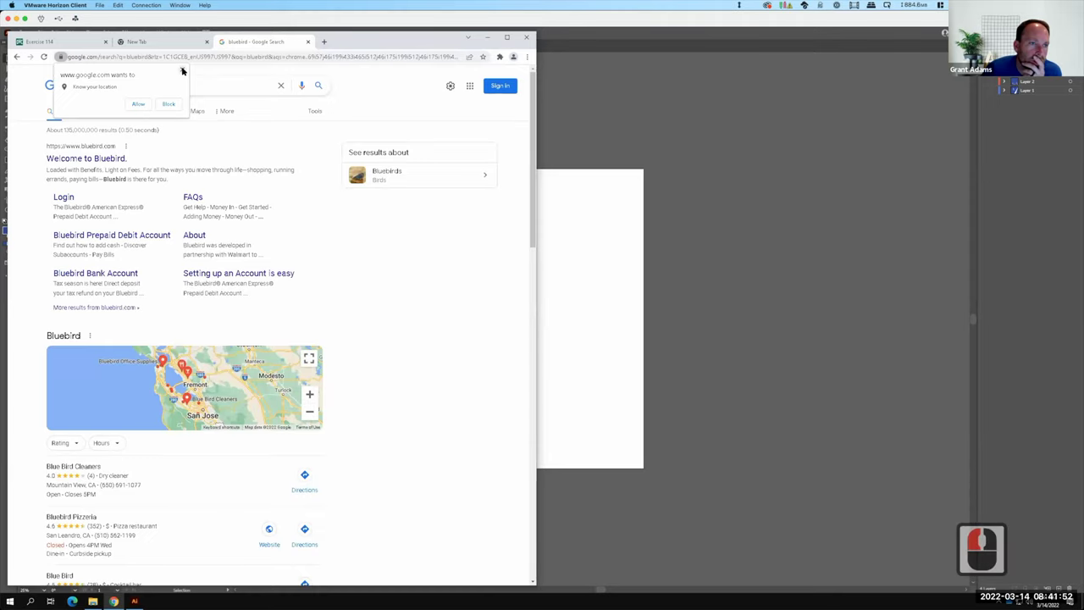
{"action": "left_click", "coordinate": [182, 71]}
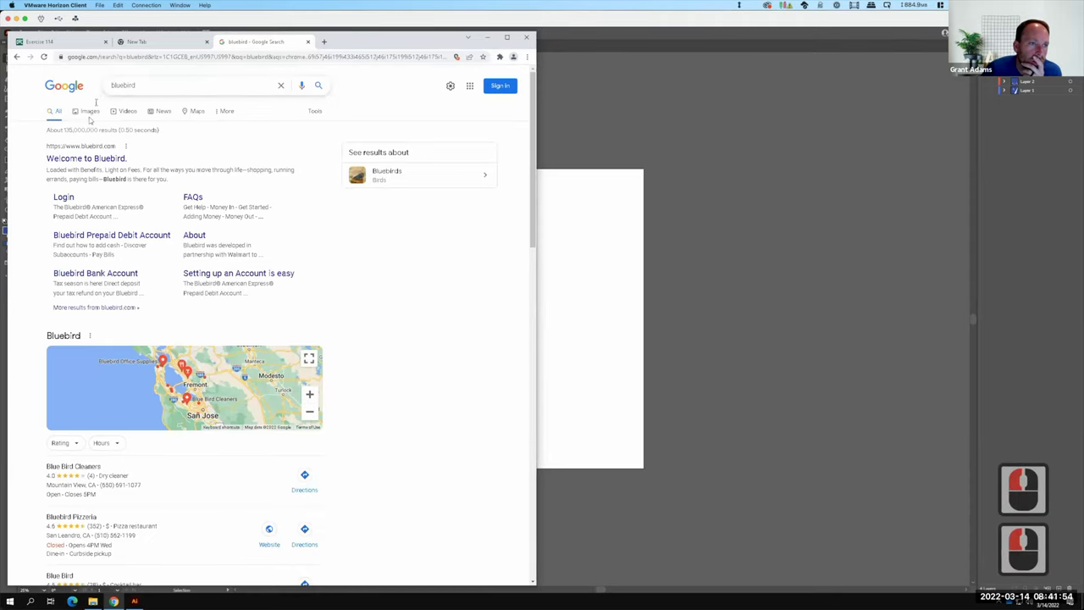
{"action": "left_click", "coordinate": [89, 113]}
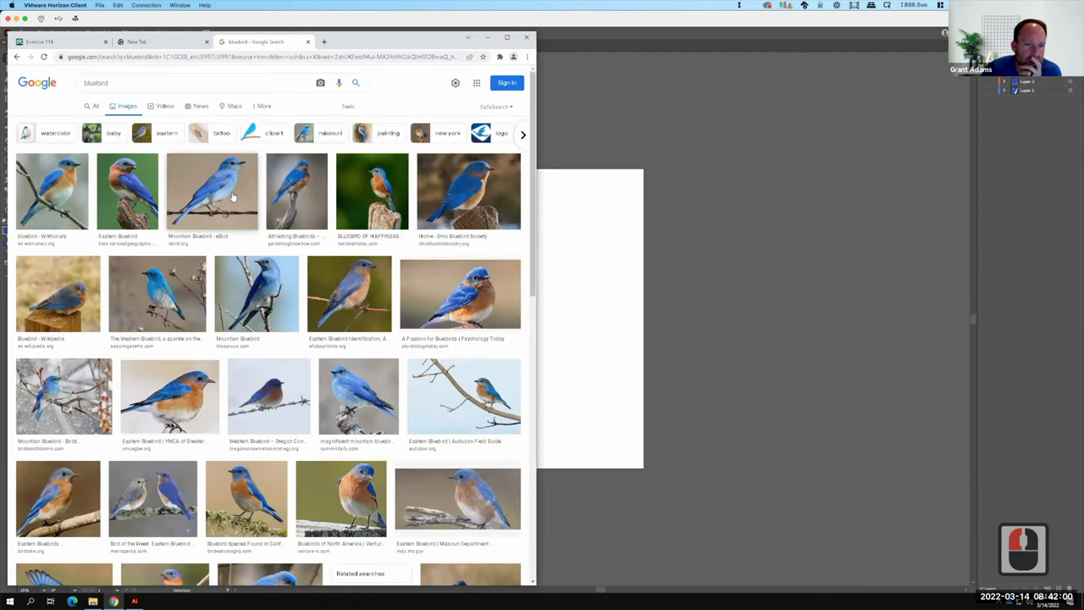
- Examine the Mountain Bluebird photo and its eBird source page, and return to the image results
{"action": "left_click", "coordinate": [233, 195]}
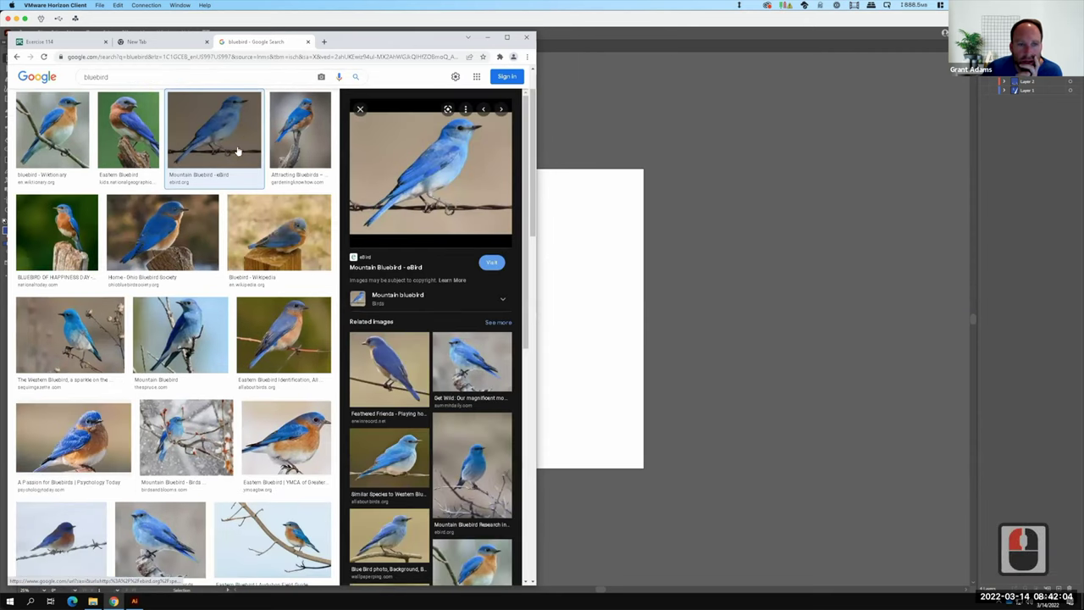
{"action": "right_click", "coordinate": [446, 161]}
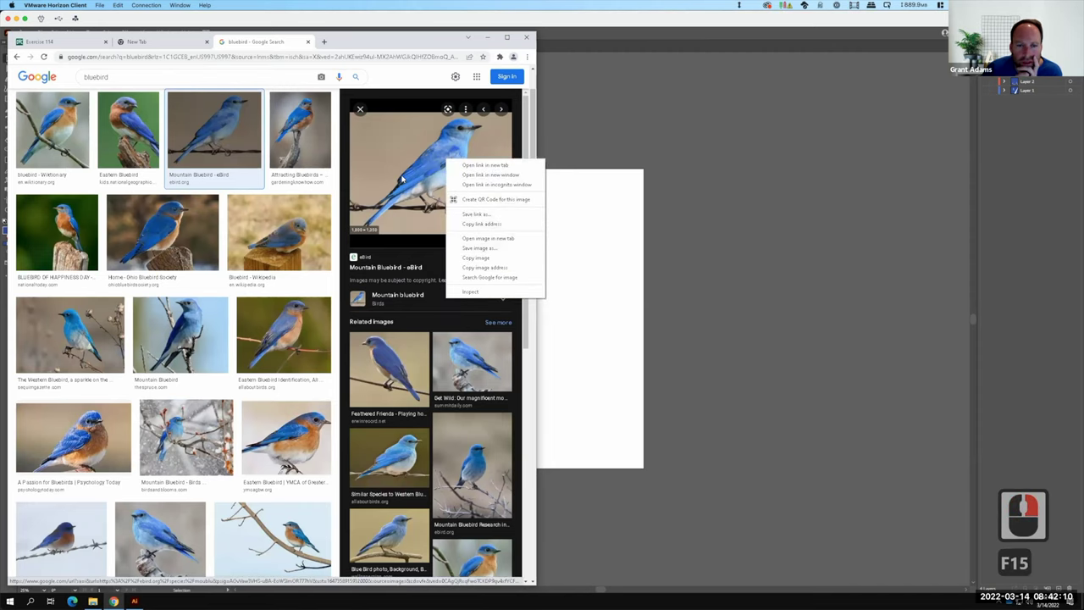
{"action": "left_click", "coordinate": [429, 190]}
{"action": "left_click", "coordinate": [430, 189]}
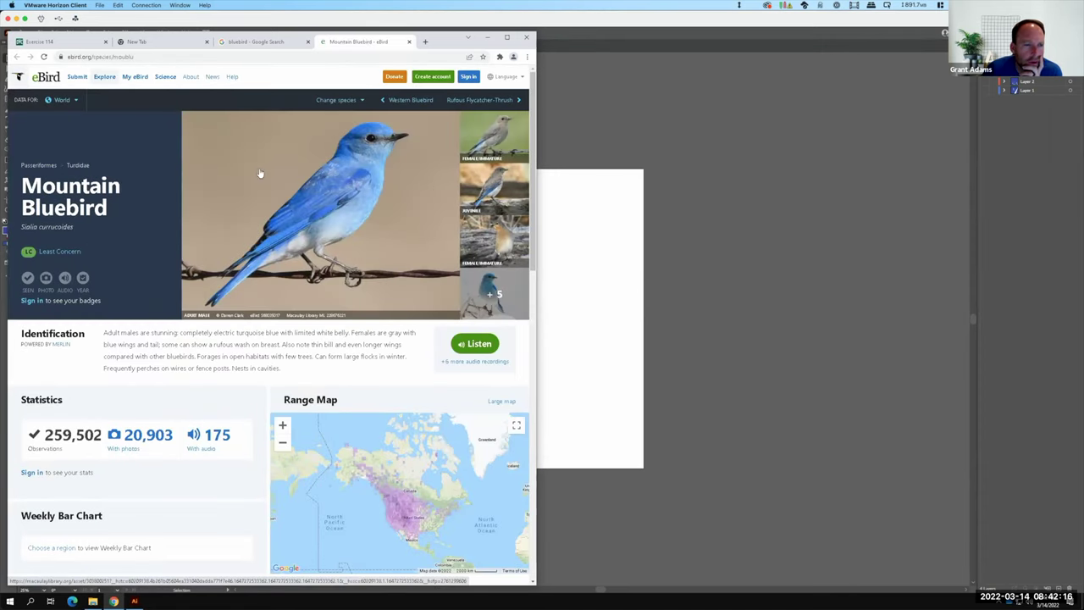
{"action": "left_click", "coordinate": [249, 42]}
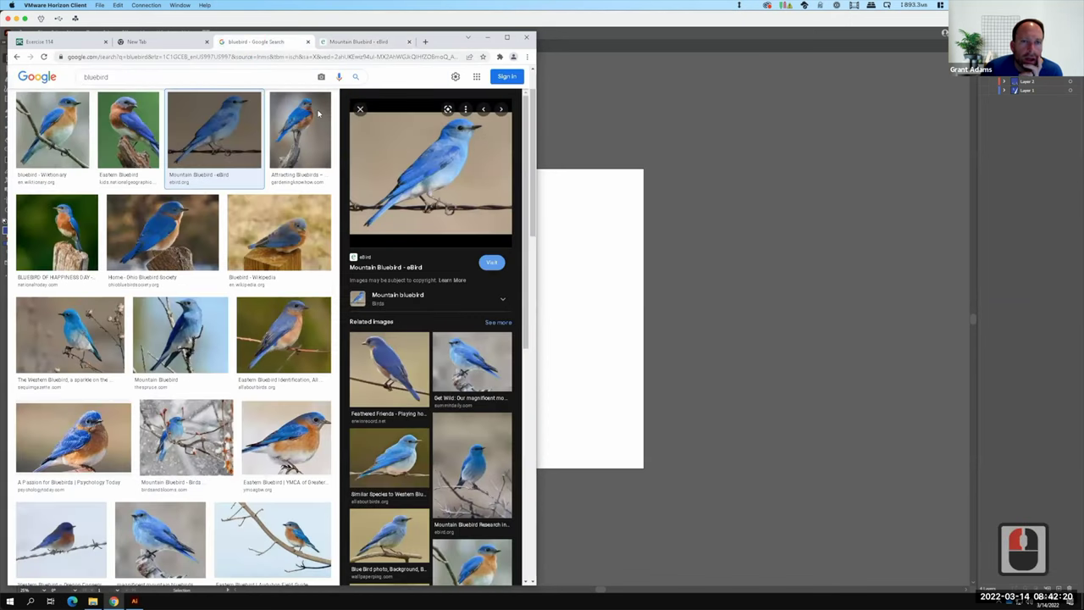
- Filter the bluebird image results by usage rights to Creative Commons licenses
{"action": "scroll", "coordinate": [298, 121], "scroll_direction": "up", "scroll_amount": 5}
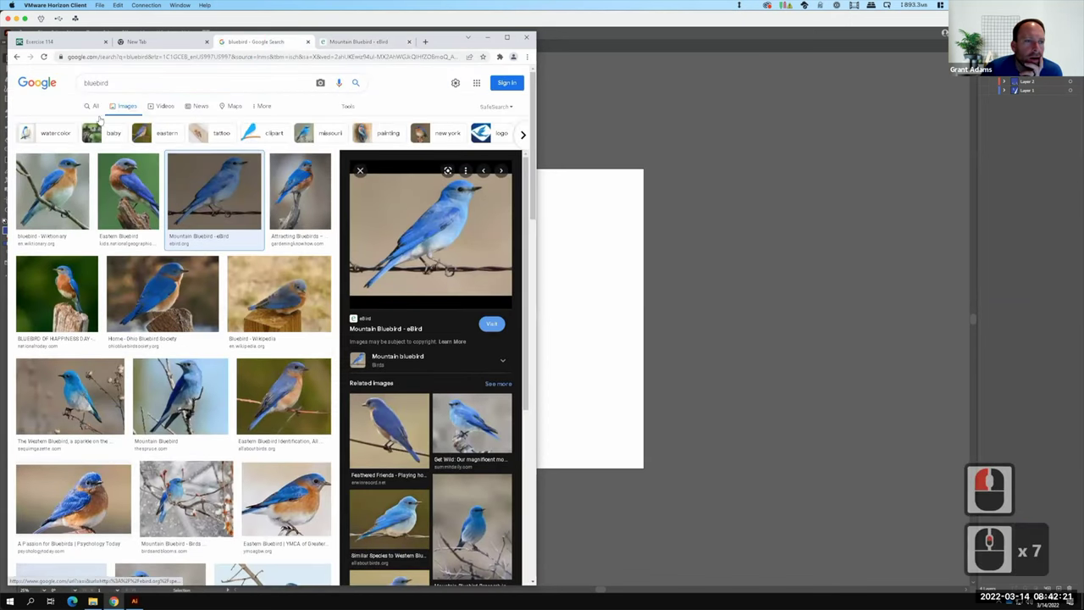
{"action": "left_click", "coordinate": [349, 107]}
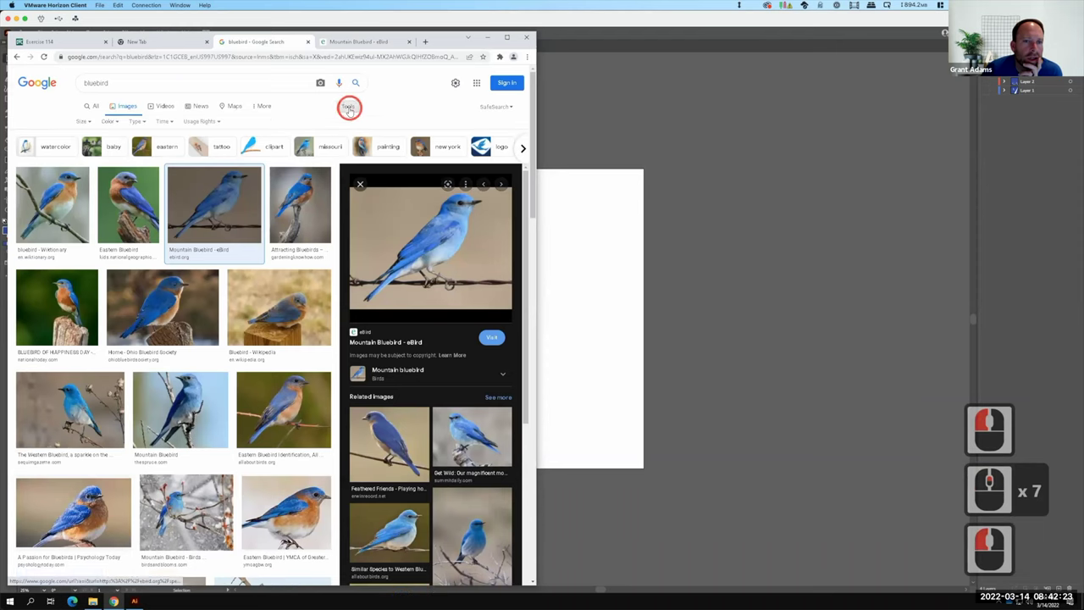
{"action": "left_click", "coordinate": [83, 121]}
{"action": "left_click", "coordinate": [196, 121]}
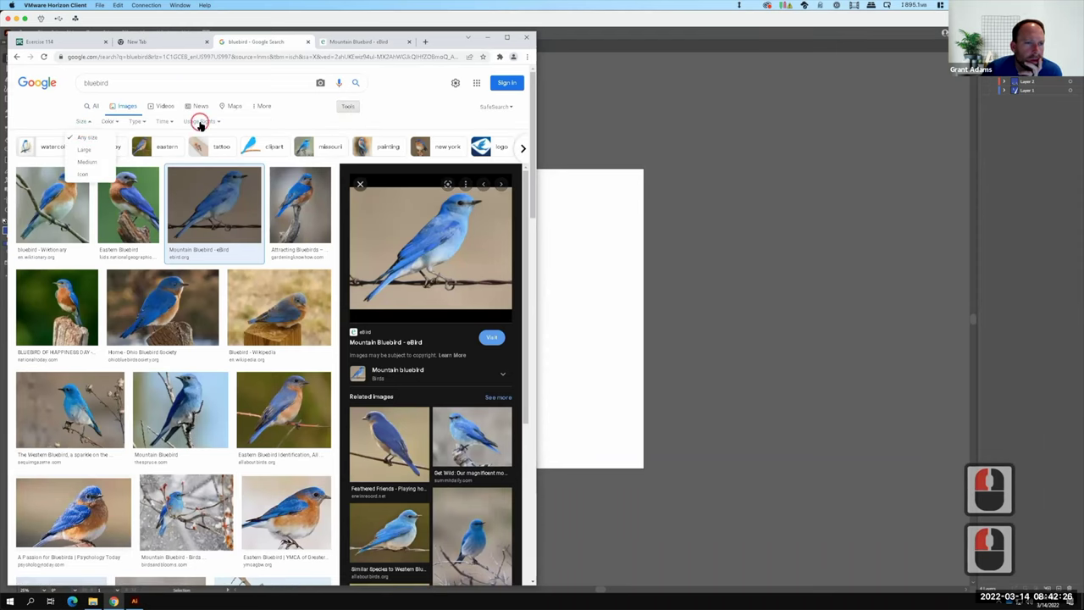
{"action": "left_click", "coordinate": [205, 121]}
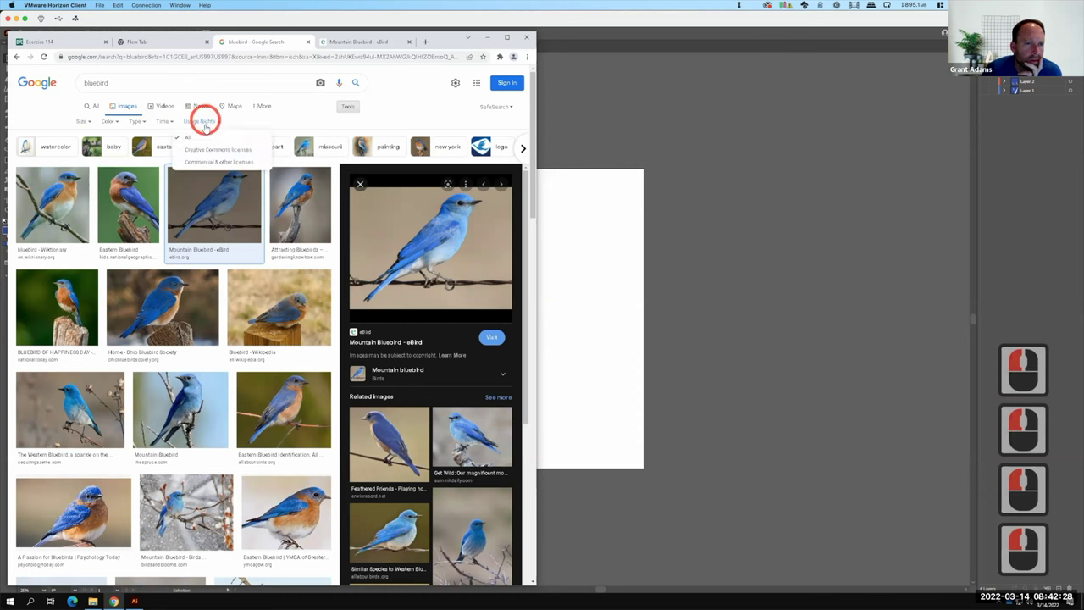
{"action": "left_click", "coordinate": [203, 149]}
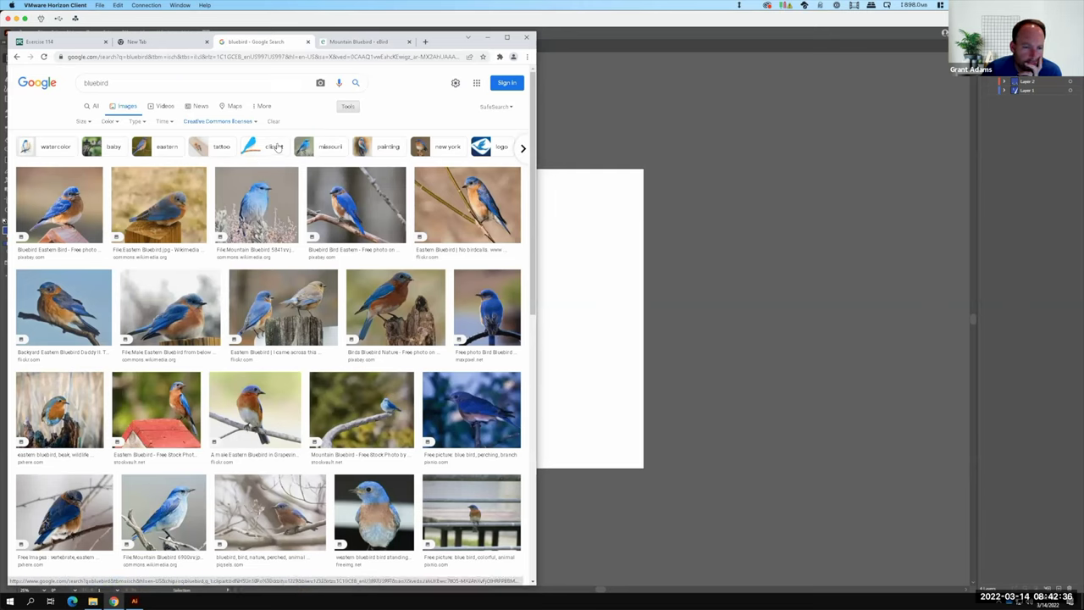
- Open the Eastern Bluebird photo with the red roof on Stockvault and download it for free
{"action": "left_click", "coordinate": [178, 393]}
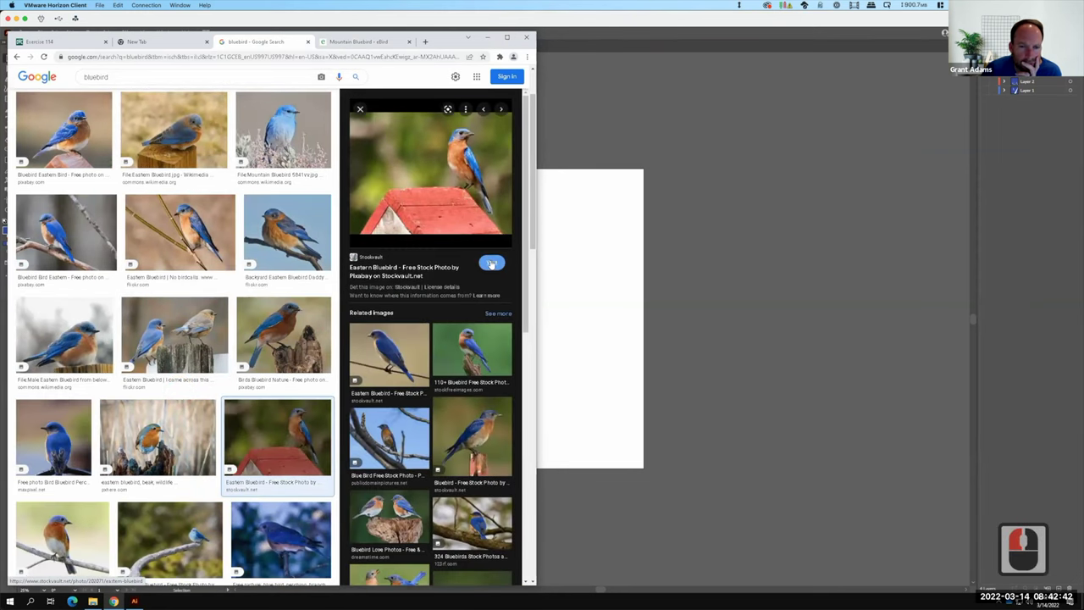
{"action": "left_click", "coordinate": [491, 263]}
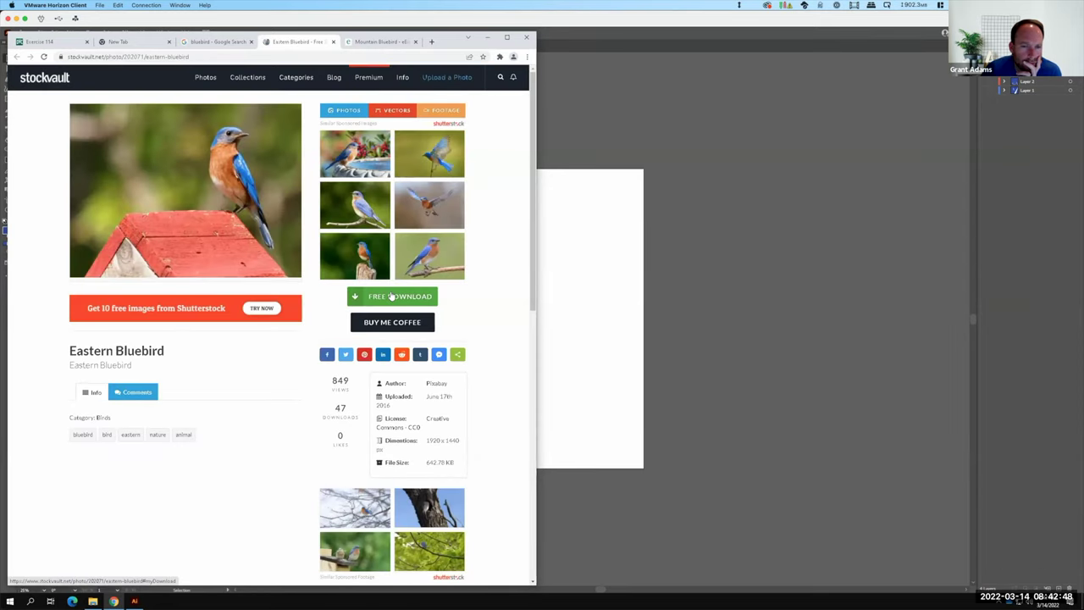
{"action": "left_click", "coordinate": [391, 294]}
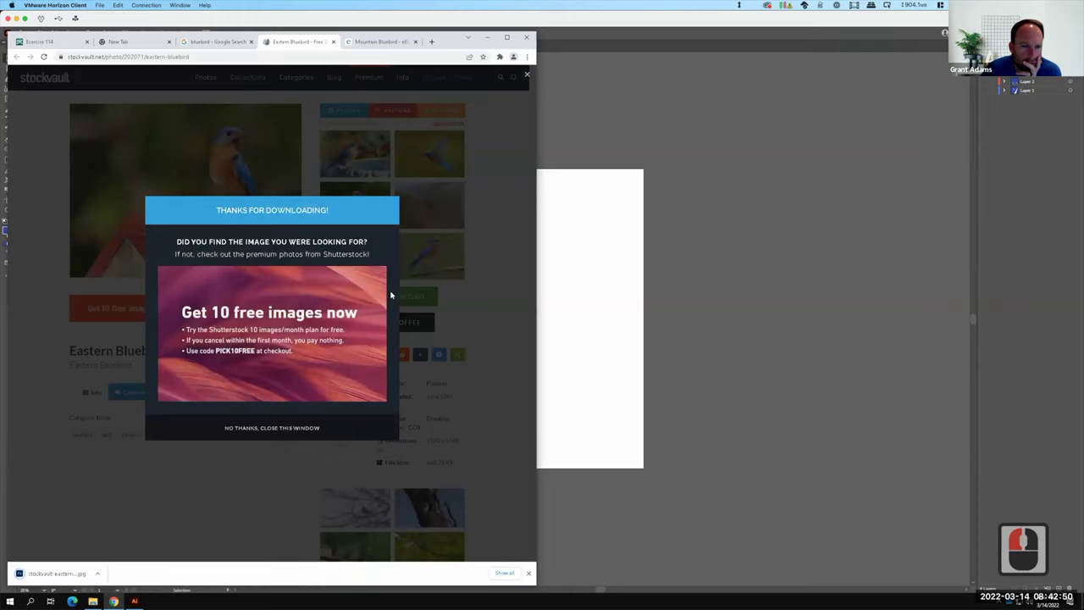
- Show the downloaded stockvault eastern bluebird JPG in its Downloads folder and copy the file
{"action": "left_click", "coordinate": [98, 574]}
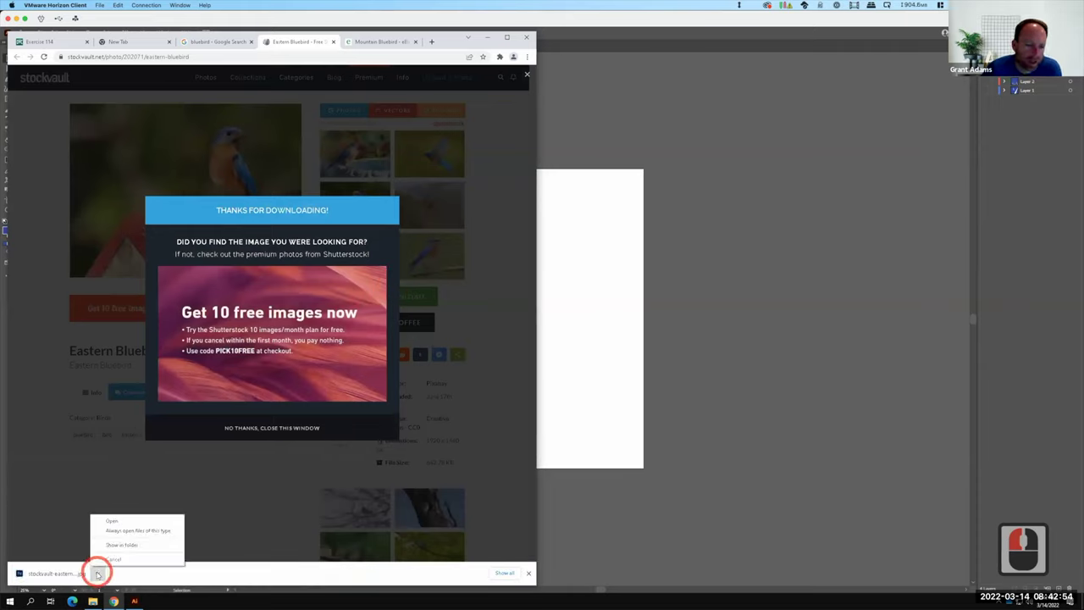
{"action": "left_click", "coordinate": [123, 545]}
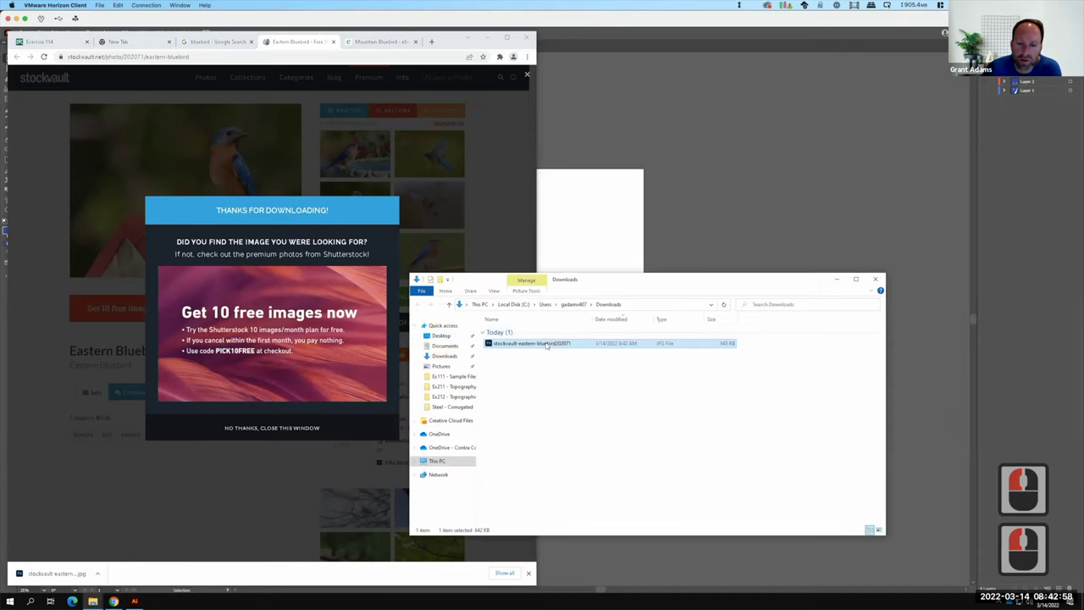
{"action": "right_click", "coordinate": [545, 342]}
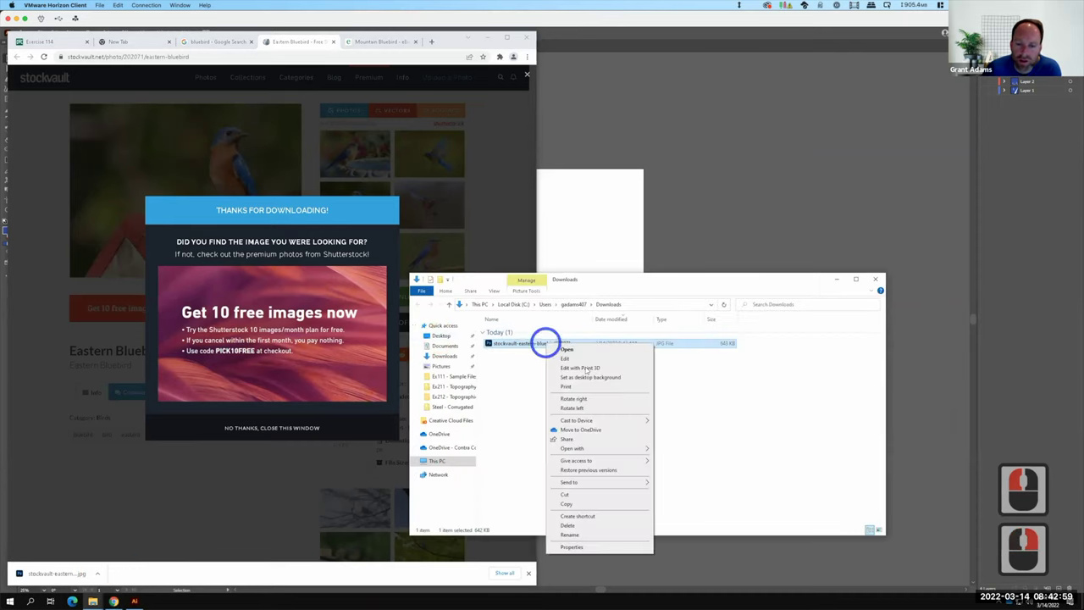
{"action": "left_click", "coordinate": [566, 504]}
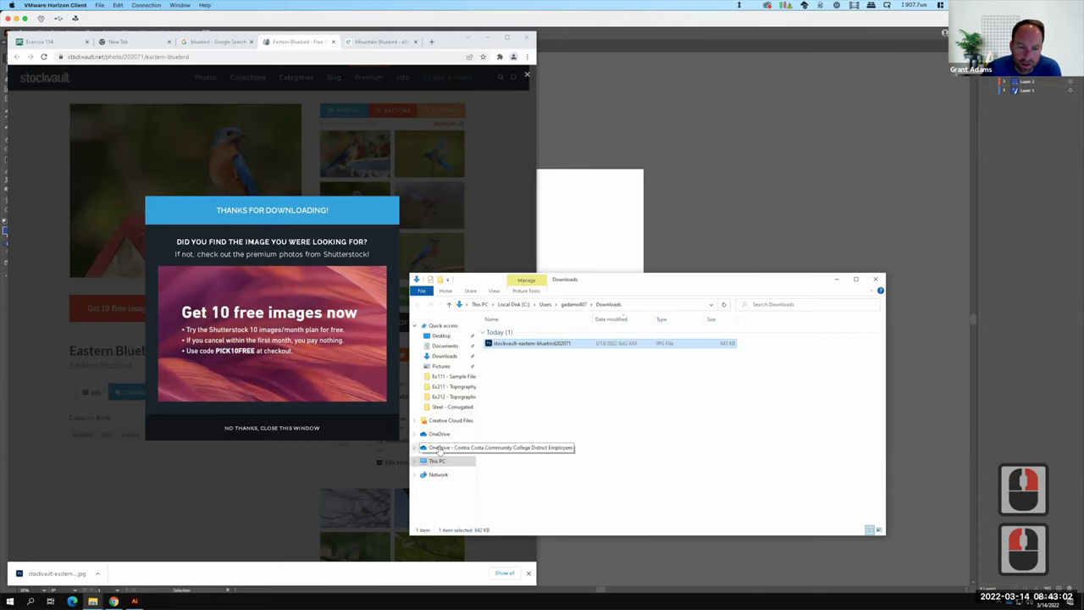
- Open the college OneDrive's Live Demonstrations, Live - A135 Exercises, Ex114 - Logo Design folder
{"action": "left_click", "coordinate": [439, 447]}
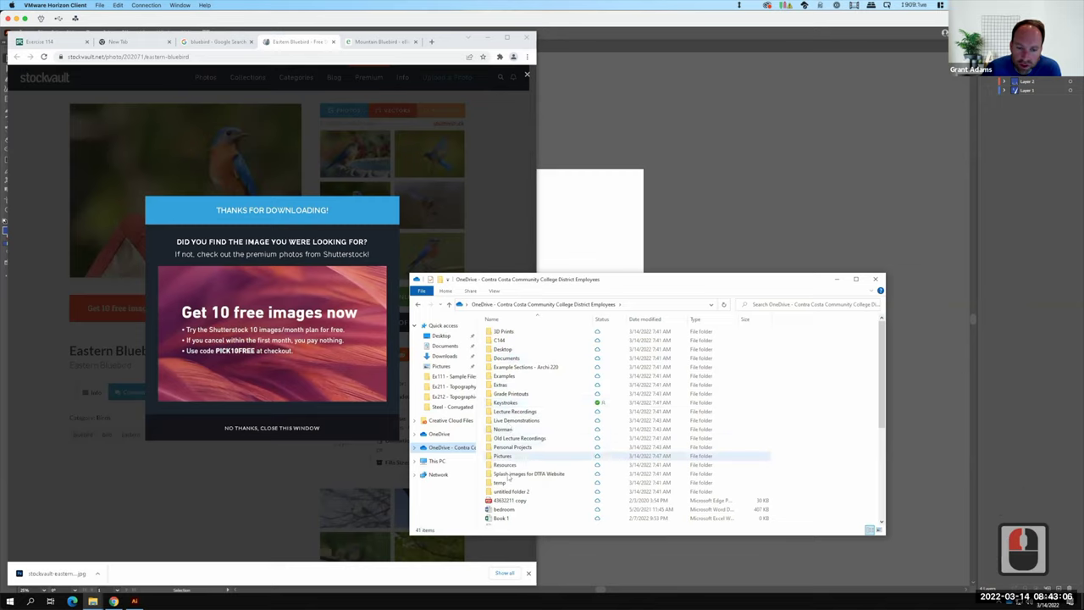
{"action": "double_click", "coordinate": [515, 421]}
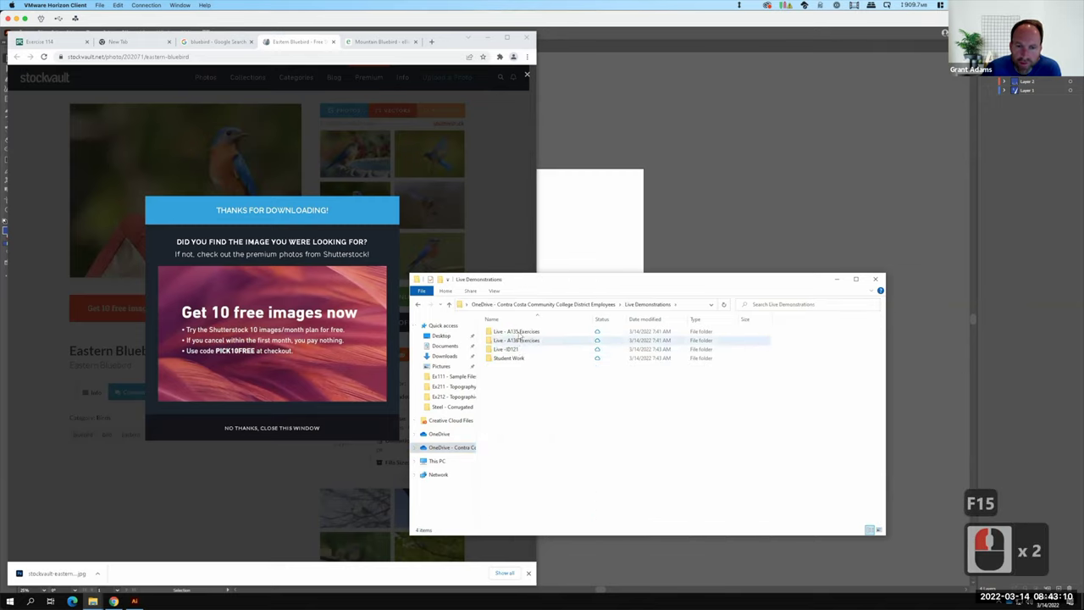
{"action": "left_click", "coordinate": [519, 331]}
{"action": "double_click", "coordinate": [519, 331]}
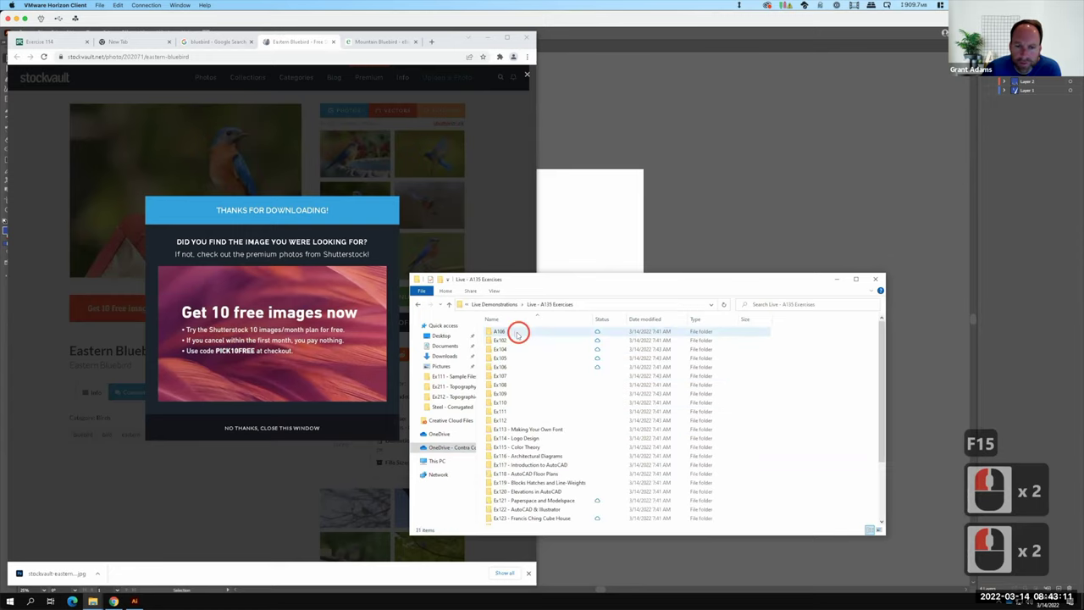
{"action": "double_click", "coordinate": [508, 439]}
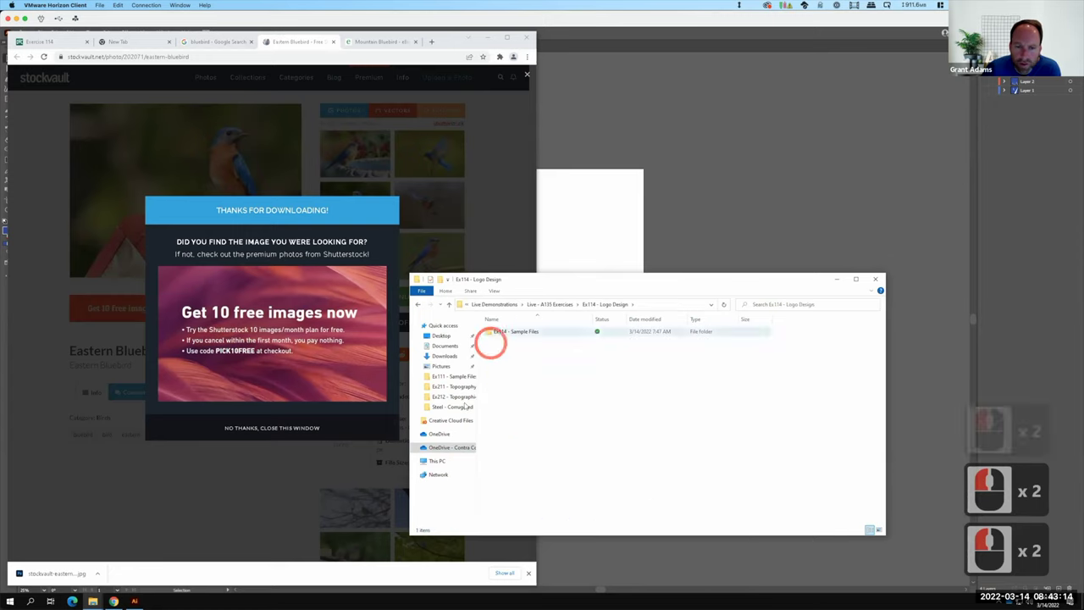
- Create a new folder named S2022 inside Ex114 - Logo Design
{"action": "right_click", "coordinate": [531, 380]}
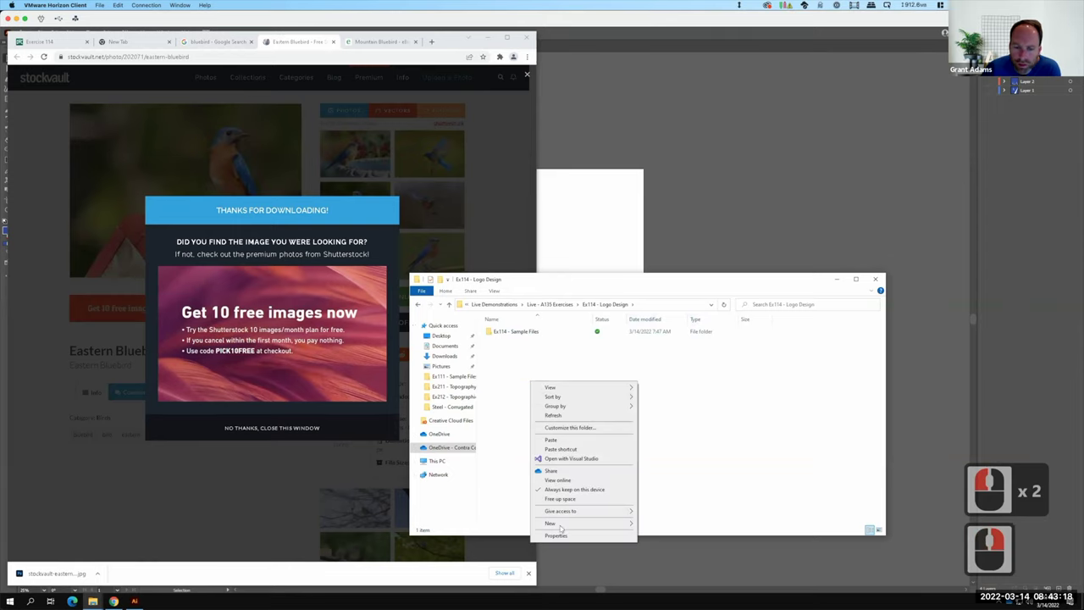
{"action": "mouse_move", "coordinate": [553, 524]}
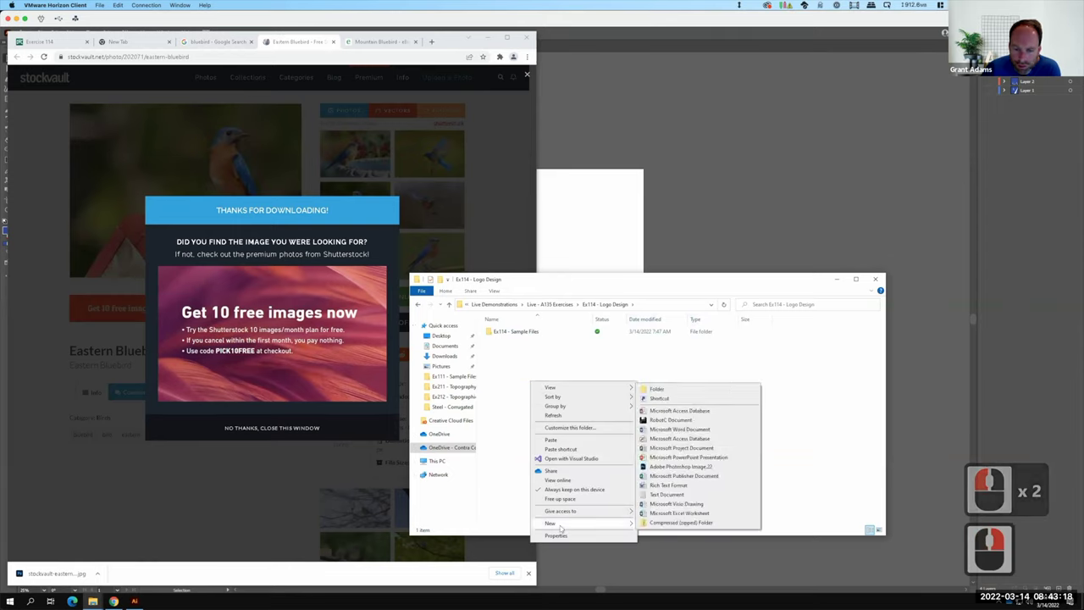
{"action": "left_click", "coordinate": [688, 390]}
{"action": "type", "text": "S2022"}
{"action": "key", "text": "Return"}
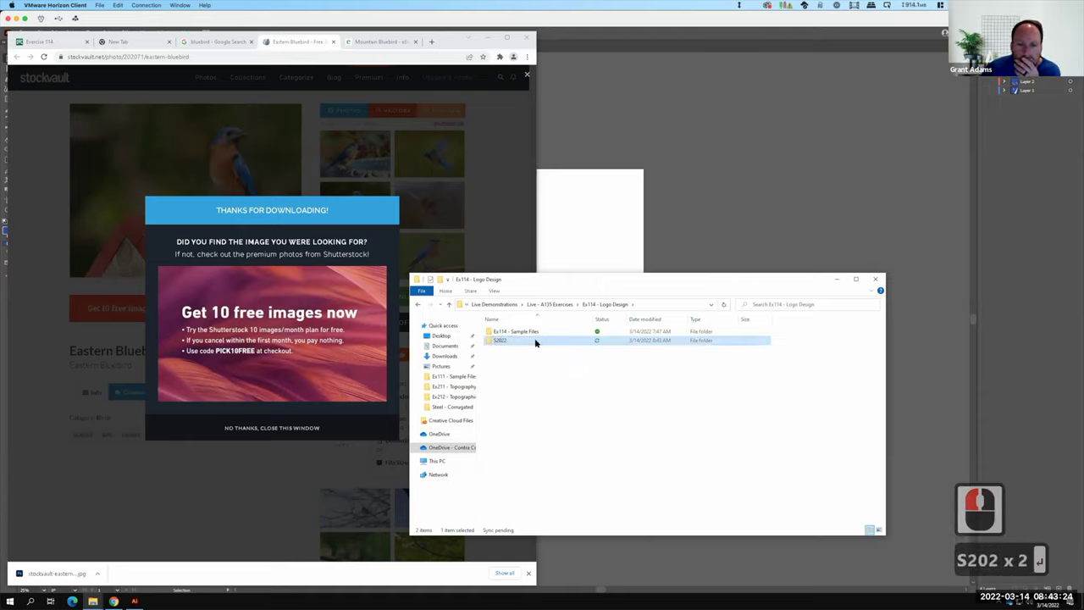
- Paste the copied bluebird photo into the S2022 folder
{"action": "double_click", "coordinate": [535, 342]}
{"action": "right_click", "coordinate": [531, 383]}
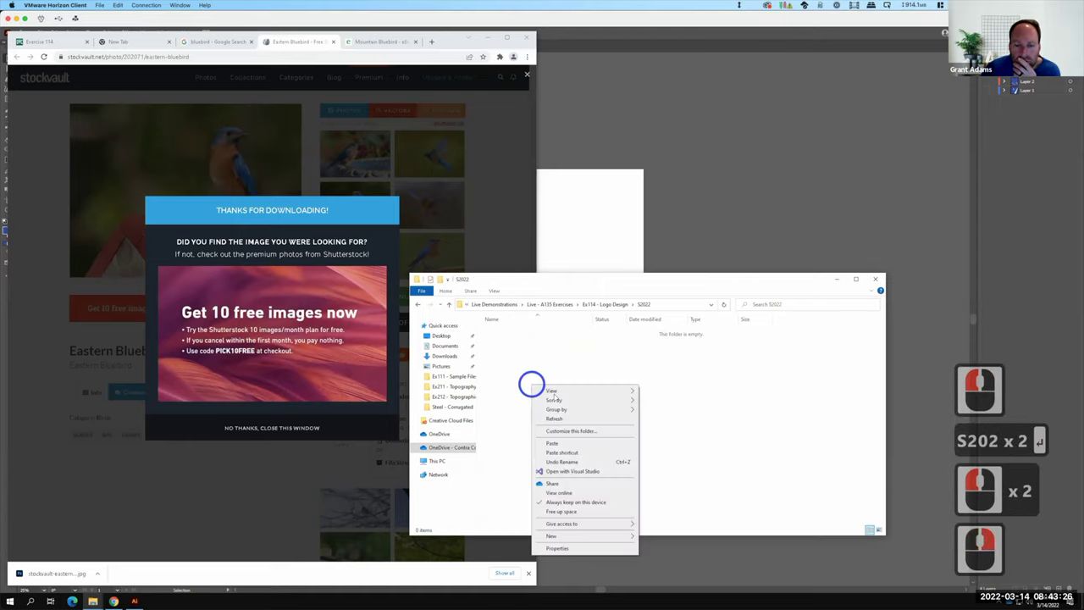
{"action": "left_click", "coordinate": [555, 444]}
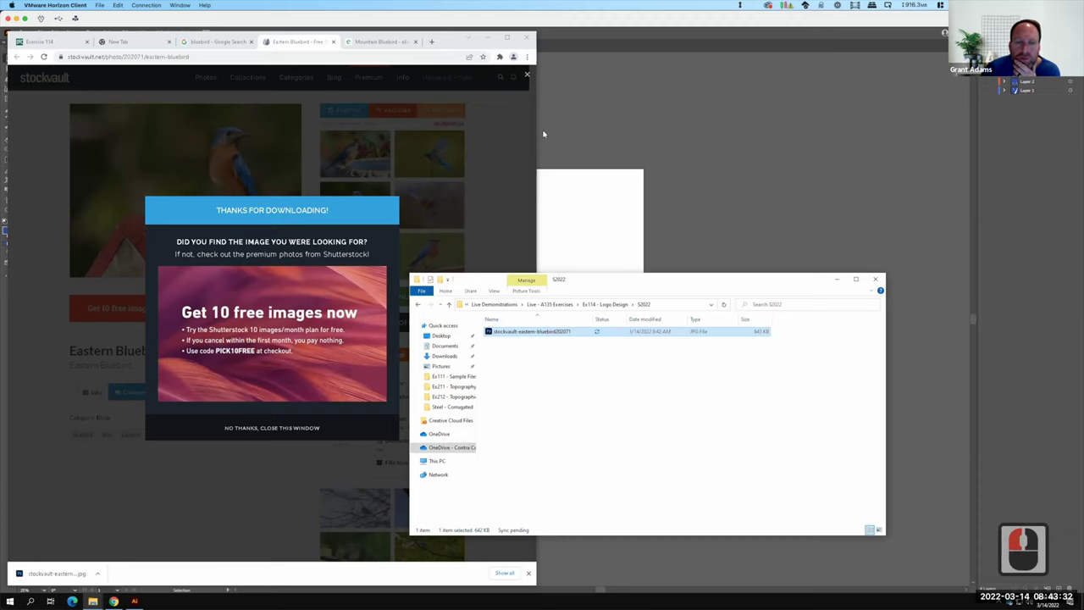
- Switch to Illustrator and place the bluebird photo from OneDrive's Ex114 - Logo Design, S2022 folder onto the artboard at full size
{"action": "left_click", "coordinate": [651, 119]}
{"action": "left_click", "coordinate": [431, 207]}
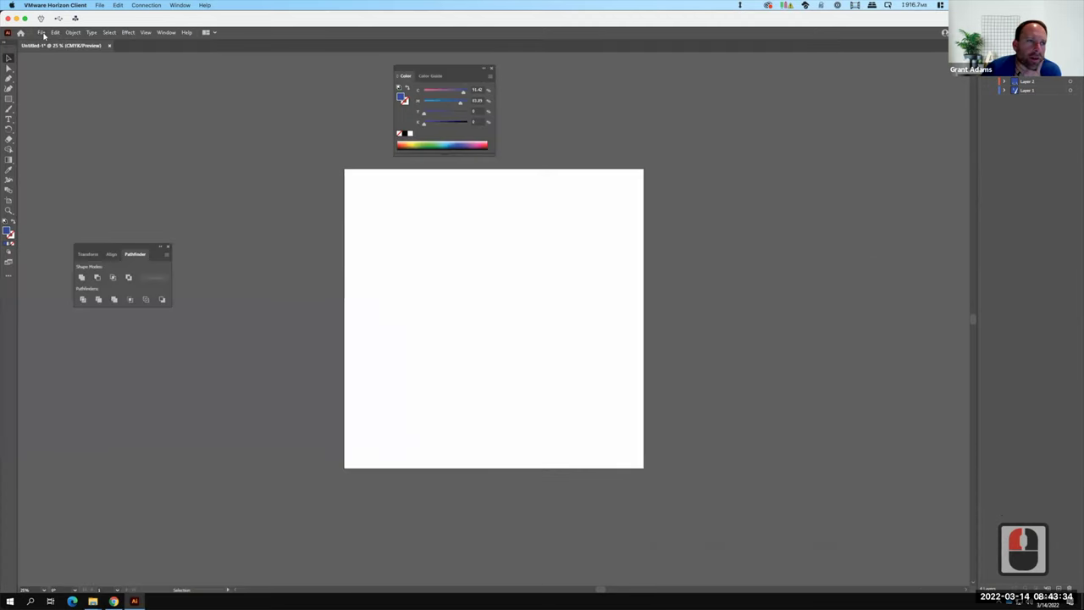
{"action": "left_click", "coordinate": [41, 32]}
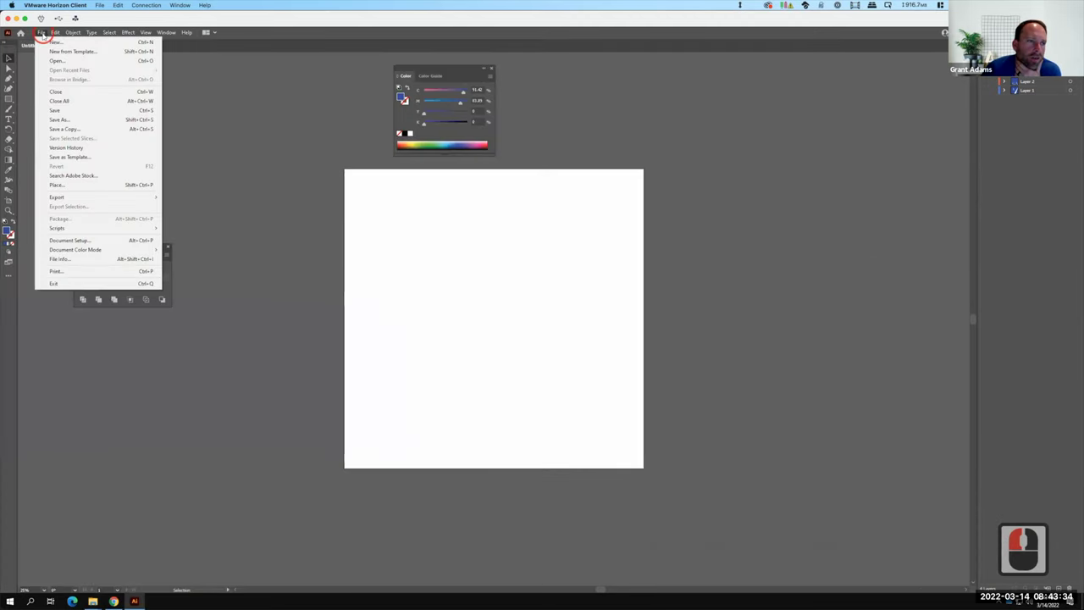
{"action": "left_click", "coordinate": [54, 188]}
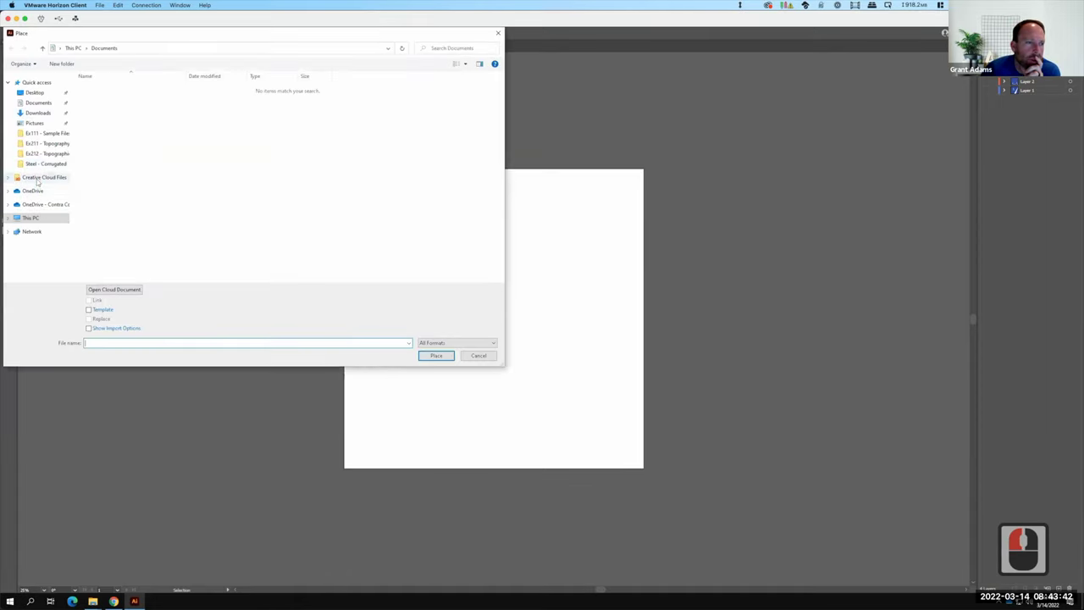
{"action": "left_click", "coordinate": [35, 205]}
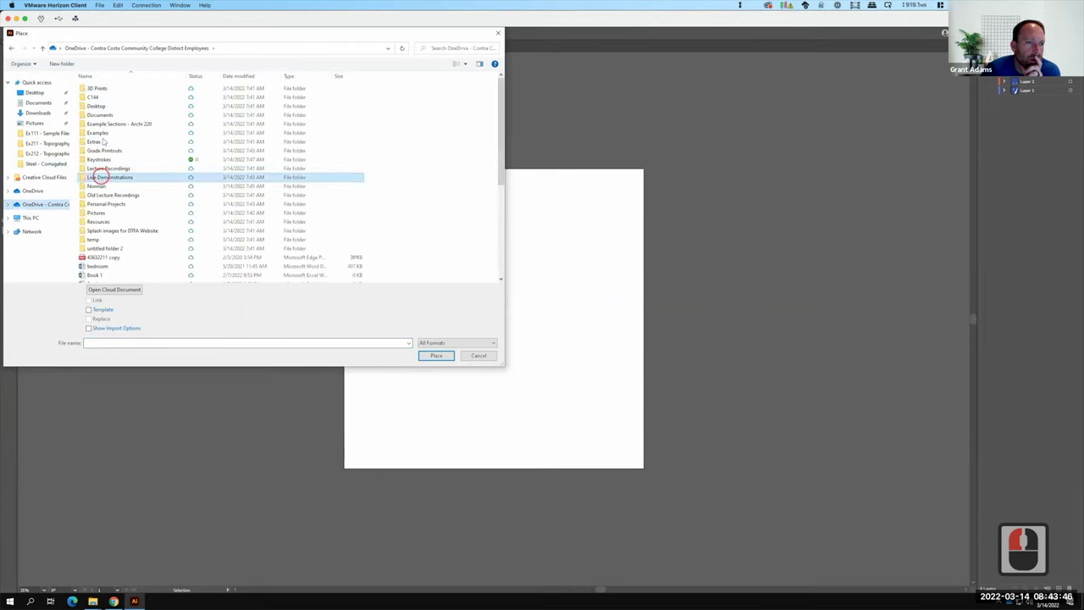
{"action": "double_click", "coordinate": [101, 178]}
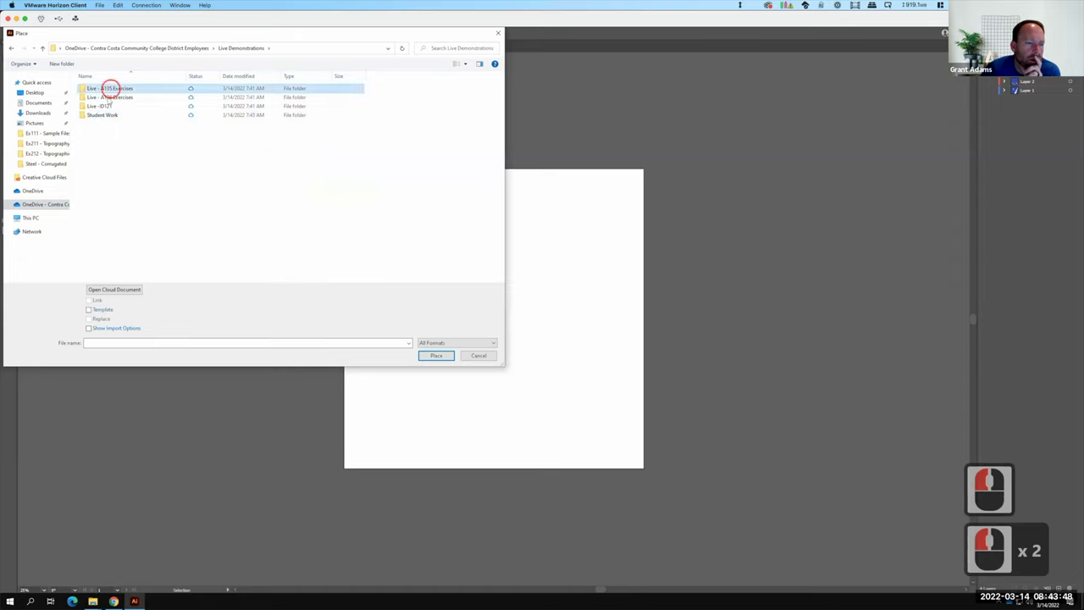
{"action": "double_click", "coordinate": [109, 88]}
{"action": "double_click", "coordinate": [108, 196]}
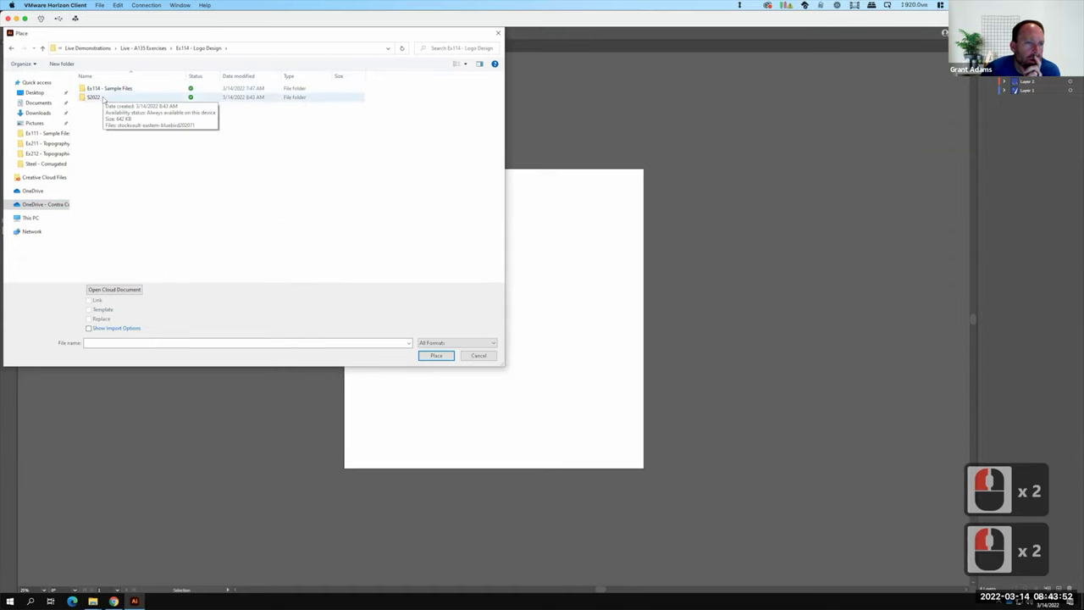
{"action": "double_click", "coordinate": [101, 98]}
{"action": "left_click", "coordinate": [108, 105]}
{"action": "left_click", "coordinate": [435, 355]}
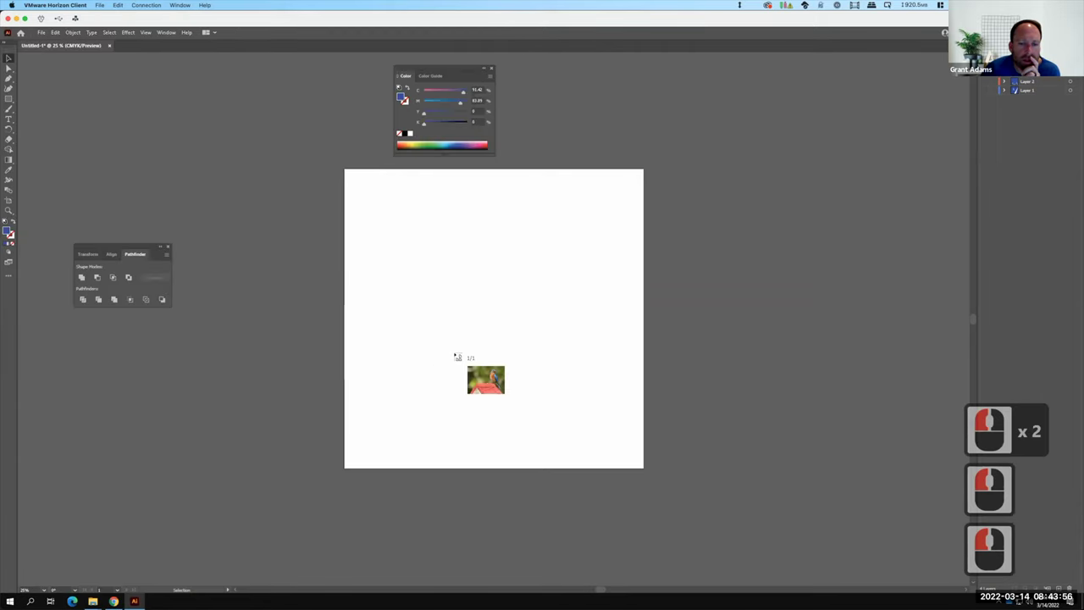
{"action": "left_click", "coordinate": [394, 225]}
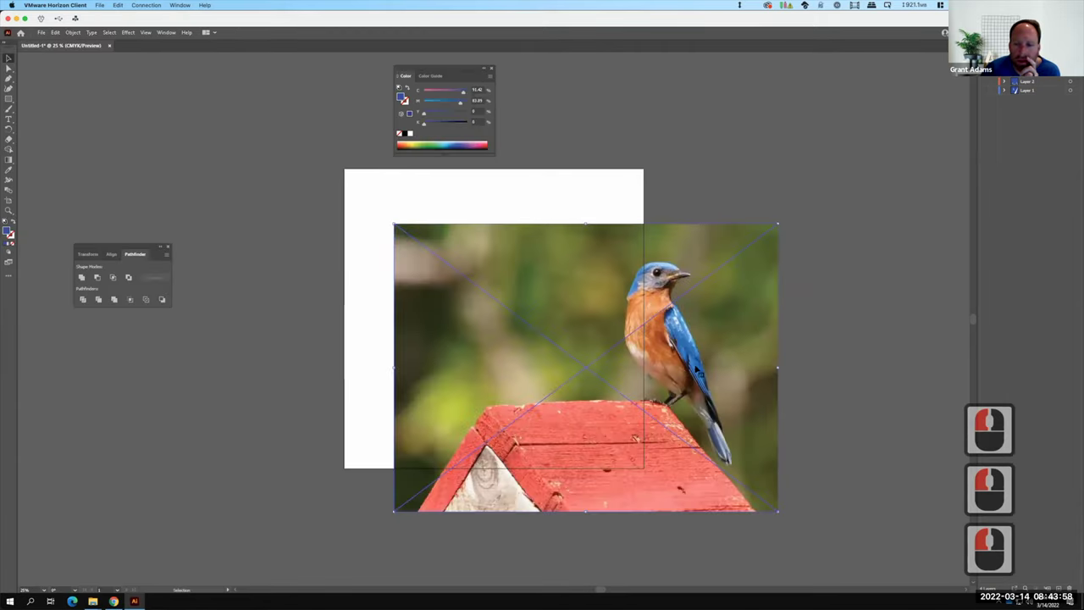
- Move the photo so the whole bird lies within the artboard, deselect it, and add a new layer above the existing ones
{"action": "left_click_drag", "start_coordinate": [680, 368], "coordinate": [550, 318]}
{"action": "left_click_drag", "start_coordinate": [552, 215], "coordinate": [555, 222]}
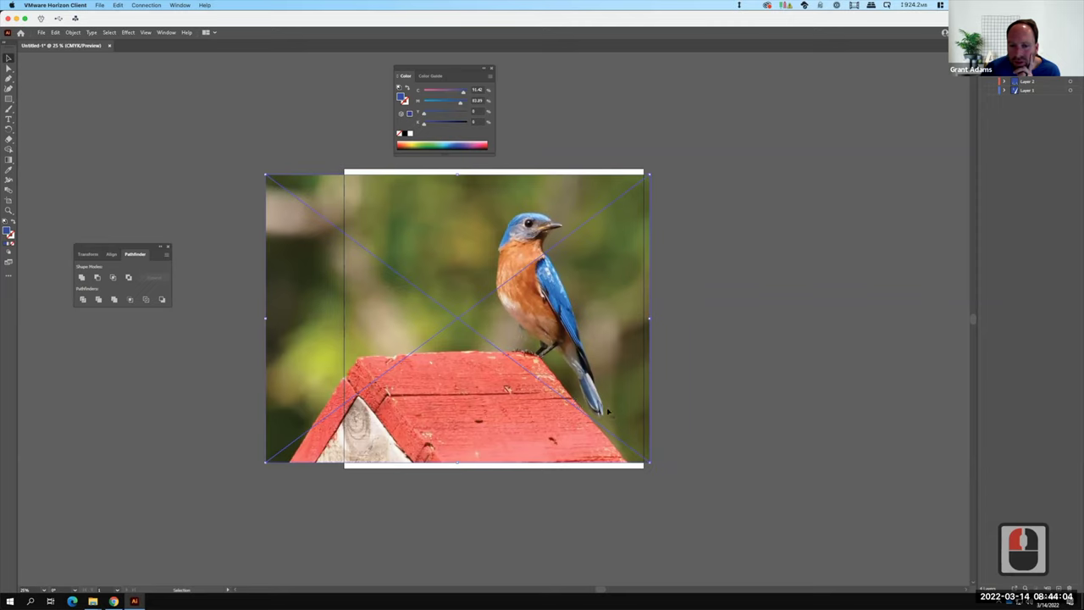
{"action": "key", "text": "F15"}
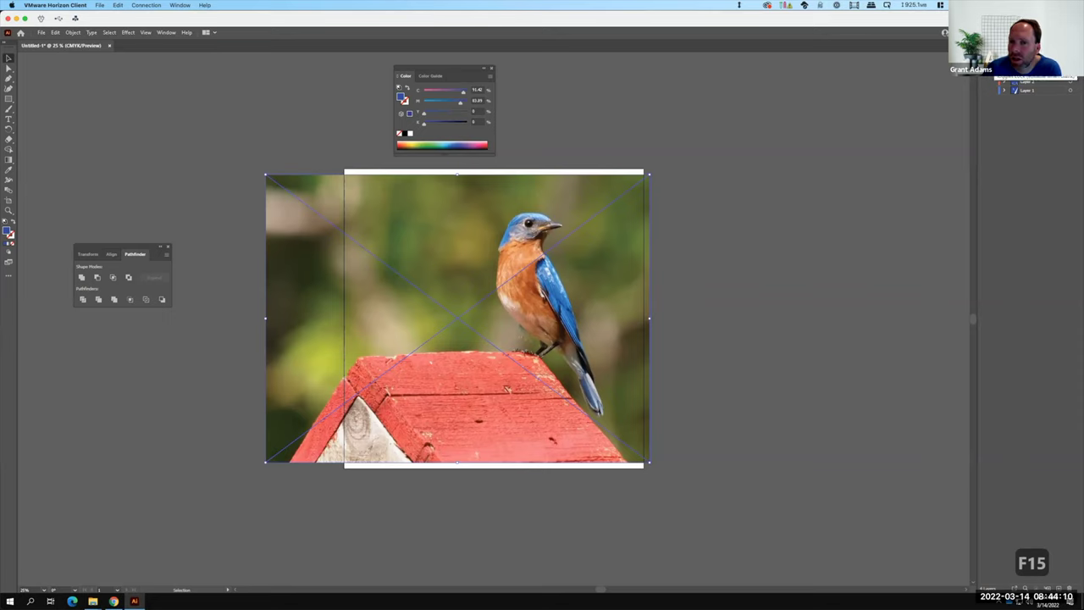
{"action": "left_click", "coordinate": [644, 198]}
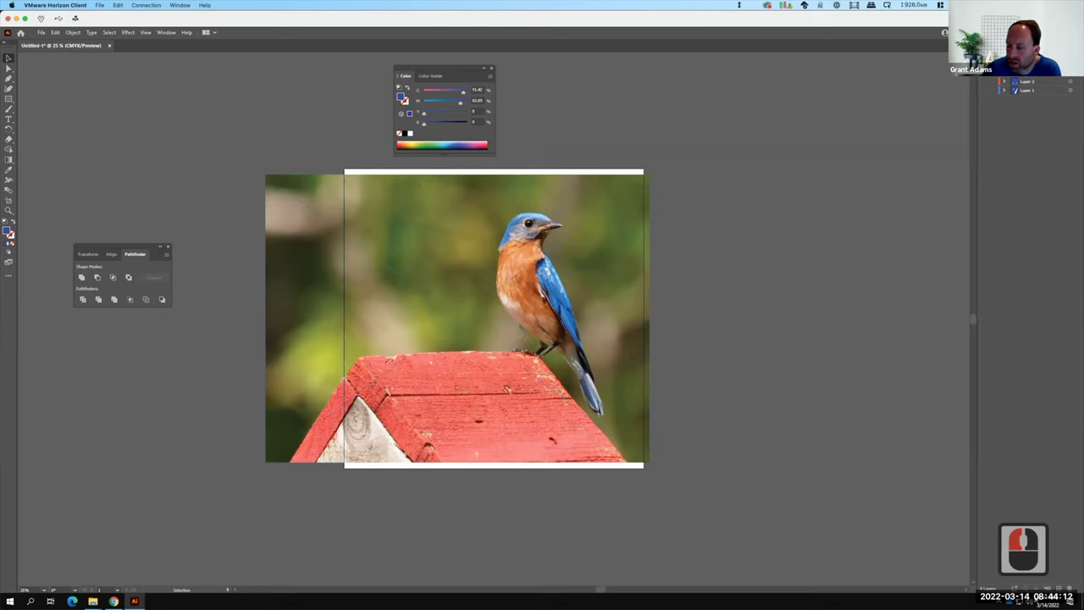
{"action": "left_click", "coordinate": [1059, 588]}
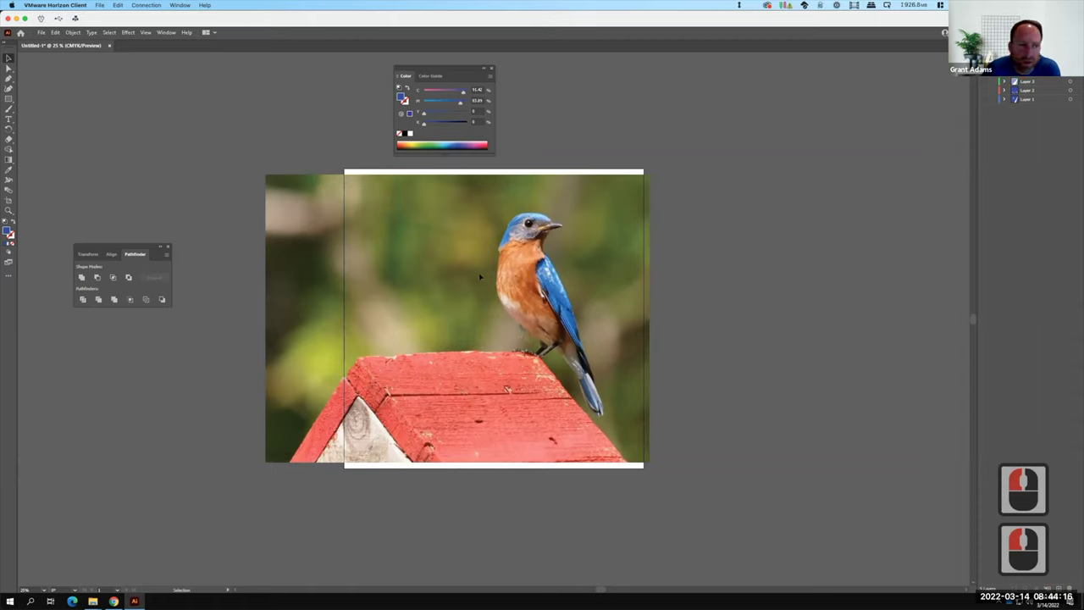
- With the Pen tool, start tracing the bird's outline from the beak tip along the beak's upper edge to the forehead
{"action": "left_click", "coordinate": [9, 77]}
{"action": "left_click", "coordinate": [201, 126]}
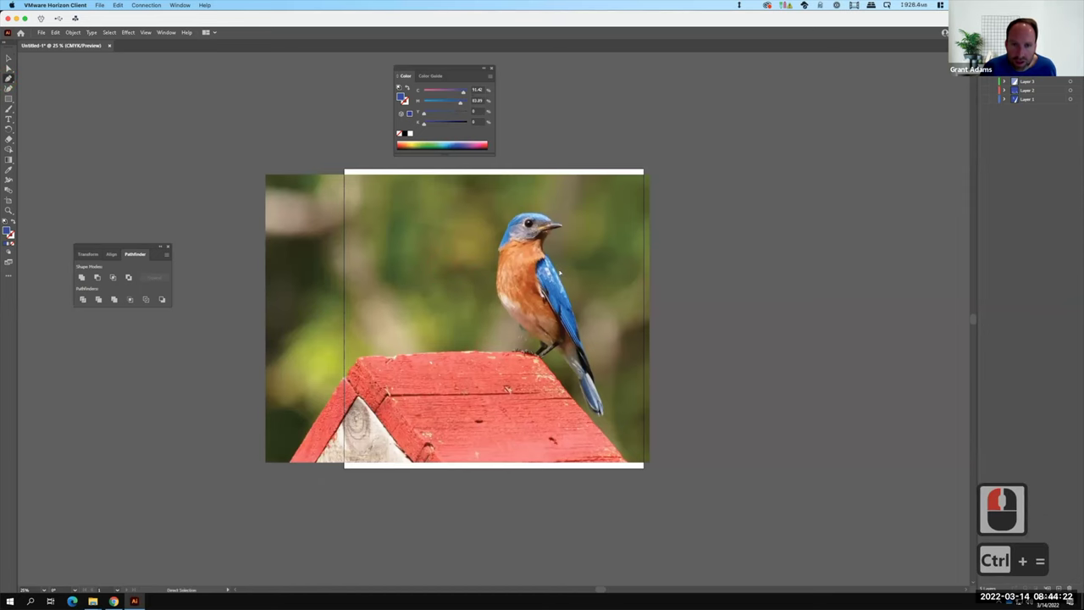
{"action": "key", "text": "ctrl+equal"}
{"action": "key", "text": "ctrl+equal"}
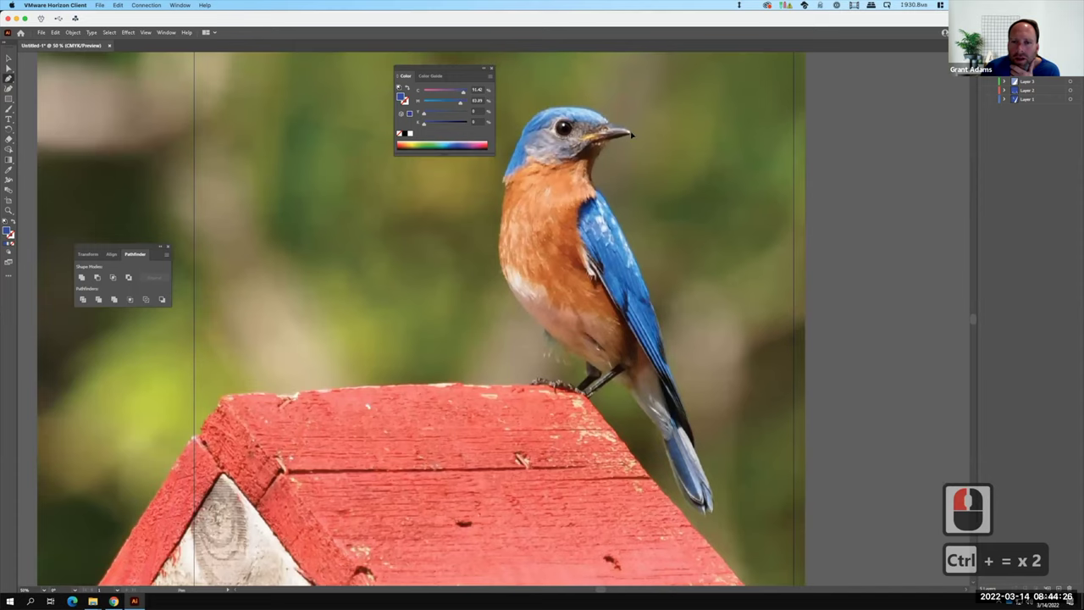
{"action": "left_click_drag", "start_coordinate": [630, 131], "coordinate": [471, 311]}
{"action": "key", "text": "ctrl+equal"}
{"action": "left_click", "coordinate": [472, 312]}
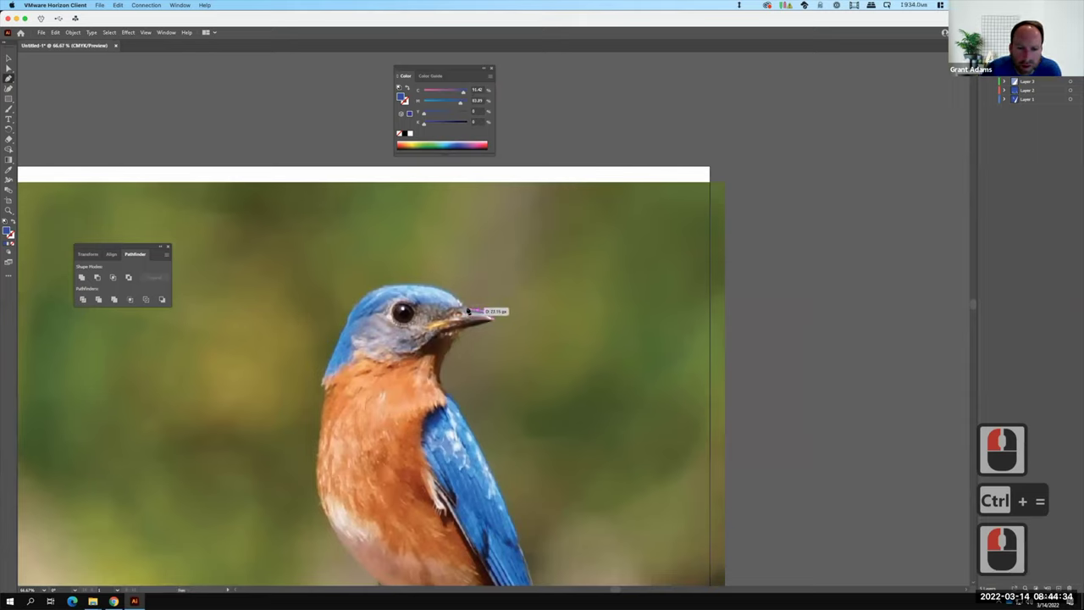
{"action": "left_click", "coordinate": [450, 292]}
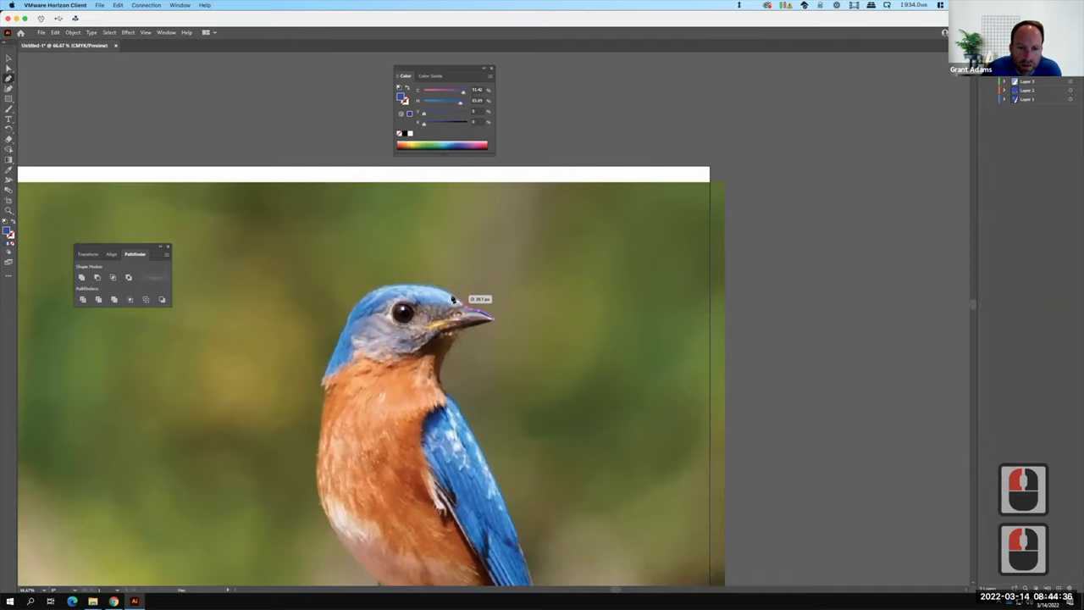
{"action": "left_click", "coordinate": [447, 292]}
- Continue the Pen path with curved segments over the crown and down the back of the head, ending in a corner at the nape
{"action": "left_click_drag", "start_coordinate": [399, 289], "coordinate": [381, 292]}
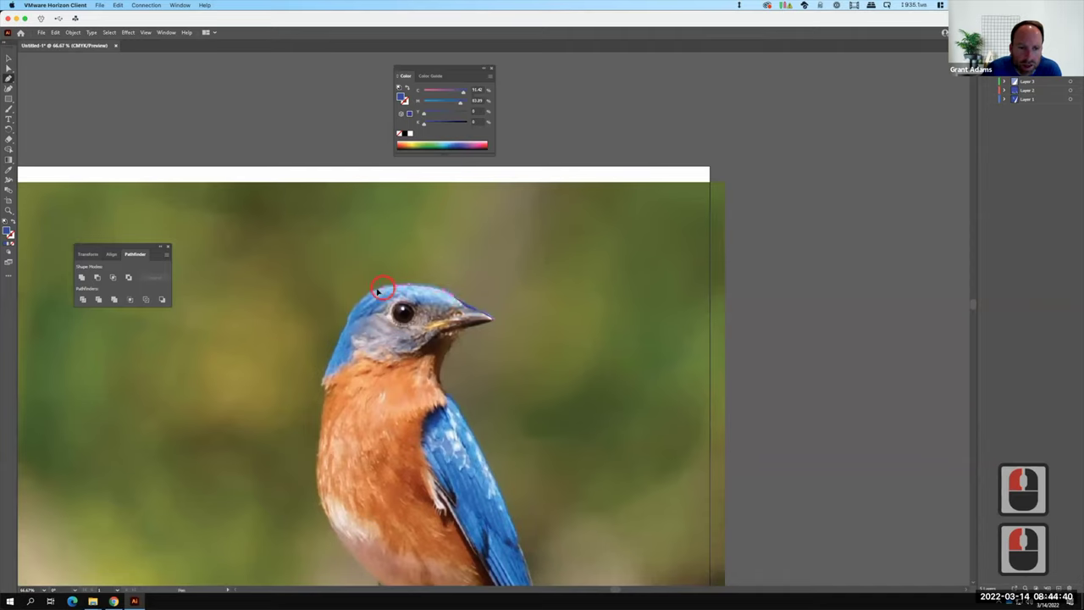
{"action": "left_click", "coordinate": [376, 289]}
{"action": "left_click_drag", "start_coordinate": [343, 318], "coordinate": [346, 323]}
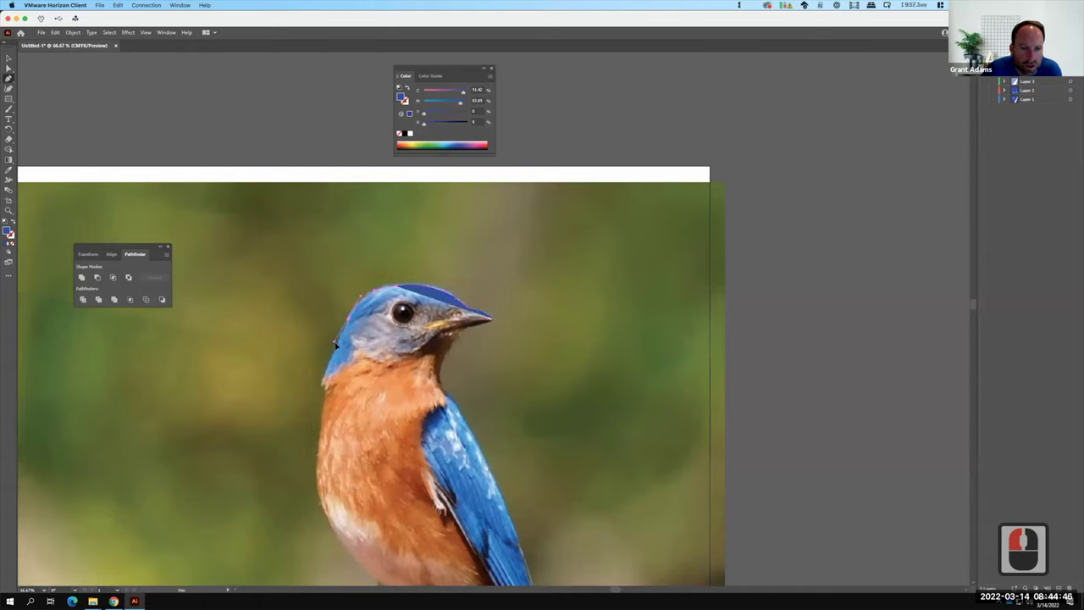
{"action": "left_click_drag", "start_coordinate": [332, 369], "coordinate": [323, 388]}
{"action": "left_click", "coordinate": [324, 386]}
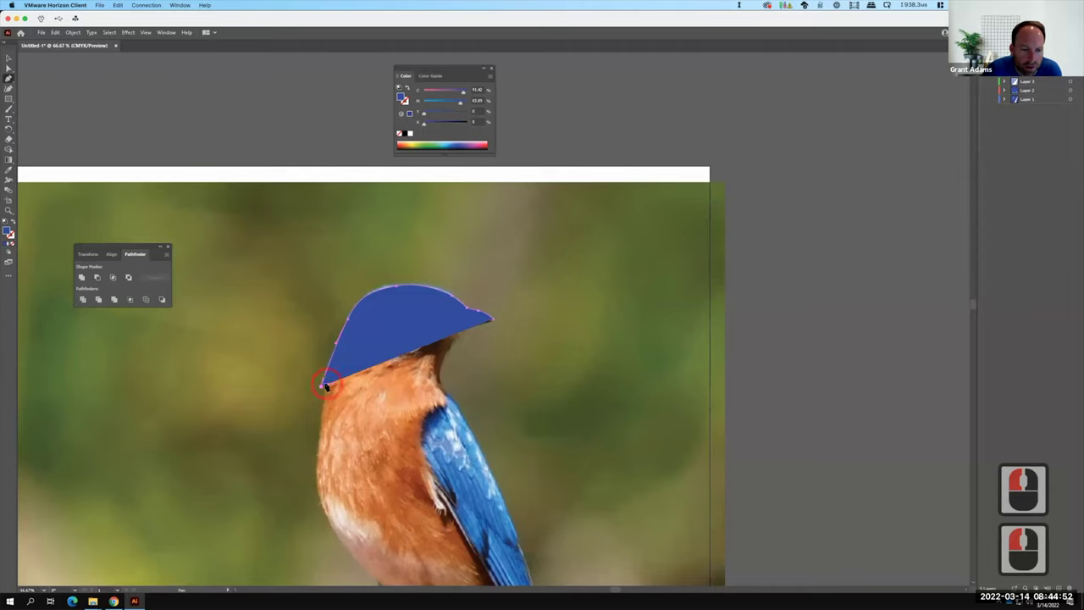
{"action": "left_click", "coordinate": [325, 387]}
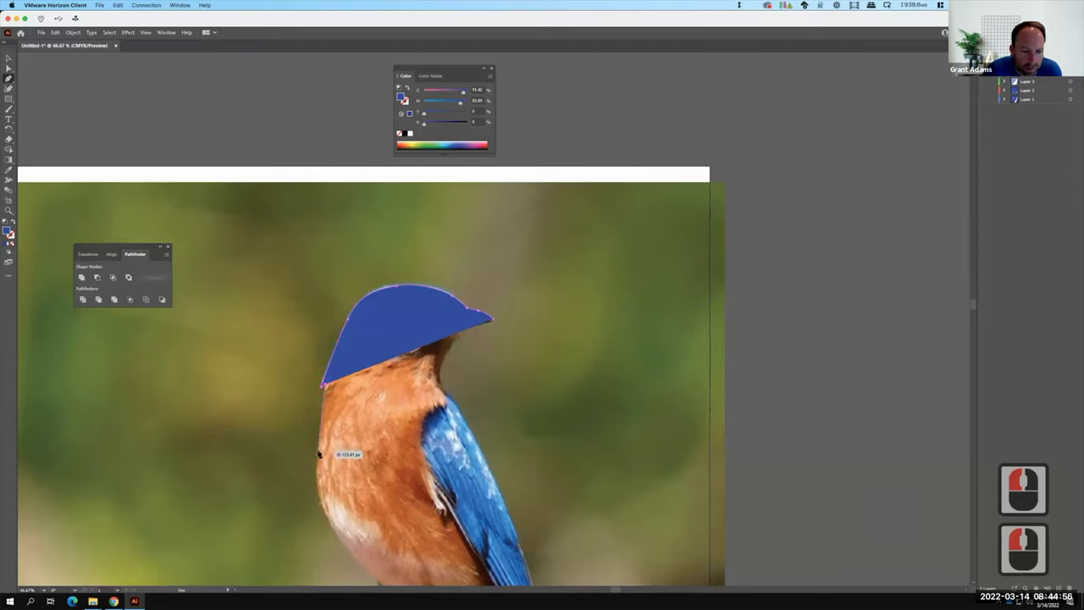
- Extend the Pen path with a curve down the orange breast and swap fill and stroke so the path has no fill
{"action": "left_click", "coordinate": [316, 494]}
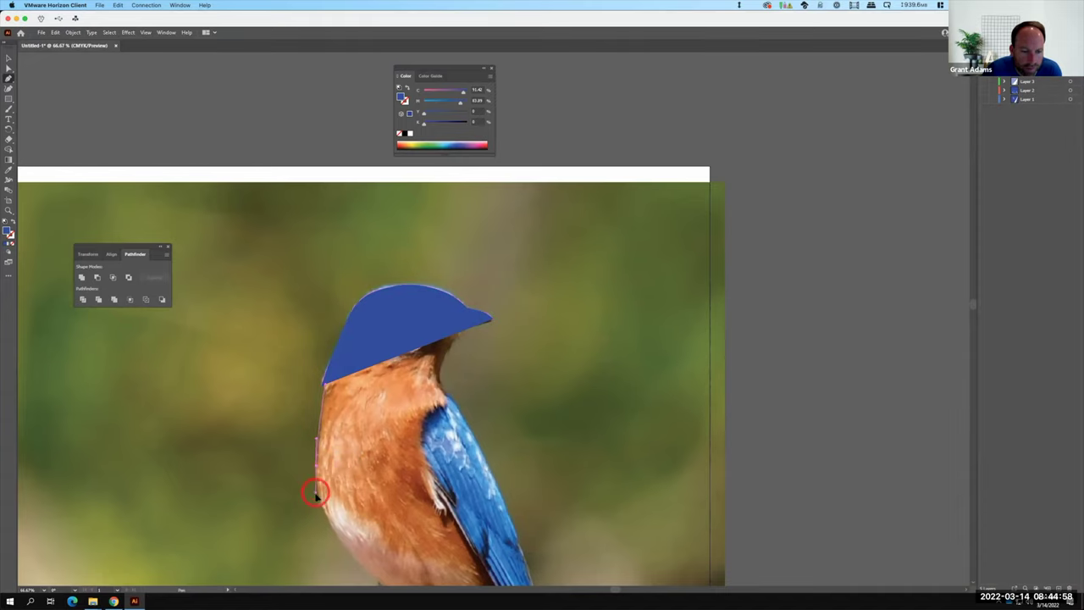
{"action": "left_click", "coordinate": [357, 326]}
{"action": "scroll", "coordinate": [350, 293], "scroll_direction": "down", "scroll_amount": 9}
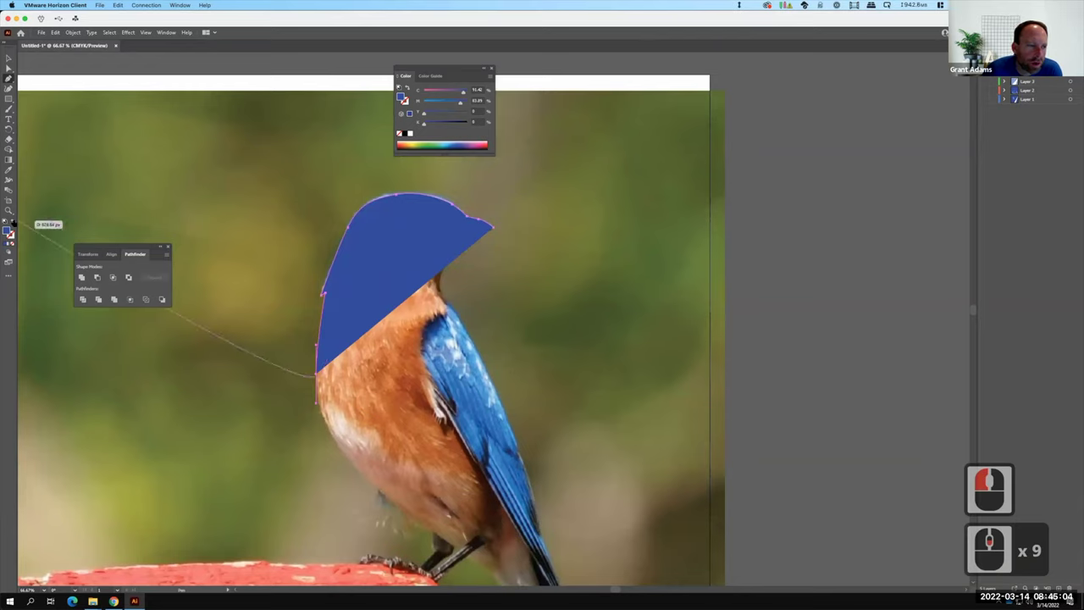
{"action": "left_click", "coordinate": [12, 240]}
{"action": "key", "text": "F15"}
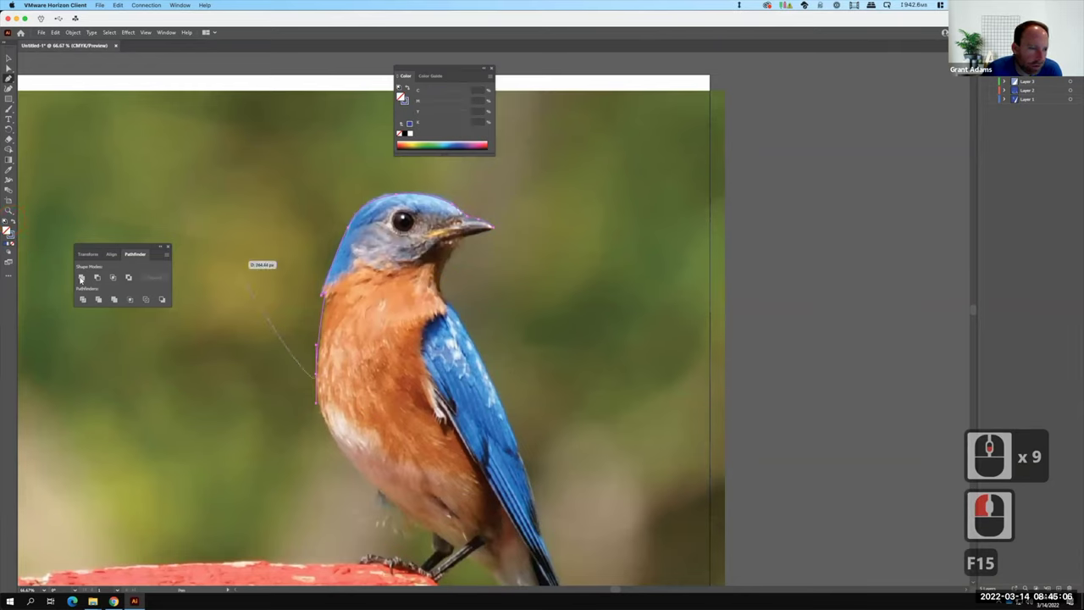
- Continue the Pen path along the belly to the front leg and trace the leg's edge down to the foot
{"action": "left_click", "coordinate": [346, 451]}
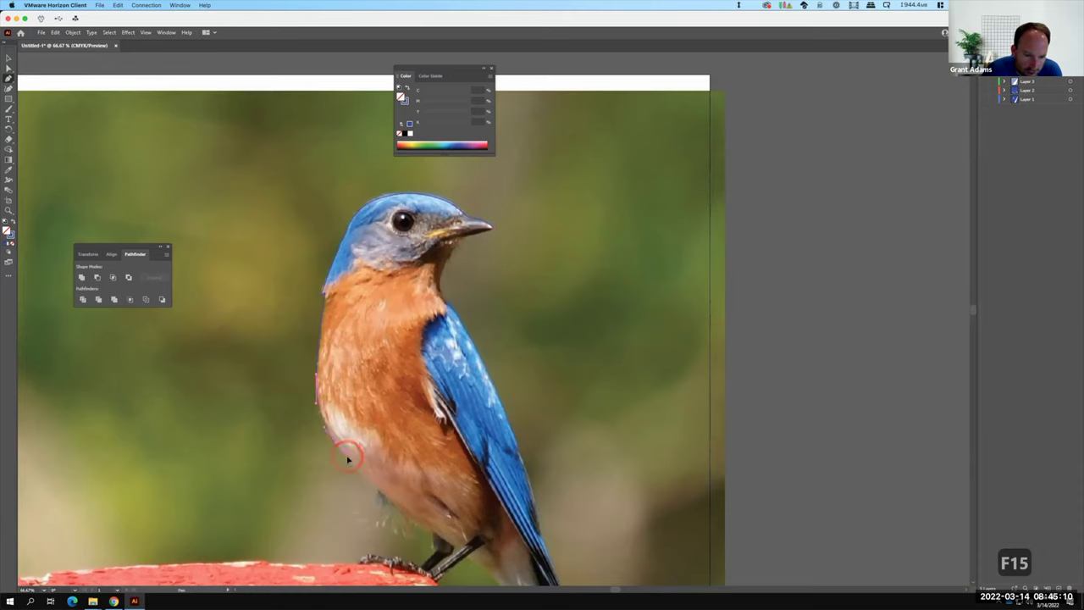
{"action": "left_click", "coordinate": [435, 534]}
{"action": "left_click", "coordinate": [435, 549]}
{"action": "left_click", "coordinate": [445, 547]}
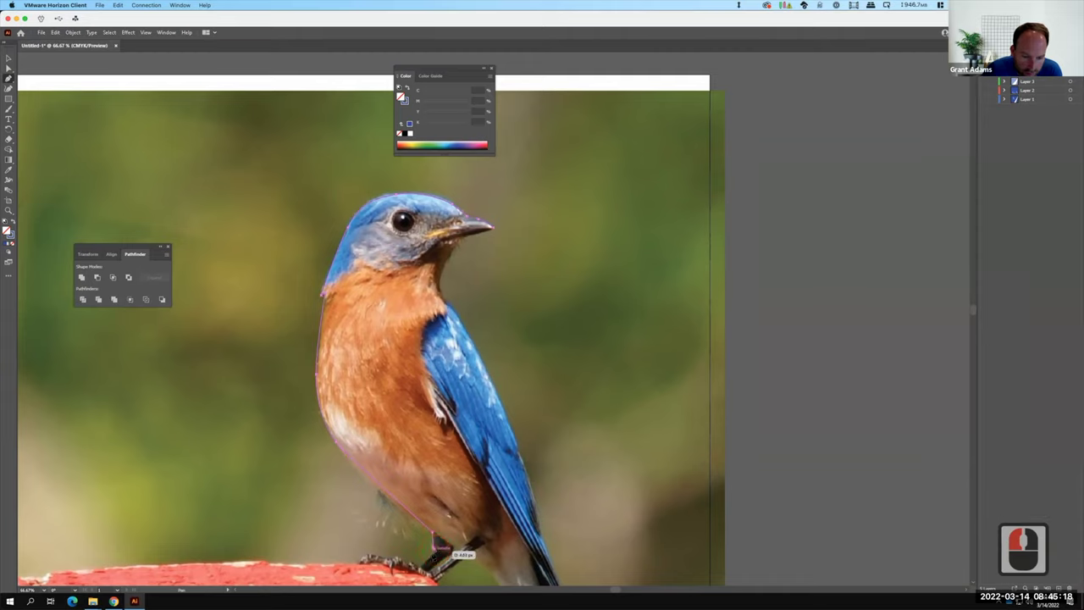
{"action": "left_click", "coordinate": [426, 573]}
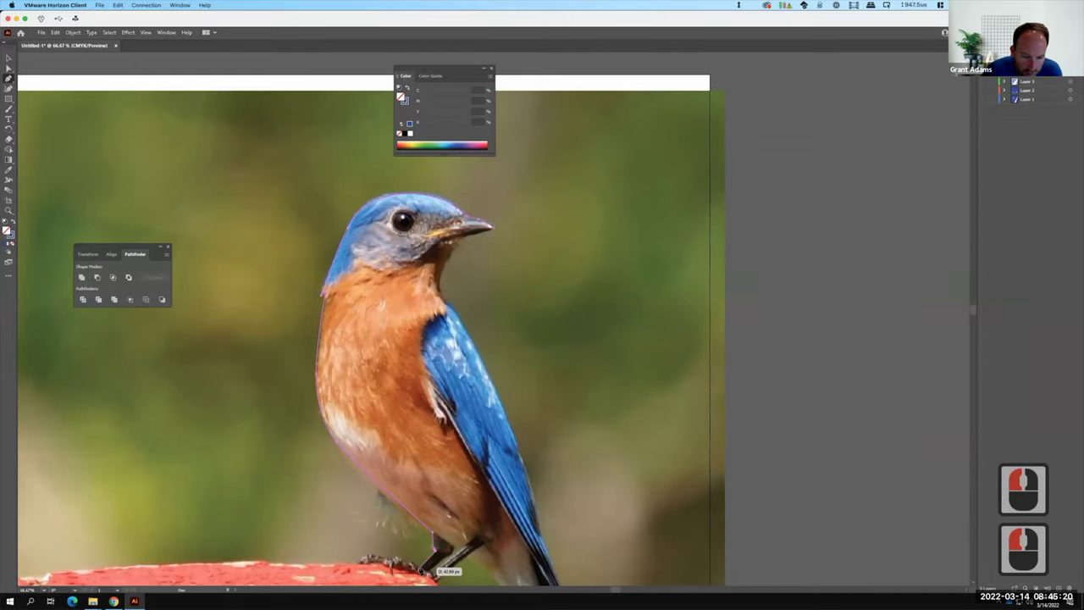
- Trace the upper edge of the foot's toes with short Pen segments out to the claw tip
{"action": "left_click", "coordinate": [414, 567]}
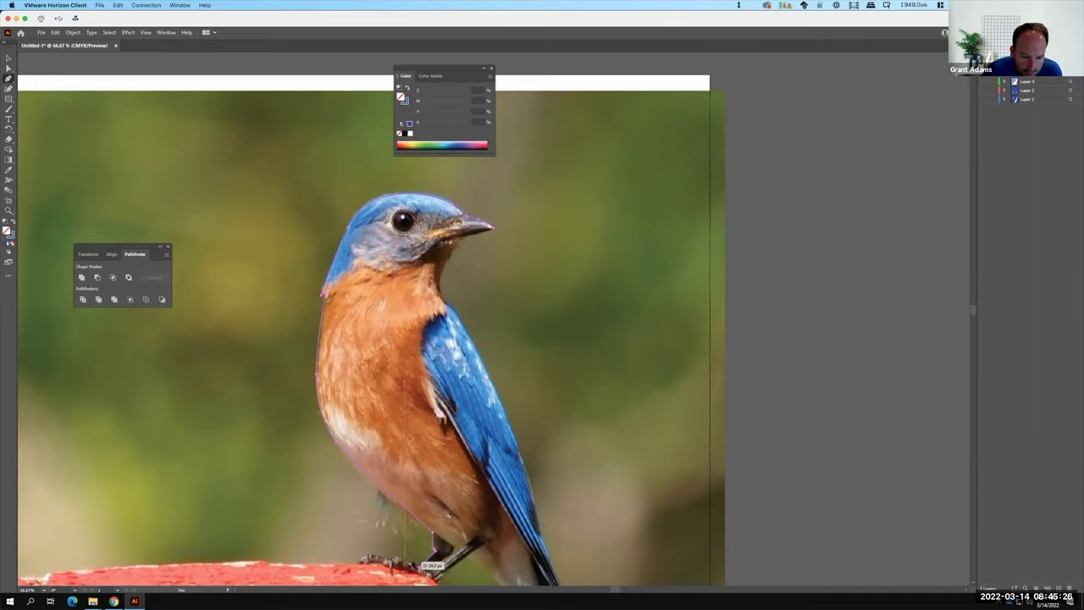
{"action": "left_click", "coordinate": [411, 566]}
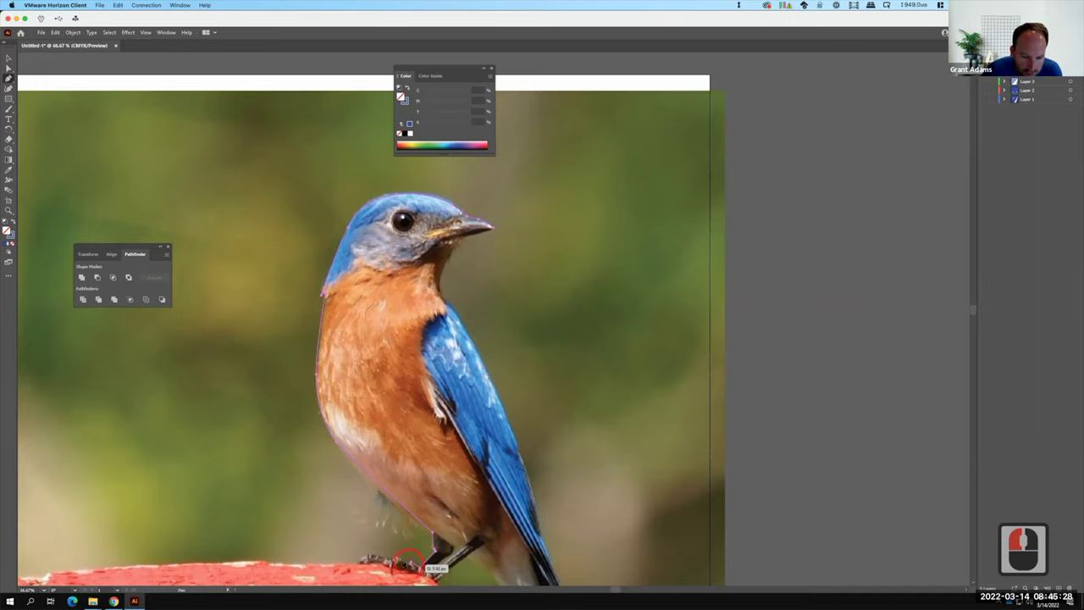
{"action": "left_click", "coordinate": [402, 561]}
{"action": "left_click", "coordinate": [397, 559]}
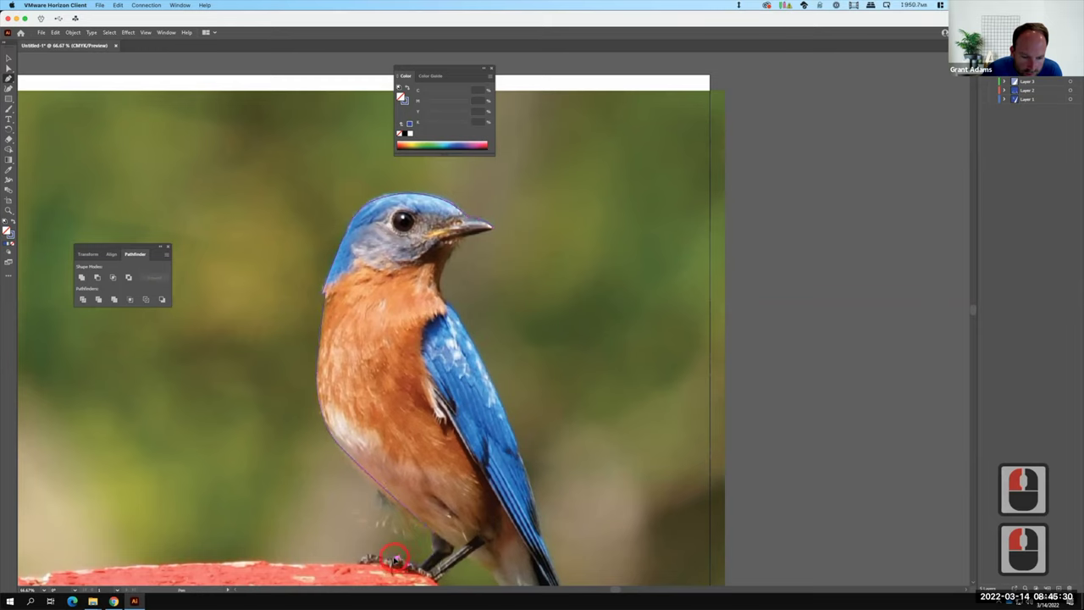
{"action": "left_click", "coordinate": [395, 560]}
{"action": "double_click", "coordinate": [368, 556]}
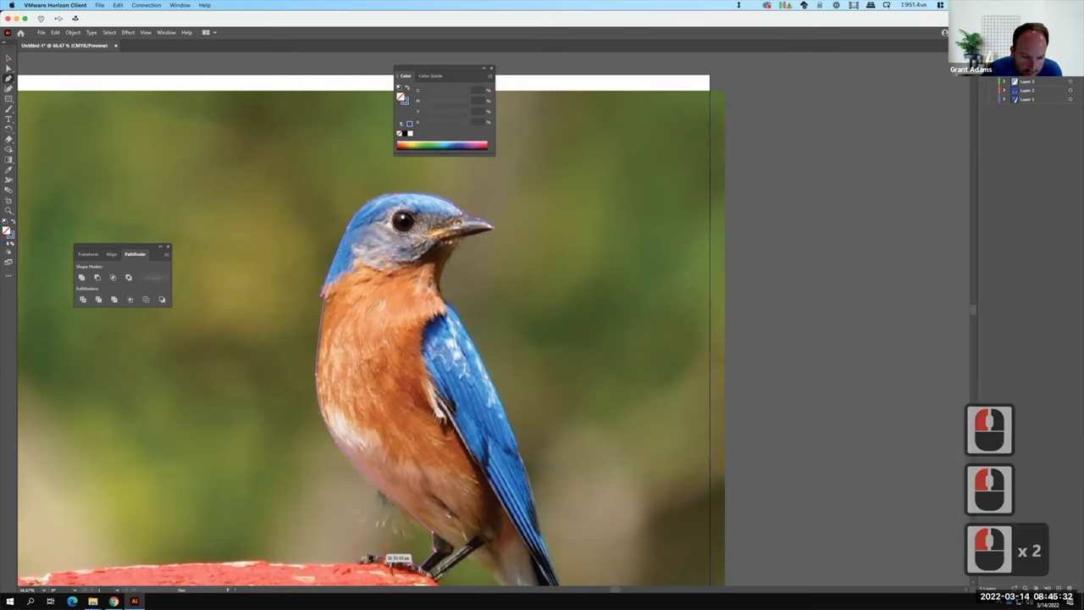
{"action": "left_click", "coordinate": [361, 565]}
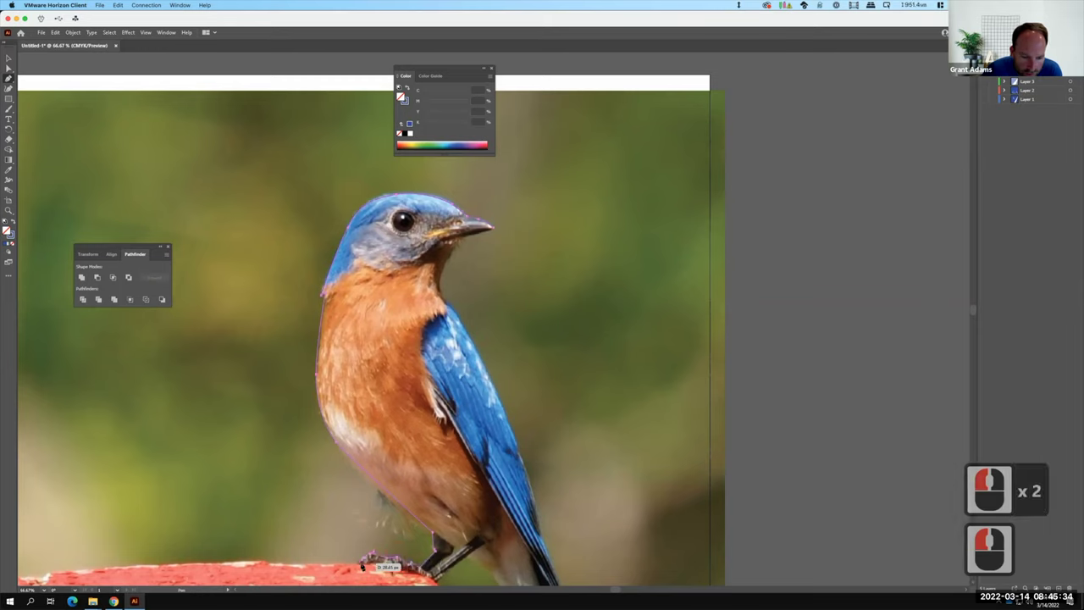
- Trace back along the underside of the toes, where they meet the red wood, to the base of the rear leg
{"action": "left_click", "coordinate": [381, 564]}
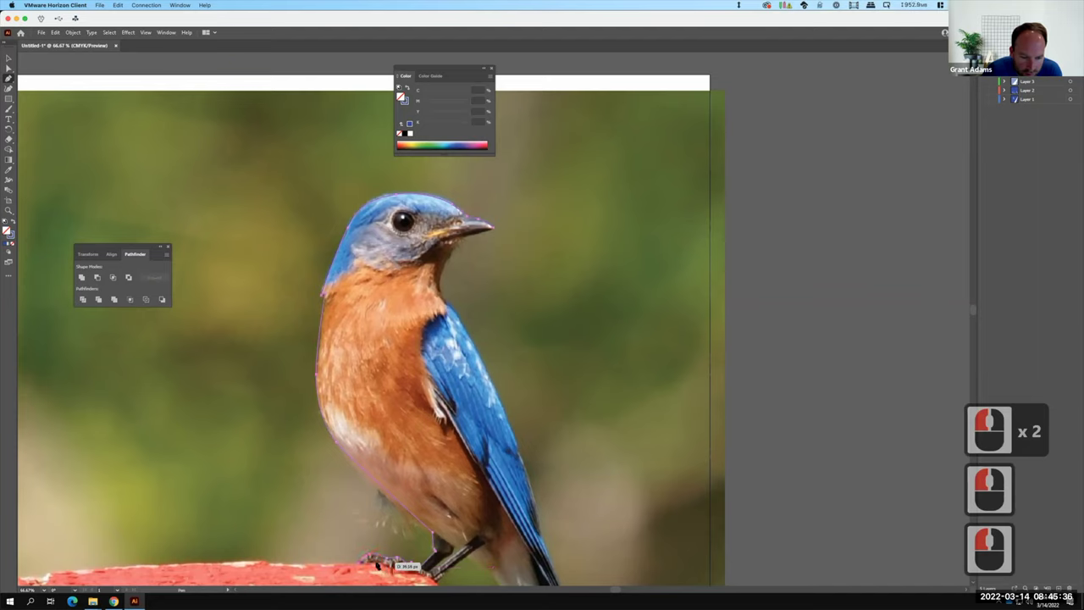
{"action": "left_click", "coordinate": [378, 566]}
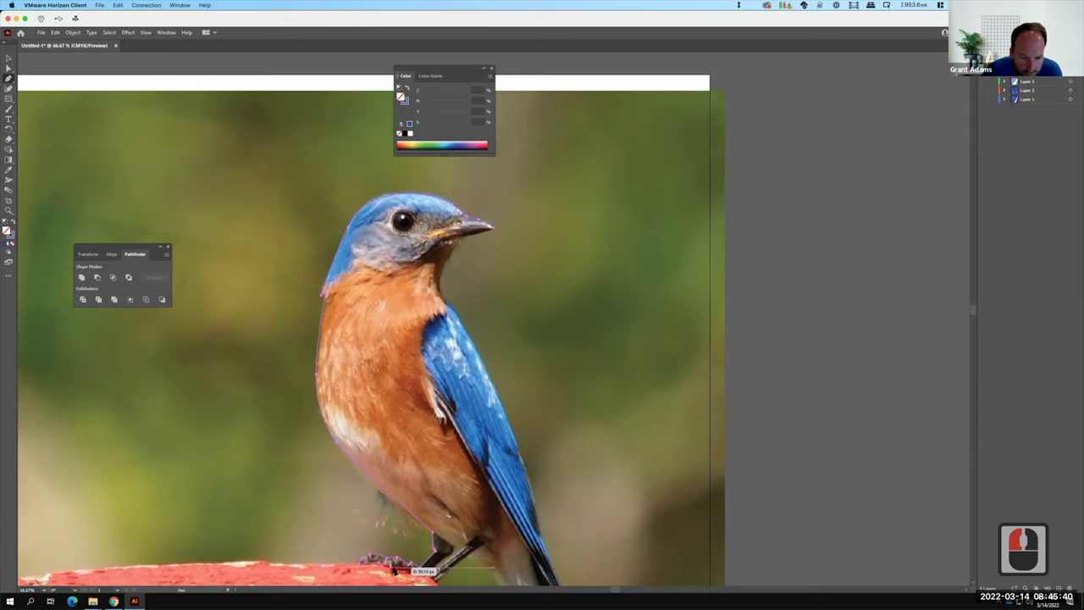
{"action": "left_click", "coordinate": [414, 572]}
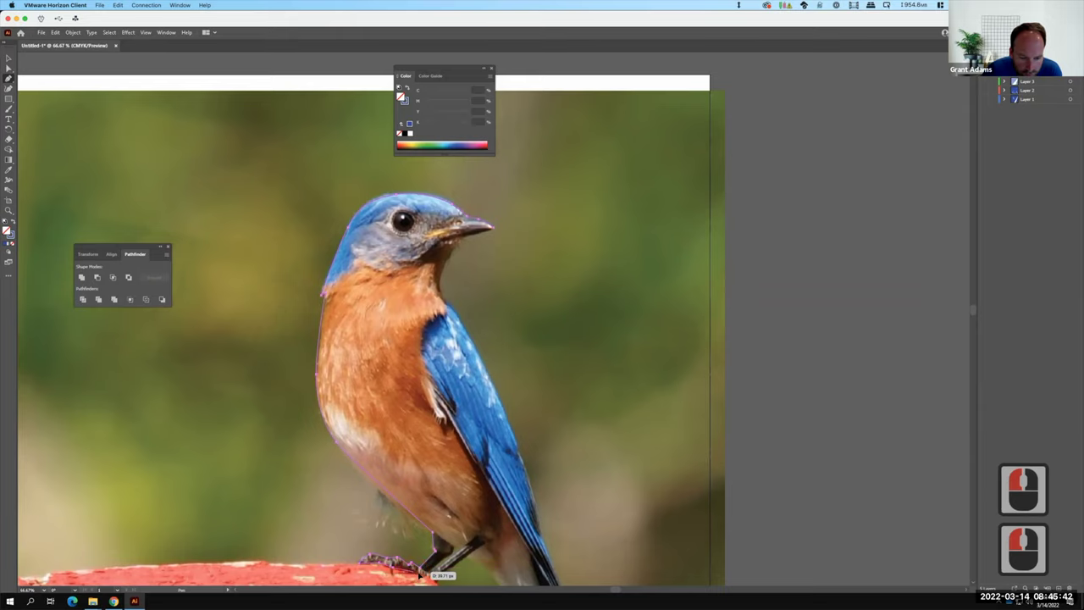
{"action": "left_click", "coordinate": [419, 574]}
{"action": "left_click", "coordinate": [437, 582]}
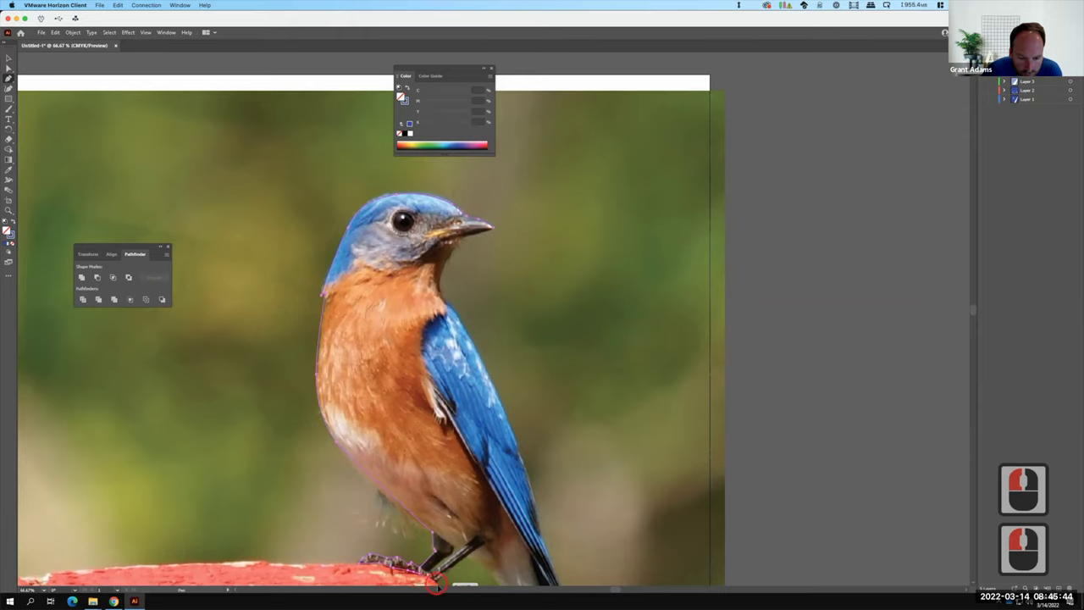
- Continue the outline around the rear foot, up that leg, and onto the underside of the body where the tail begins
{"action": "scroll", "coordinate": [436, 583], "scroll_direction": "down", "scroll_amount": 2}
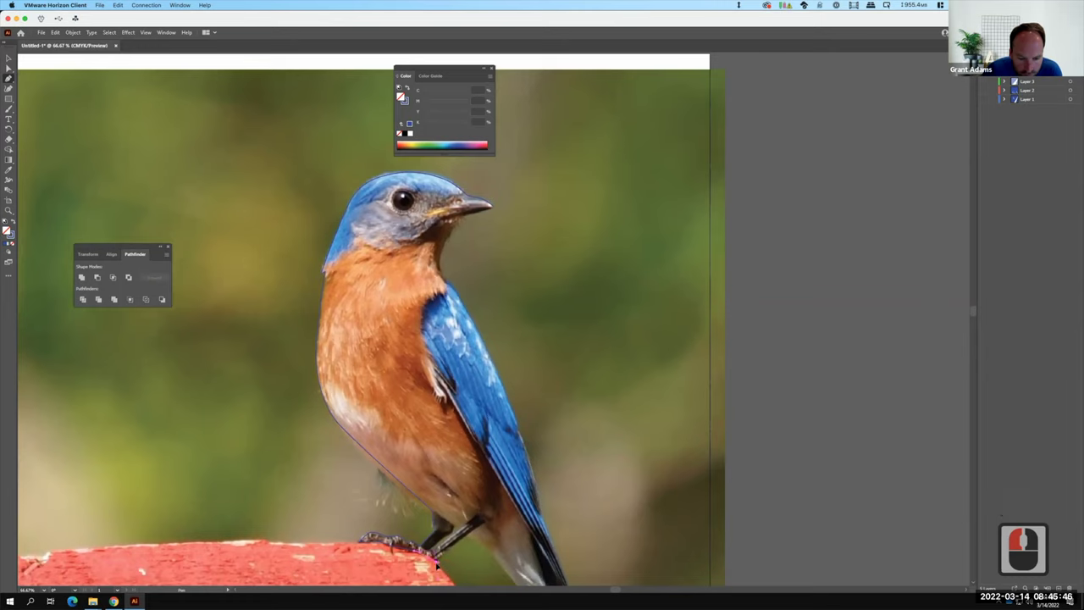
{"action": "left_click", "coordinate": [447, 561]}
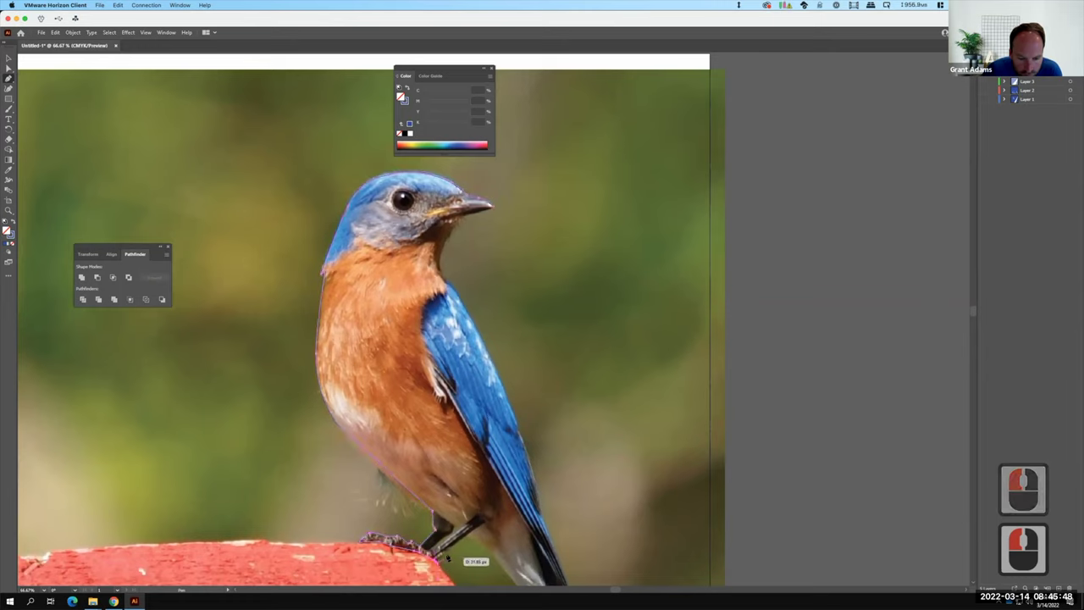
{"action": "left_click", "coordinate": [472, 540]}
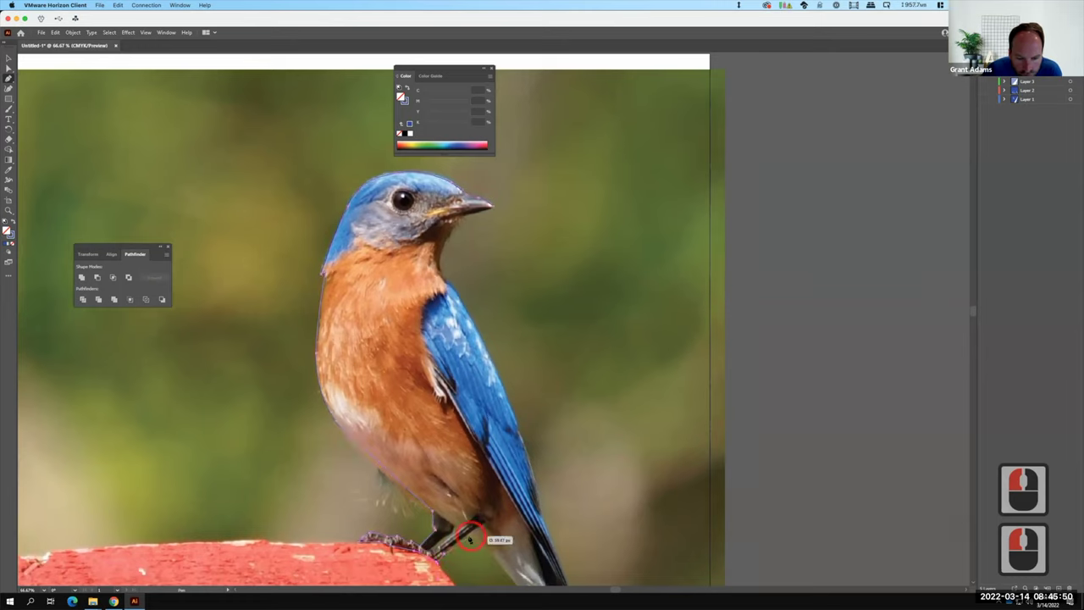
{"action": "left_click", "coordinate": [488, 553]}
{"action": "left_click", "coordinate": [496, 509]}
- Trace the underside of the tail with the Pen tool down to and around the tail tip
{"action": "scroll", "coordinate": [508, 505], "scroll_direction": "down", "scroll_amount": 7}
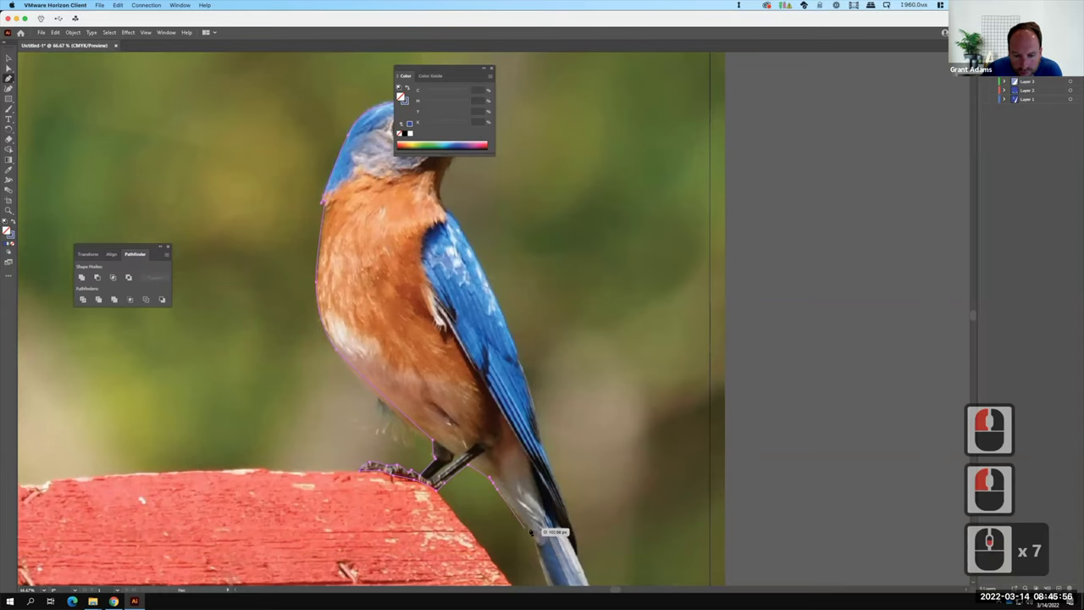
{"action": "left_click", "coordinate": [534, 539]}
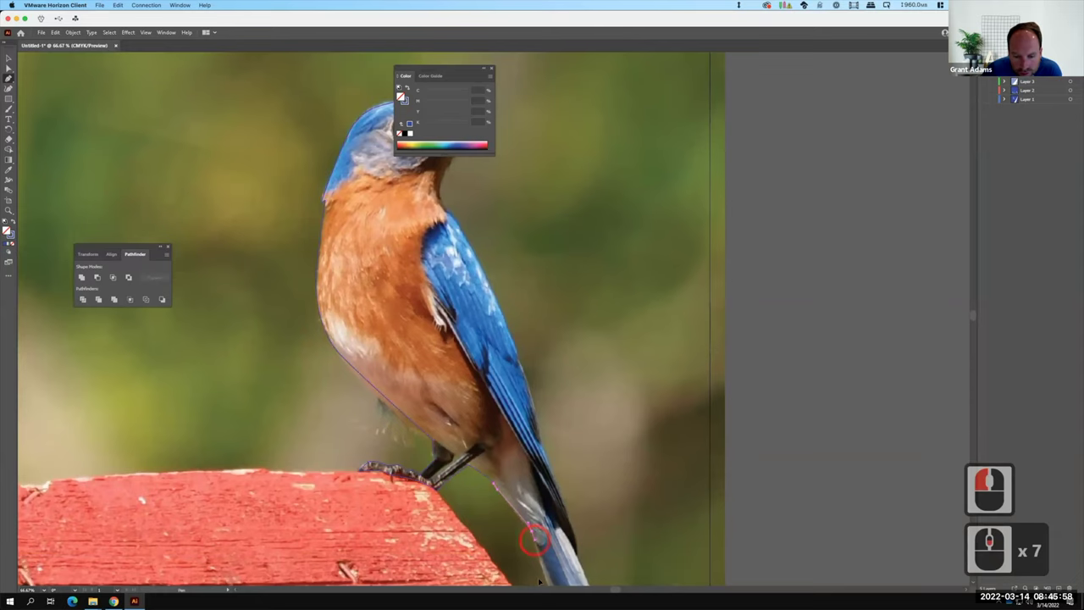
{"action": "scroll", "coordinate": [550, 500], "scroll_direction": "down", "scroll_amount": 13}
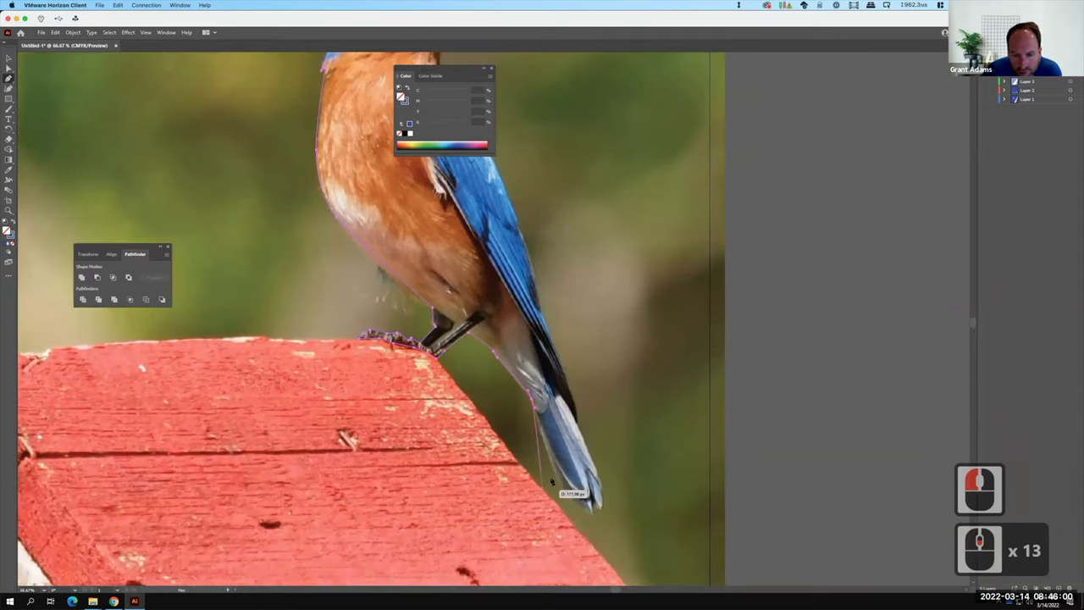
{"action": "left_click", "coordinate": [563, 488]}
{"action": "key", "text": "F15"}
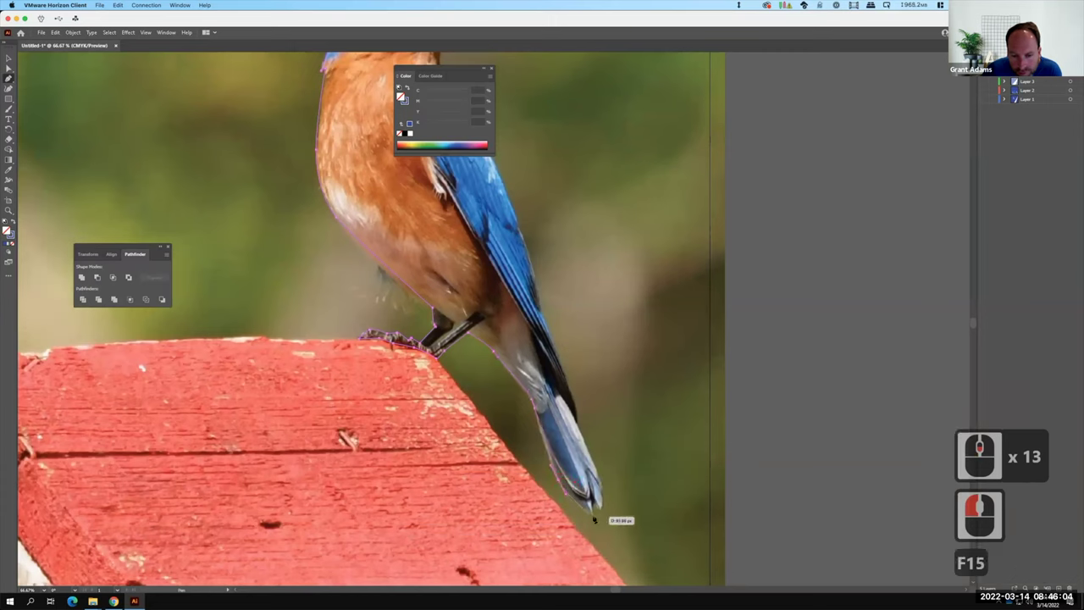
{"action": "left_click", "coordinate": [594, 515]}
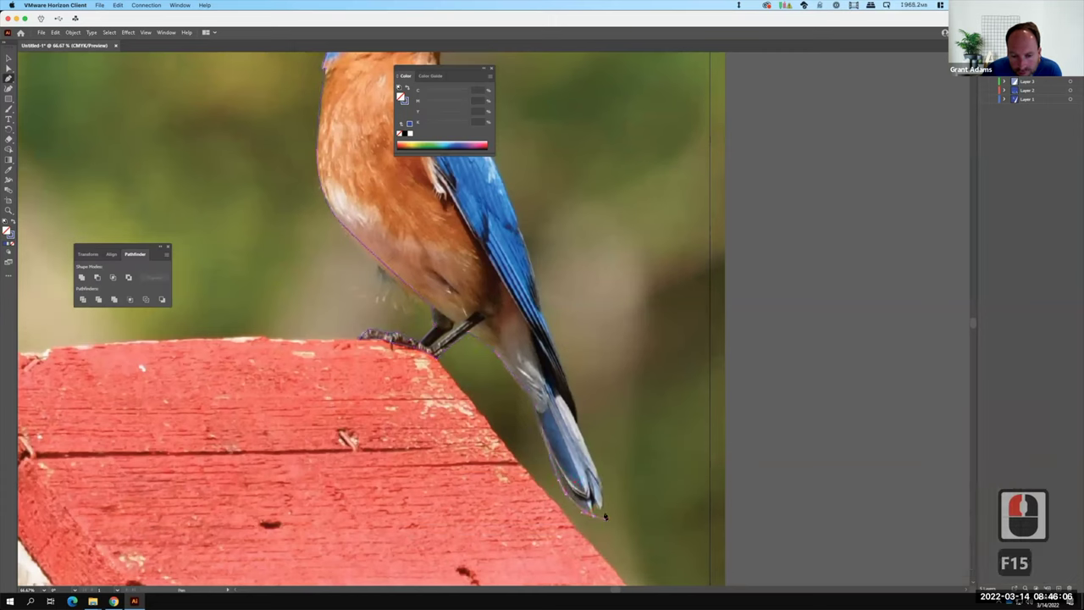
{"action": "left_click", "coordinate": [605, 515]}
- Continue the path up the tail's outer edge, around the dark wing tip, and along the lower wing edge
{"action": "left_click", "coordinate": [591, 417]}
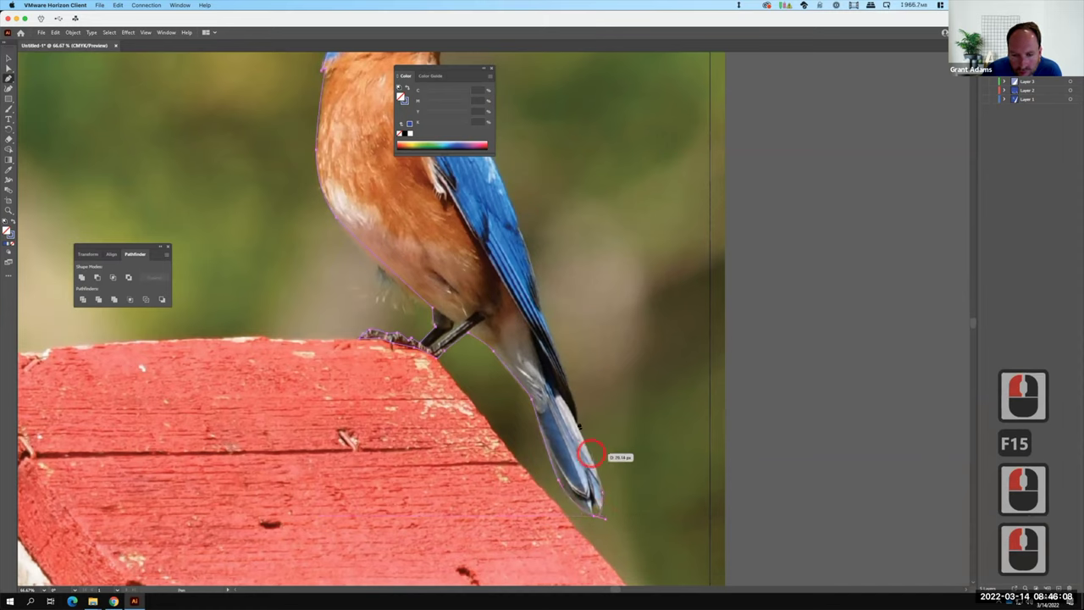
{"action": "left_click", "coordinate": [582, 406]}
{"action": "left_click", "coordinate": [574, 396]}
{"action": "left_click", "coordinate": [573, 395]}
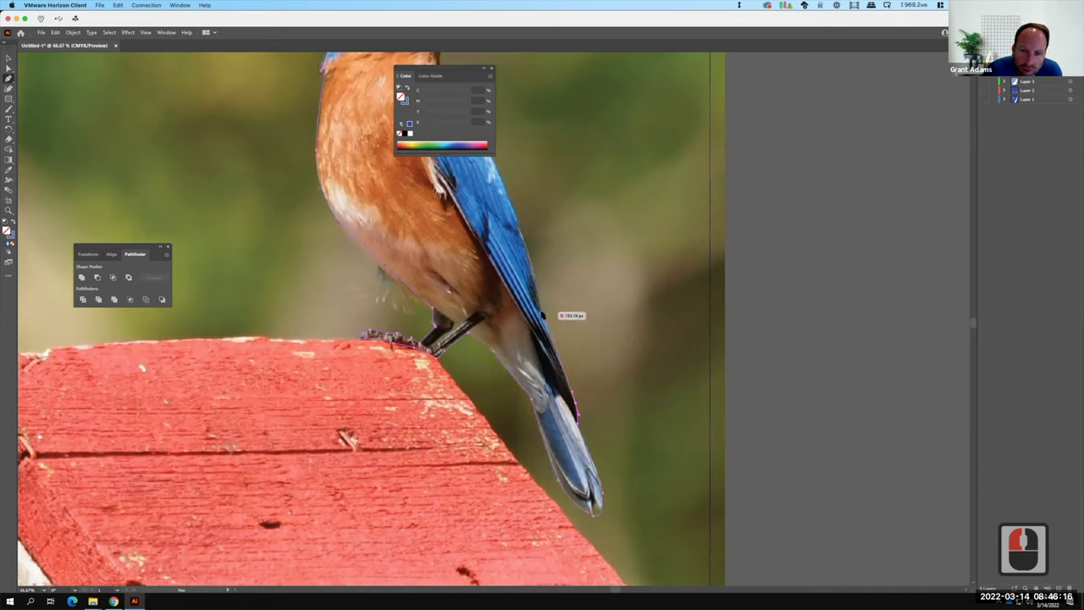
{"action": "left_click", "coordinate": [543, 311]}
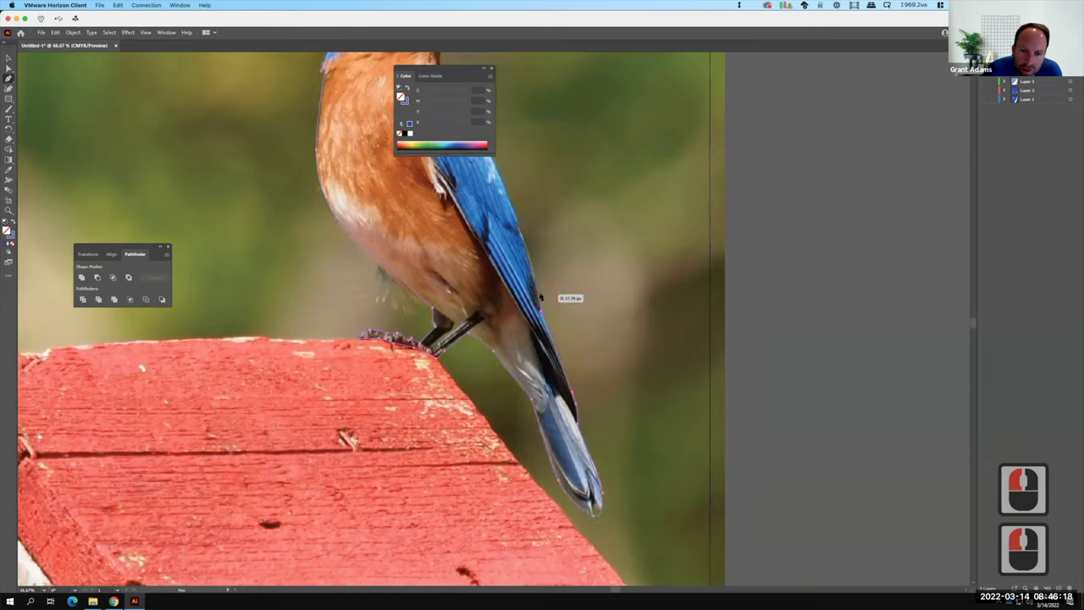
{"action": "left_click", "coordinate": [538, 280]}
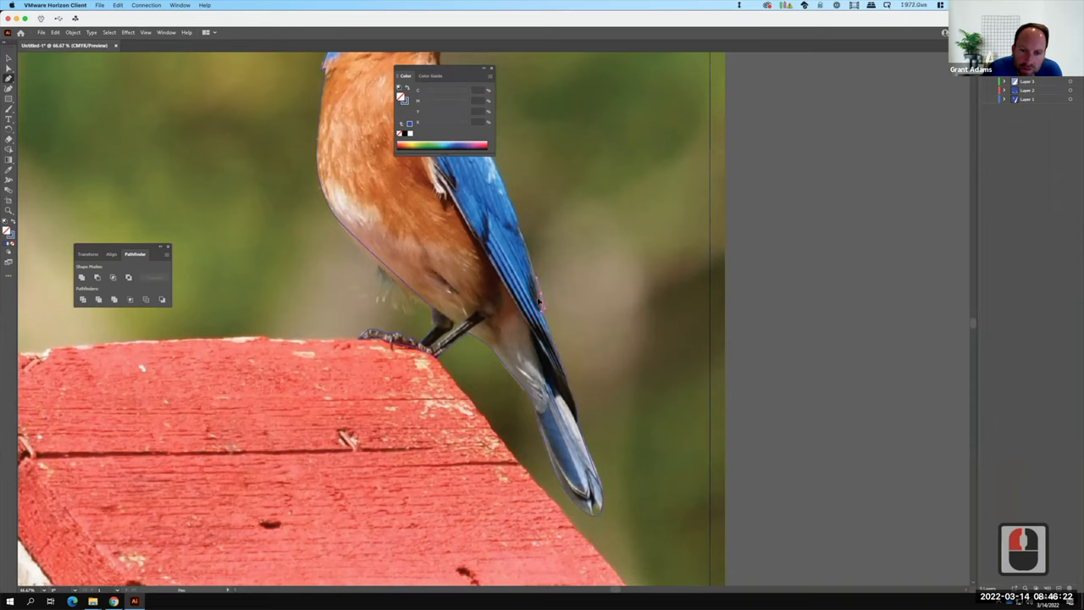
- Trace the blue wing's outer edge with curved segments up to the shoulder at the neck's base
{"action": "scroll", "coordinate": [511, 210], "scroll_direction": "up", "scroll_amount": 2}
{"action": "scroll", "coordinate": [511, 210], "scroll_direction": "up", "scroll_amount": 16}
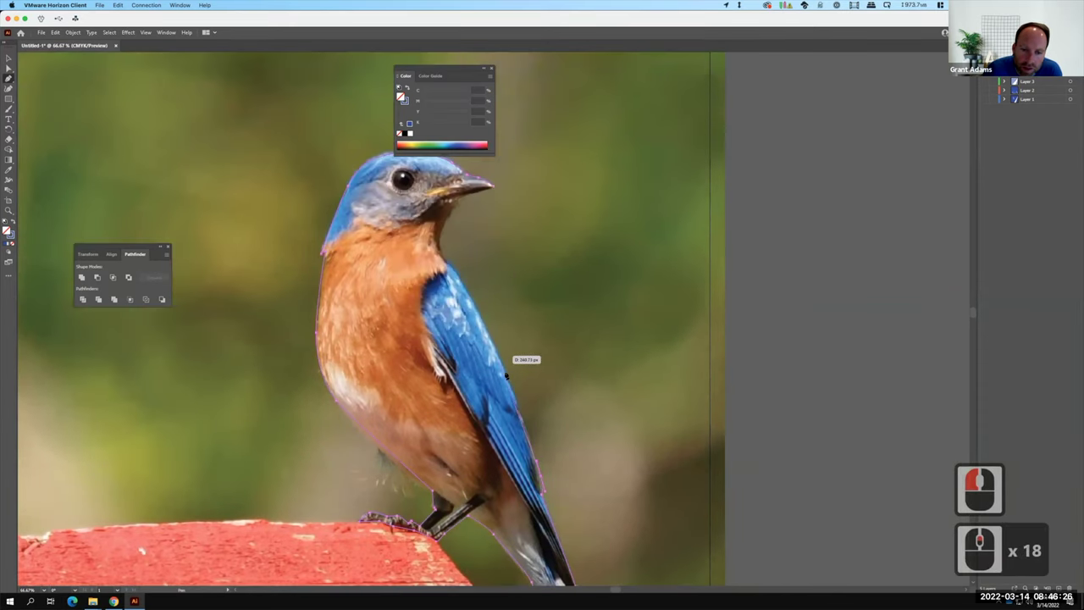
{"action": "left_click", "coordinate": [487, 333]}
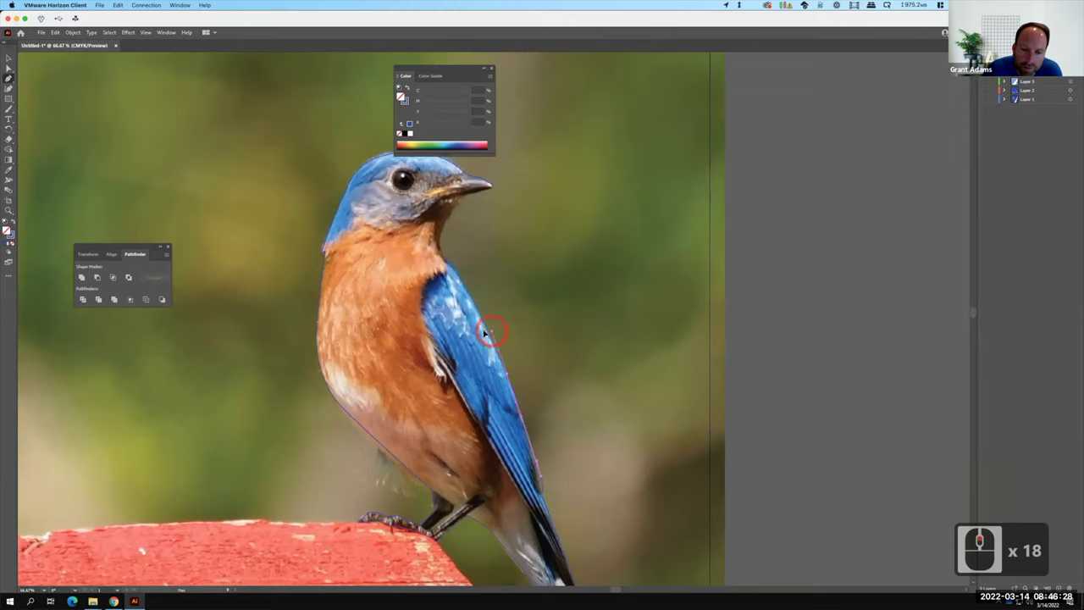
{"action": "left_click_drag", "start_coordinate": [488, 330], "coordinate": [449, 265]}
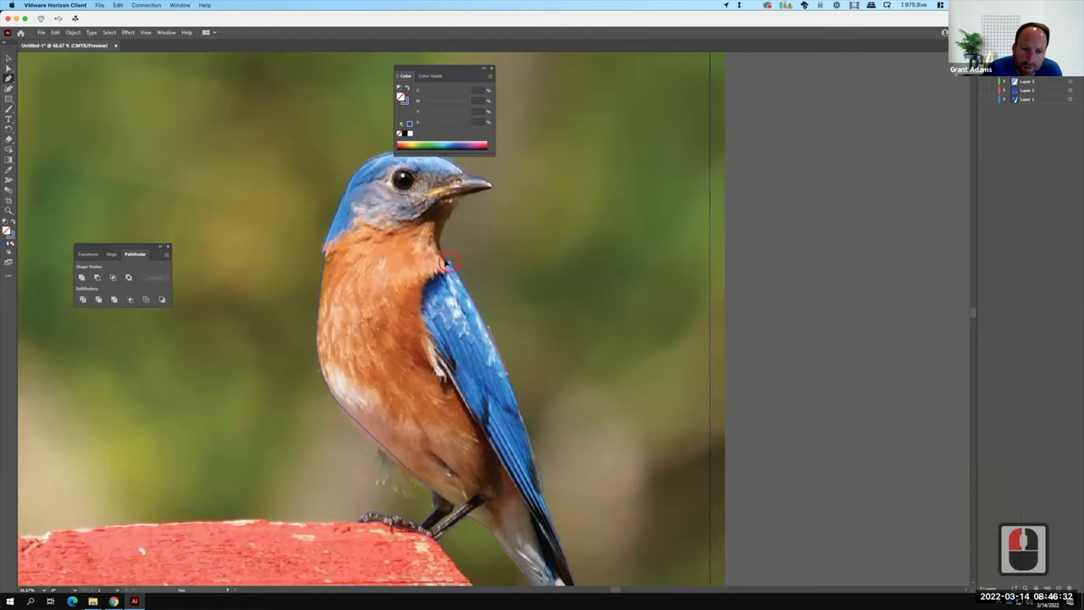
{"action": "left_click", "coordinate": [444, 260]}
- Curve the path up the throat and along the beak's lower edge, closing the outline at the beak tip
{"action": "left_click", "coordinate": [439, 231]}
{"action": "left_click_drag", "start_coordinate": [441, 234], "coordinate": [465, 198]}
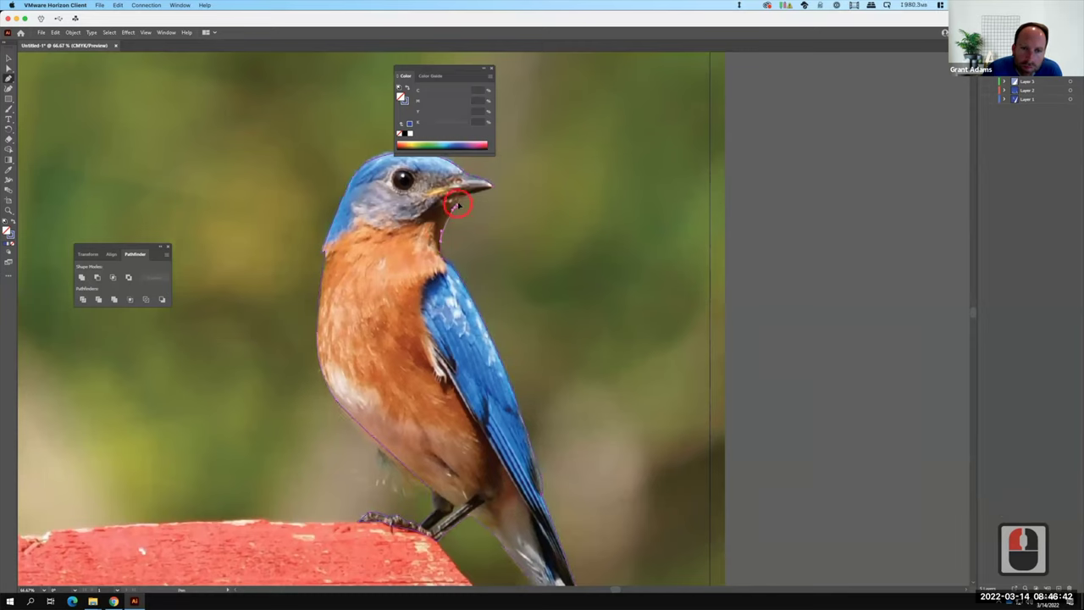
{"action": "left_click_drag", "start_coordinate": [458, 204], "coordinate": [497, 190]}
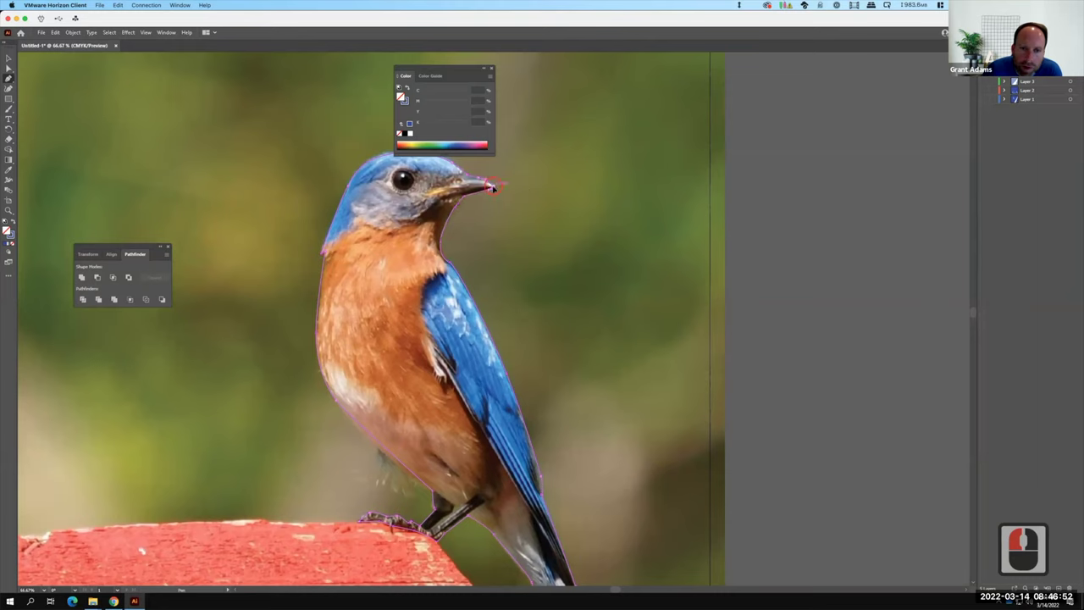
{"action": "left_click", "coordinate": [498, 192]}
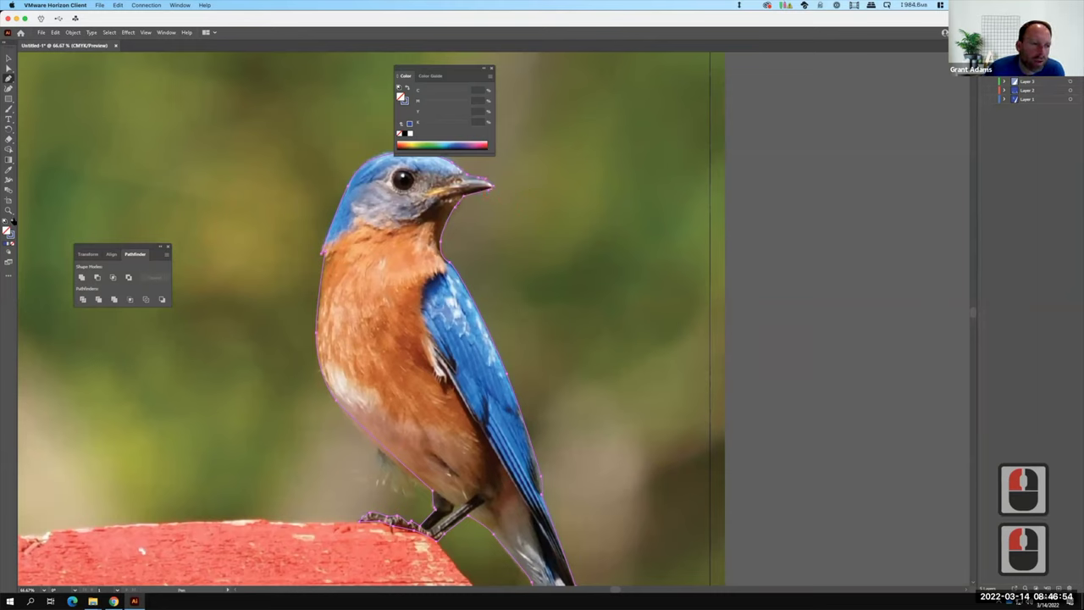
- Swap the closed outline's fill and stroke to give the bird a solid blue fill, and hide the placed photo
{"action": "left_click", "coordinate": [201, 232]}
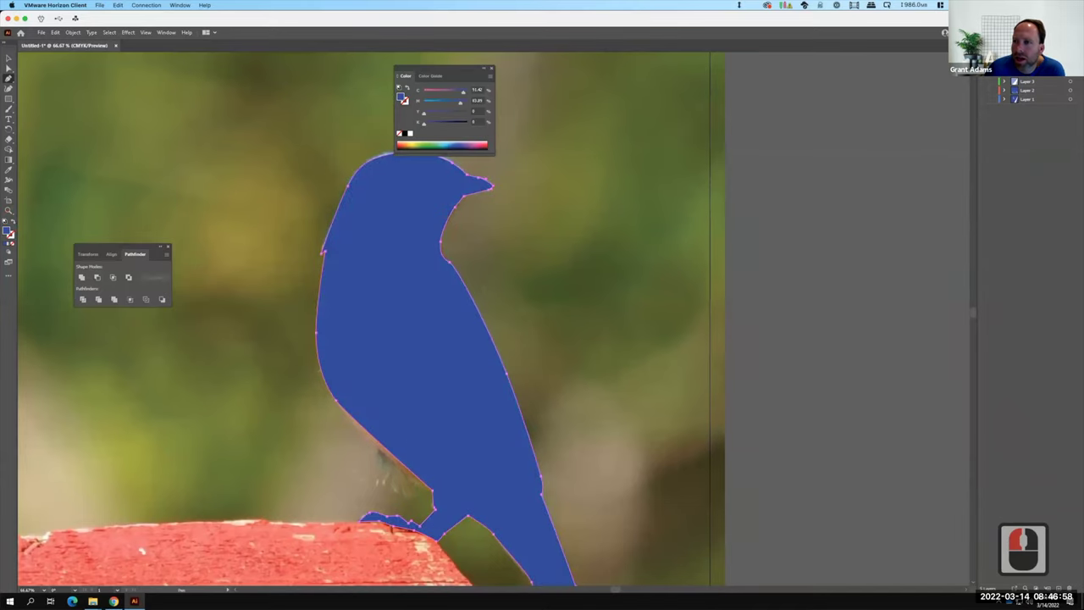
{"action": "left_click", "coordinate": [975, 84]}
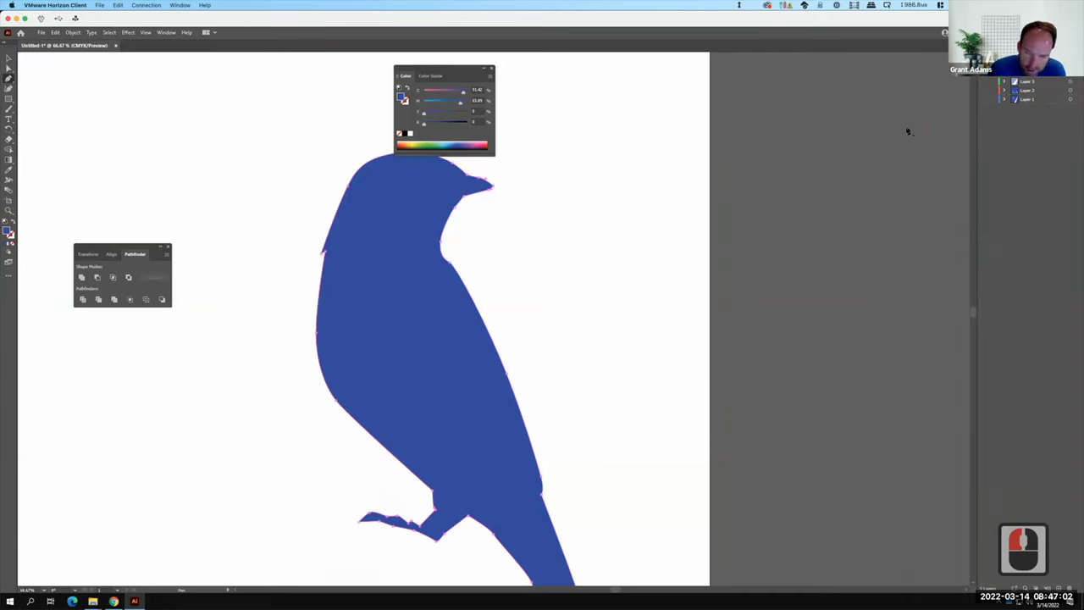
- Switch to the Selection tool and deselect the finished bird silhouette
{"action": "key", "text": "super+minus"}
{"action": "key", "text": "super+F15"}
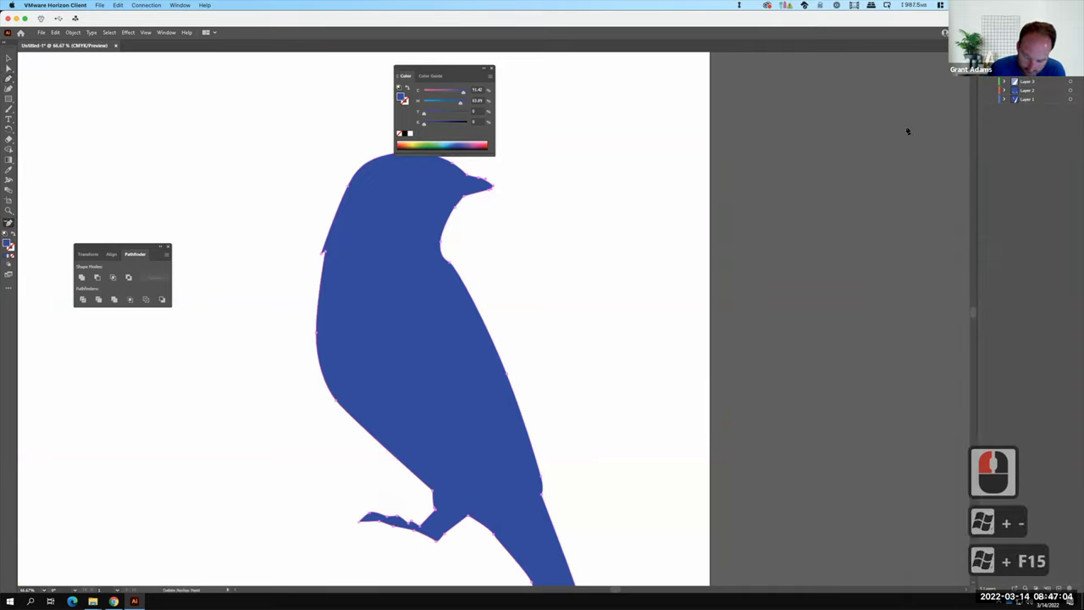
{"action": "key", "text": "ctrl+minus"}
{"action": "key", "text": "ctrl+minus"}
{"action": "key", "text": "ctrl+minus"}
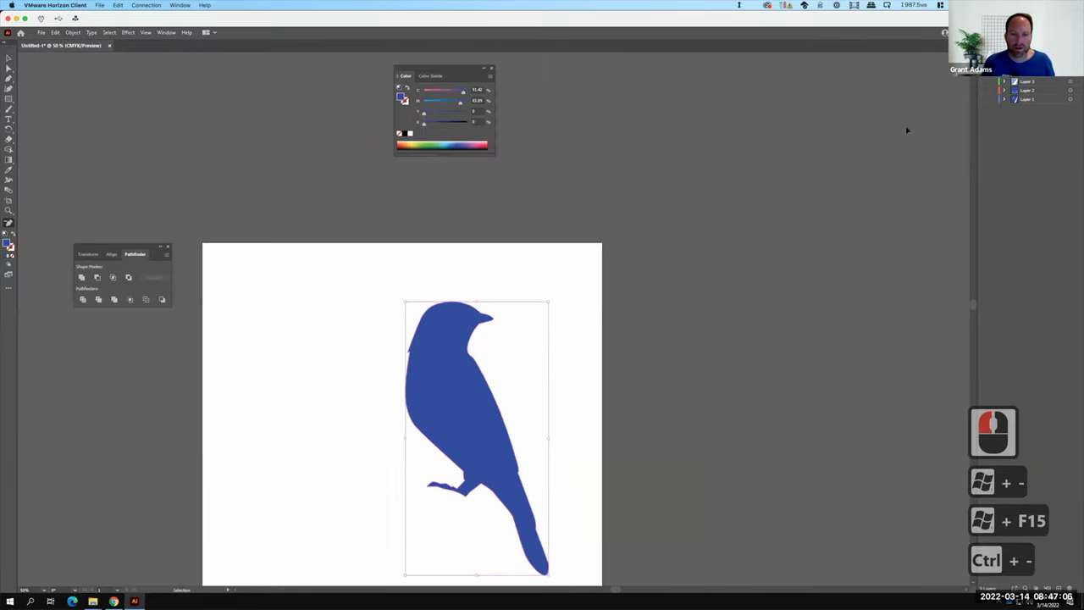
{"action": "key", "text": "minus"}
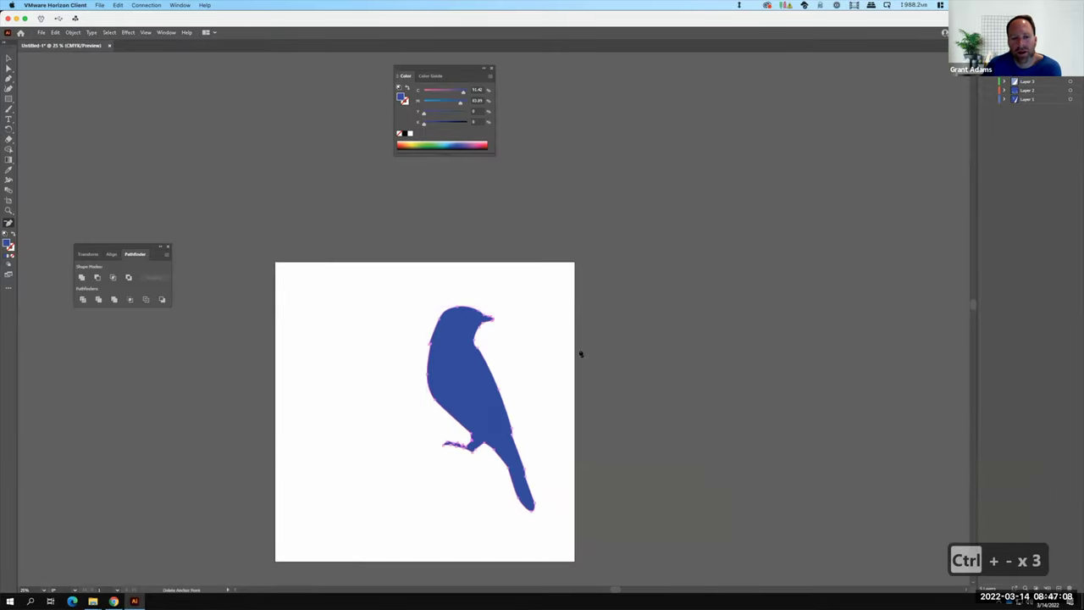
{"action": "key", "text": "v"}
{"action": "left_click", "coordinate": [387, 158]}
{"action": "left_click", "coordinate": [658, 419]}
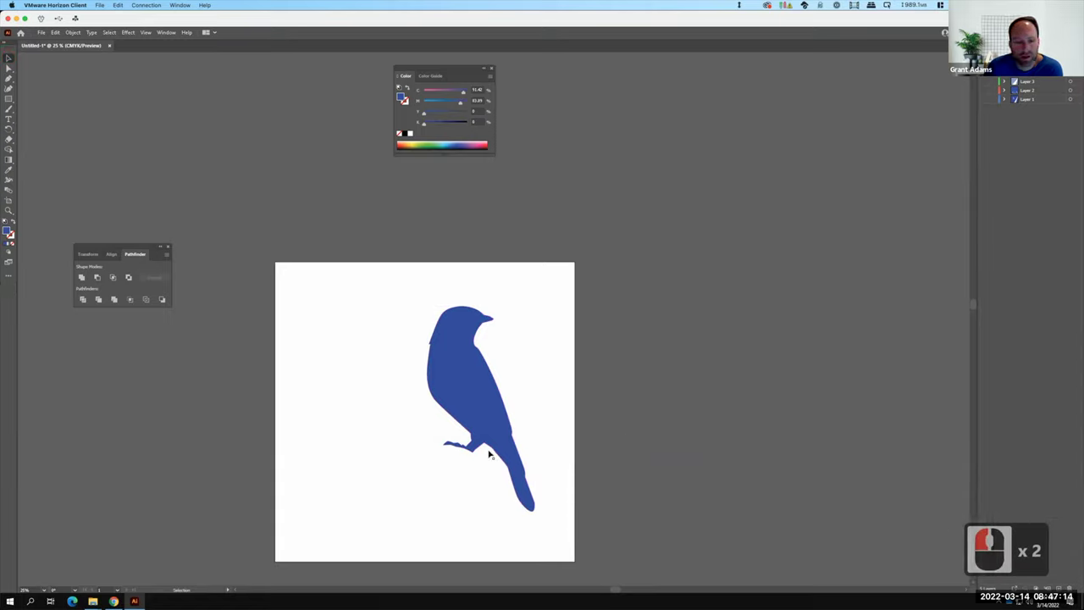
- Create a wide text area on the lower part of the artboard beside the bird's tail and enter Blue
{"action": "left_click", "coordinate": [9, 119]}
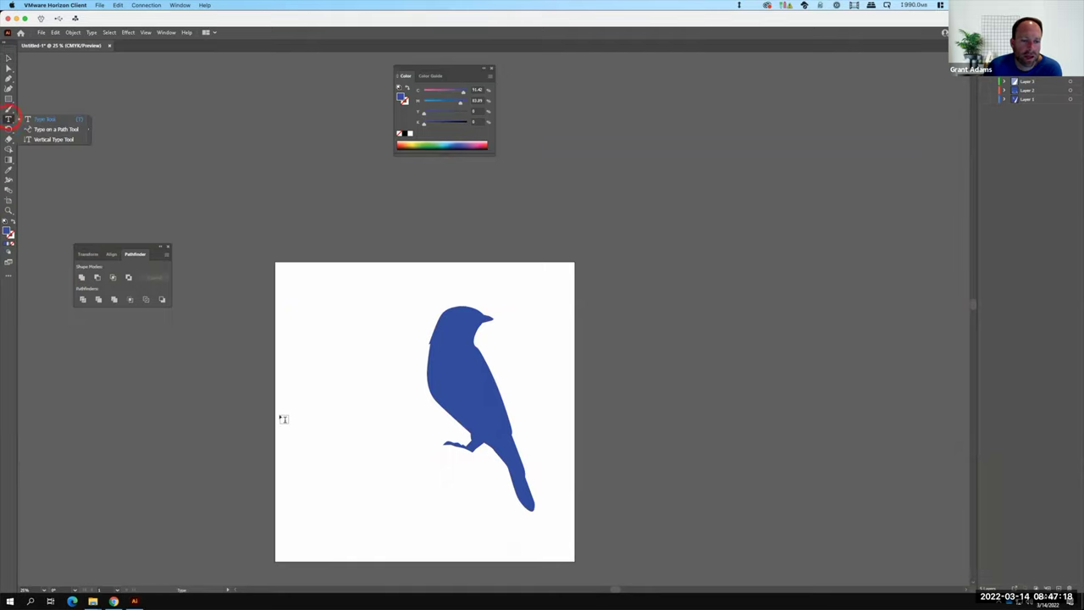
{"action": "left_click_drag", "start_coordinate": [287, 461], "coordinate": [484, 504]}
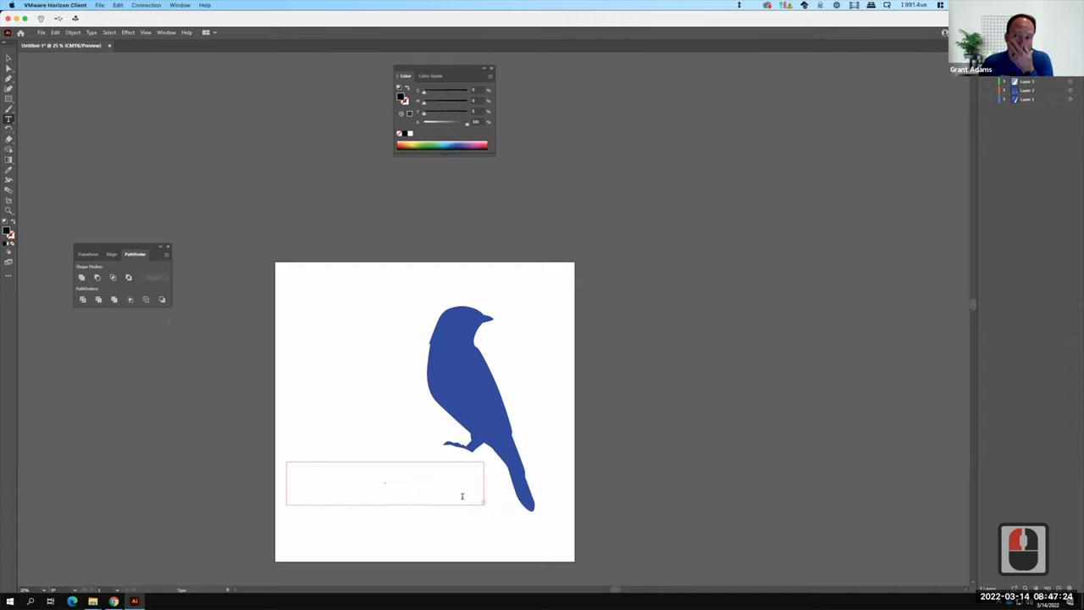
{"action": "type", "text": "Blu"}
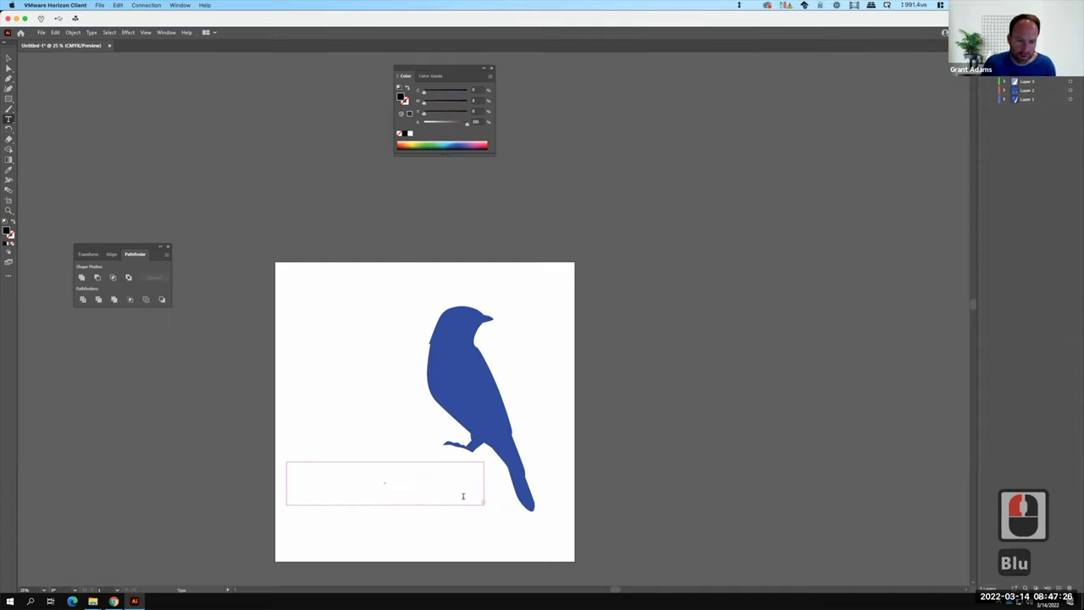
{"action": "type", "text": "e"}
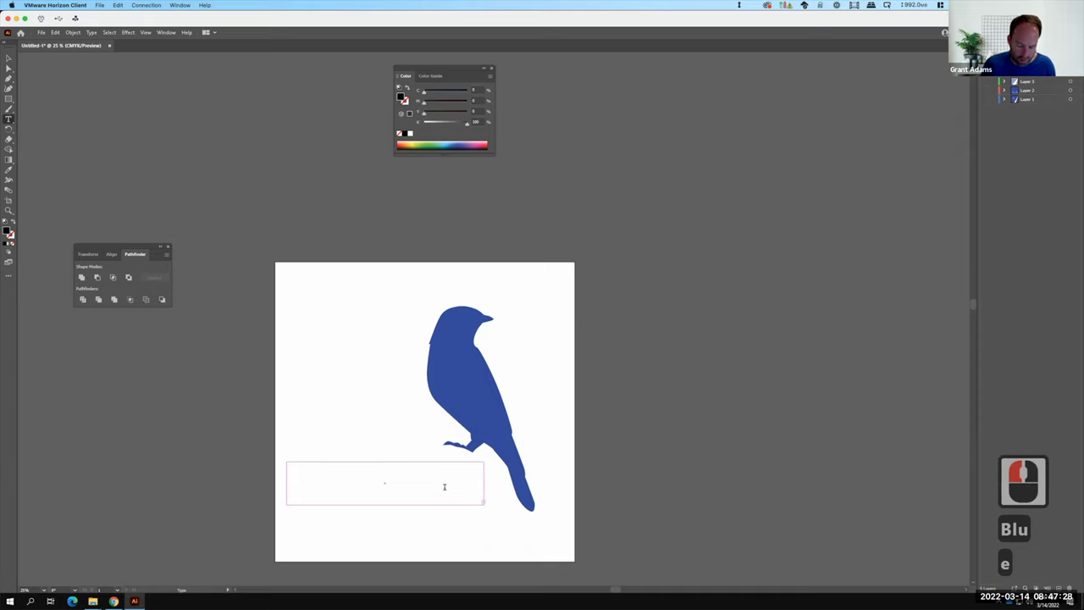
- Try to set the font size of all the text in the text area to 500 pt
{"action": "key", "text": "ctrl+a"}
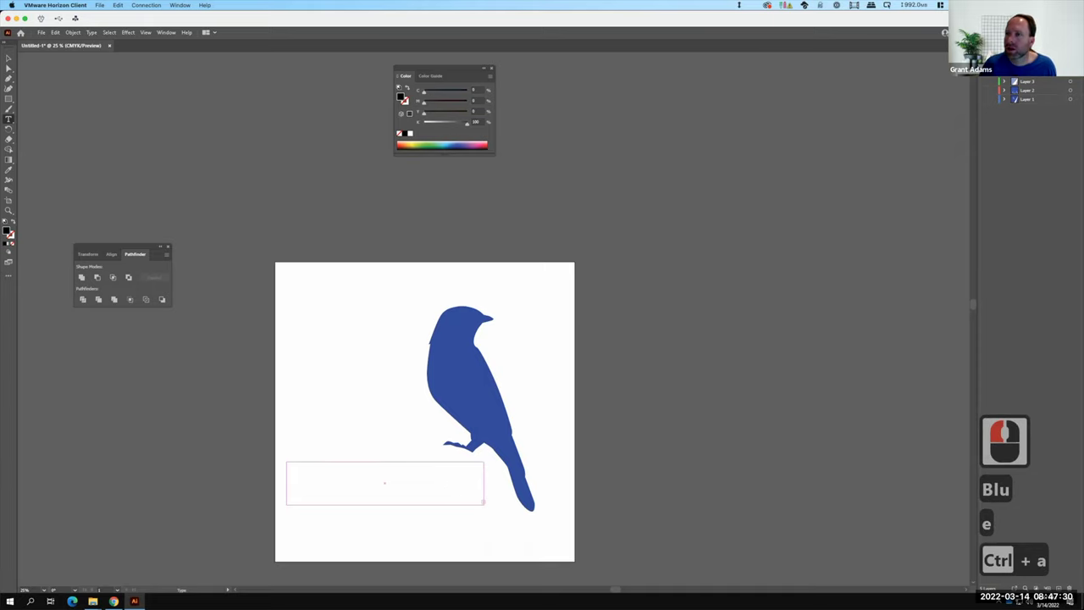
{"action": "left_click", "coordinate": [982, 75]}
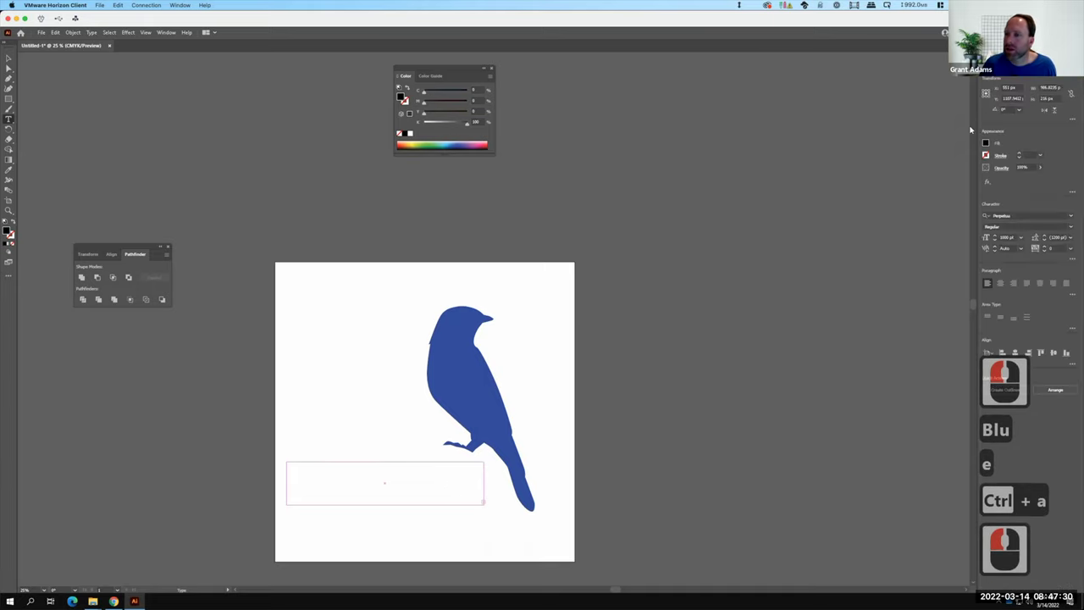
{"action": "left_click", "coordinate": [1021, 239]}
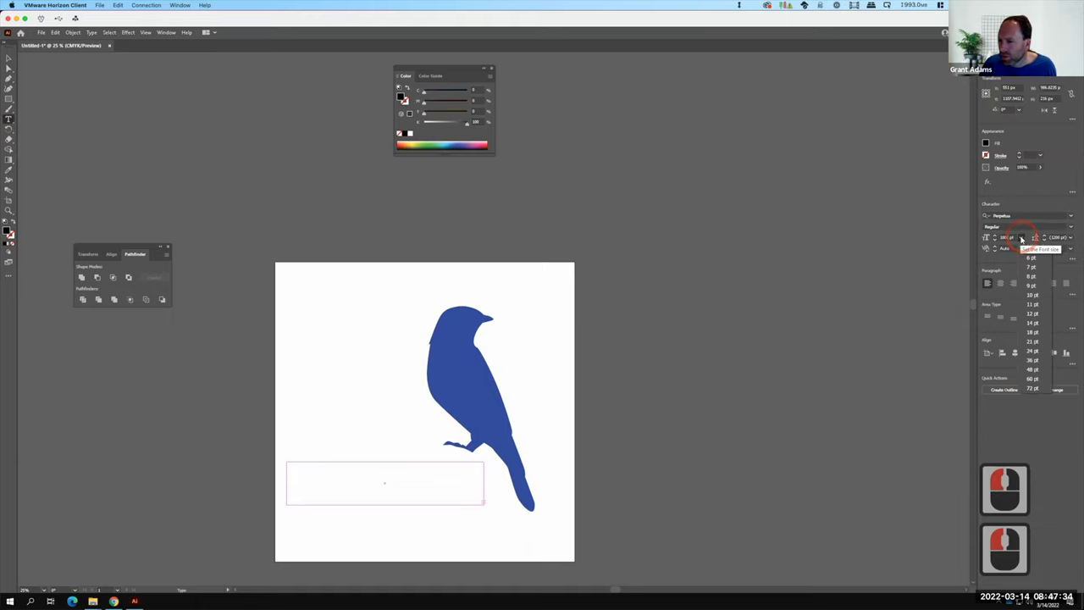
{"action": "left_click", "coordinate": [1018, 239]}
{"action": "double_click", "coordinate": [1008, 238]}
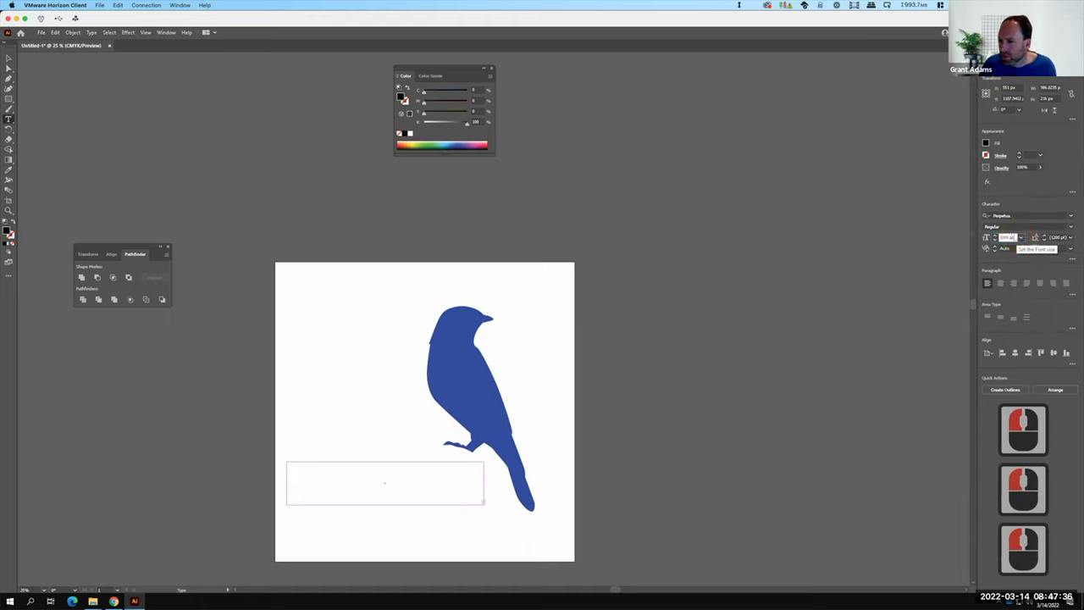
{"action": "type", "text": "5000"}
{"action": "key", "text": "Tab"}
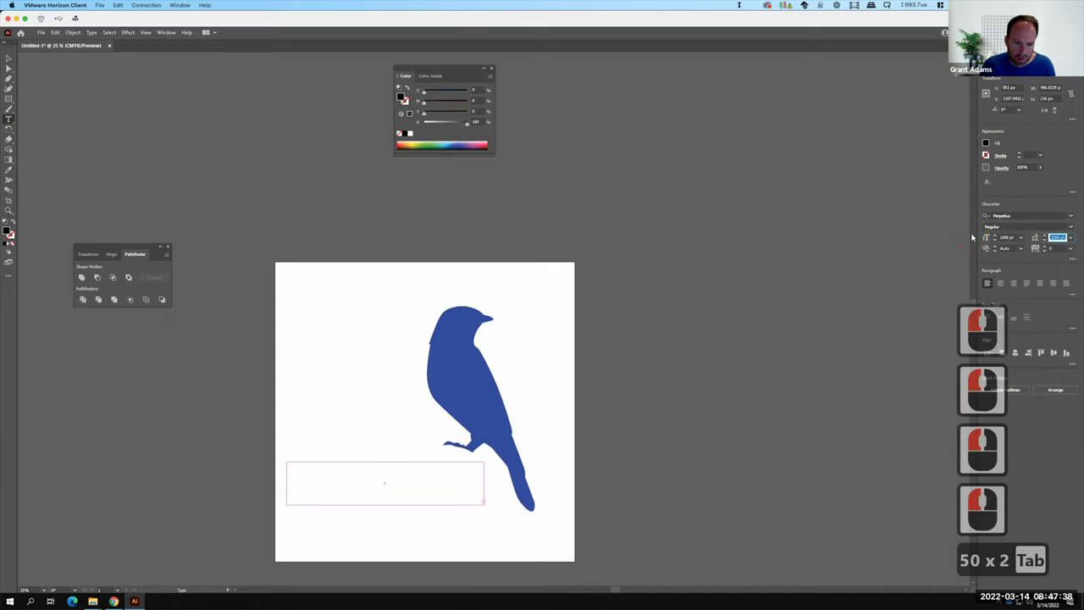
- Set the font size of all the text in the text area to 200 pt
{"action": "left_click", "coordinate": [453, 487]}
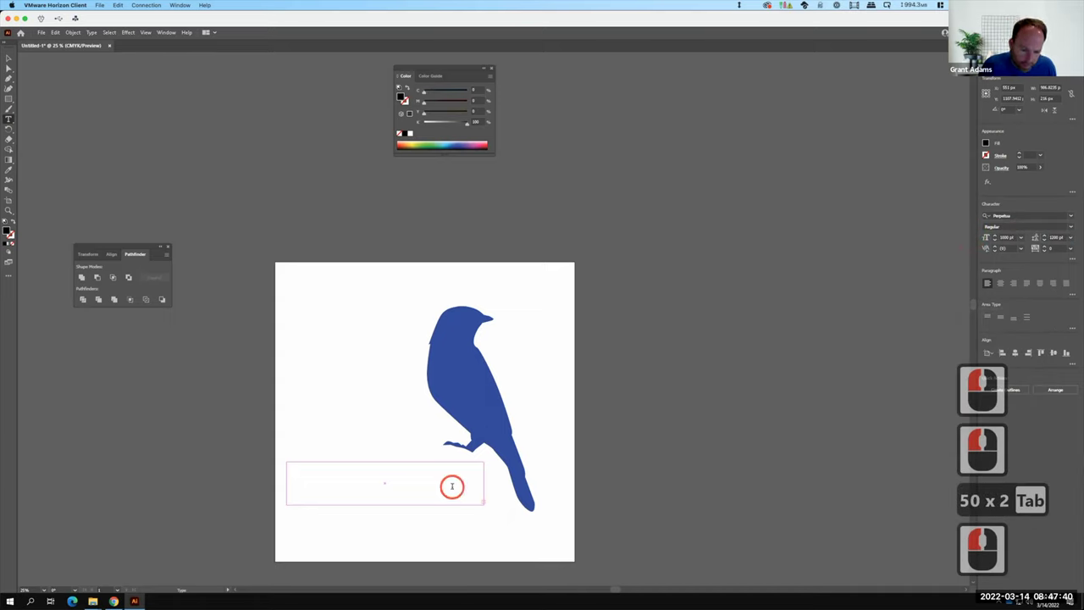
{"action": "key", "text": "ctrl+a"}
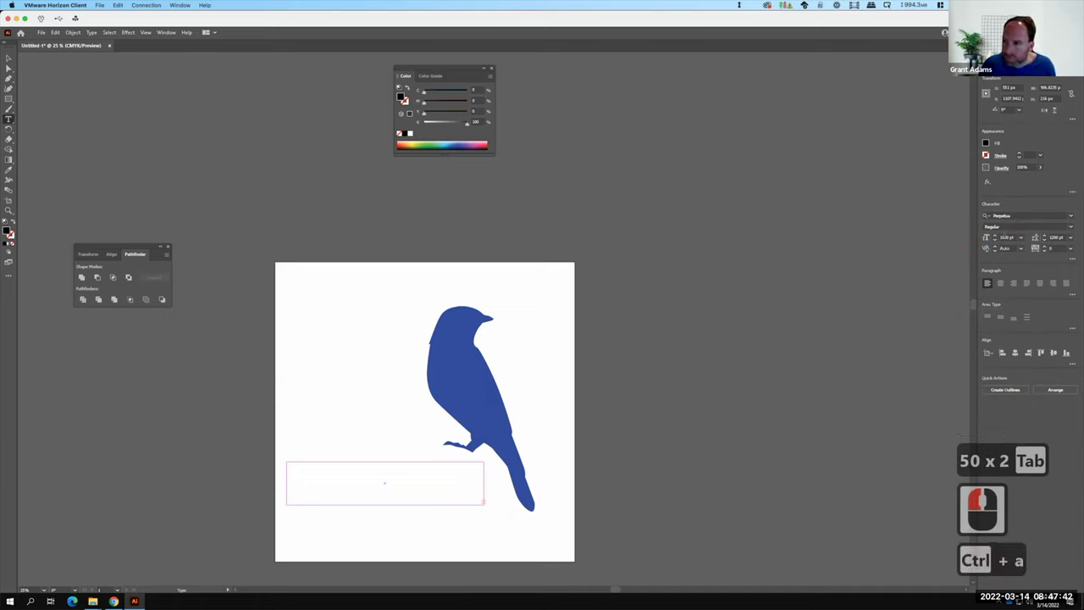
{"action": "left_click", "coordinate": [964, 235]}
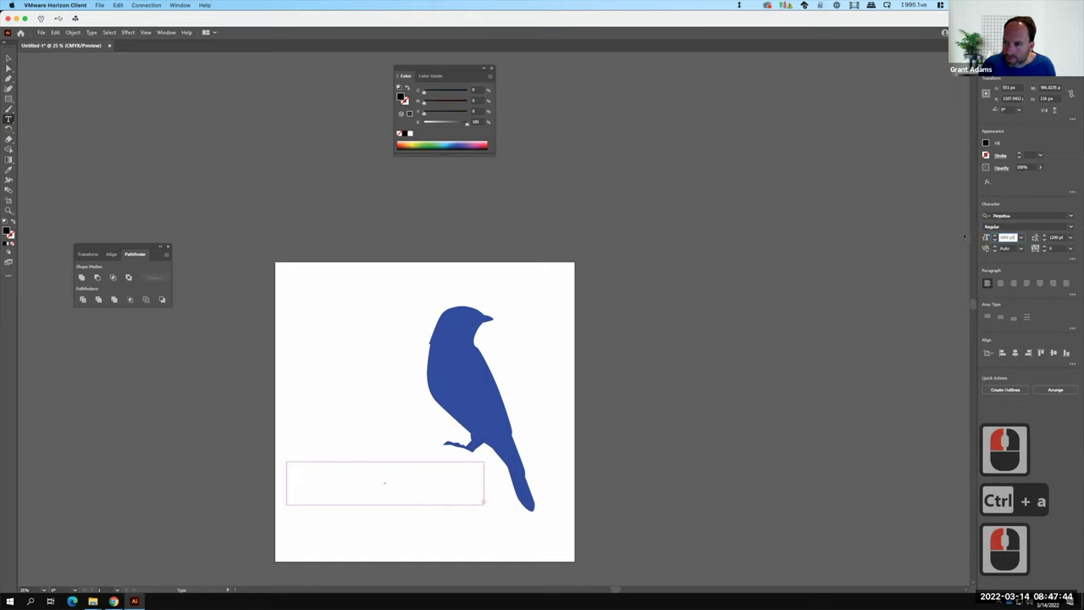
{"action": "key", "text": "BackSpace"}
{"action": "key", "text": "BackSpace"}
{"action": "key", "text": "BackSpace"}
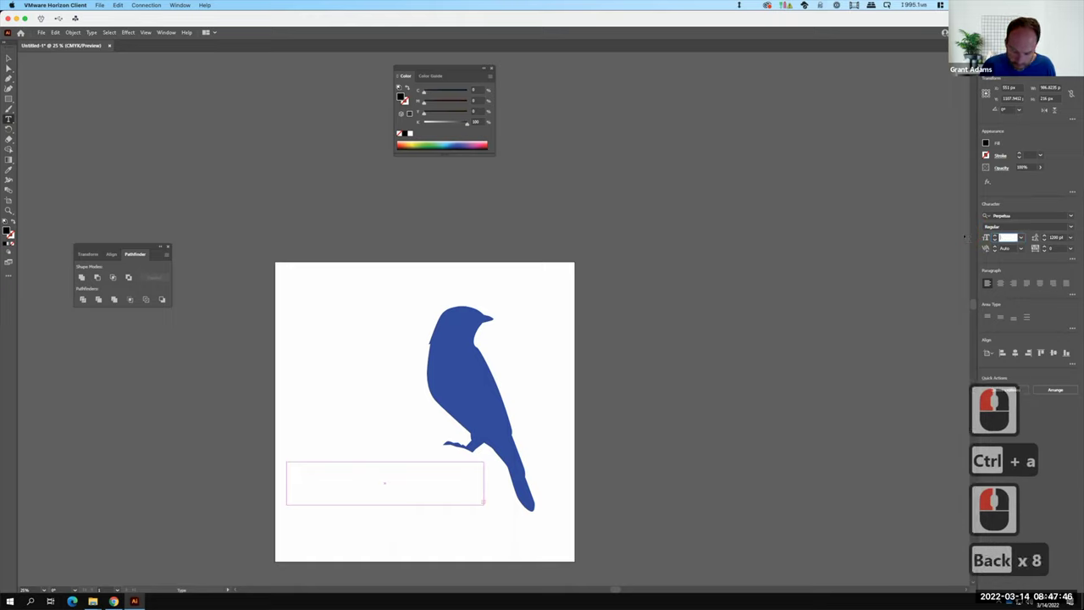
{"action": "key", "text": "BackSpace"}
{"action": "type", "text": "200"}
{"action": "key", "text": "Tab"}
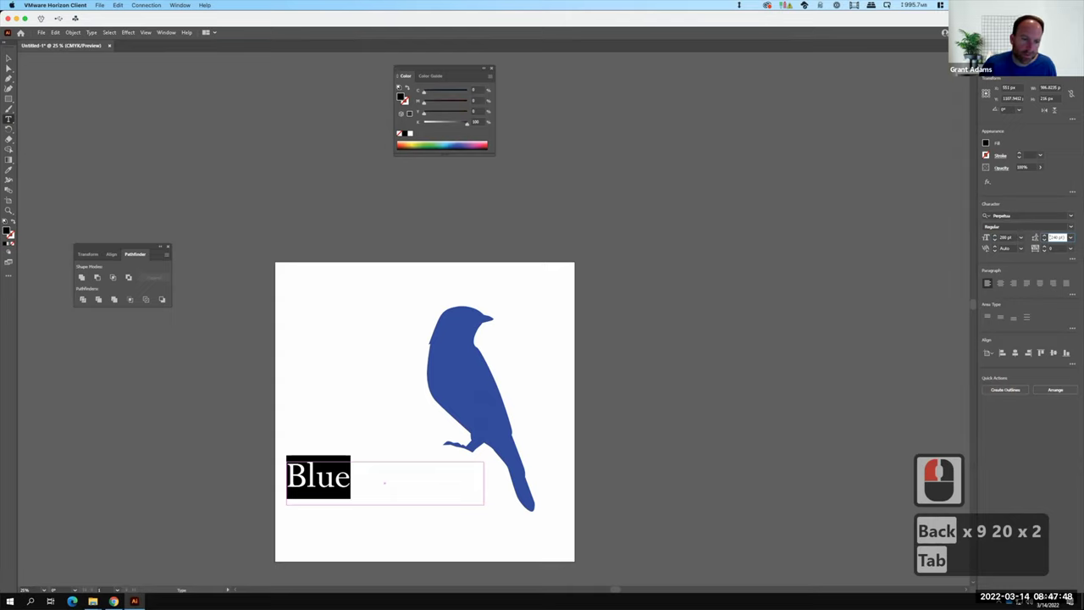
- Replace the word in the text area with BLUEBIRD in capitals
{"action": "left_click", "coordinate": [344, 477]}
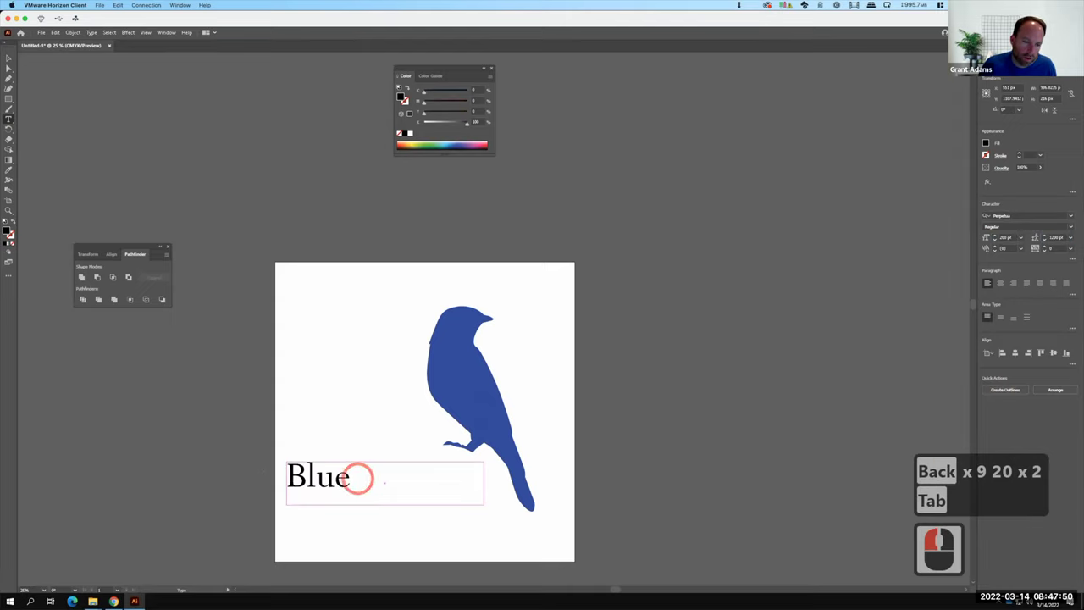
{"action": "left_click_drag", "start_coordinate": [358, 477], "coordinate": [262, 474]}
{"action": "type", "text": "BLUEBIRD"}
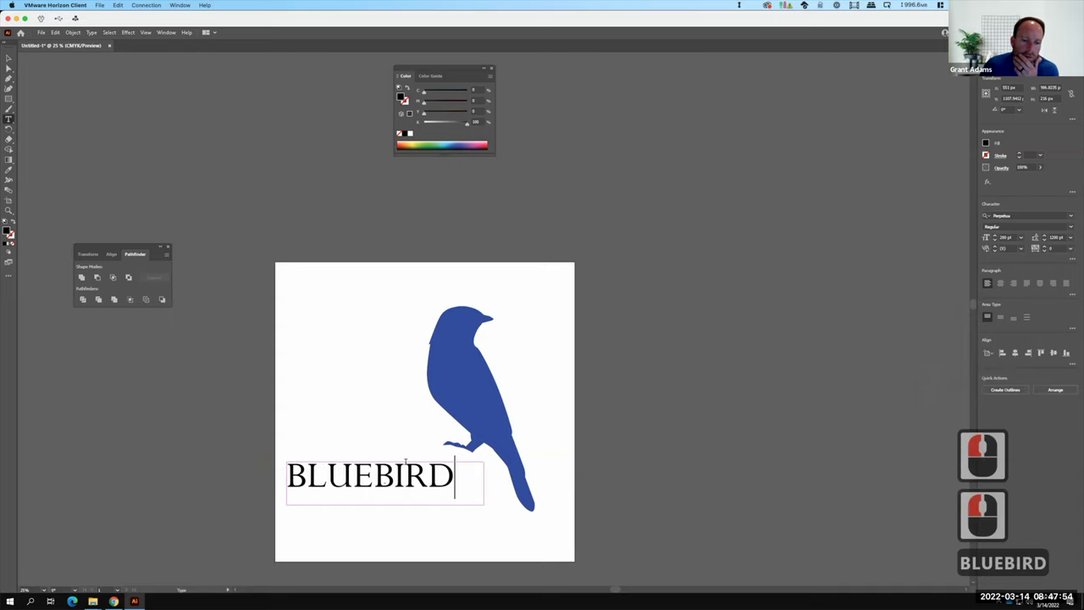
- Apply the bird silhouette's blue fill to the whole BLUEBIRD text with the Eyedropper, and select the text object
{"action": "left_click_drag", "start_coordinate": [455, 474], "coordinate": [251, 474]}
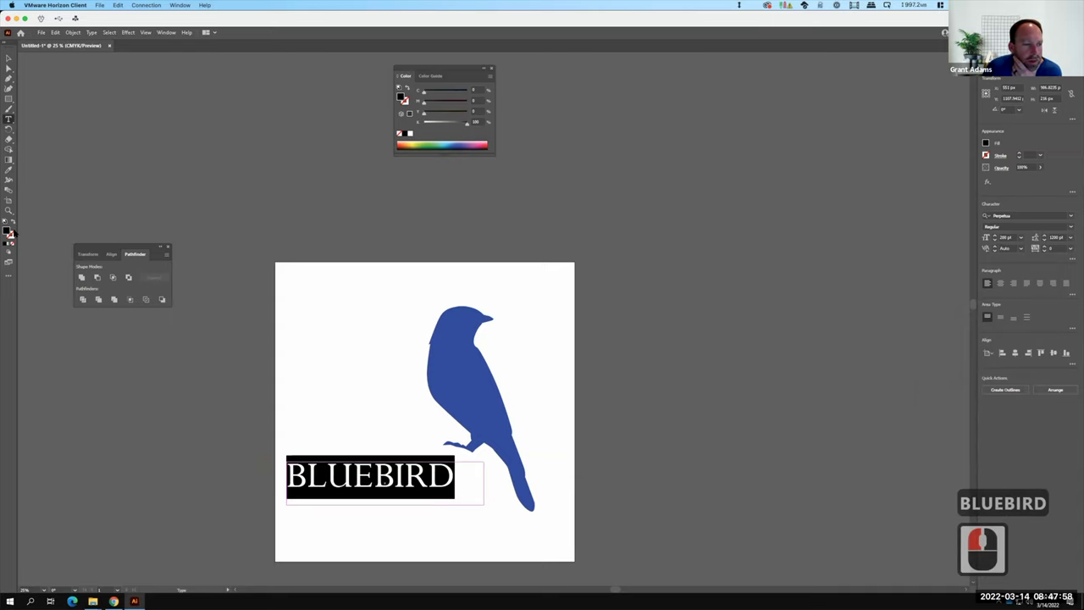
{"action": "left_click", "coordinate": [8, 170]}
{"action": "key", "text": "F15"}
{"action": "left_click", "coordinate": [470, 375]}
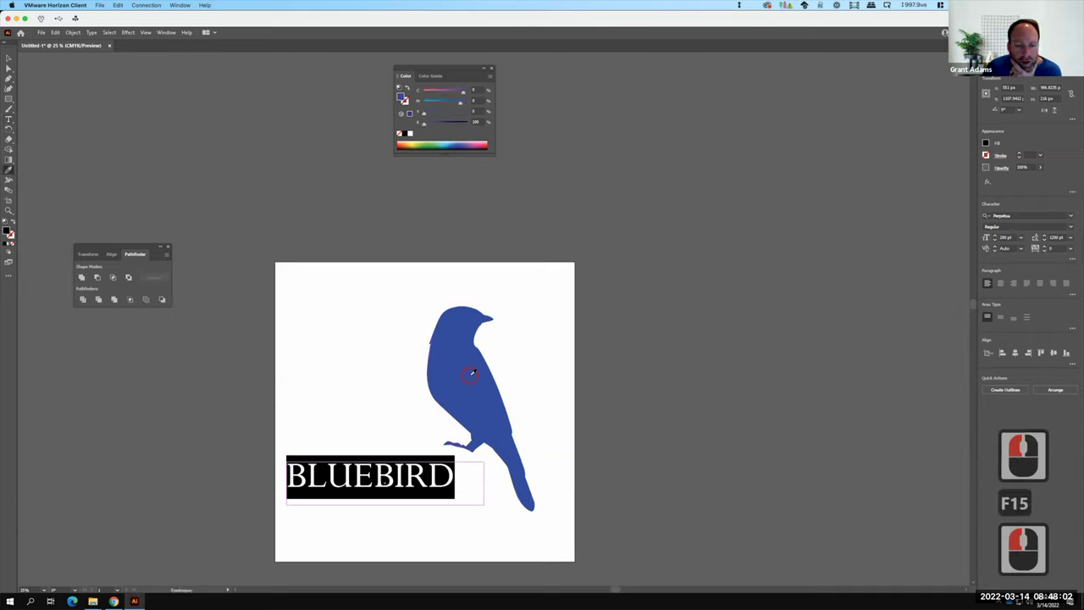
{"action": "left_click", "coordinate": [196, 171]}
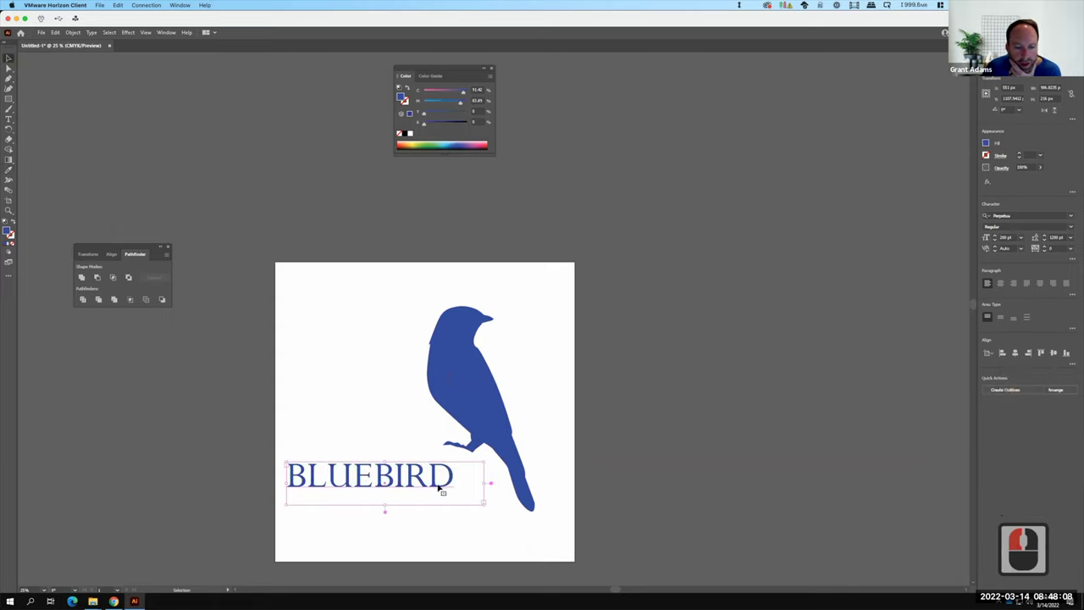
{"action": "left_click_drag", "start_coordinate": [440, 487], "coordinate": [440, 487]}
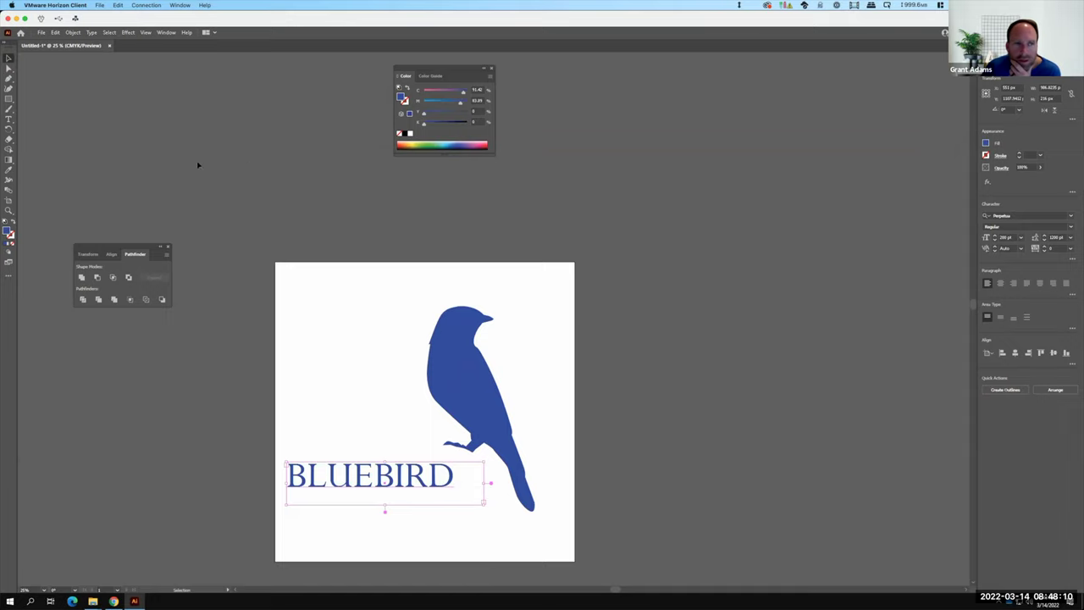
- Increase the BLUEBIRD text's font size to 227 pt
{"action": "left_click", "coordinate": [994, 237]}
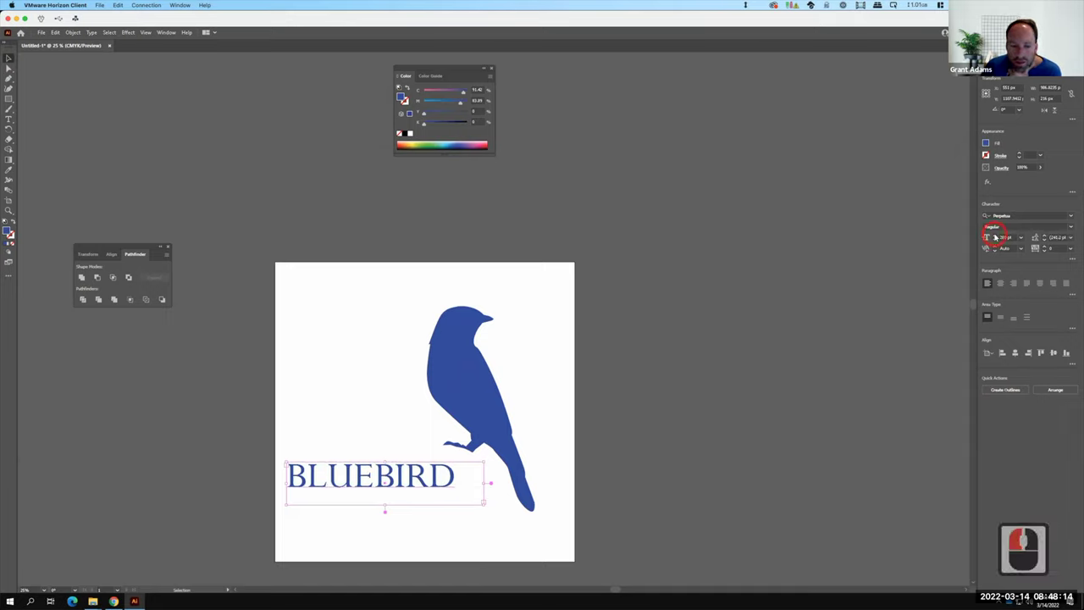
{"action": "left_click", "coordinate": [994, 237]}
{"action": "left_click", "coordinate": [995, 237]}
{"action": "left_click", "coordinate": [994, 238]}
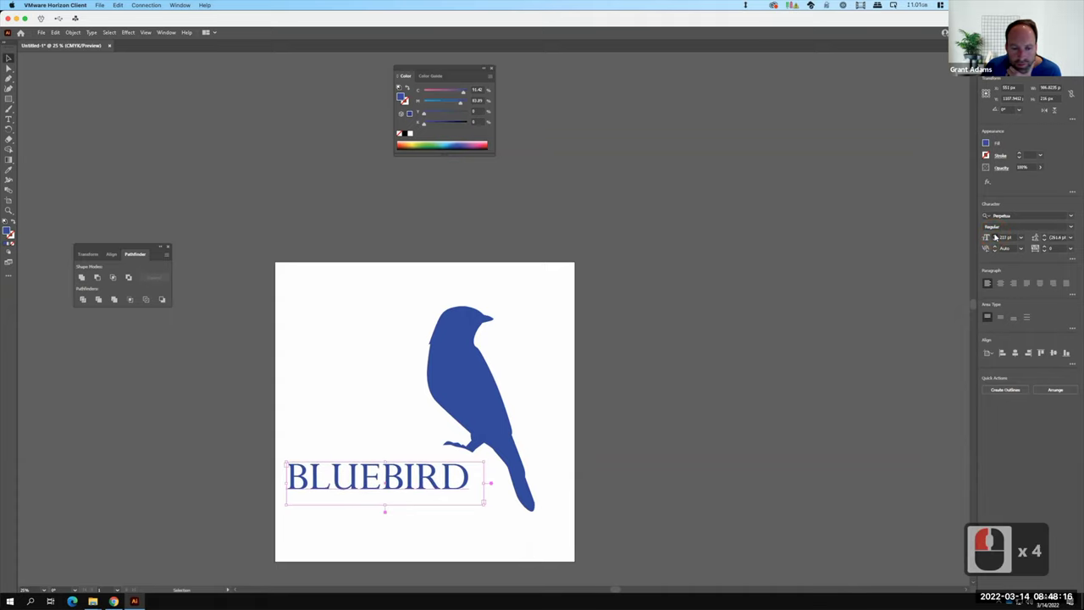
{"action": "left_click", "coordinate": [995, 237]}
{"action": "left_click", "coordinate": [995, 238]}
{"action": "left_click", "coordinate": [994, 237]}
{"action": "left_click", "coordinate": [994, 237]}
{"action": "left_click", "coordinate": [995, 237]}
{"action": "left_click", "coordinate": [995, 238]}
{"action": "left_click", "coordinate": [995, 237]}
- Move the bird close to the artboard's right edge, then right-align the BLUEBIRD text and position its last letter beneath the bird's foot
{"action": "left_click_drag", "start_coordinate": [472, 375], "coordinate": [501, 379]}
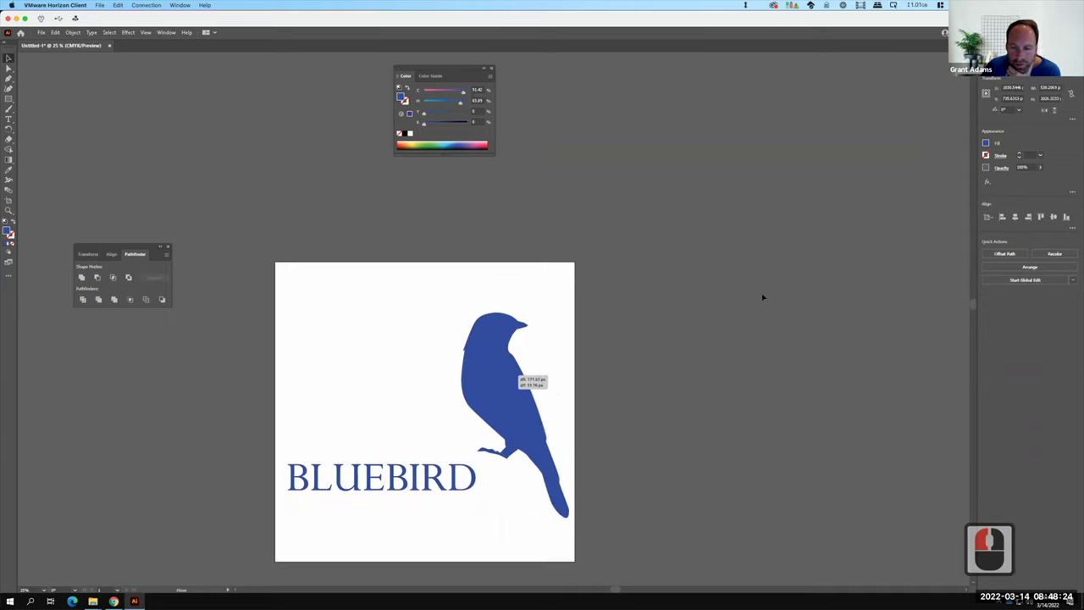
{"action": "left_click_drag", "start_coordinate": [569, 351], "coordinate": [569, 351]}
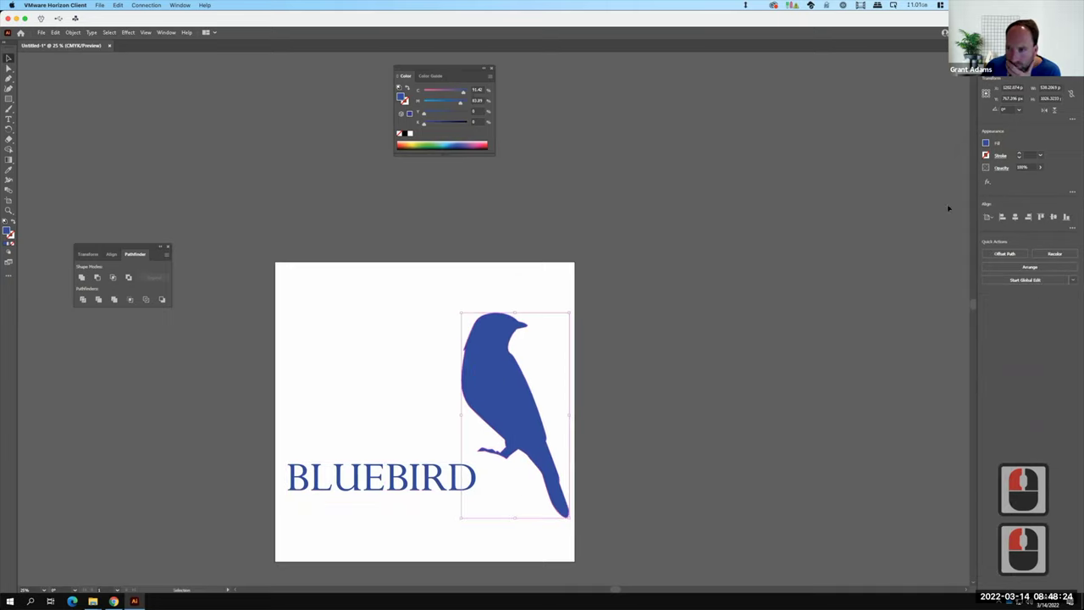
{"action": "left_click", "coordinate": [442, 472]}
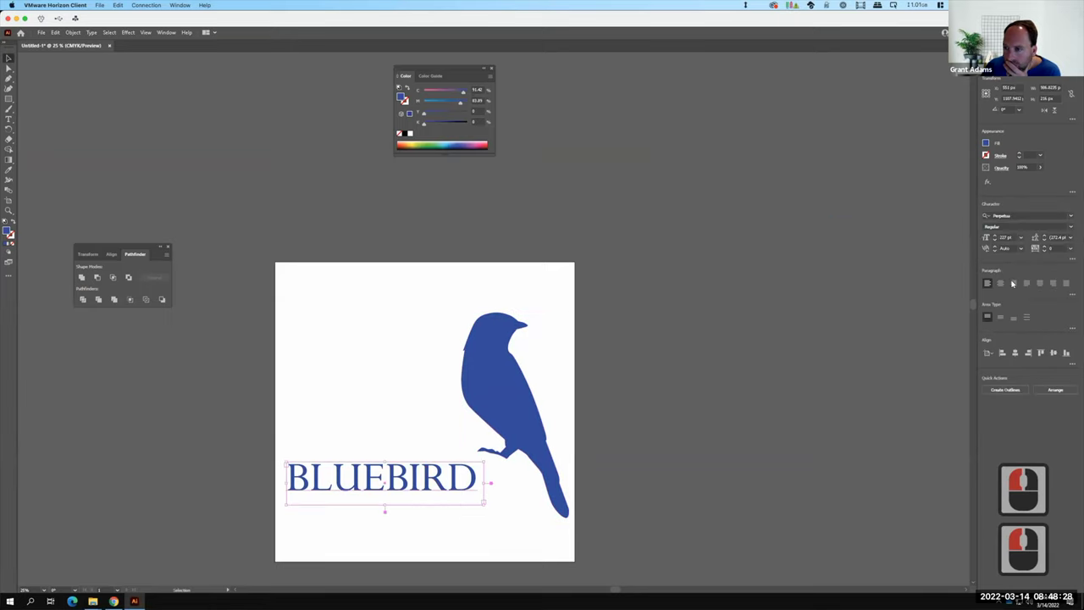
{"action": "left_click_drag", "start_coordinate": [483, 479], "coordinate": [538, 474]}
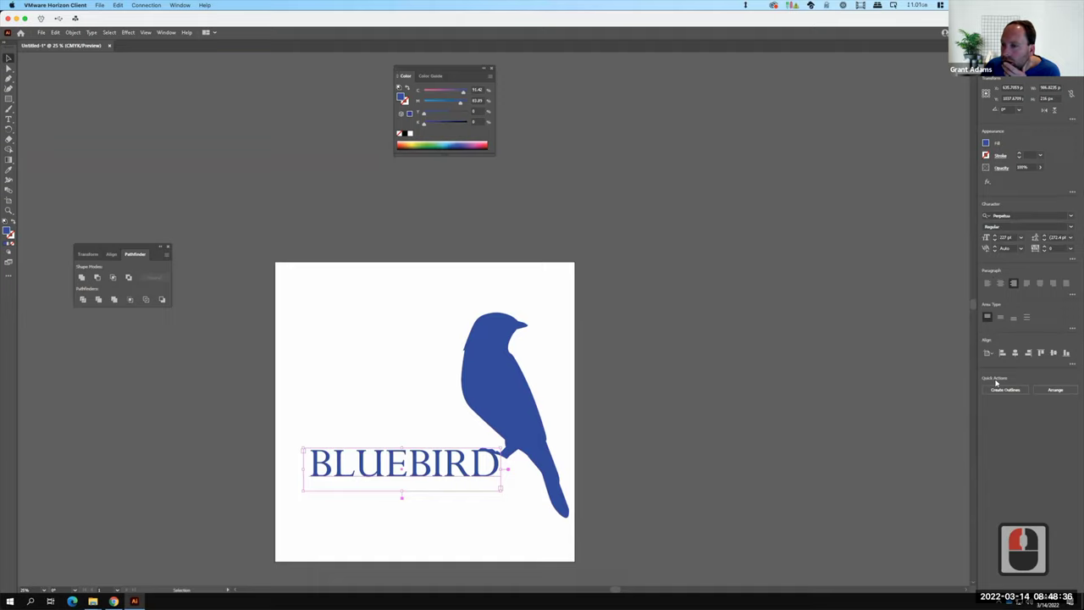
- Enlarge the BLUEBIRD text to 261 pt and extend its text area leftward and downward so the word fits on one line
{"action": "left_click", "coordinate": [996, 238]}
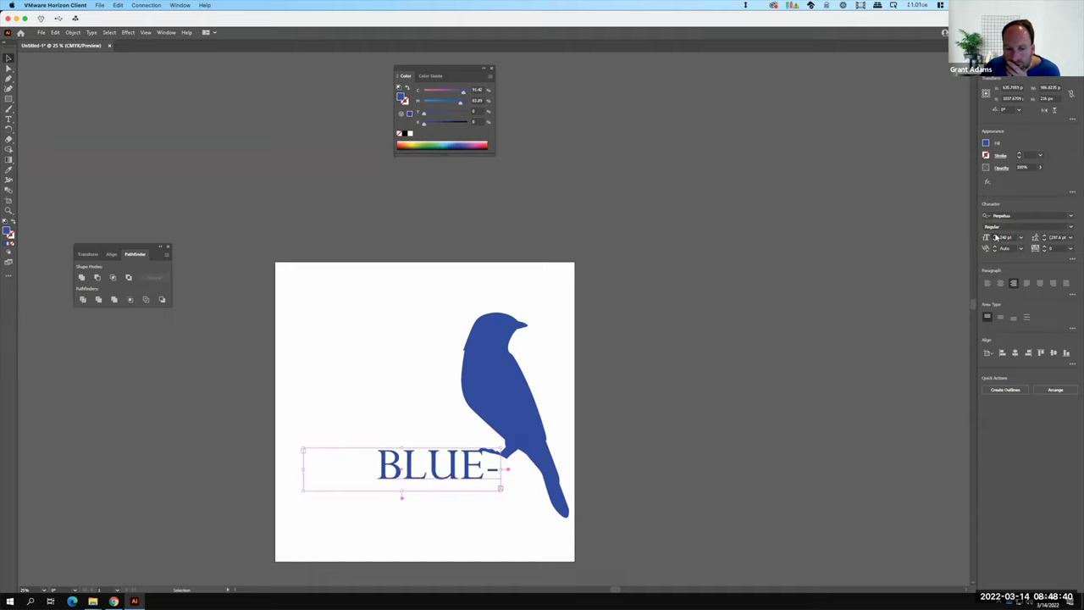
{"action": "left_click", "coordinate": [996, 238]}
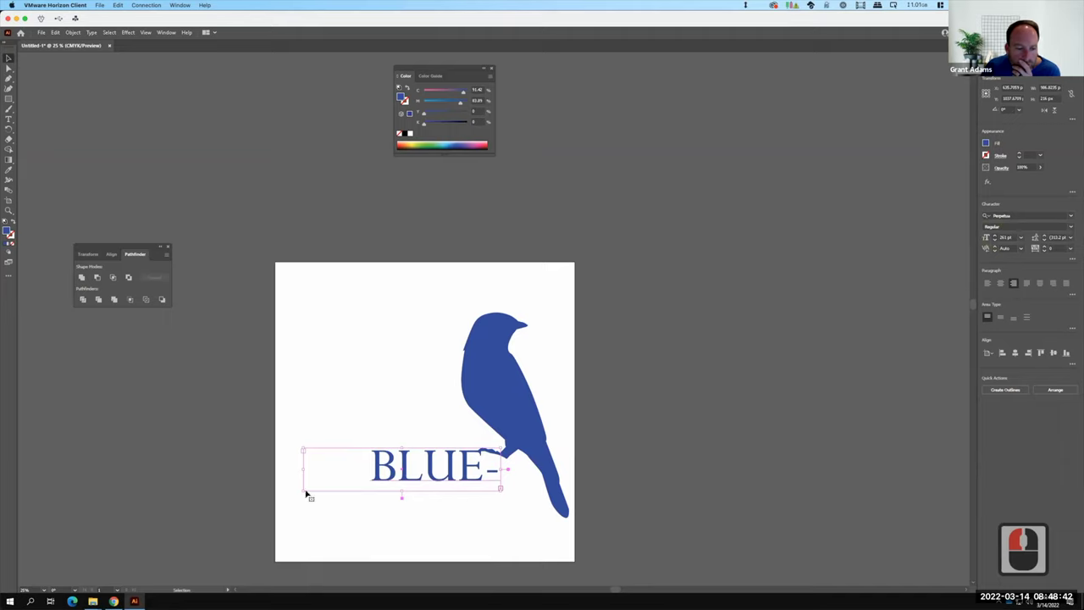
{"action": "left_click_drag", "start_coordinate": [302, 492], "coordinate": [218, 521]}
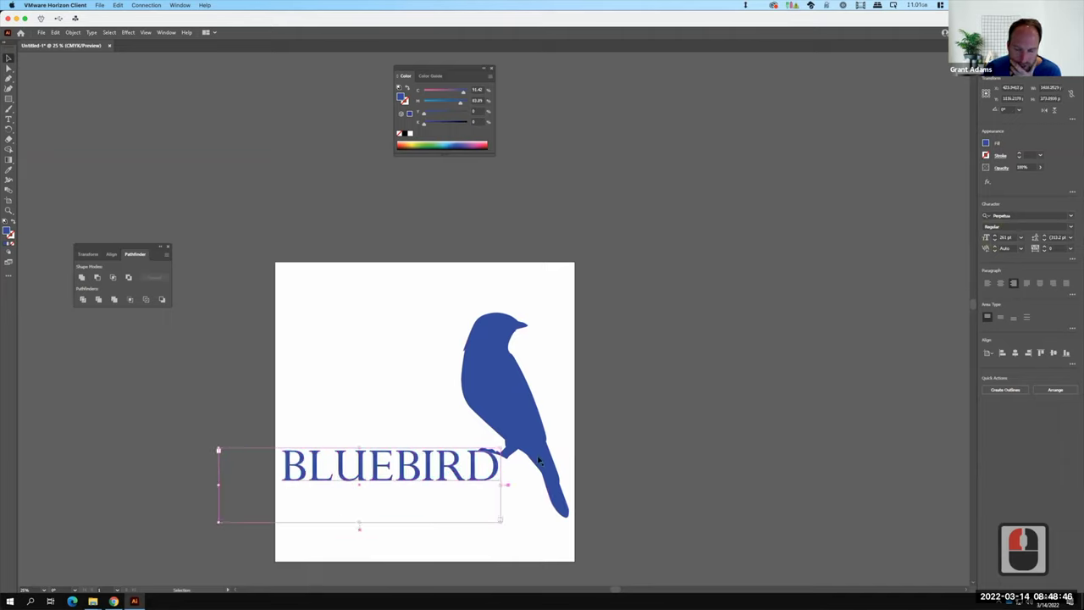
- Nudge the BLUEBIRD text 6 px right and 6 px down under the bird's foot
{"action": "key", "text": "Right"}
{"action": "key", "text": "Right"}
{"action": "key", "text": "Right"}
{"action": "key", "text": "Right"}
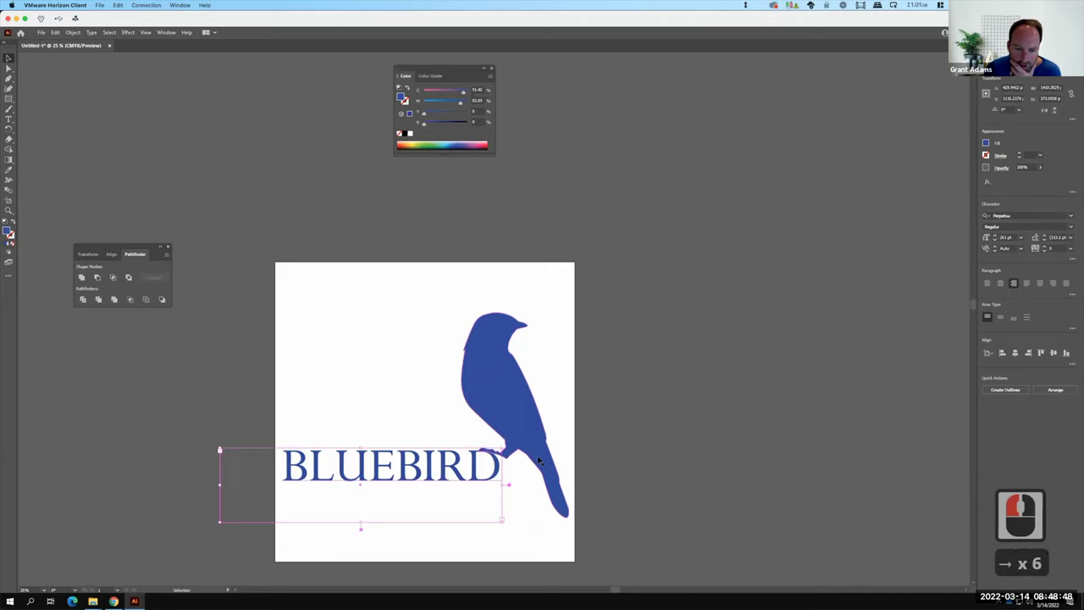
{"action": "key", "text": "Down"}
{"action": "key", "text": "Down"}
{"action": "key", "text": "Down"}
{"action": "key", "text": "Down"}
{"action": "key", "text": "Down"}
{"action": "key", "text": "Down"}
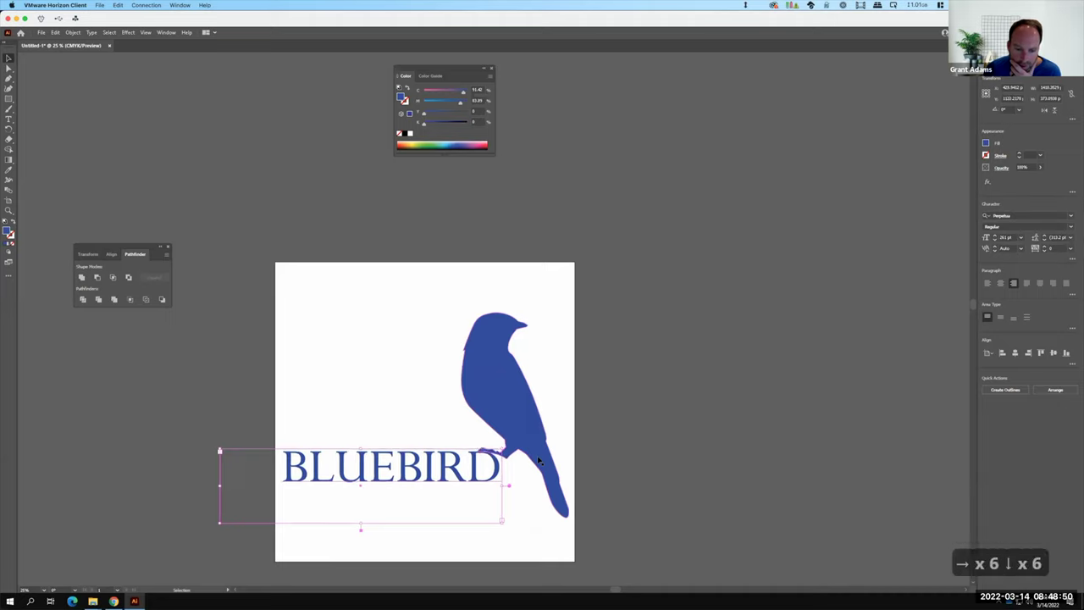
- Nudge the BLUEBIRD text repeatedly to the right and slightly down so the top of its D meets the bird's foot
{"action": "key", "text": "Up"}
{"action": "key", "text": "Up"}
{"action": "key", "text": "Right"}
{"action": "key", "text": "Right"}
{"action": "key", "text": "Right"}
{"action": "key", "text": "Right"}
{"action": "key", "text": "Right"}
{"action": "key", "text": "Right"}
{"action": "key", "text": "Right"}
{"action": "key", "text": "Right"}
{"action": "key", "text": "Right"}
{"action": "key", "text": "Right"}
{"action": "key", "text": "Right"}
{"action": "key", "text": "Right"}
{"action": "key", "text": "Right"}
{"action": "key", "text": "Right"}
{"action": "key", "text": "Right"}
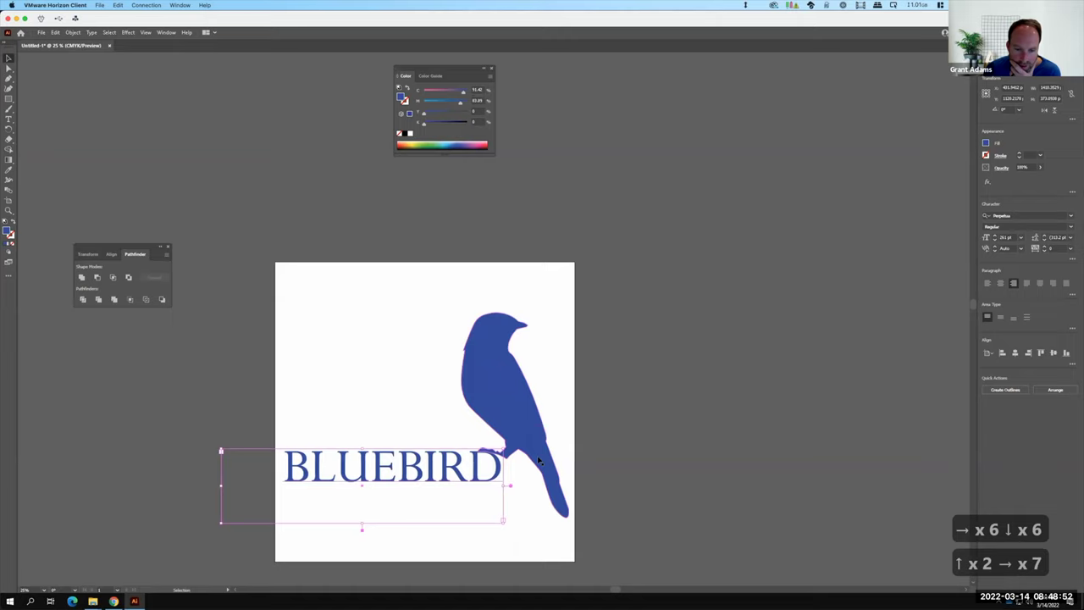
{"action": "key", "text": "Right"}
{"action": "key", "text": "Right"}
{"action": "key", "text": "Right"}
{"action": "key", "text": "Right"}
{"action": "key", "text": "Right"}
{"action": "key", "text": "Right"}
{"action": "key", "text": "Right"}
{"action": "key", "text": "Right"}
{"action": "key", "text": "Right"}
{"action": "key", "text": "Right"}
{"action": "key", "text": "Right"}
{"action": "key", "text": "Right"}
{"action": "key", "text": "Right"}
{"action": "key", "text": "Right"}
{"action": "key", "text": "Right"}
{"action": "key", "text": "Right"}
{"action": "key", "text": "Right"}
{"action": "key", "text": "Right"}
{"action": "key", "text": "Right"}
{"action": "key", "text": "Right"}
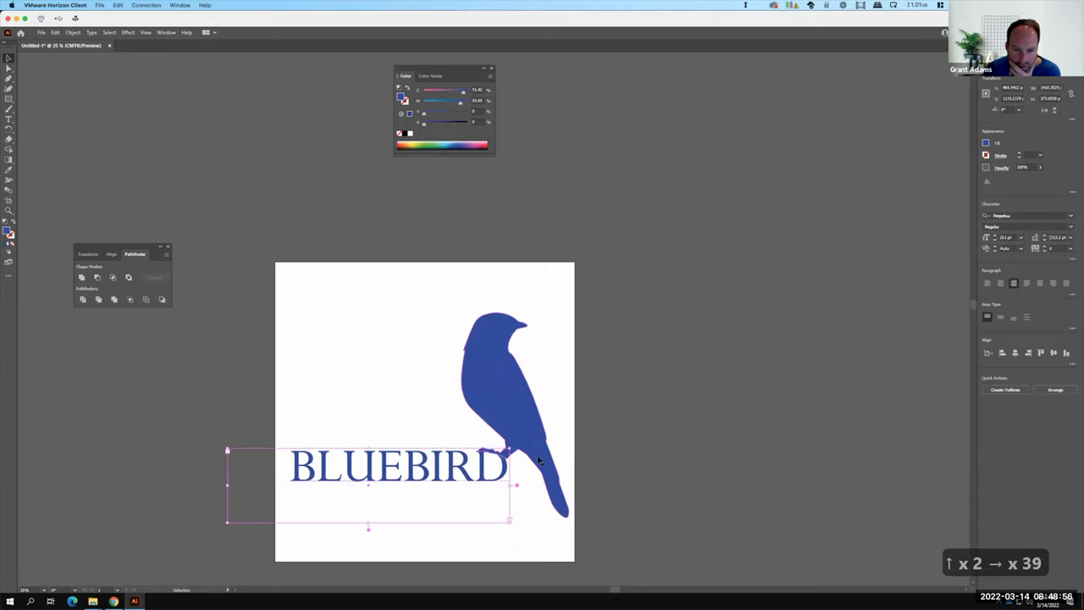
{"action": "key", "text": "Up"}
{"action": "key", "text": "Up"}
{"action": "key", "text": "Down"}
{"action": "key", "text": "Down"}
{"action": "key", "text": "Down"}
{"action": "key", "text": "Down"}
{"action": "key", "text": "Down"}
{"action": "key", "text": "Down"}
{"action": "key", "text": "Down"}
{"action": "key", "text": "Down"}
{"action": "key", "text": "Down"}
{"action": "key", "text": "Down"}
{"action": "key", "text": "Down"}
{"action": "key", "text": "Right"}
{"action": "key", "text": "Right"}
{"action": "key", "text": "Right"}
{"action": "key", "text": "Right"}
{"action": "key", "text": "Right"}
{"action": "key", "text": "Right"}
{"action": "key", "text": "Right"}
{"action": "key", "text": "Right"}
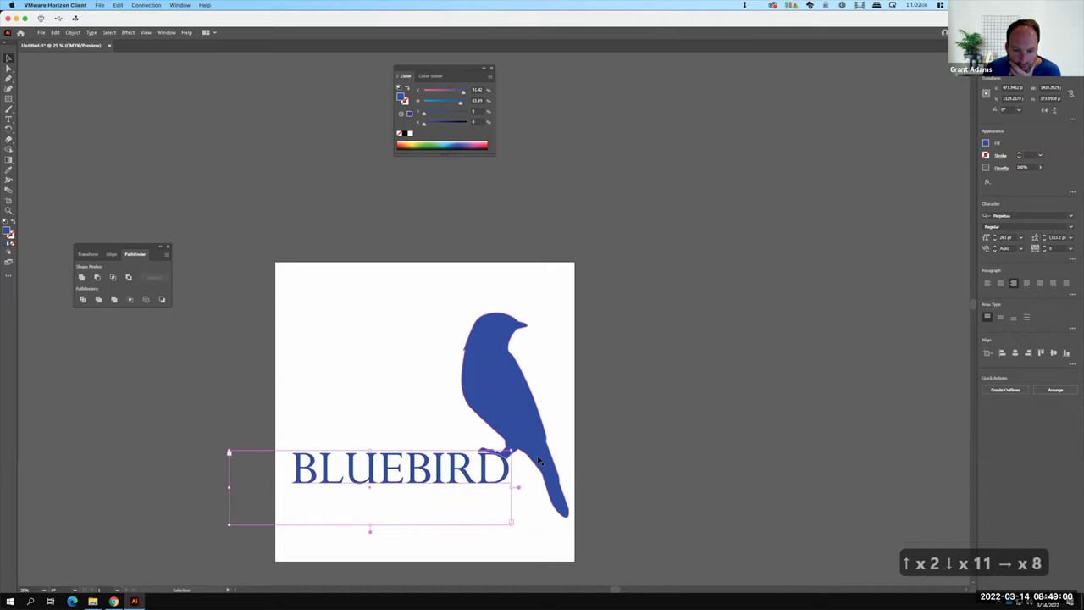
{"action": "key", "text": "Right"}
{"action": "key", "text": "Right"}
{"action": "key", "text": "Right"}
{"action": "key", "text": "Right"}
{"action": "key", "text": "F15"}
{"action": "key", "text": "Right"}
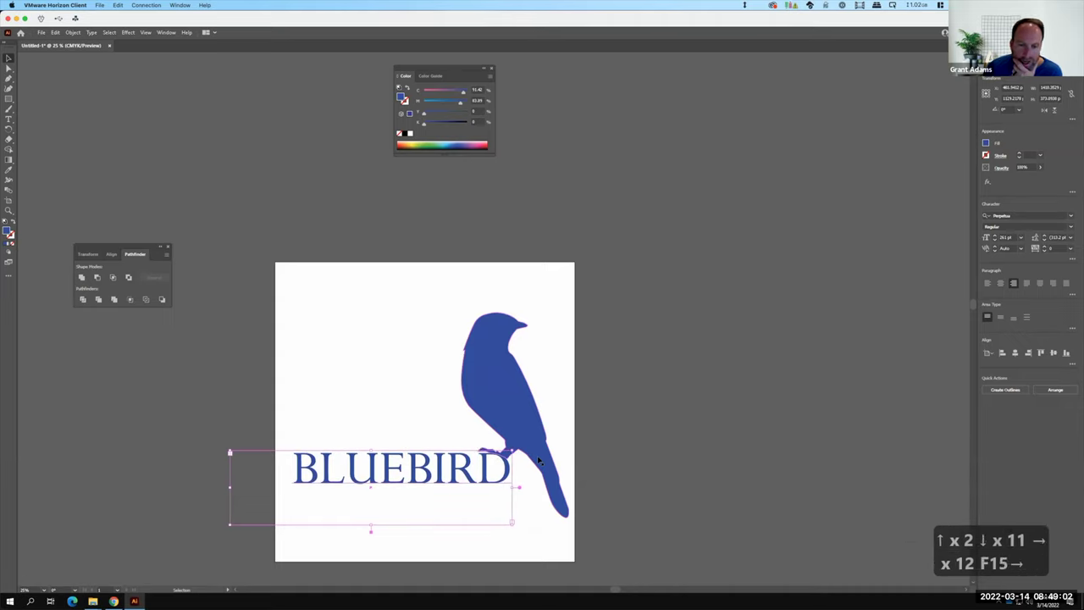
- Select the bird silhouette's path with the Direct Selection tool, exposing the anchor points of the foot above the D
{"action": "left_click", "coordinate": [9, 68]}
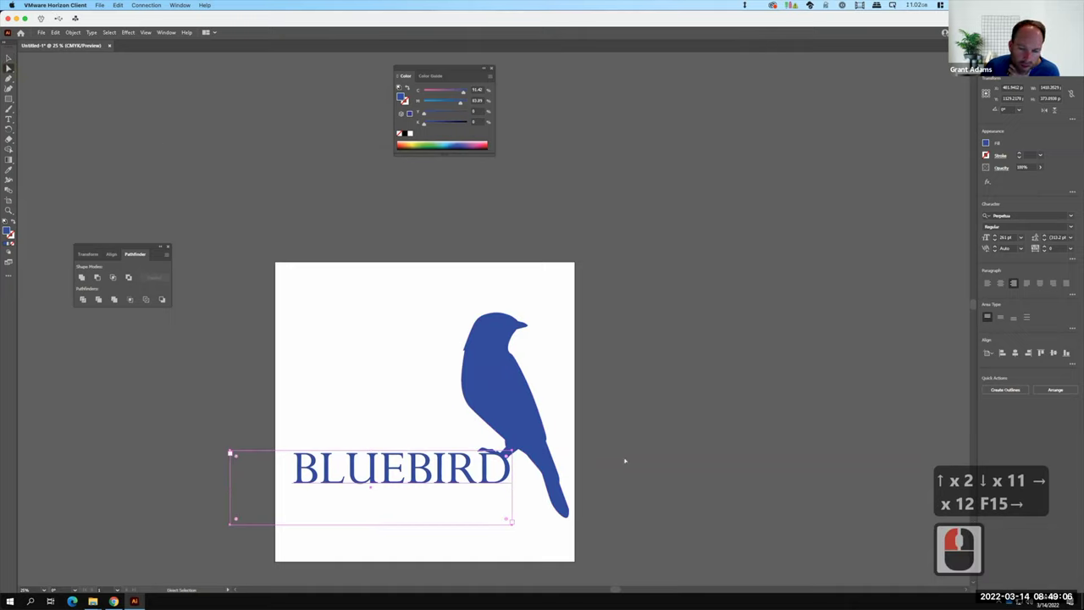
{"action": "left_click", "coordinate": [495, 451]}
{"action": "left_click", "coordinate": [498, 456]}
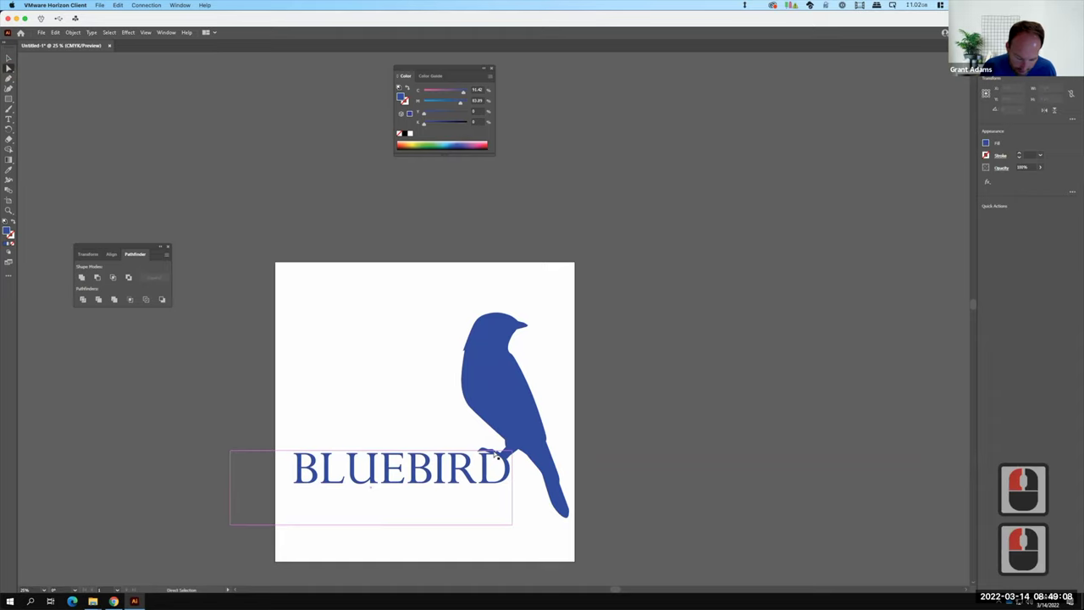
{"action": "key", "text": "ctrl+equal"}
{"action": "key", "text": "ctrl+equal"}
{"action": "key", "text": "ctrl+equal"}
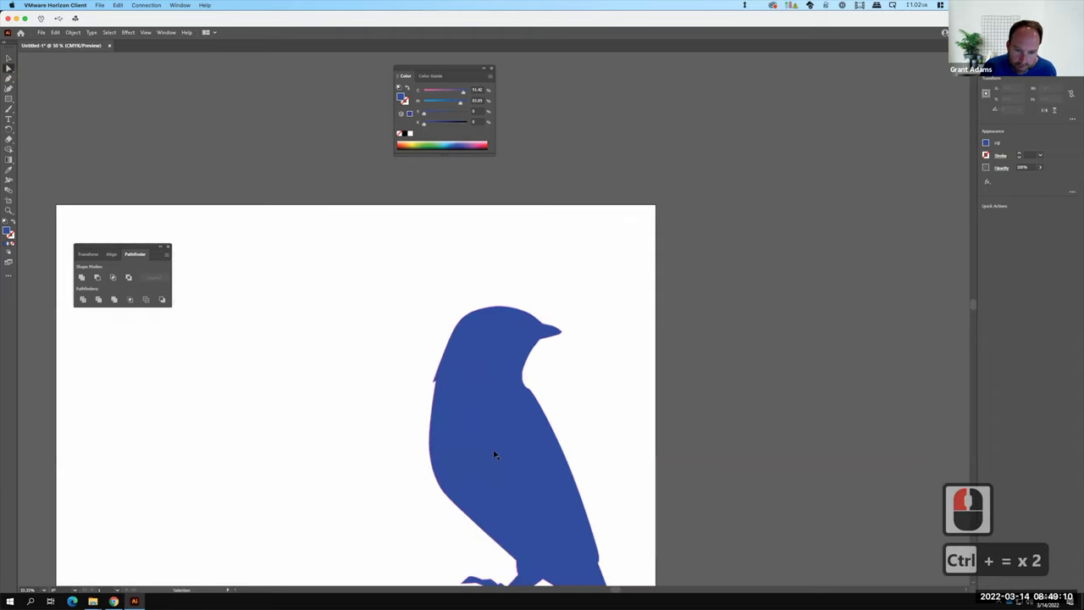
{"action": "scroll", "coordinate": [606, 220], "scroll_direction": "down", "scroll_amount": 13}
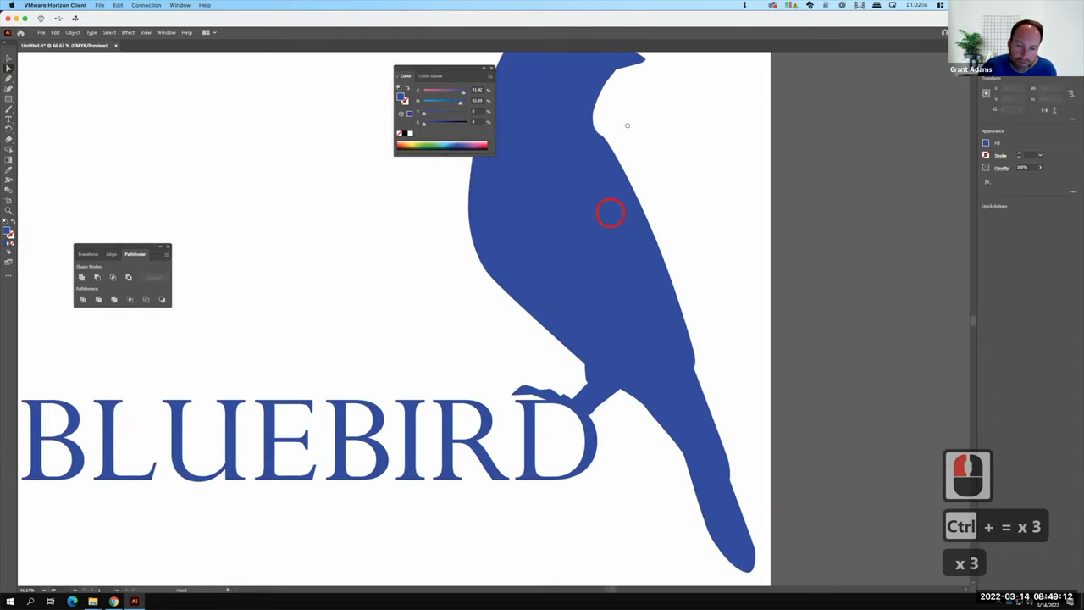
{"action": "left_click", "coordinate": [581, 312]}
{"action": "left_click", "coordinate": [557, 309]}
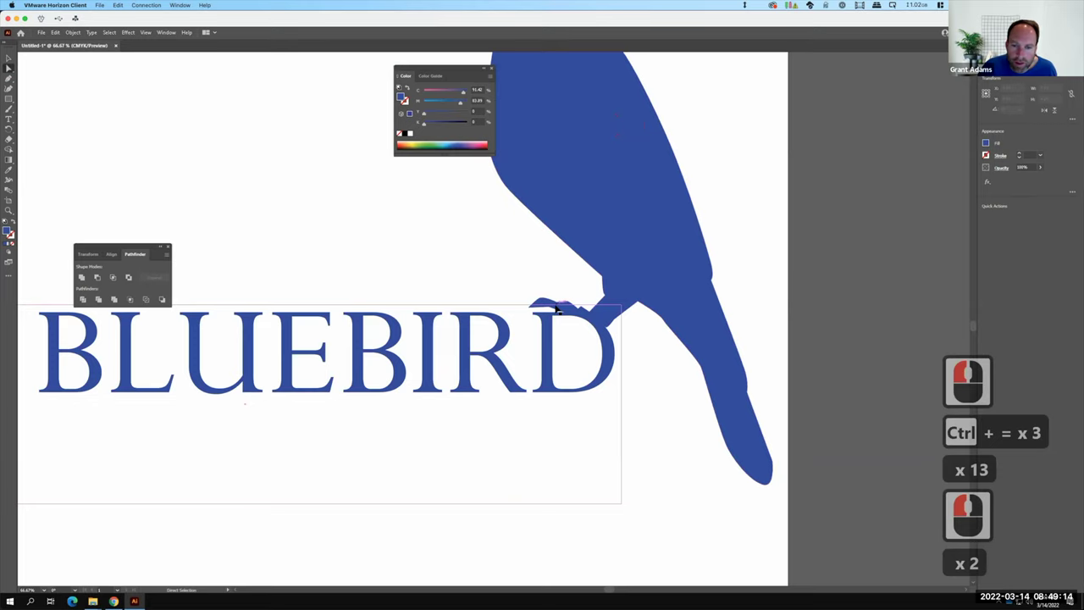
{"action": "left_click", "coordinate": [552, 305]}
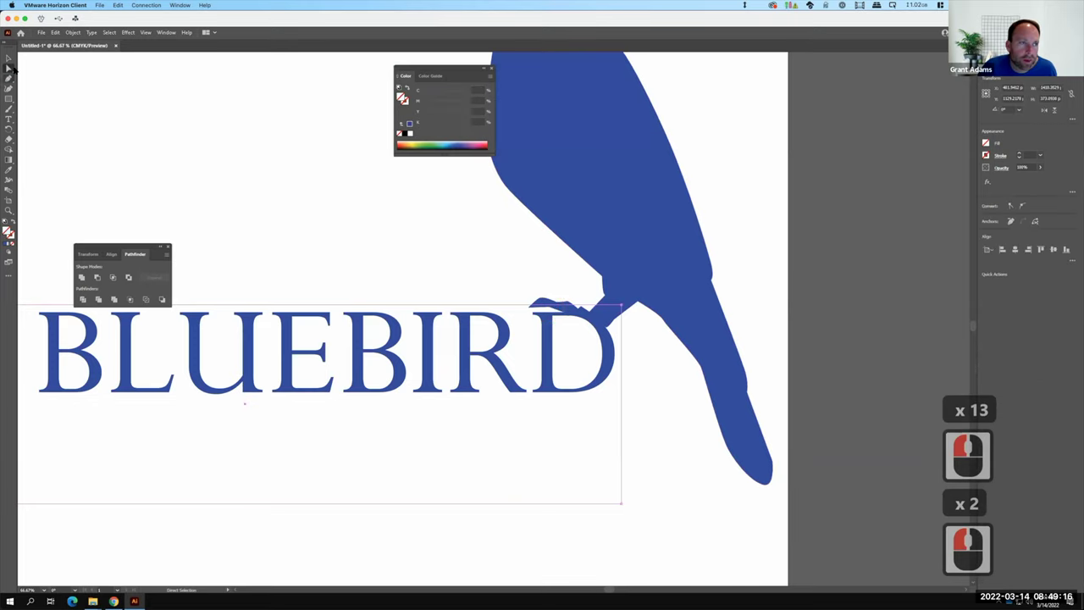
{"action": "left_click", "coordinate": [376, 184]}
{"action": "left_click", "coordinate": [537, 308]}
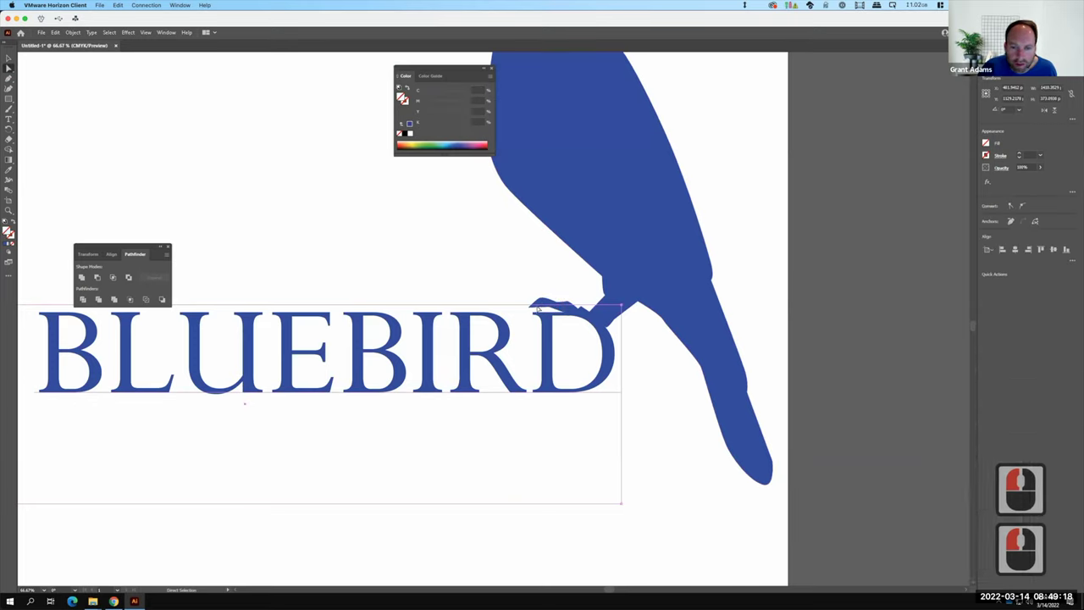
{"action": "left_click", "coordinate": [537, 307]}
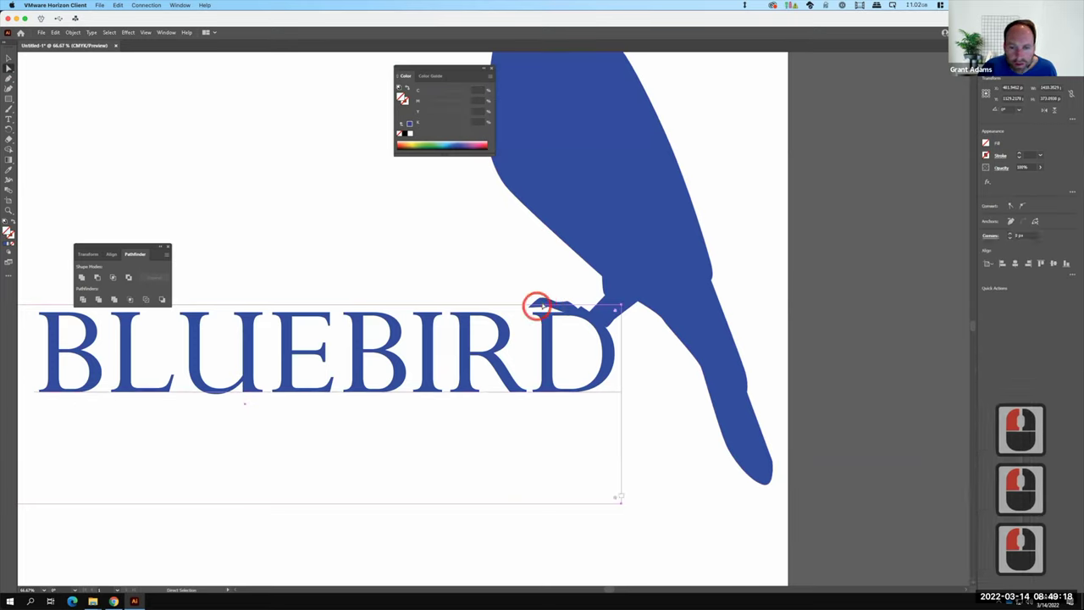
{"action": "left_click", "coordinate": [629, 237]}
{"action": "left_click_drag", "start_coordinate": [549, 309], "coordinate": [547, 309]}
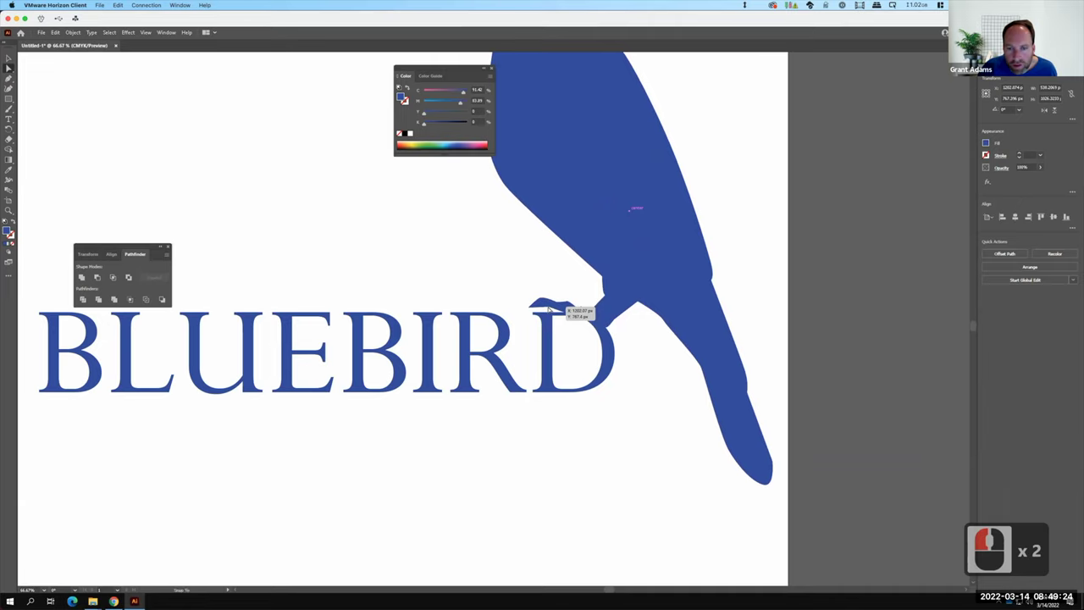
{"action": "left_click", "coordinate": [549, 309]}
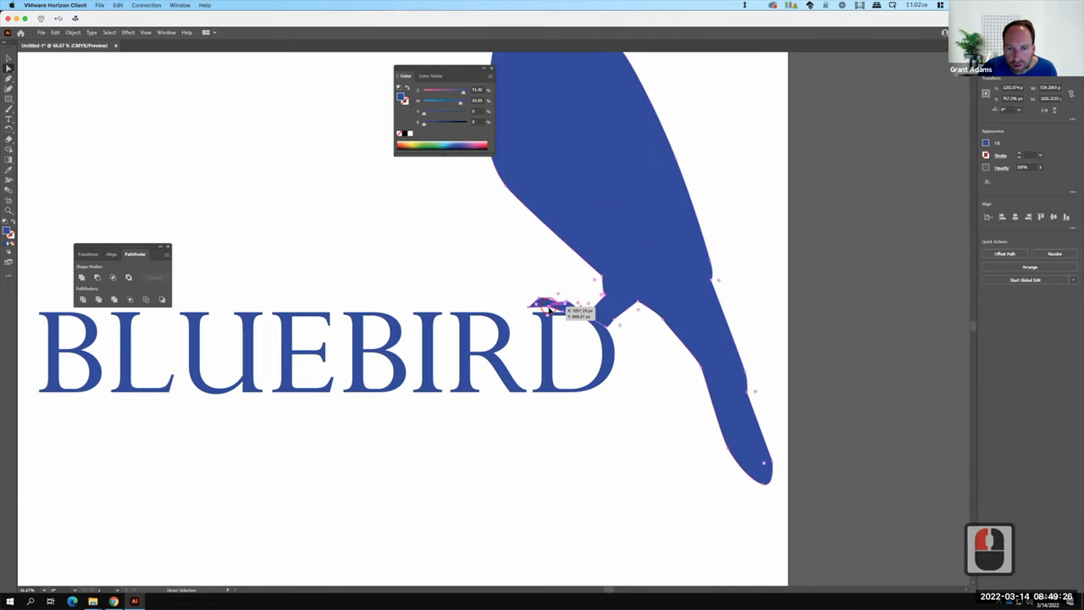
- Move the anchor points at the toe tip and underside of the bird's foot down onto the top edge of the D
{"action": "left_click", "coordinate": [549, 308]}
{"action": "mouse_move", "coordinate": [549, 309]}
{"action": "left_mouse_down"}
{"action": "mouse_move", "coordinate": [533, 310]}
{"action": "mouse_move", "coordinate": [558, 304]}
{"action": "mouse_move", "coordinate": [563, 315]}
{"action": "left_mouse_up"}
{"action": "left_click", "coordinate": [528, 308]}
{"action": "left_click", "coordinate": [562, 312]}
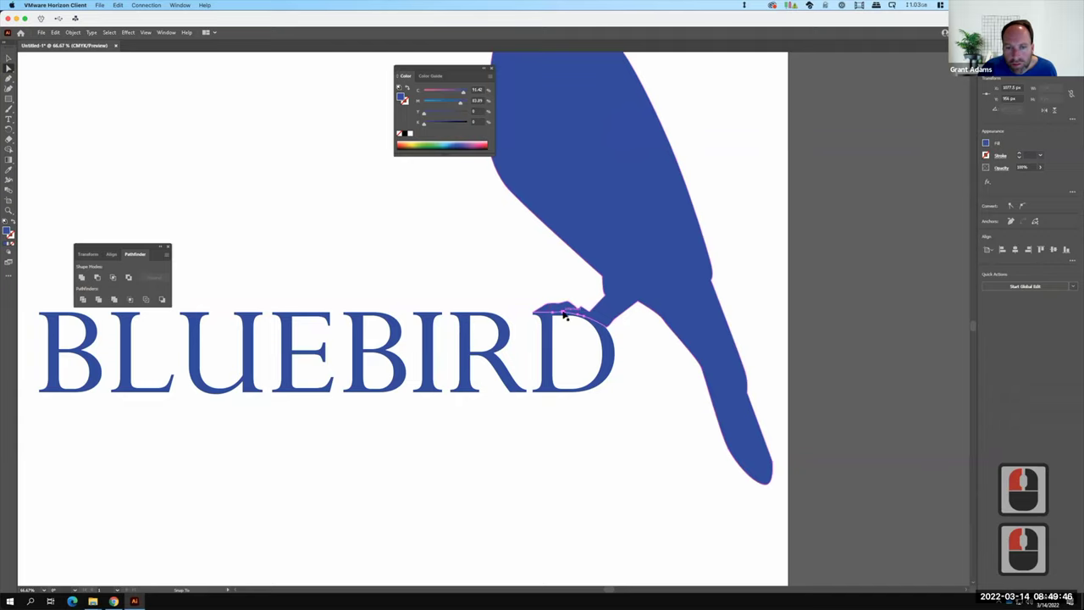
{"action": "double_click", "coordinate": [565, 314]}
{"action": "key", "text": "Down"}
{"action": "key", "text": "Down"}
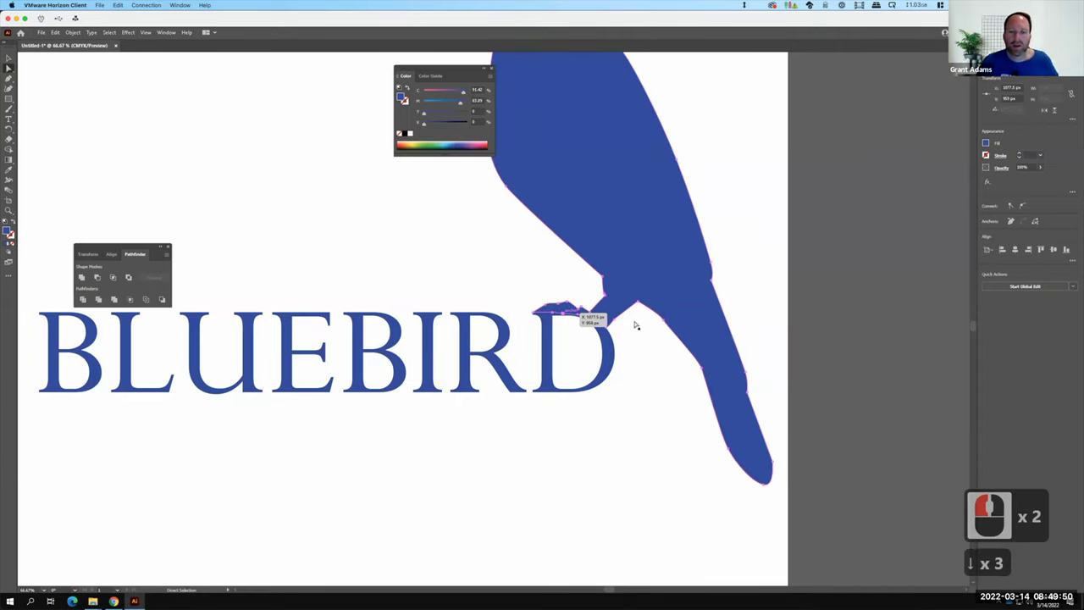
{"action": "left_click", "coordinate": [676, 399]}
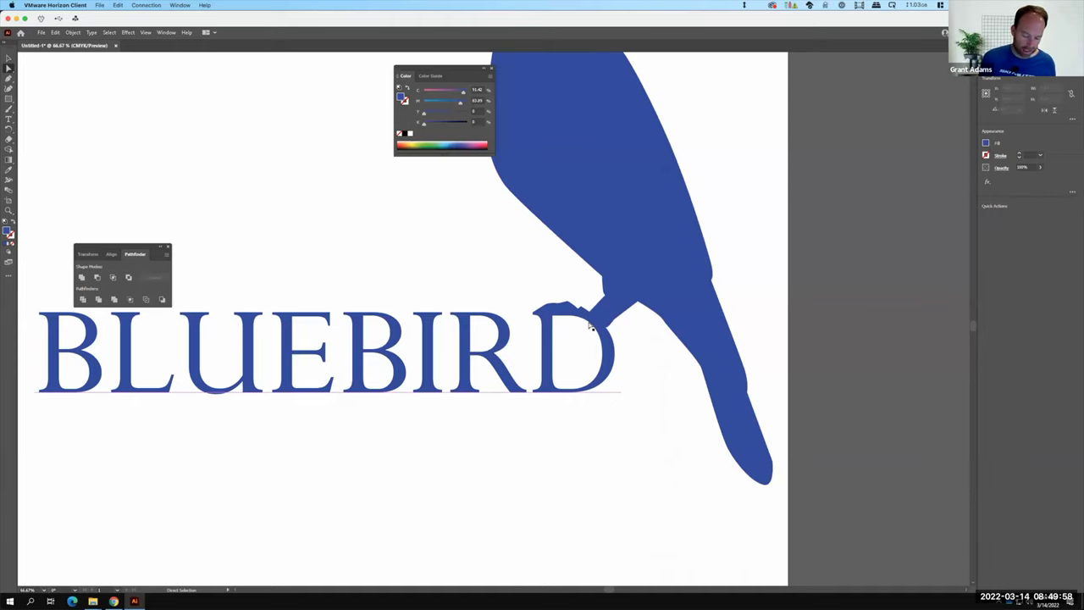
- Convert the BLUEBIRD text to outlines
{"action": "key", "text": "ctrl+0"}
{"action": "key", "text": "F15"}
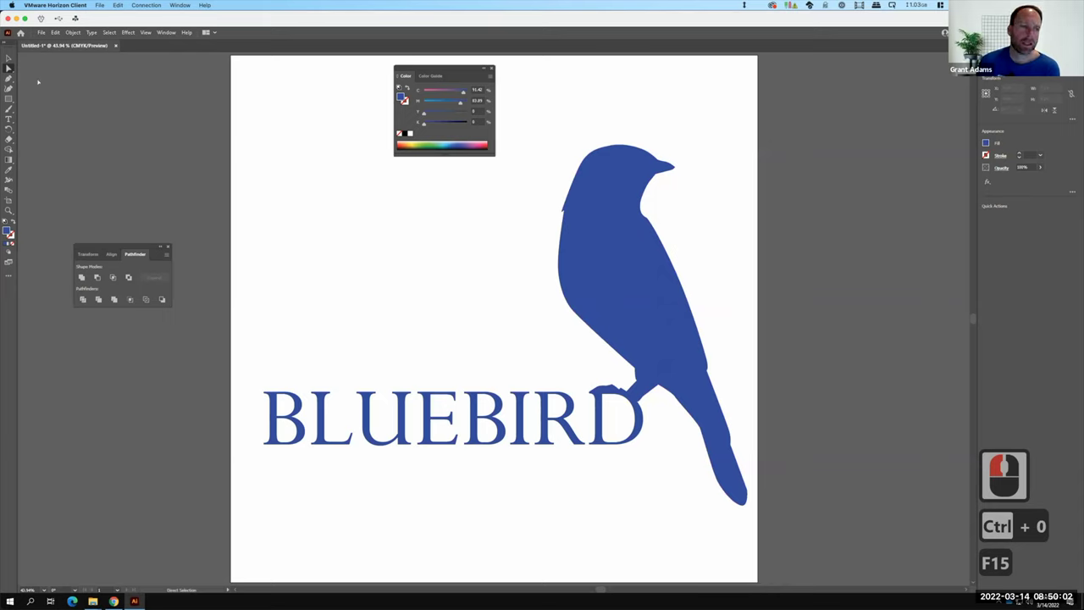
{"action": "left_click", "coordinate": [164, 153]}
{"action": "double_click", "coordinate": [475, 397]}
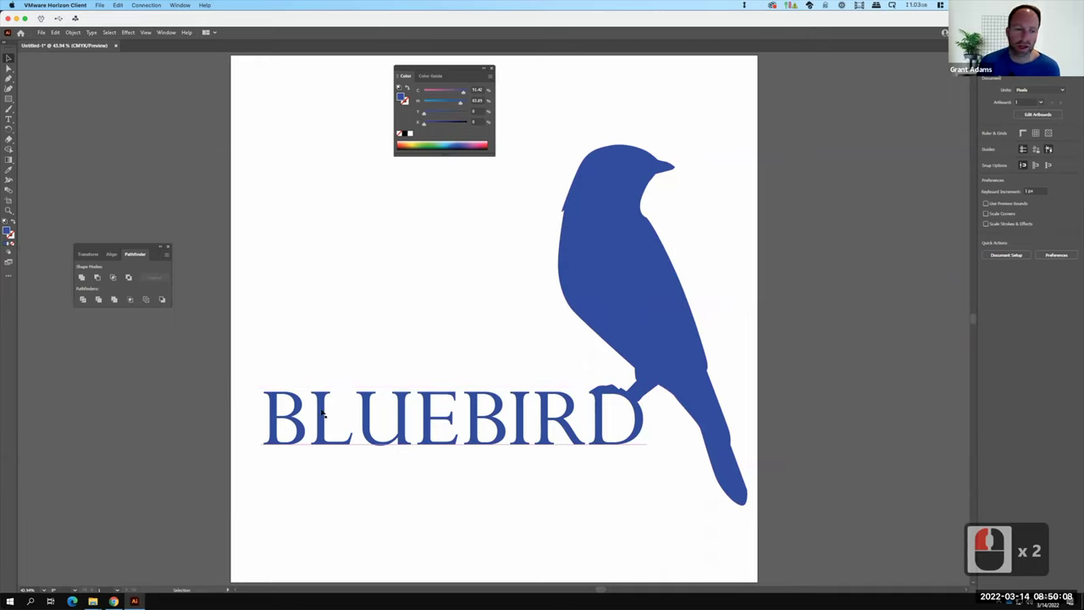
{"action": "left_click", "coordinate": [353, 399]}
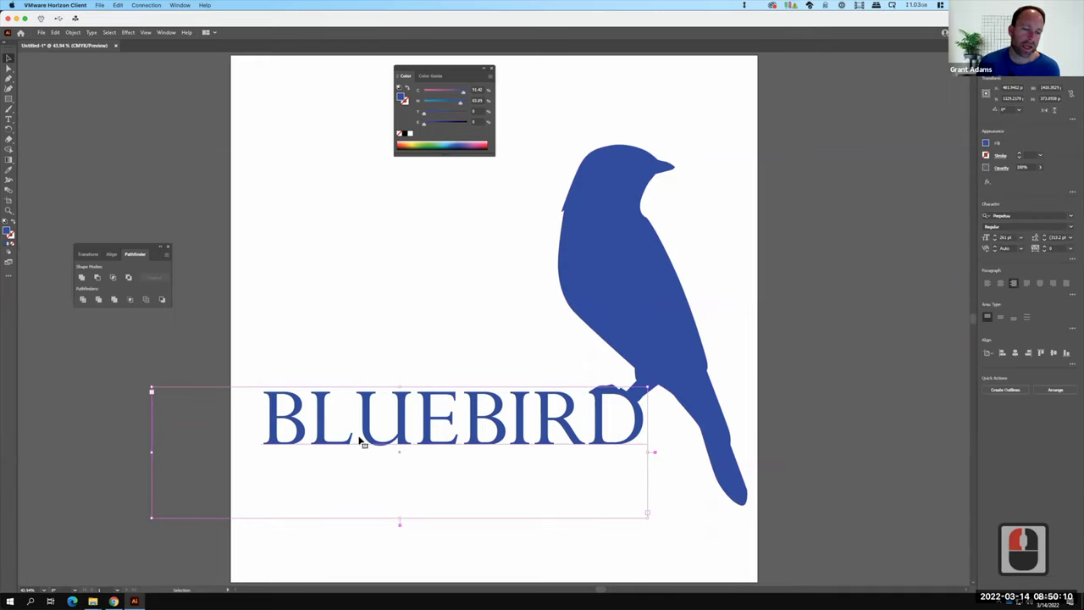
{"action": "left_click", "coordinate": [73, 32]}
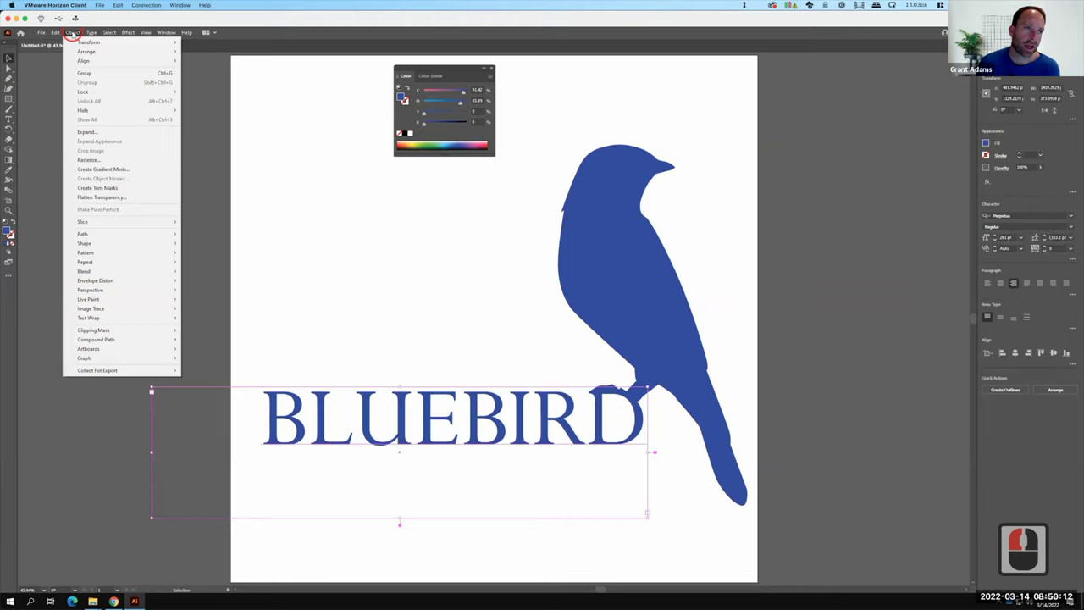
{"action": "mouse_move", "coordinate": [89, 318]}
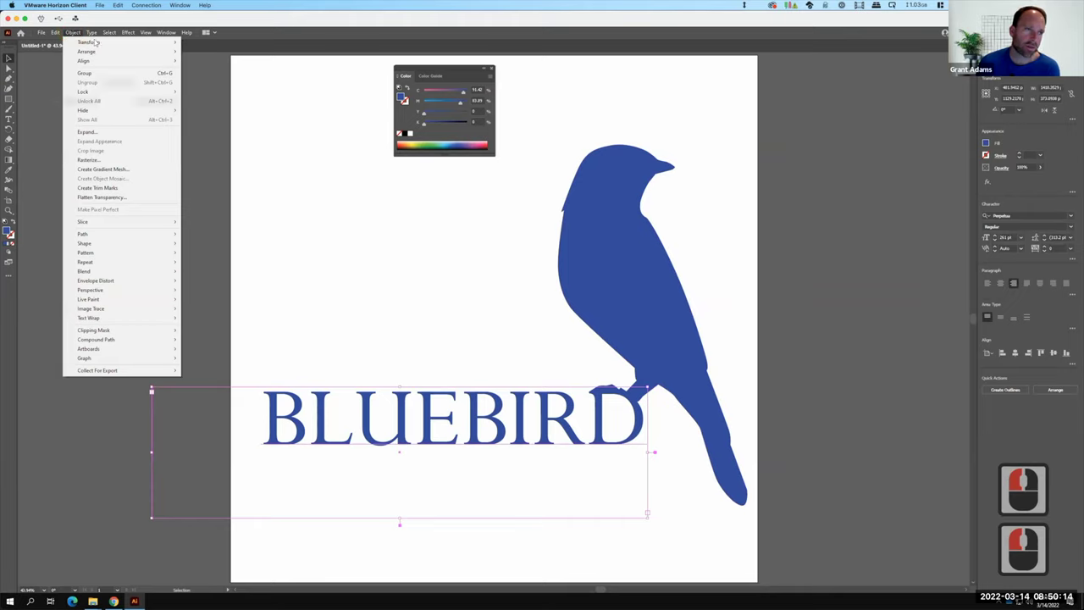
{"action": "mouse_move", "coordinate": [92, 32]}
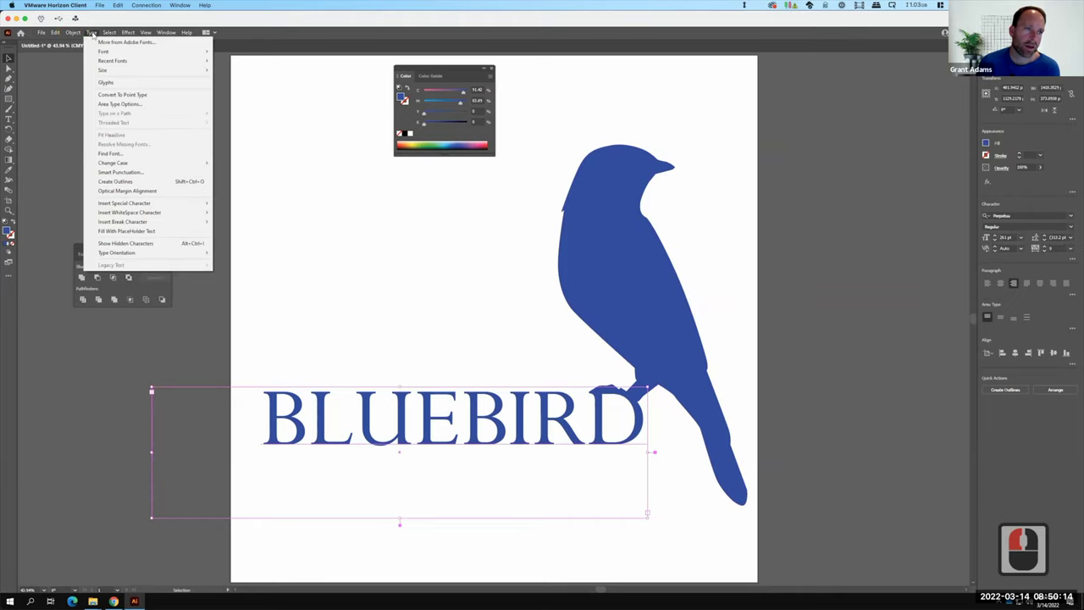
{"action": "left_click", "coordinate": [118, 182]}
{"action": "left_click", "coordinate": [552, 449]}
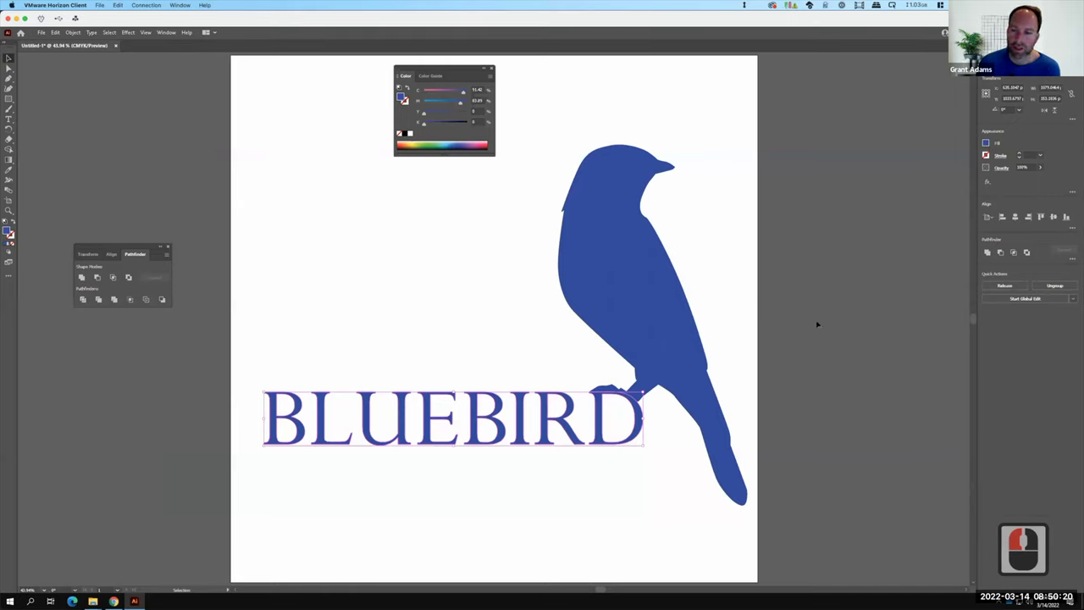
- Select the outlined lettering together with the bird and unite them with Pathfinder
{"action": "mouse_move", "coordinate": [585, 461]}
{"action": "left_mouse_down"}
{"action": "mouse_move", "coordinate": [574, 475]}
{"action": "mouse_move", "coordinate": [623, 276]}
{"action": "left_mouse_up"}
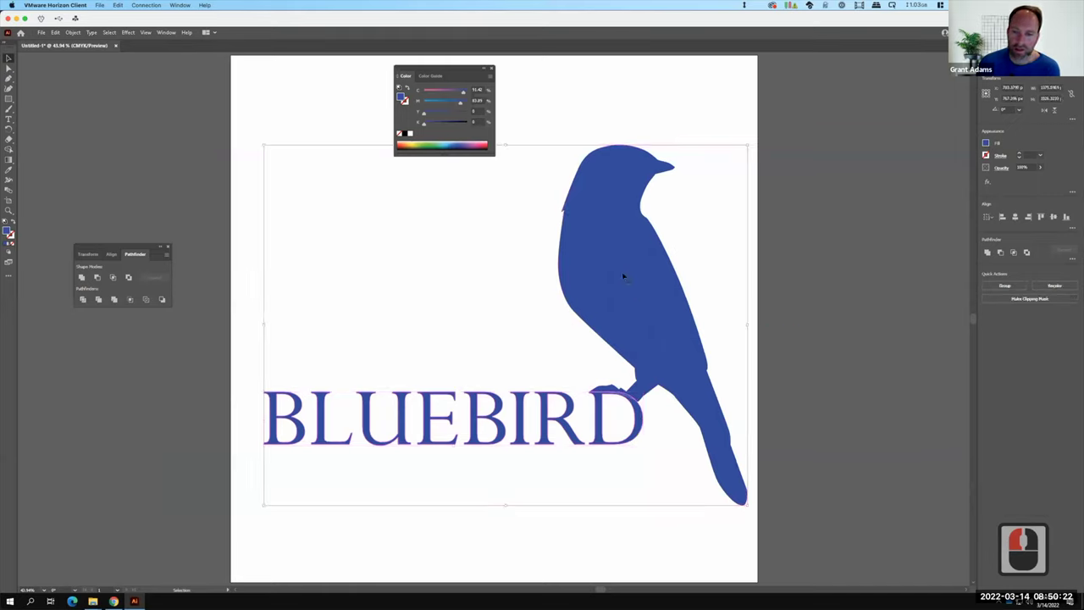
{"action": "left_click", "coordinate": [81, 278]}
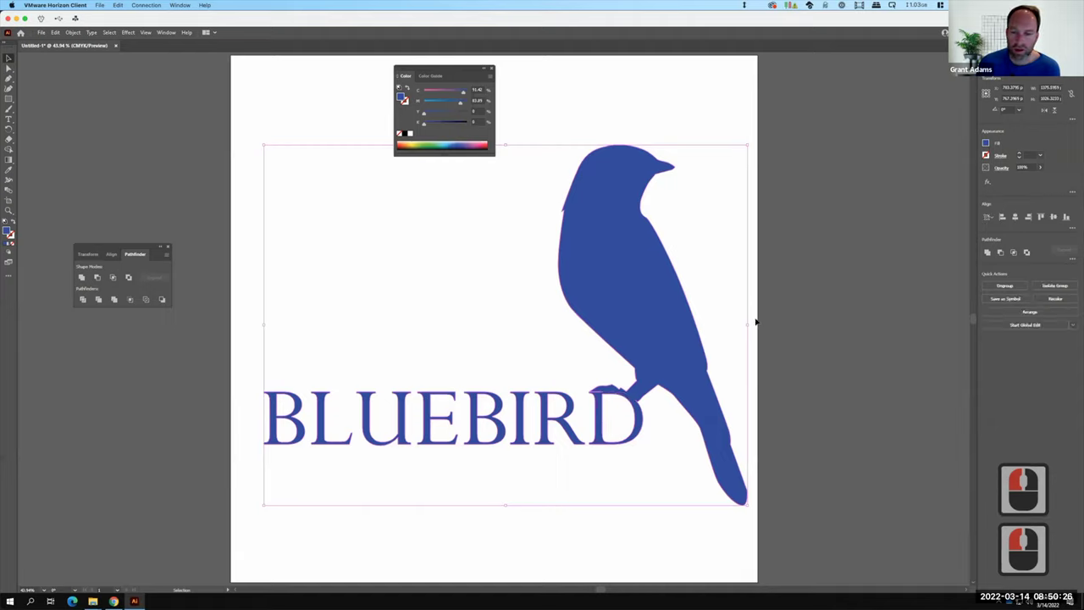
{"action": "left_click", "coordinate": [805, 388]}
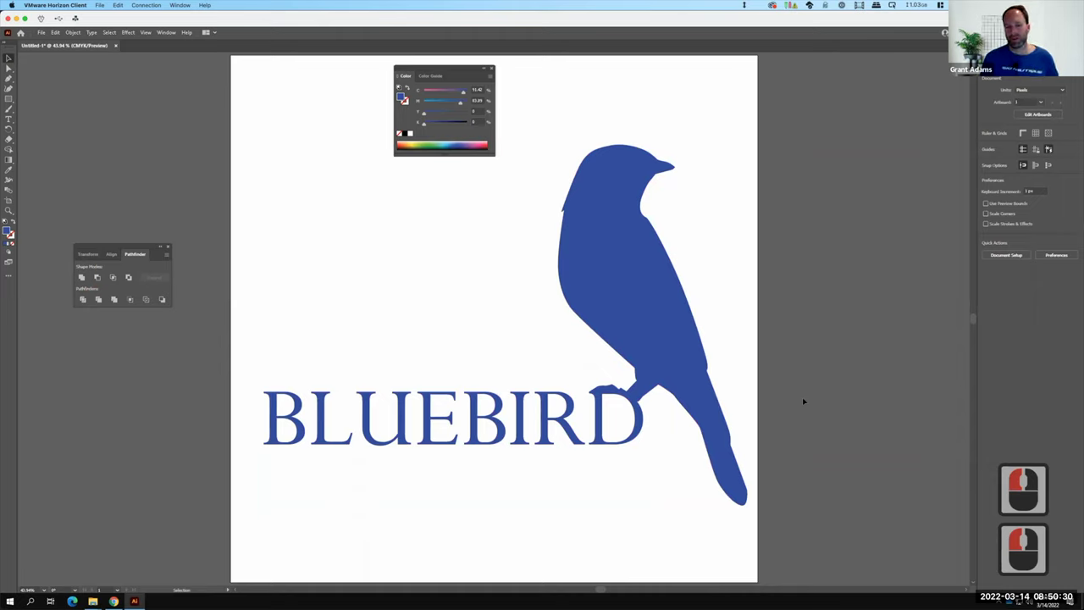
- Draw a text area about 770 px wide and 53 px high beneath the UEBIRD letters and set its font to Bahnschrift
{"action": "left_click", "coordinate": [11, 123]}
{"action": "left_click", "coordinate": [390, 442]}
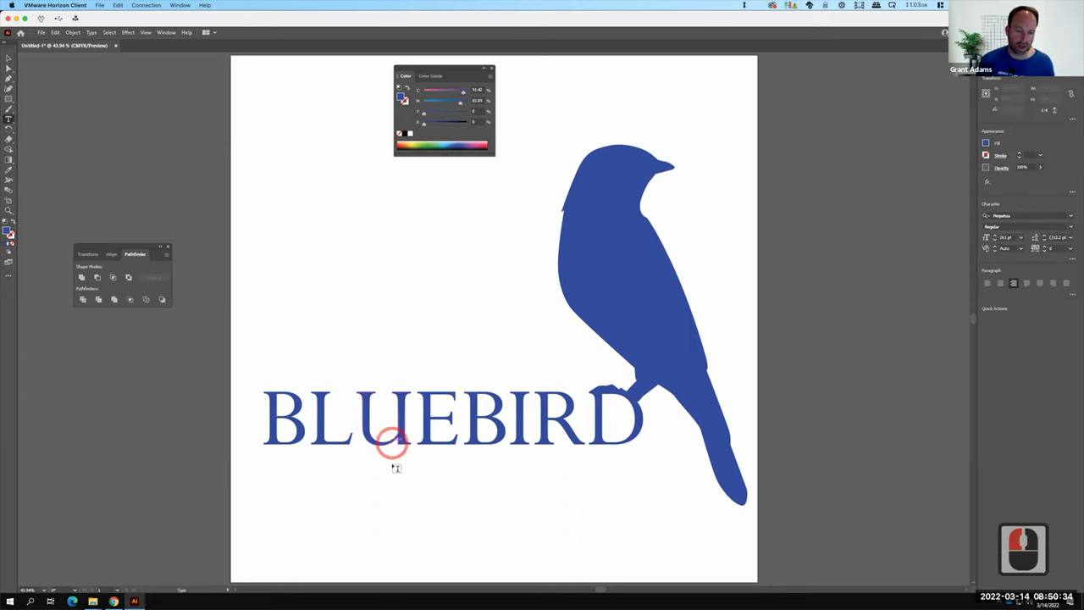
{"action": "left_click_drag", "start_coordinate": [375, 455], "coordinate": [643, 472]}
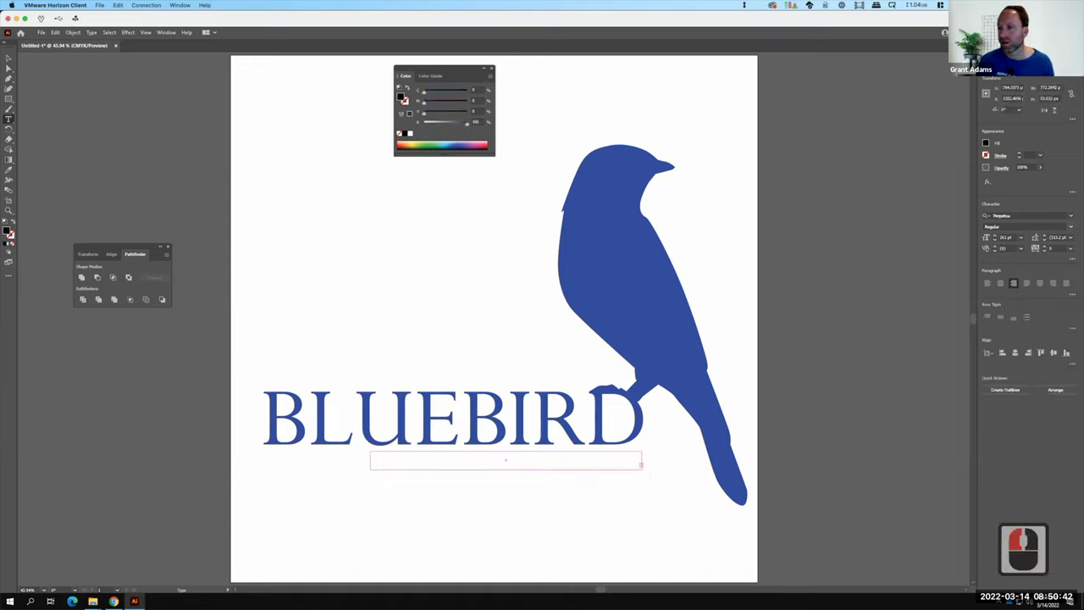
{"action": "left_click", "coordinate": [1072, 217]}
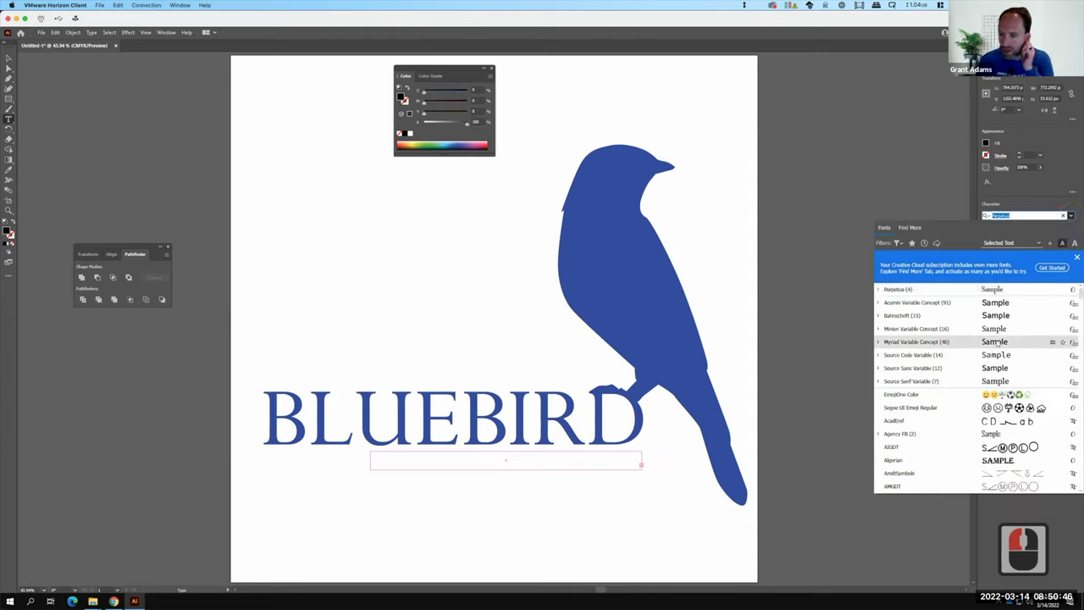
{"action": "left_click", "coordinate": [991, 315]}
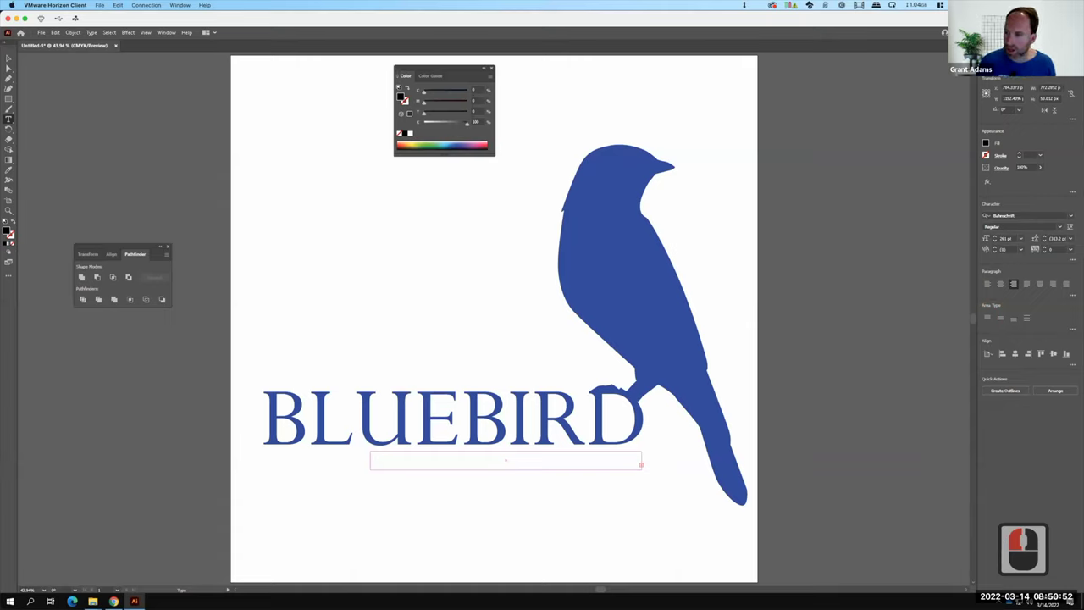
- Set the new text area's font size to 100 pt and place the text cursor inside it
{"action": "left_click_drag", "start_coordinate": [1021, 240], "coordinate": [967, 233]}
{"action": "type", "text": "10"}
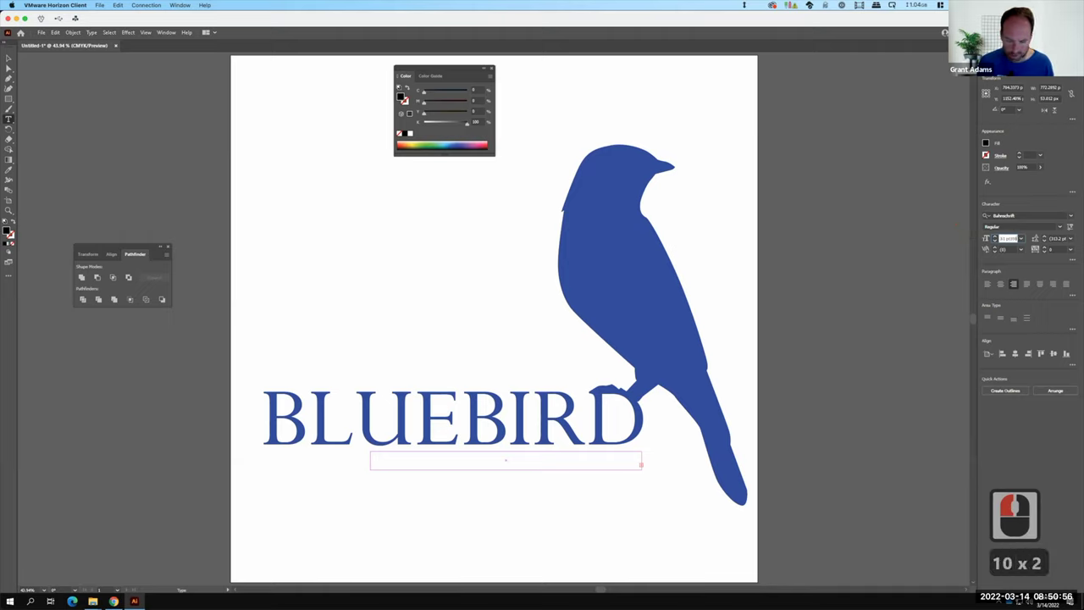
{"action": "key", "text": "BackSpace"}
{"action": "key", "text": "BackSpace"}
{"action": "key", "text": "BackSpace"}
{"action": "key", "text": "BackSpace"}
{"action": "key", "text": "BackSpace"}
{"action": "key", "text": "BackSpace"}
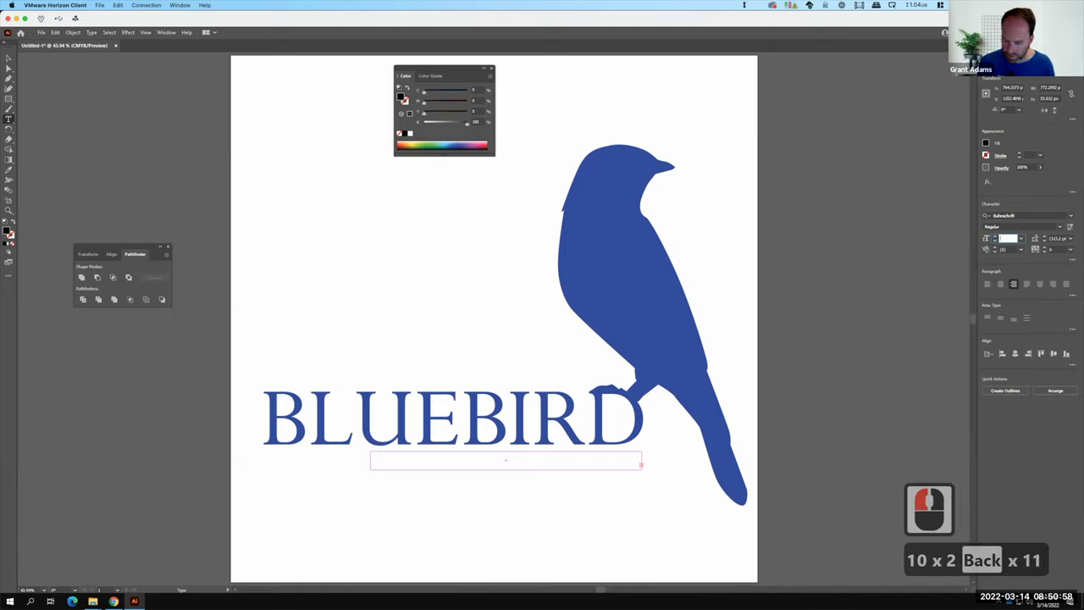
{"action": "type", "text": "100"}
{"action": "key", "text": "Tab"}
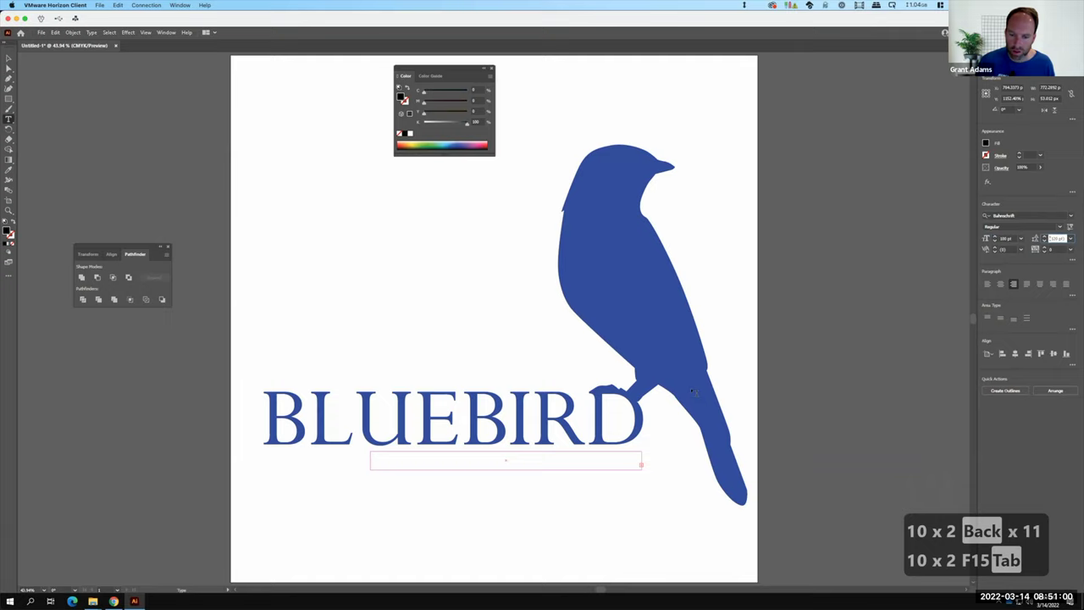
{"action": "left_click", "coordinate": [628, 460]}
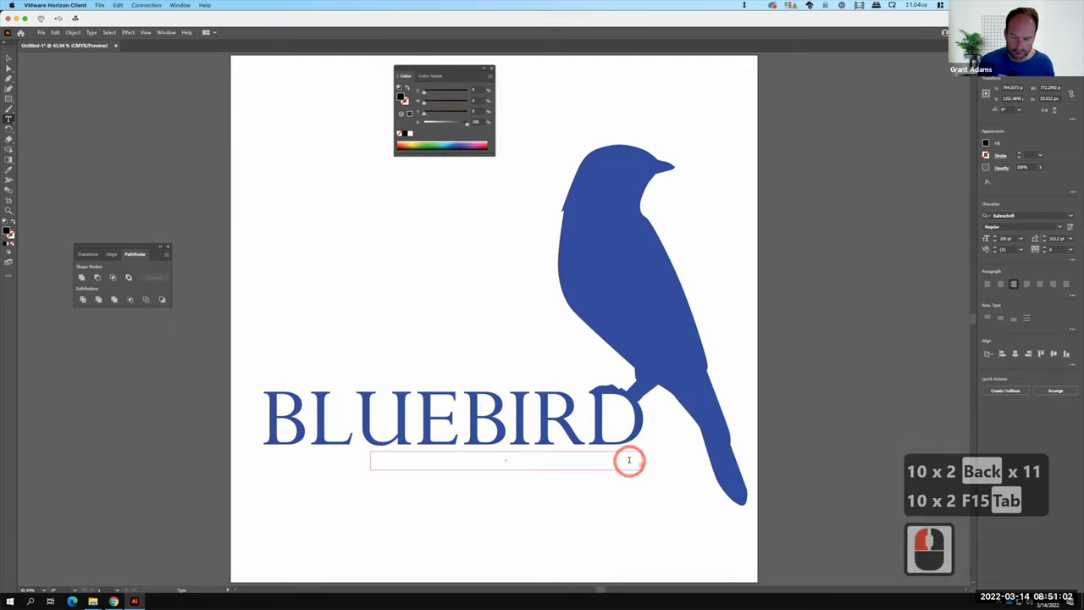
- Enter "Design Group" in the text area beneath BLUEBIRD and reduce its font size to 60 pt
{"action": "type", "text": "Design Gro"}
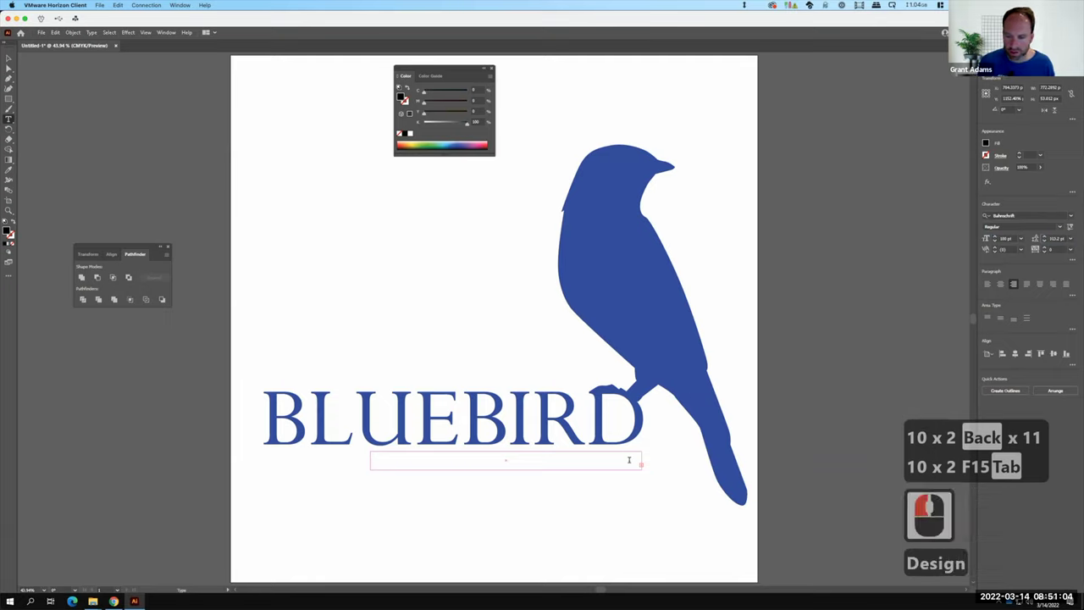
{"action": "type", "text": "up"}
{"action": "key", "text": "ctrl+a"}
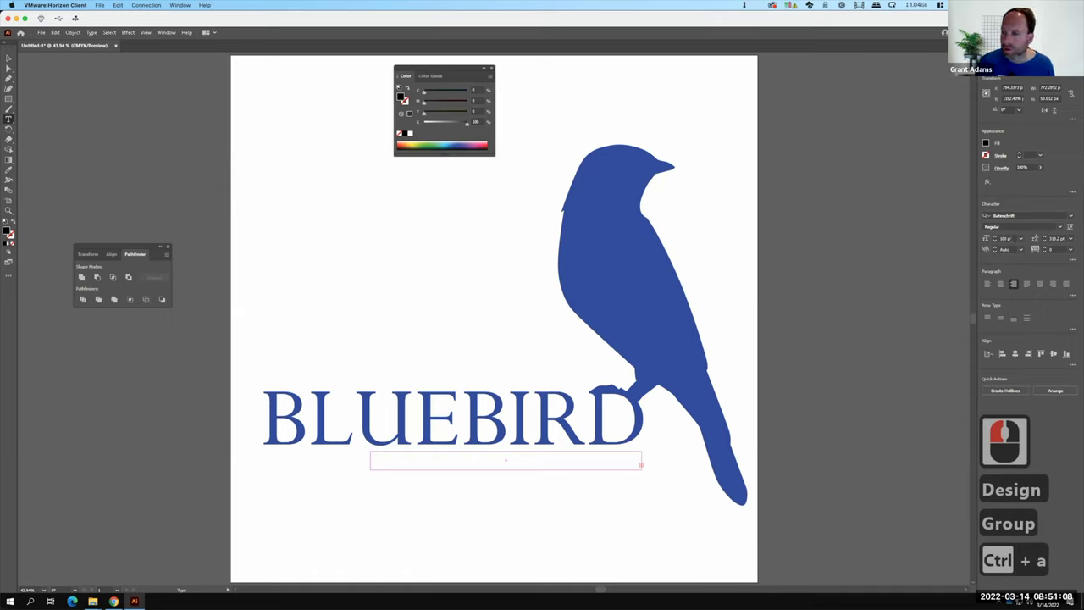
{"action": "left_click", "coordinate": [995, 243]}
{"action": "left_click", "coordinate": [996, 243]}
{"action": "left_click", "coordinate": [995, 244]}
{"action": "left_click", "coordinate": [995, 244]}
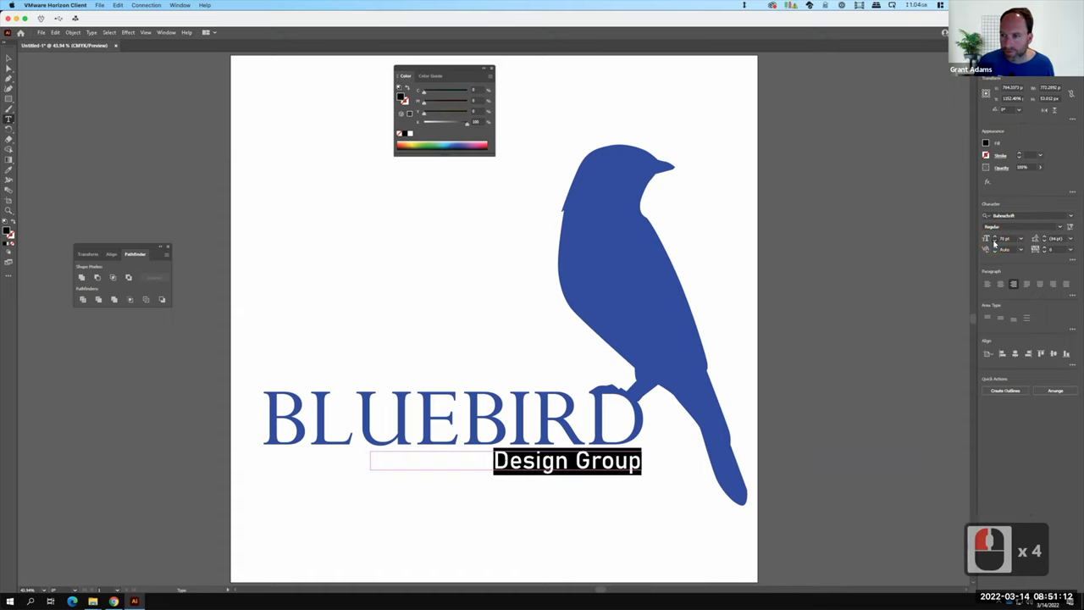
{"action": "left_click", "coordinate": [996, 242]}
{"action": "left_click", "coordinate": [995, 243]}
{"action": "left_click", "coordinate": [996, 243]}
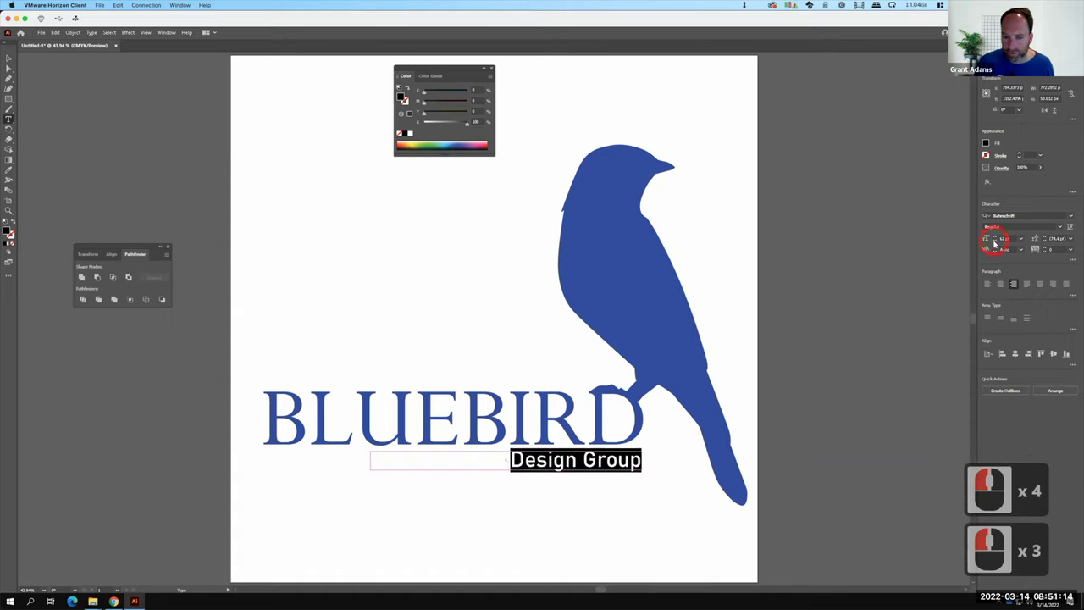
{"action": "left_click", "coordinate": [996, 243]}
{"action": "left_click", "coordinate": [996, 243]}
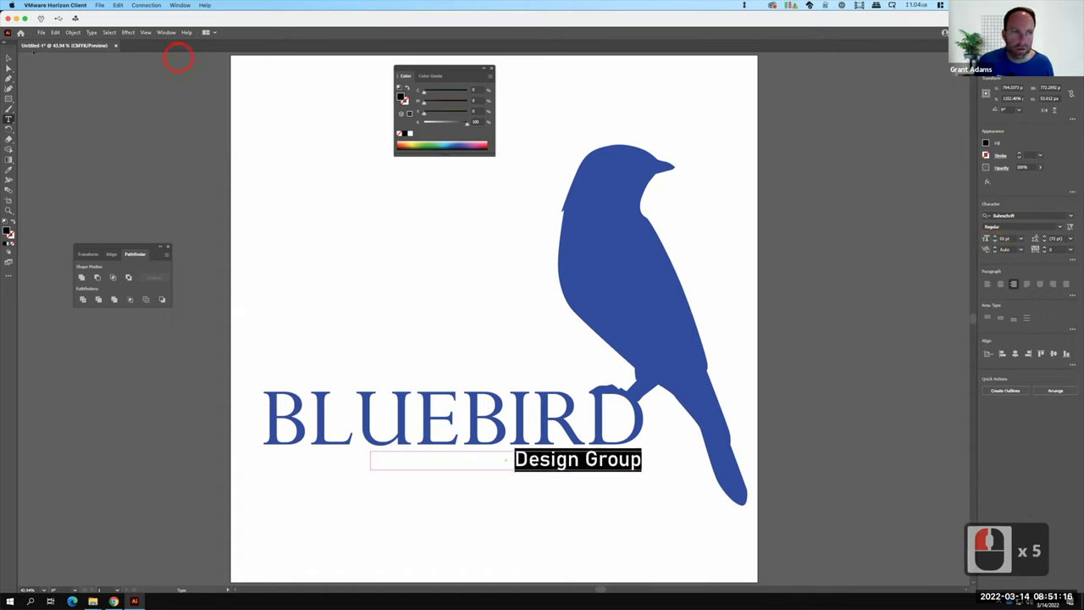
- Nudge the Design Group text area 5 px down and 2 px to the left beneath the BLUEBIRD lettering
{"action": "left_click", "coordinate": [439, 257]}
{"action": "left_click", "coordinate": [552, 440]}
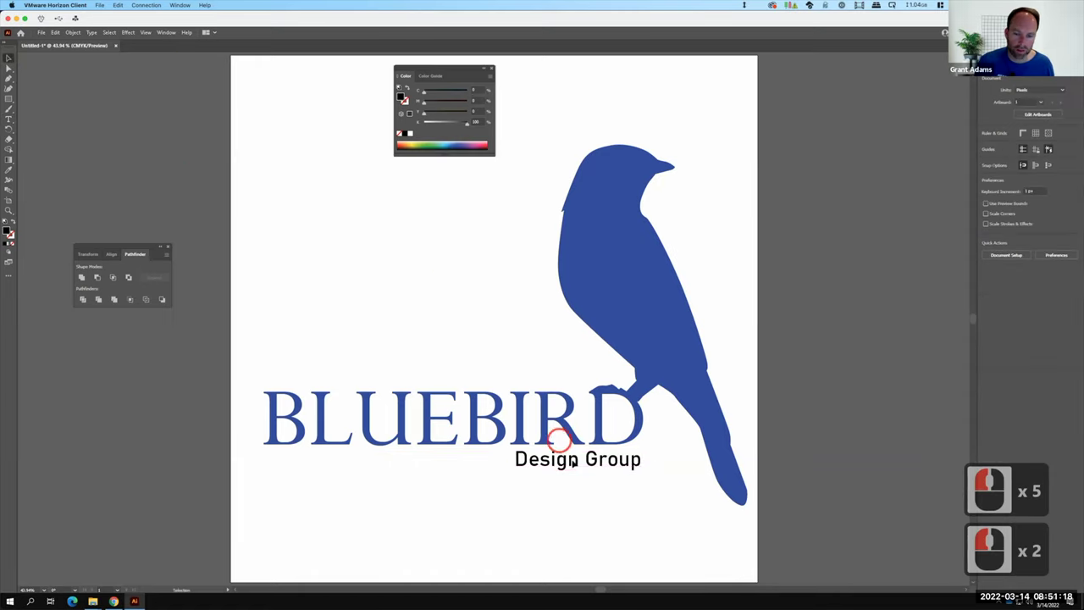
{"action": "left_click", "coordinate": [573, 460]}
{"action": "key", "text": "Down"}
{"action": "key", "text": "Down"}
{"action": "key", "text": "Down"}
{"action": "key", "text": "Down"}
{"action": "key", "text": "Down"}
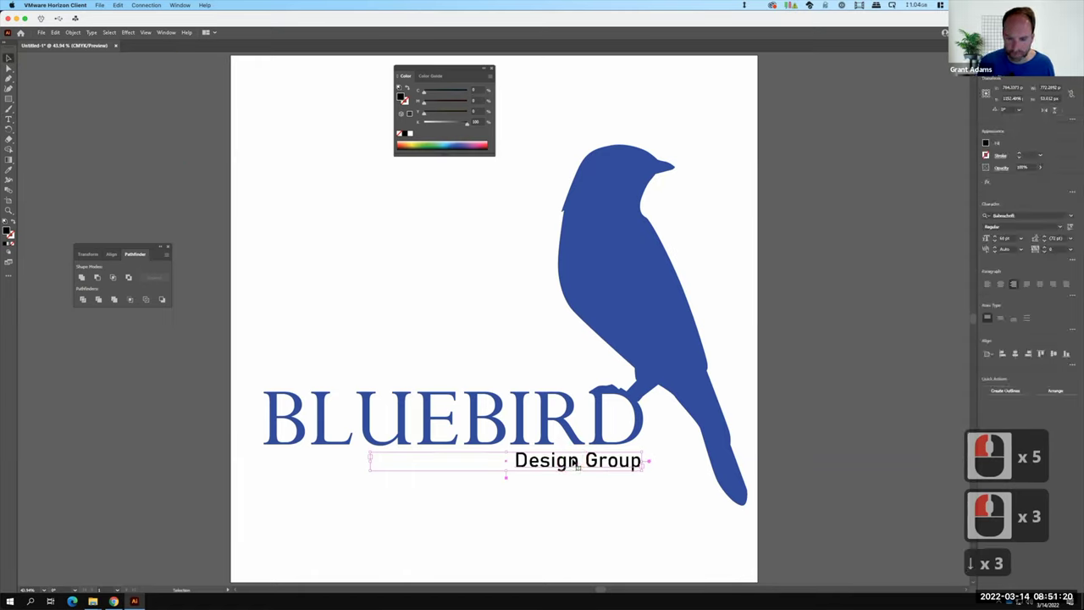
{"action": "key", "text": "Left"}
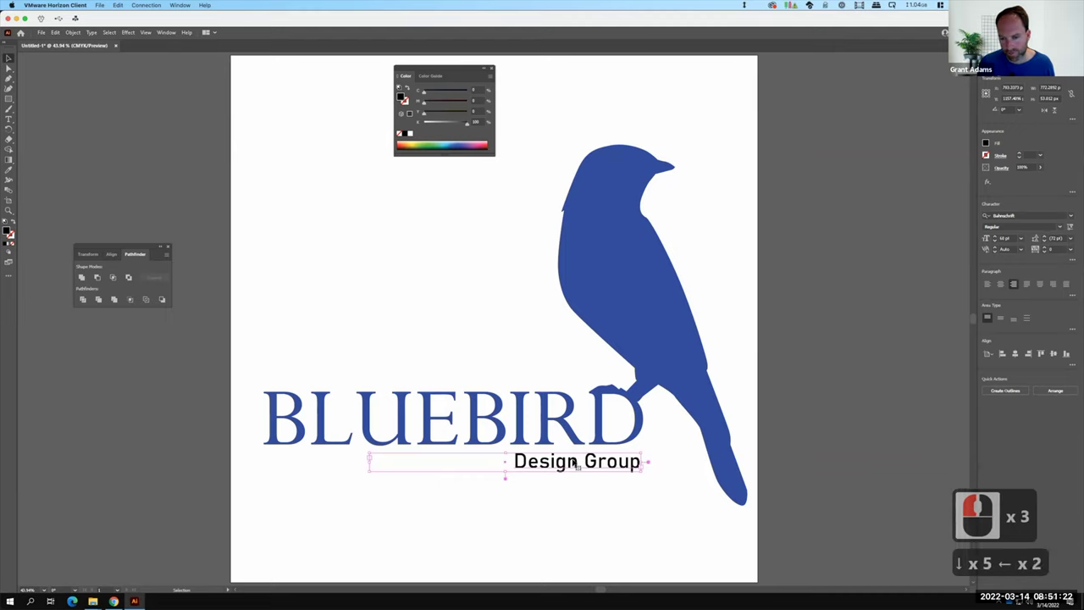
{"action": "key", "text": "shift"}
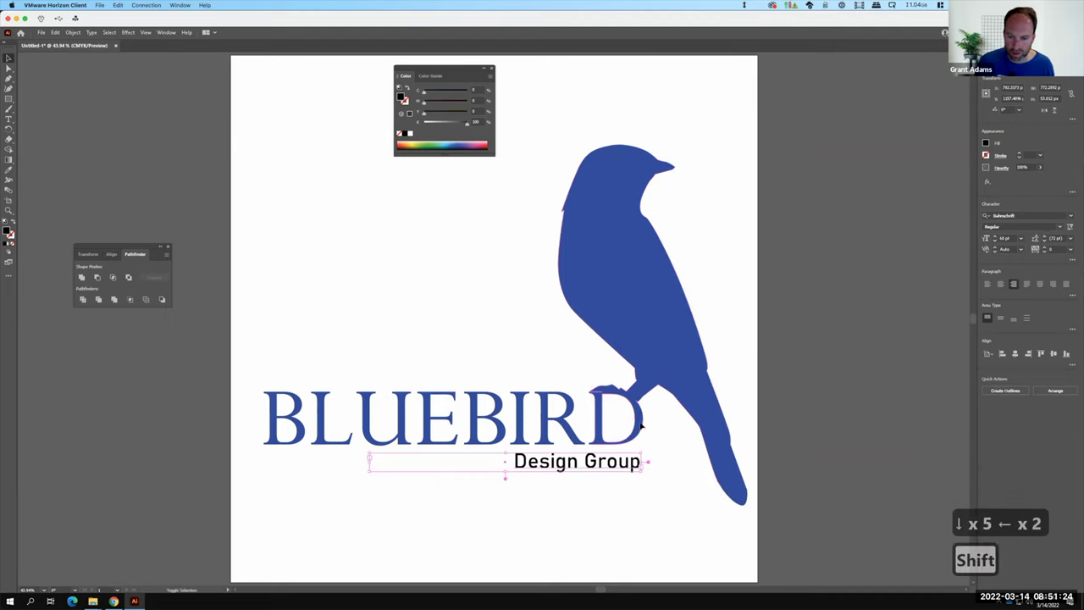
{"action": "left_click", "coordinate": [641, 423], "text": "shift"}
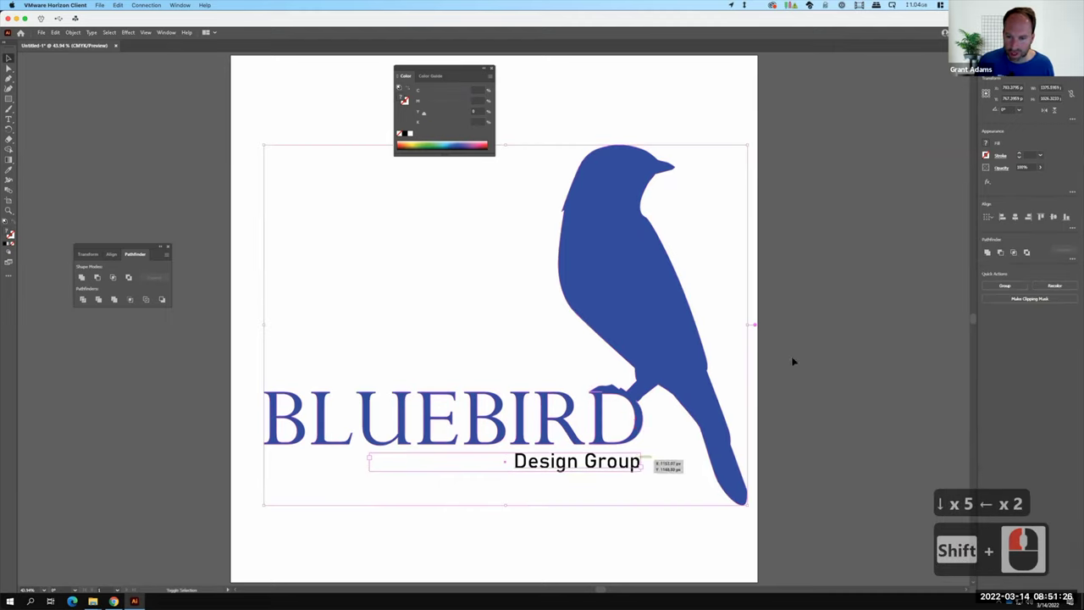
{"action": "left_click", "coordinate": [649, 403]}
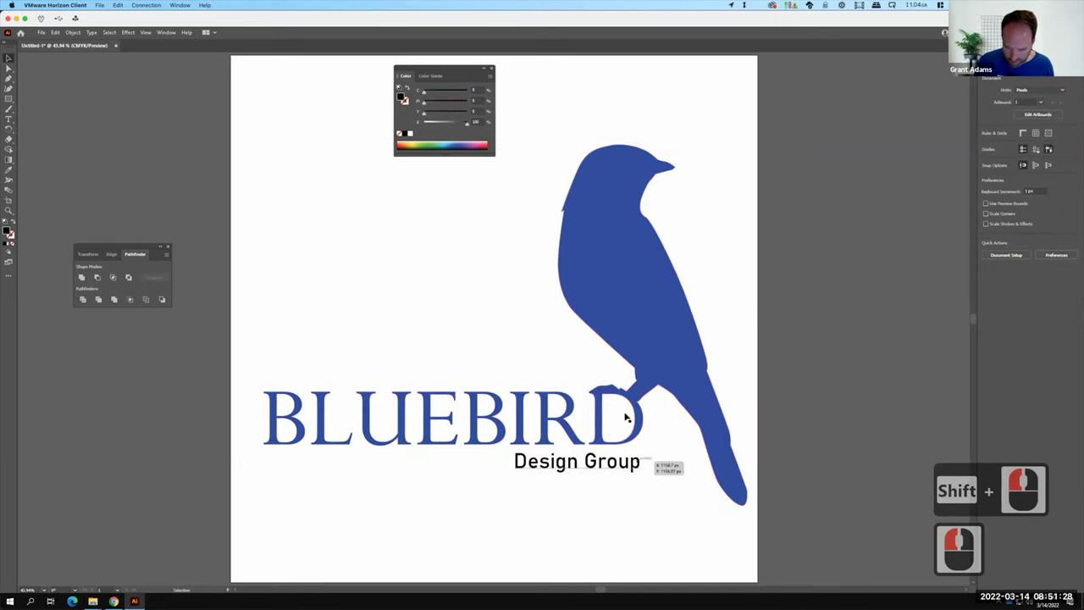
- Show the rulers and place a vertical guide at the right edge of the letter D in BLUEBIRD
{"action": "left_click", "coordinate": [92, 33]}
{"action": "left_click", "coordinate": [92, 33]}
{"action": "left_click", "coordinate": [146, 32]}
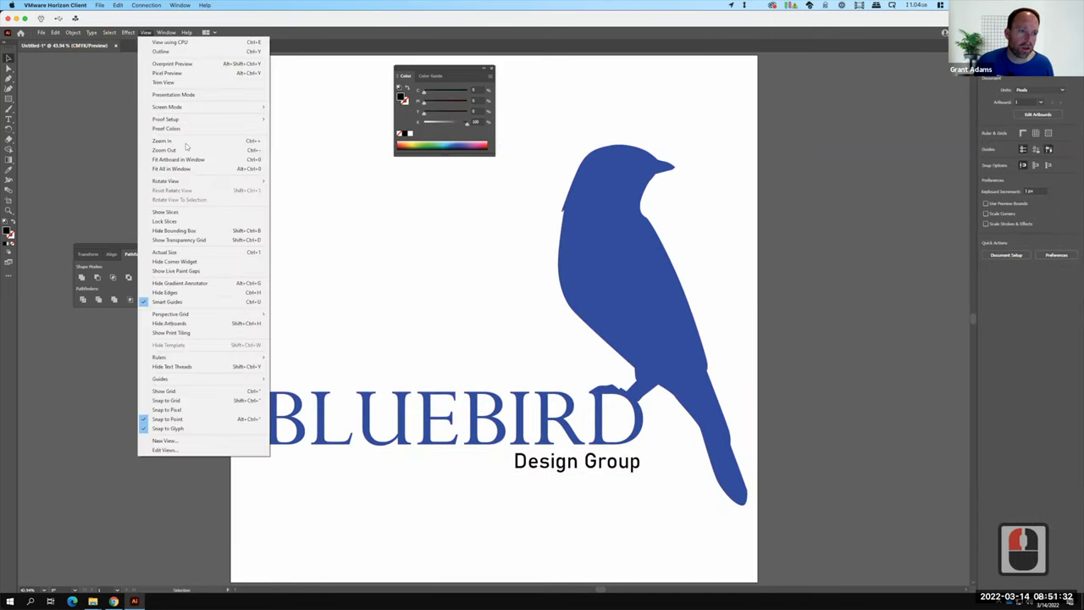
{"action": "left_click", "coordinate": [232, 341]}
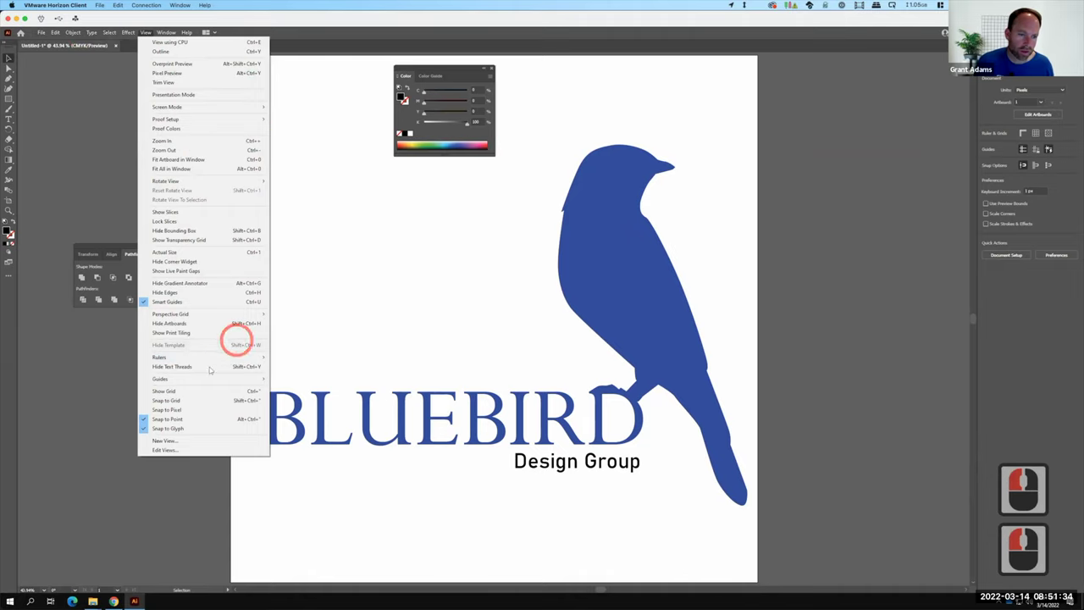
{"action": "mouse_move", "coordinate": [209, 357]}
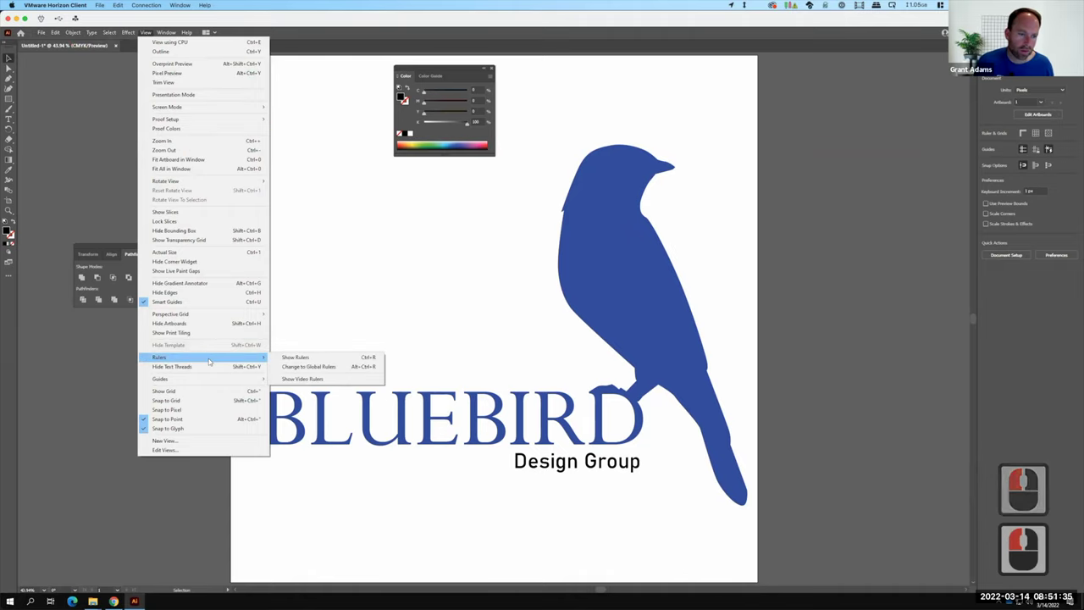
{"action": "left_click", "coordinate": [301, 362]}
{"action": "left_click_drag", "start_coordinate": [24, 289], "coordinate": [644, 338]}
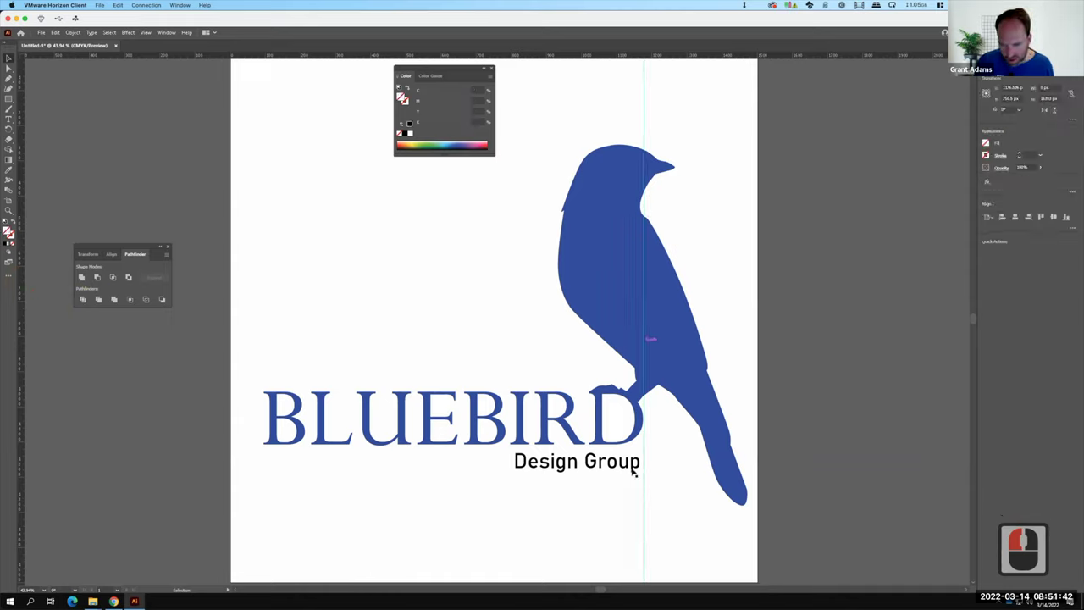
- Nudge the Design Group text 10 px to the right so its end aligns with the vertical guide
{"action": "left_click", "coordinate": [634, 468]}
{"action": "key", "text": "Right"}
{"action": "key", "text": "Right"}
{"action": "key", "text": "Right"}
{"action": "key", "text": "Right"}
{"action": "key", "text": "Right"}
{"action": "key", "text": "Right"}
{"action": "key", "text": "Right"}
{"action": "key", "text": "Right"}
{"action": "key", "text": "Right"}
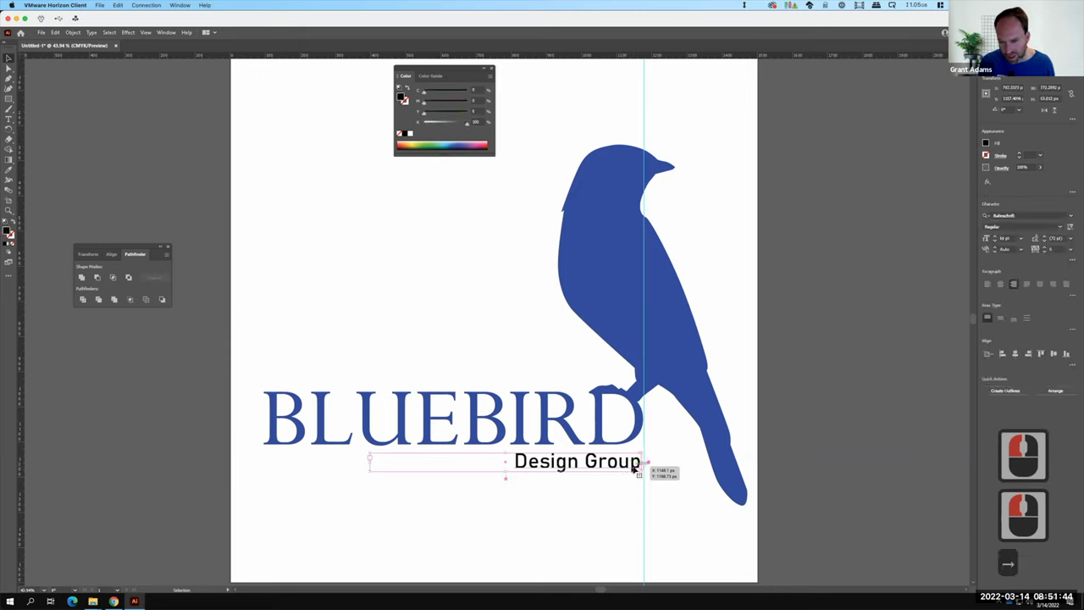
{"action": "key", "text": "Right"}
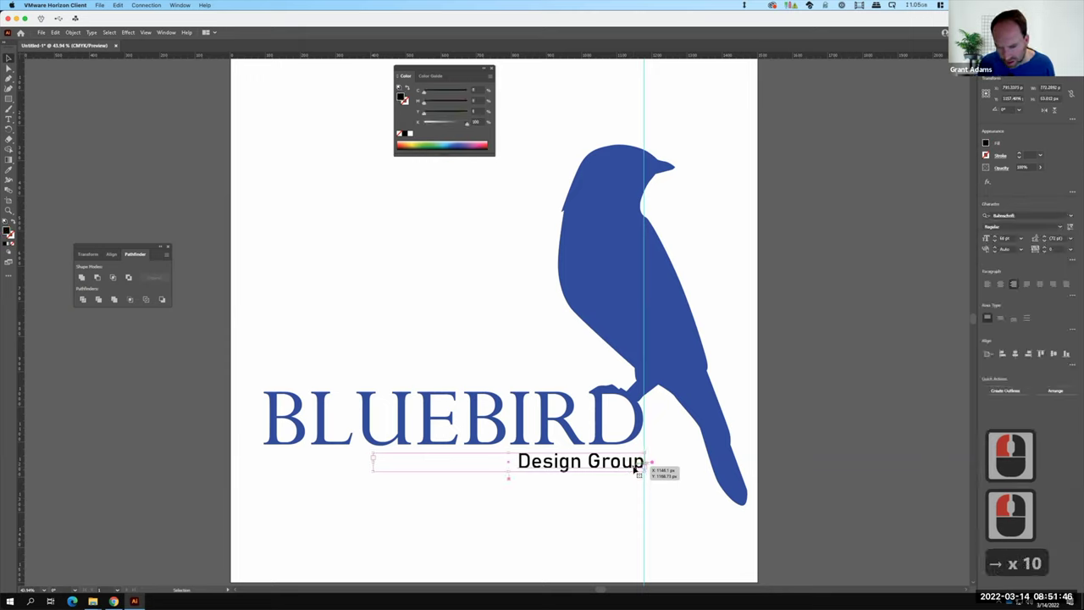
{"action": "key", "text": "Left"}
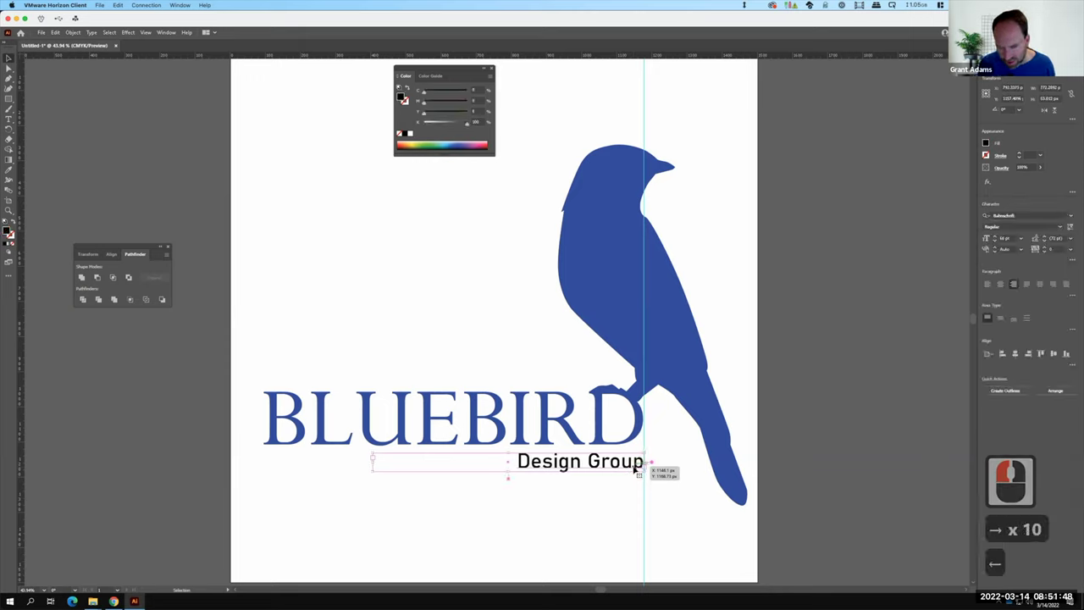
{"action": "key", "text": "Right"}
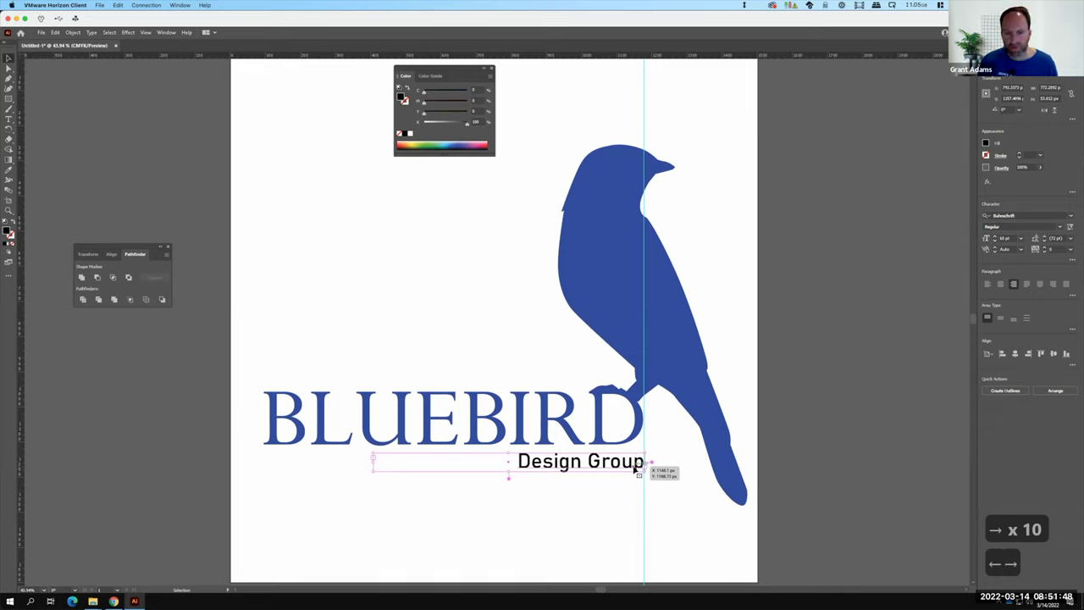
- Apply the bird's blue fill to the Design Group text with the Eyedropper and deselect it
{"action": "left_click", "coordinate": [10, 169]}
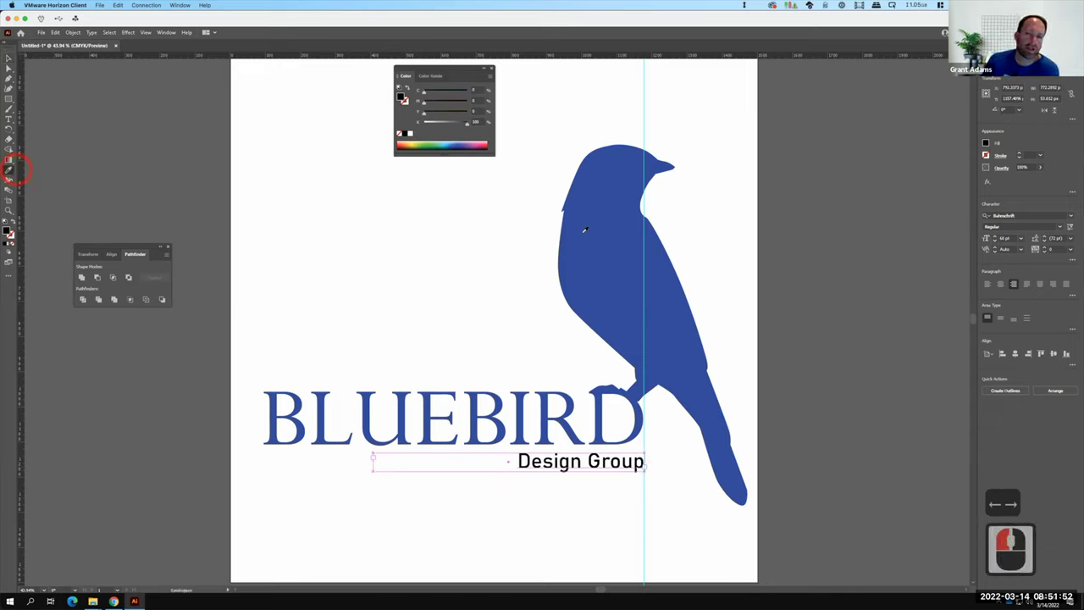
{"action": "left_click", "coordinate": [625, 256]}
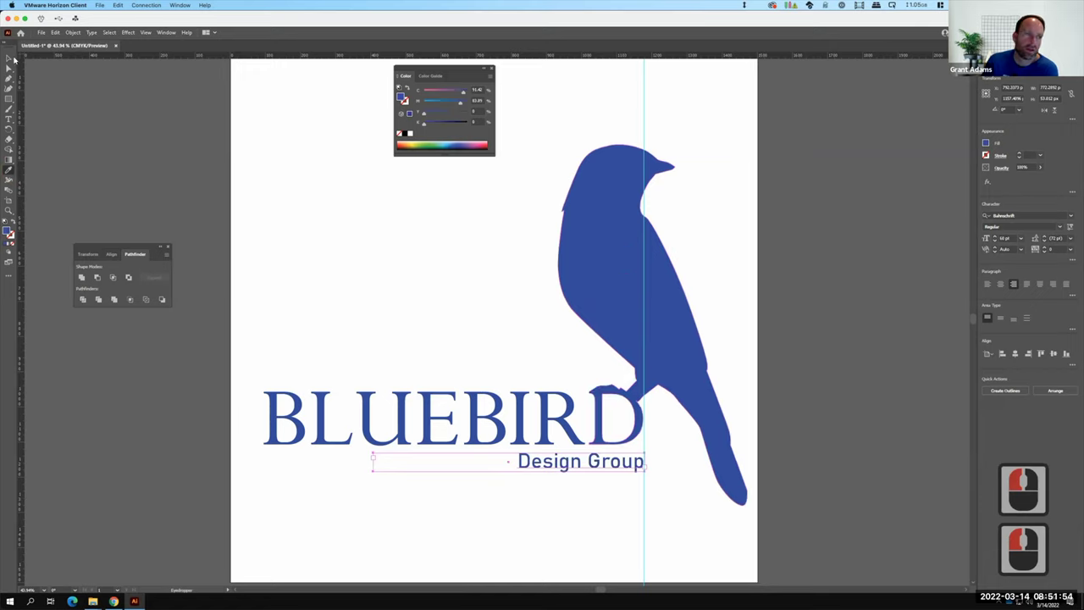
{"action": "left_click", "coordinate": [10, 58]}
{"action": "left_click", "coordinate": [334, 300]}
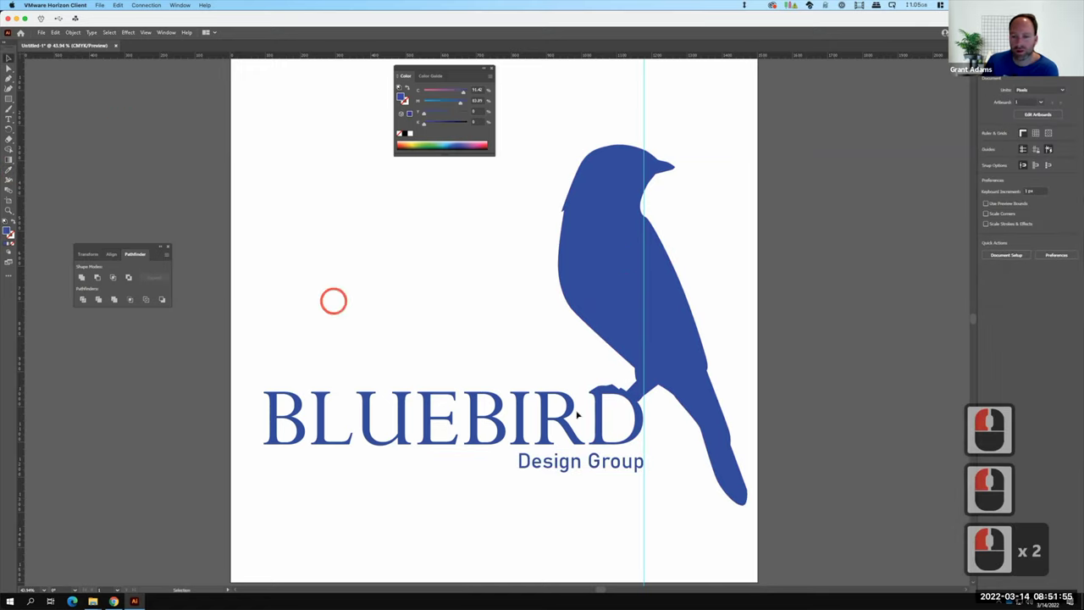
- Nudge the Design Group text 6 px down to widen the gap below BLUEBIRD
{"action": "key", "text": "F15"}
{"action": "left_click", "coordinate": [600, 468]}
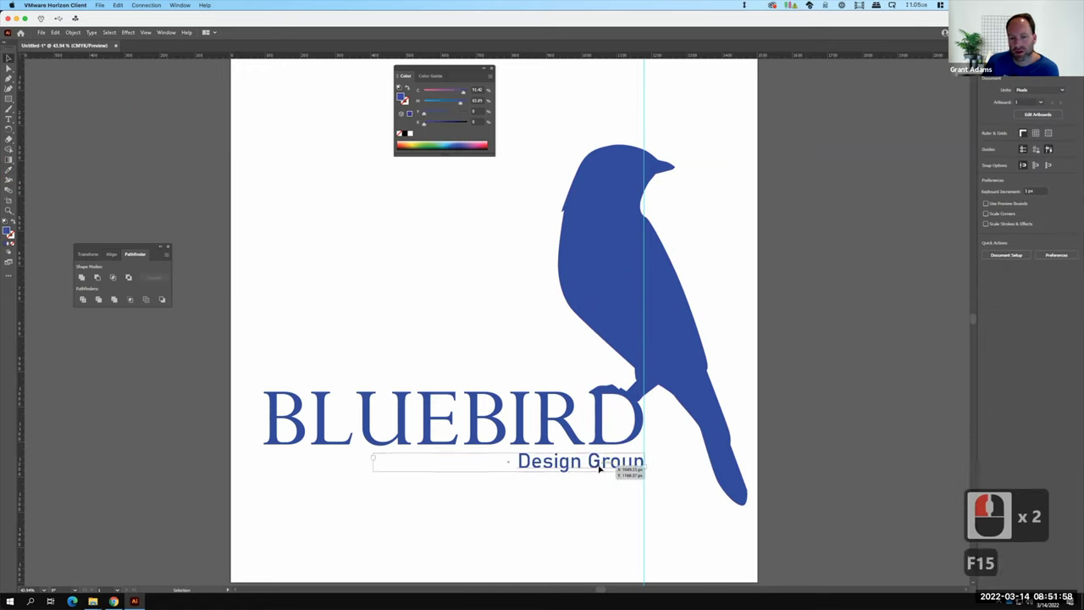
{"action": "key", "text": "Down"}
{"action": "key", "text": "Down"}
{"action": "key", "text": "Down"}
{"action": "key", "text": "Down"}
{"action": "key", "text": "Down"}
{"action": "key", "text": "Down"}
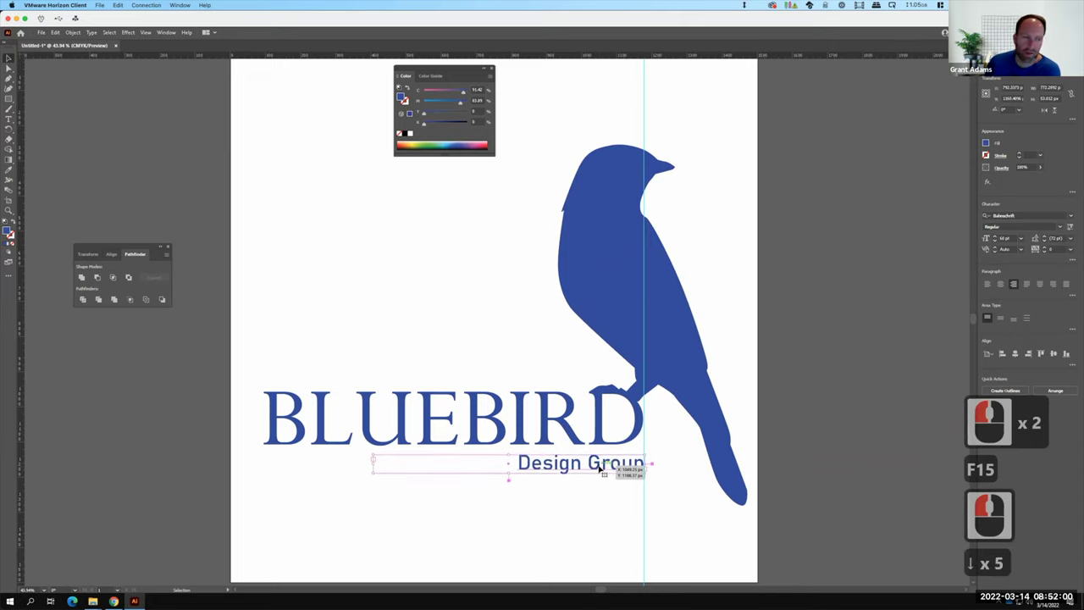
- Draw a horizontal line segment about 1080 px long between BLUEBIRD and Design Group, spanning the full width of the lettering
{"action": "left_click", "coordinate": [9, 99]}
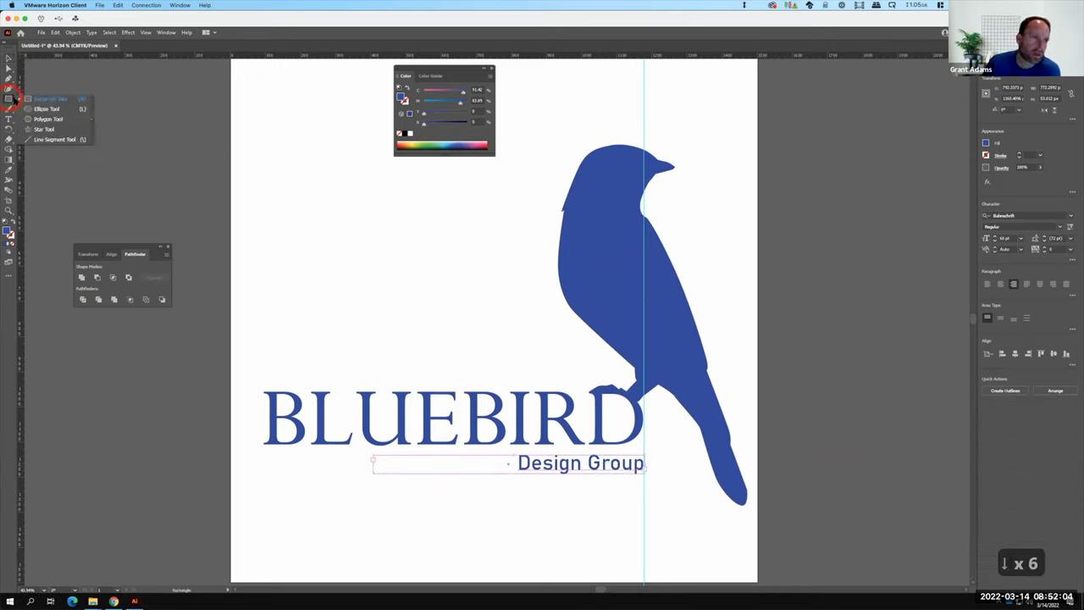
{"action": "left_click", "coordinate": [49, 139]}
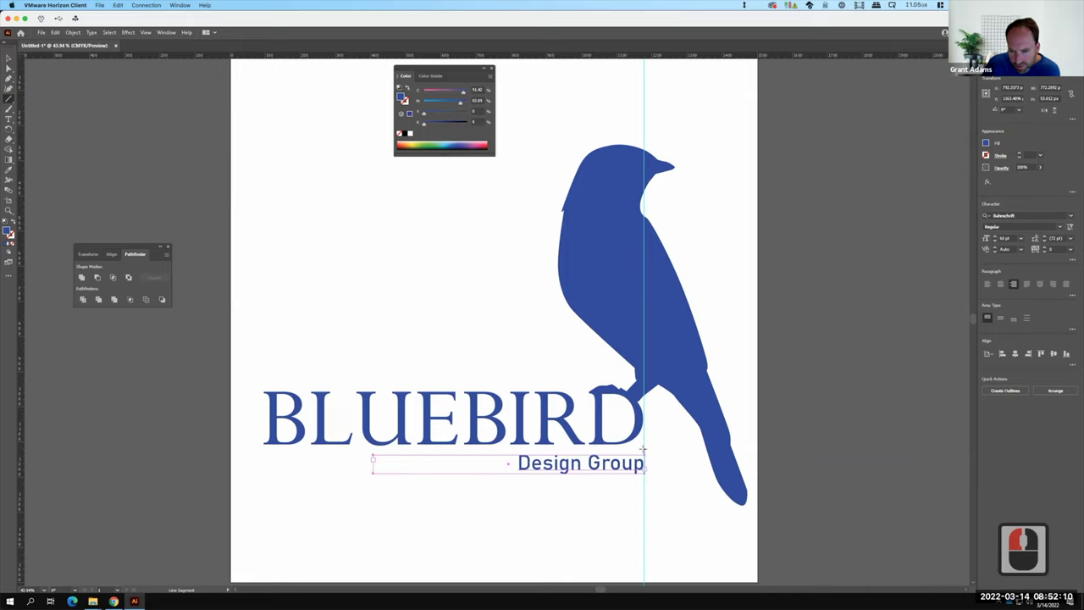
{"action": "left_click_drag", "start_coordinate": [644, 445], "coordinate": [263, 450]}
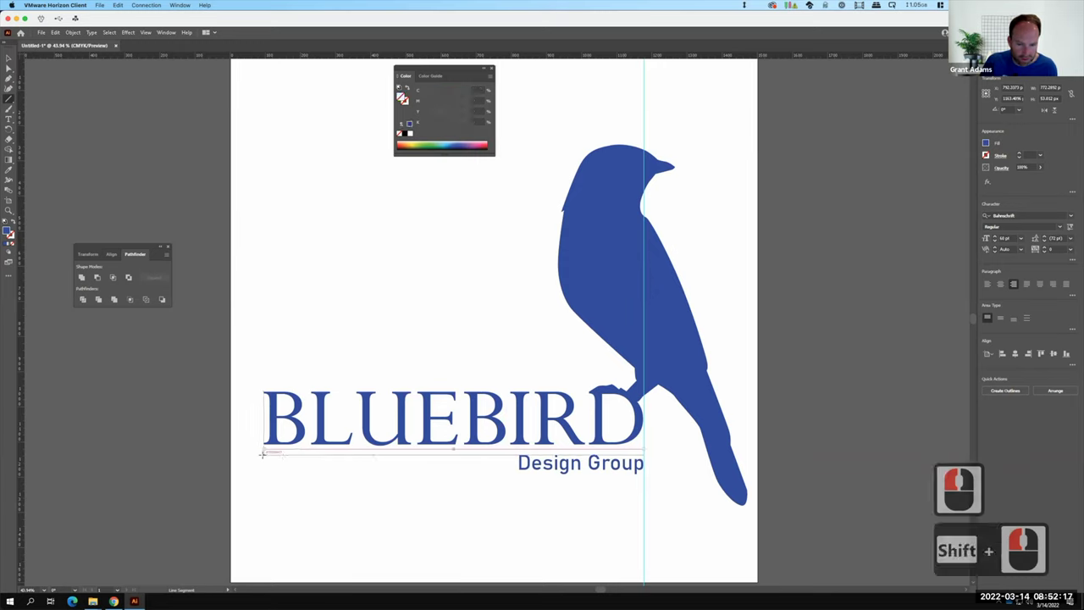
- Give the line beneath BLUEBIRD a blue 1 pt stroke with no fill
{"action": "left_click", "coordinate": [13, 240]}
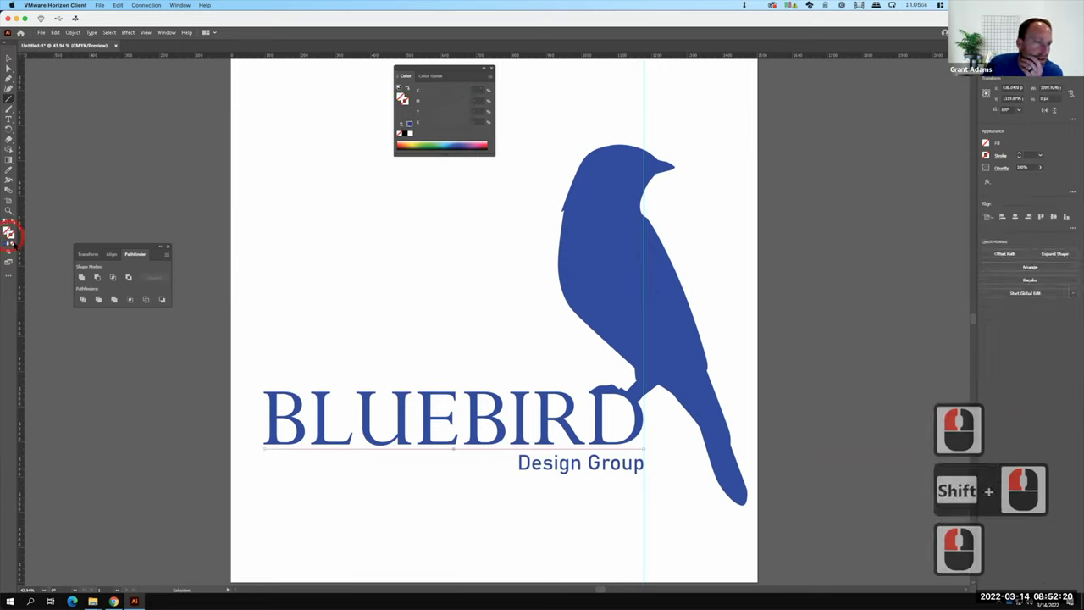
{"action": "left_click", "coordinate": [11, 234]}
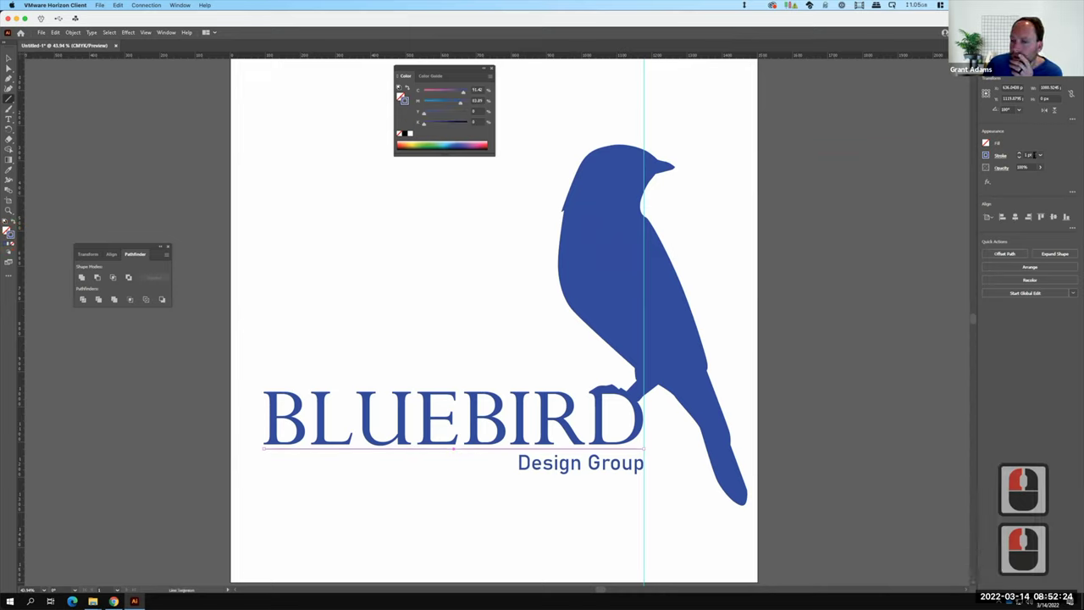
{"action": "left_click", "coordinate": [1029, 155]}
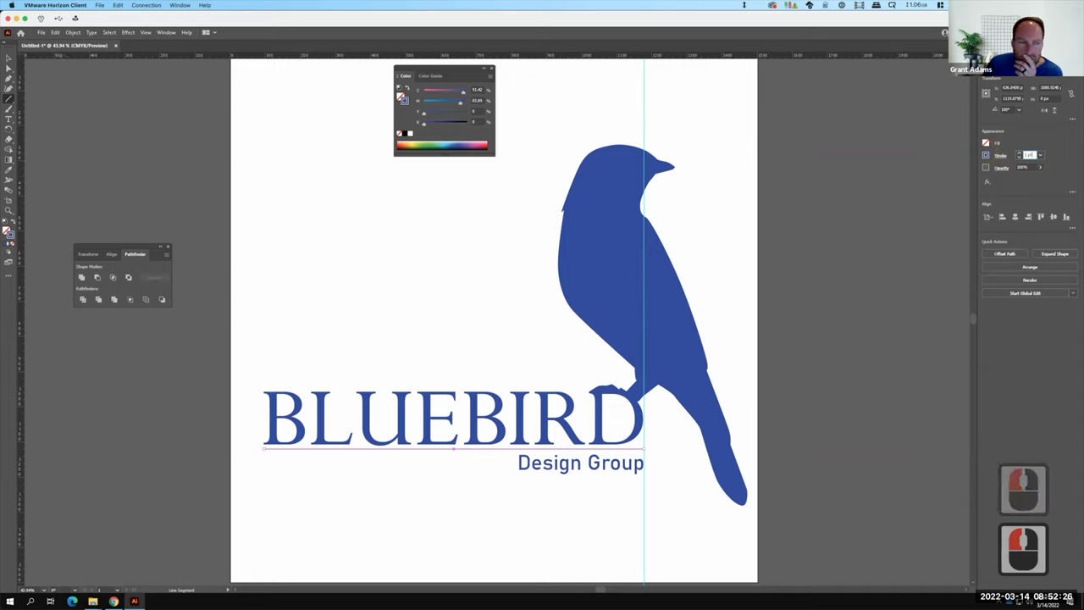
- Nudge the line beneath BLUEBIRD 2 px down and deselect it
{"action": "left_click", "coordinate": [9, 57]}
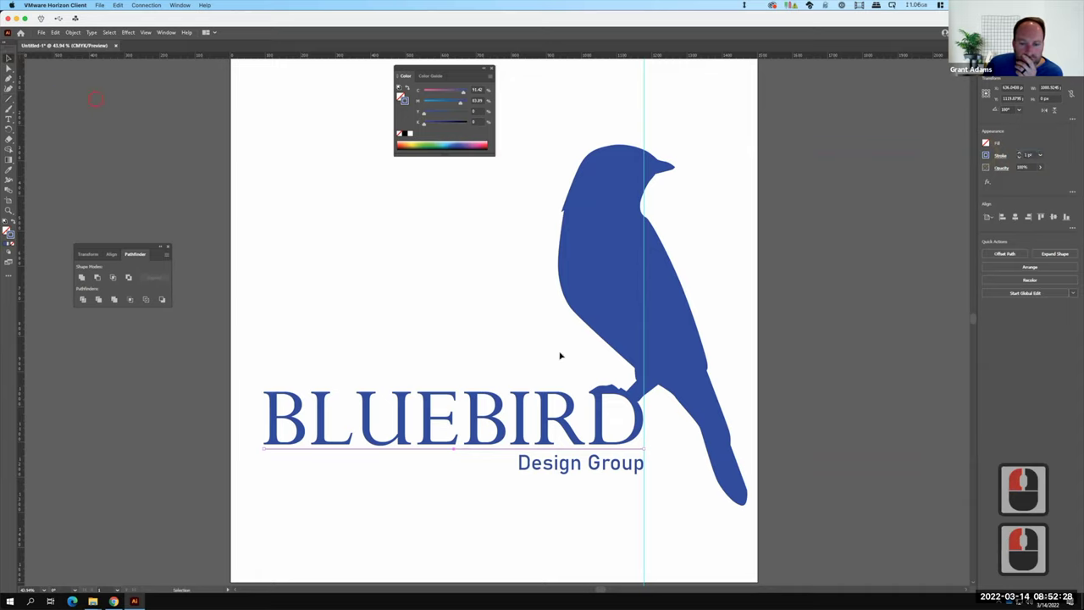
{"action": "double_click", "coordinate": [601, 382]}
{"action": "left_click", "coordinate": [602, 448]}
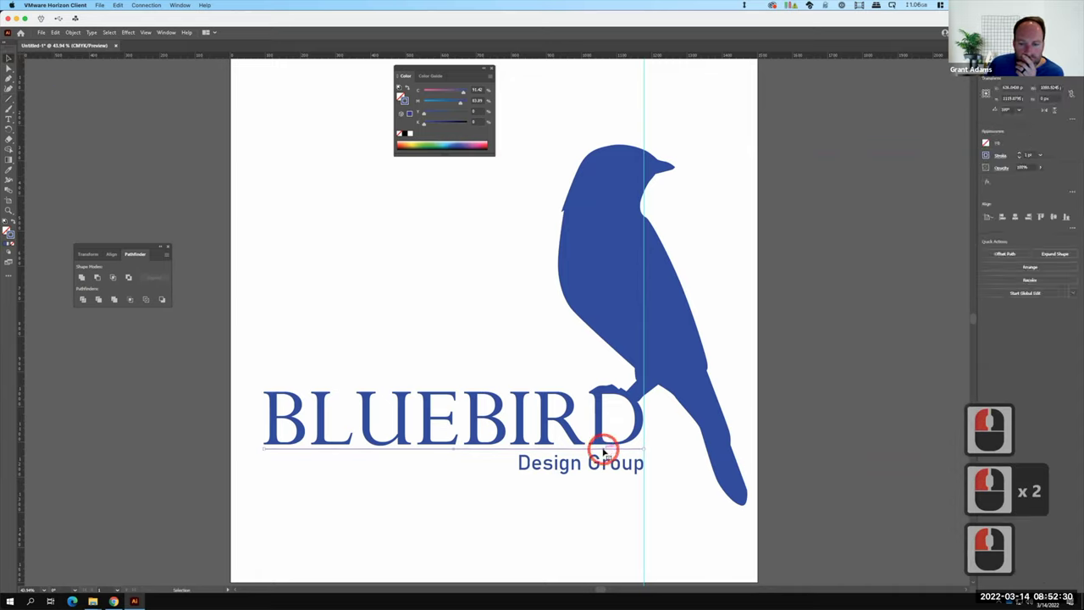
{"action": "key", "text": "Down"}
{"action": "key", "text": "Down"}
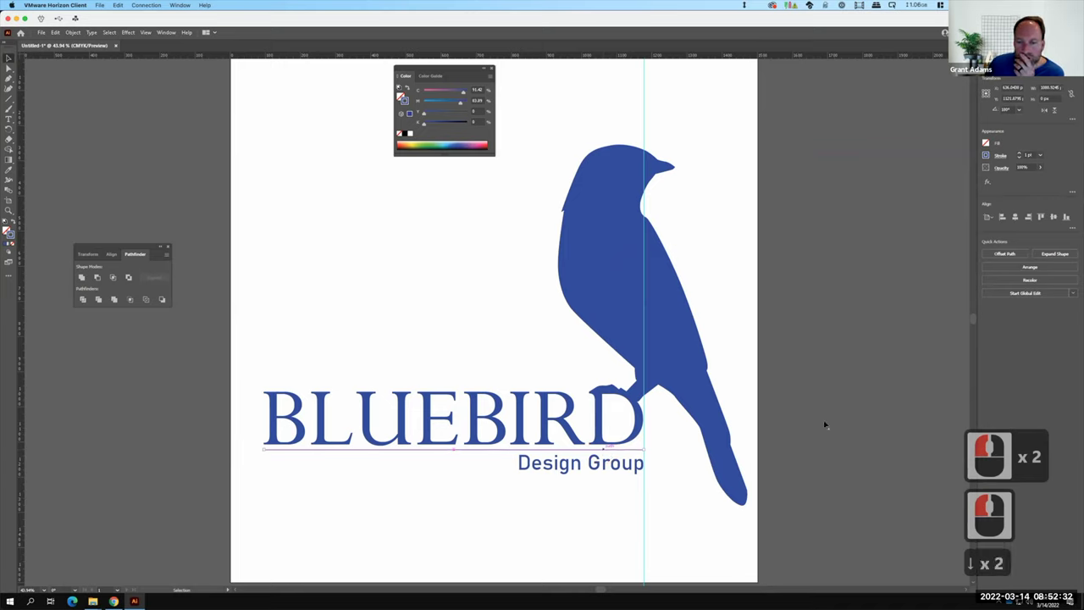
{"action": "left_click", "coordinate": [834, 425]}
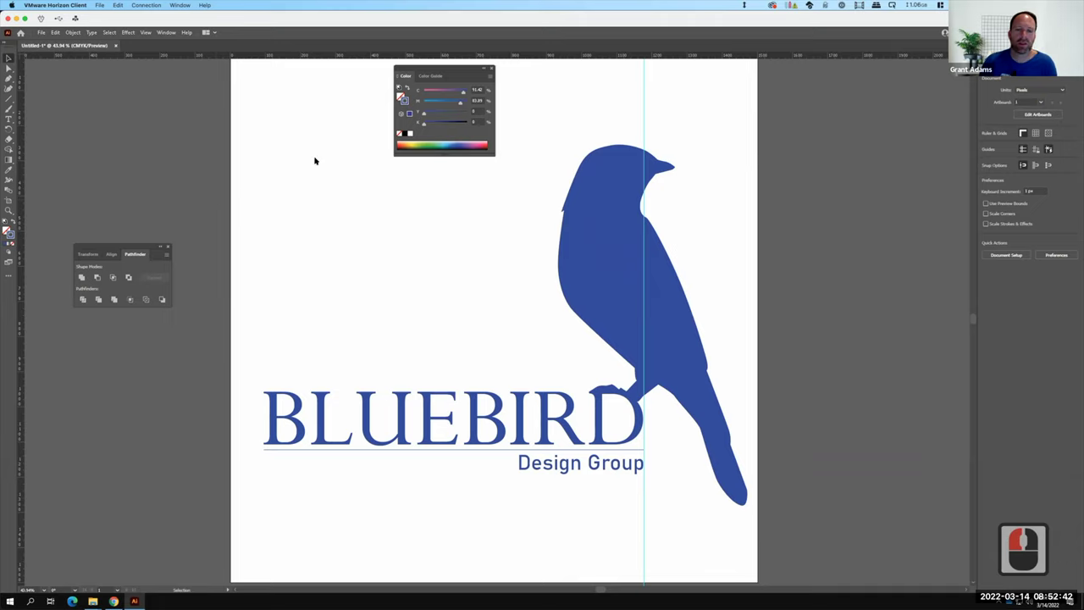
{"action": "key", "text": "ctrl+0"}
{"action": "left_click", "coordinate": [149, 164]}
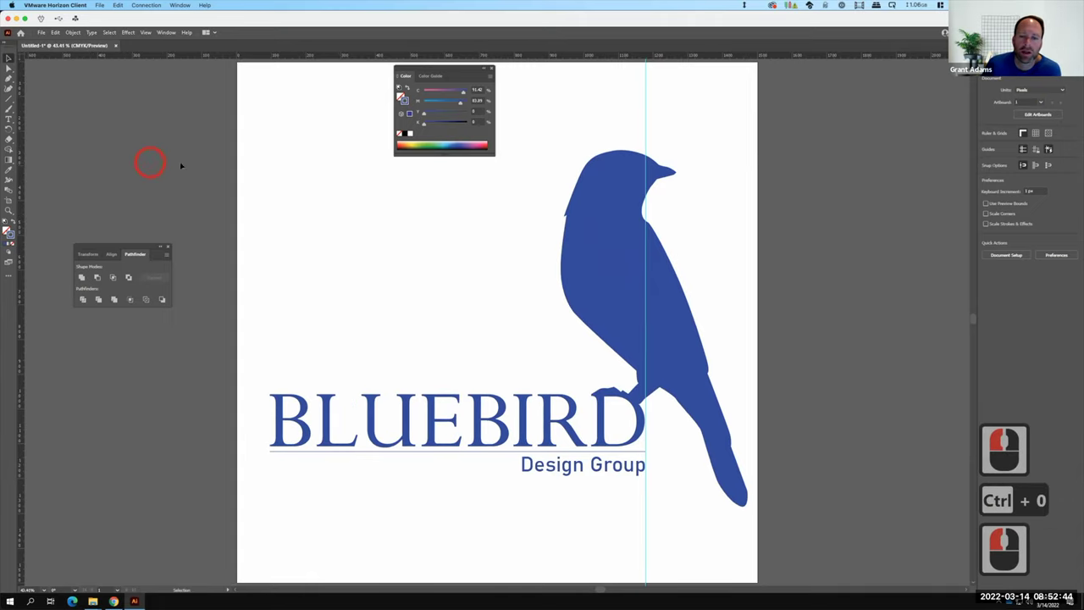
- Delete the vertical guide running through the bird and along the D's outer edge
{"action": "left_click", "coordinate": [645, 102]}
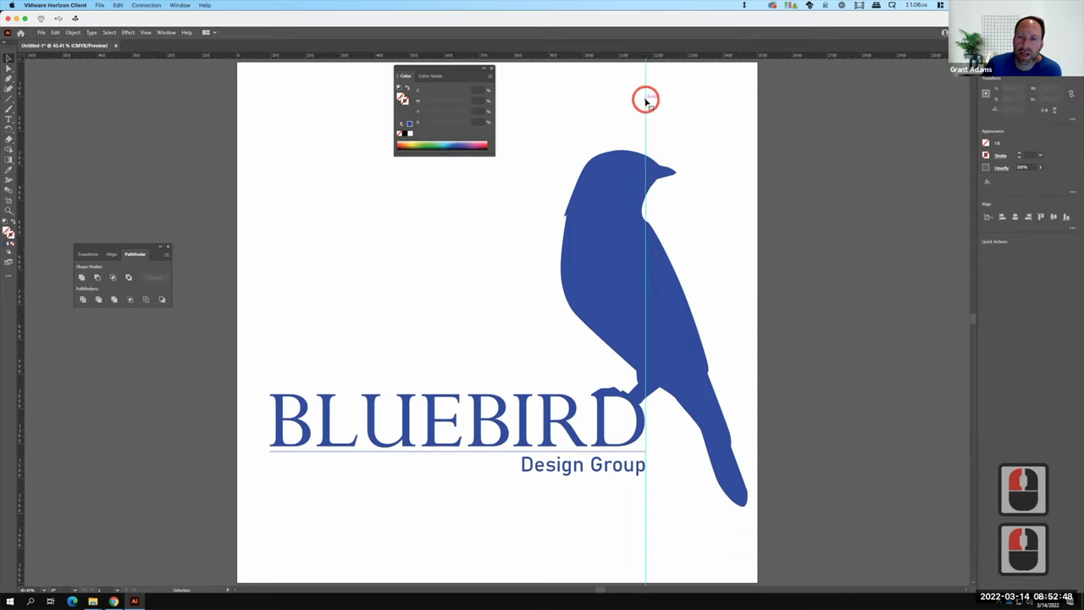
{"action": "key", "text": "BackSpace"}
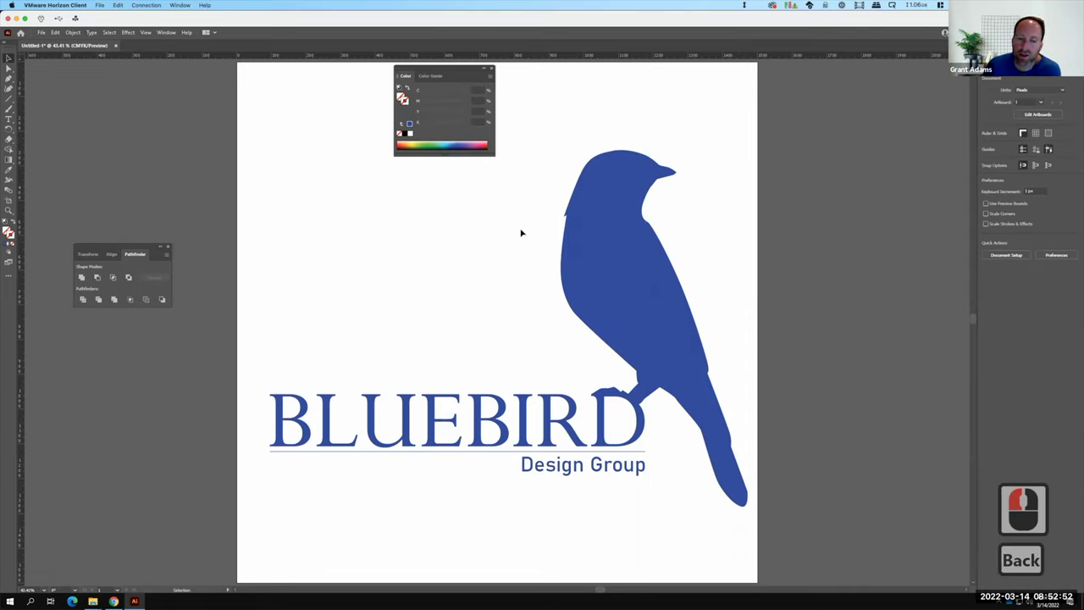
- Duplicate Layer 5 and hide the original version of the logo to work on a variation
{"action": "left_click", "coordinate": [1006, 71]}
{"action": "key", "text": "F15"}
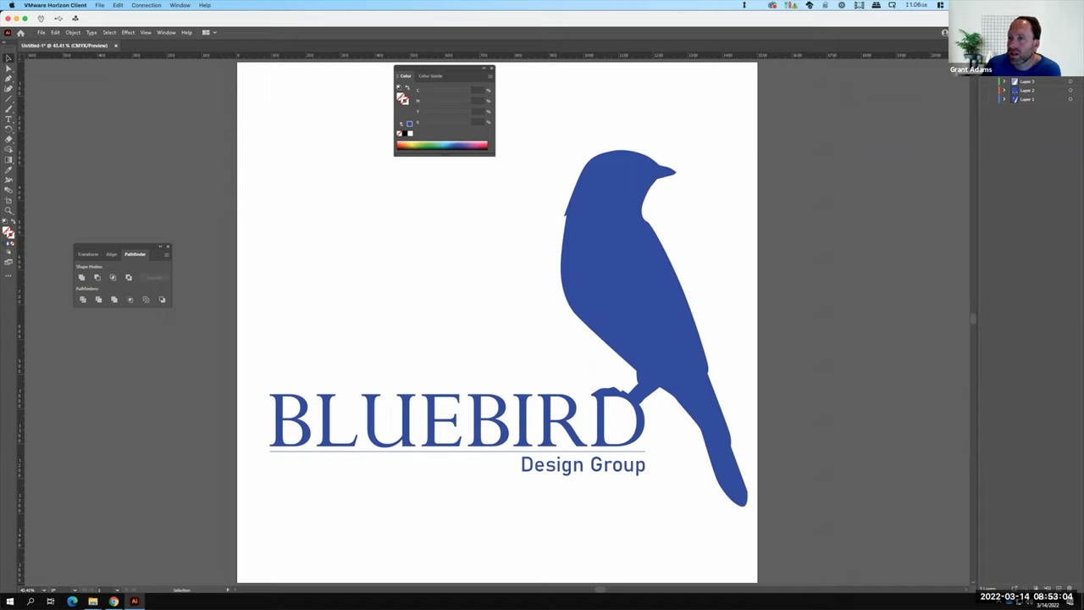
{"action": "left_click", "coordinate": [1070, 73]}
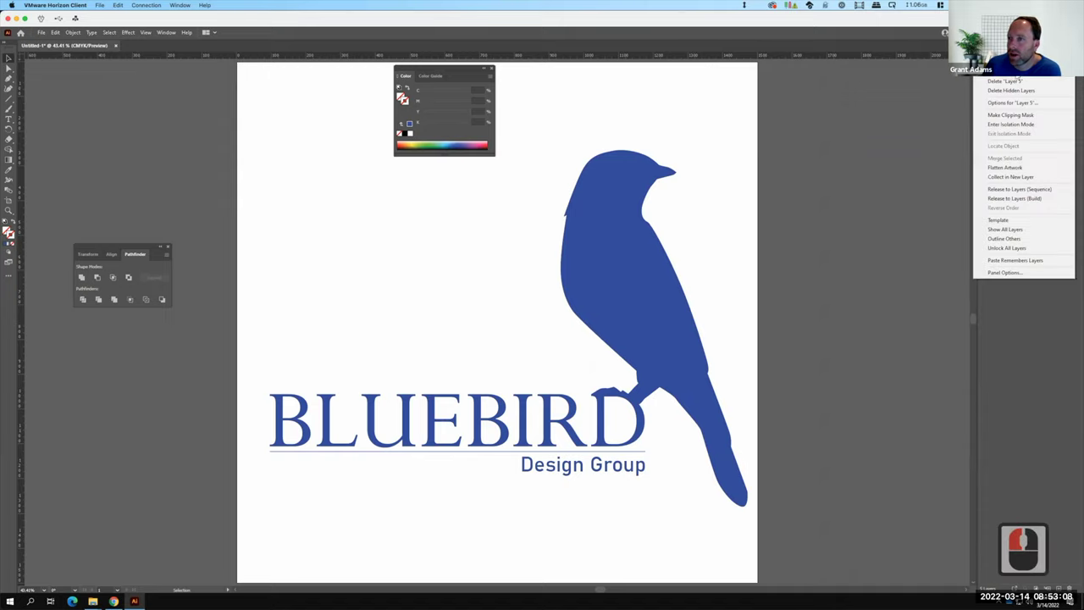
{"action": "left_click", "coordinate": [1008, 81]}
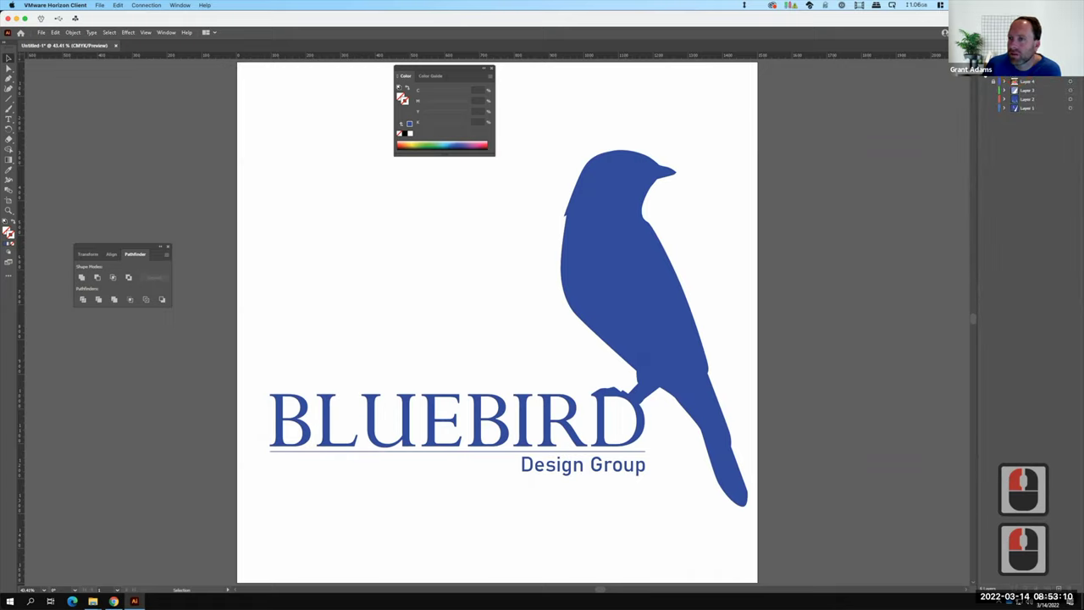
{"action": "left_click", "coordinate": [666, 477]}
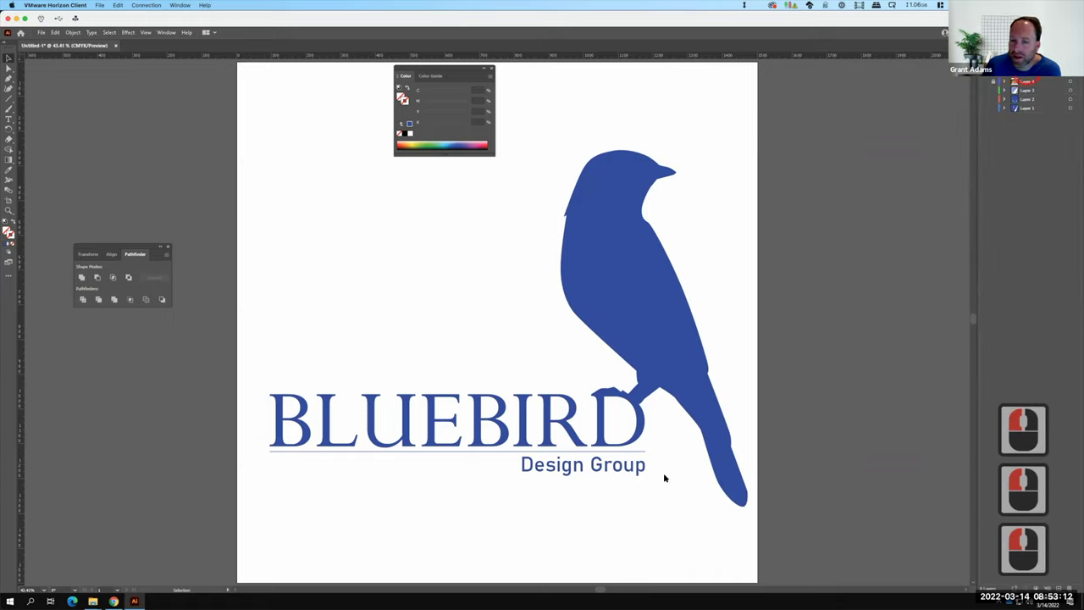
- Delete the line beneath BLUEBIRD and move Design Group up close under the lettering, left-aligned with the B
{"action": "left_click", "coordinate": [616, 452]}
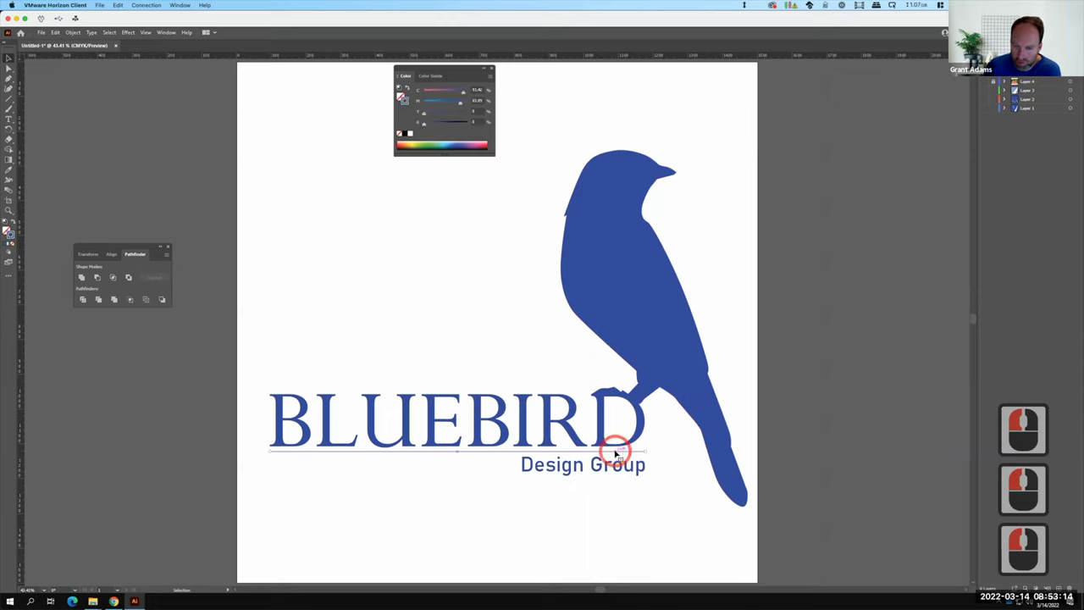
{"action": "key", "text": "BackSpace"}
{"action": "left_click", "coordinate": [634, 469]}
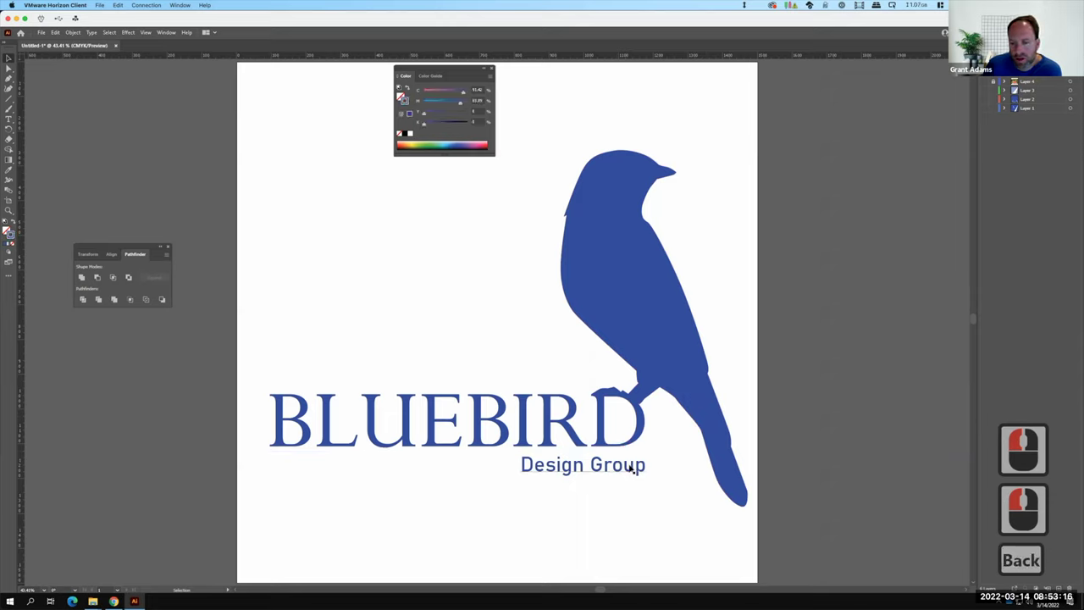
{"action": "left_click", "coordinate": [632, 466]}
{"action": "left_click_drag", "start_coordinate": [629, 468], "coordinate": [622, 459]}
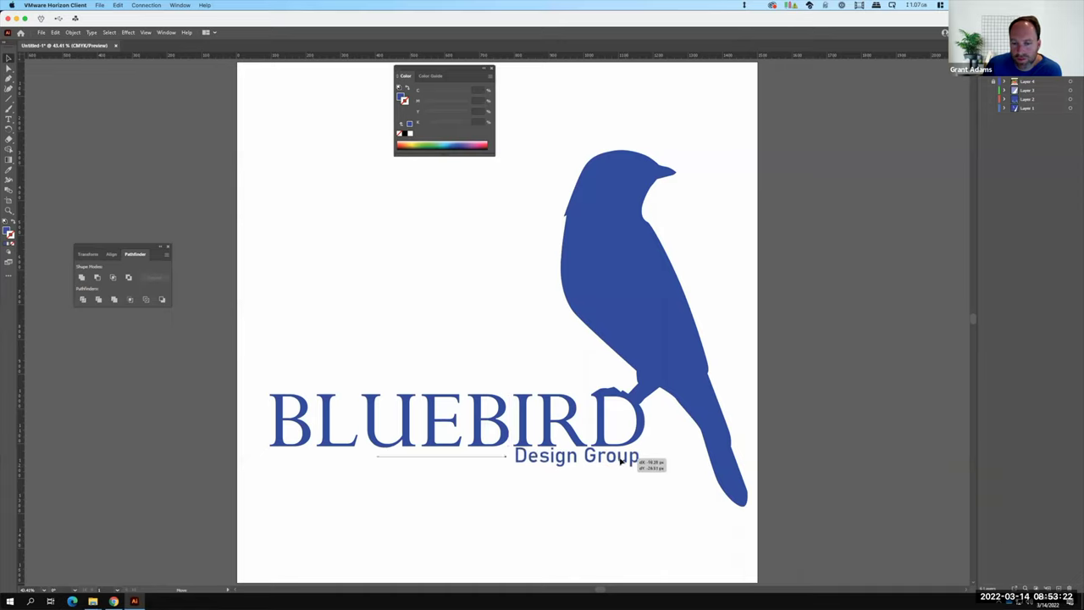
{"action": "left_click_drag", "start_coordinate": [402, 469], "coordinate": [374, 464]}
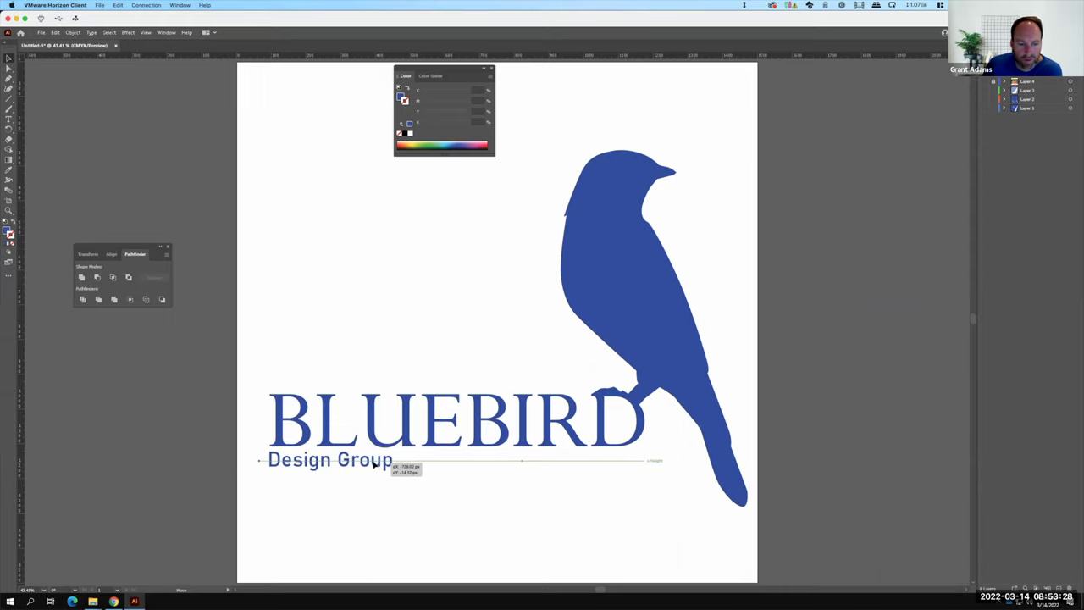
{"action": "left_click_drag", "start_coordinate": [374, 465], "coordinate": [374, 464]}
{"action": "left_click", "coordinate": [125, 458]}
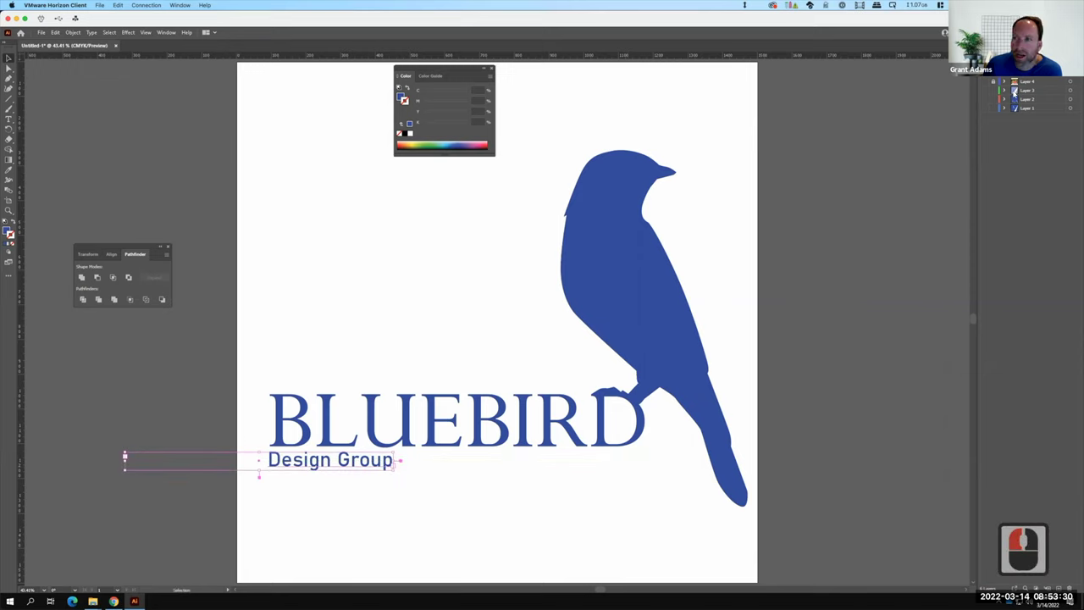
- Compare the original logo with the variation by switching layer visibility, and nudge the variation's Design Group text 1 px right
{"action": "key", "text": "ctrl+z"}
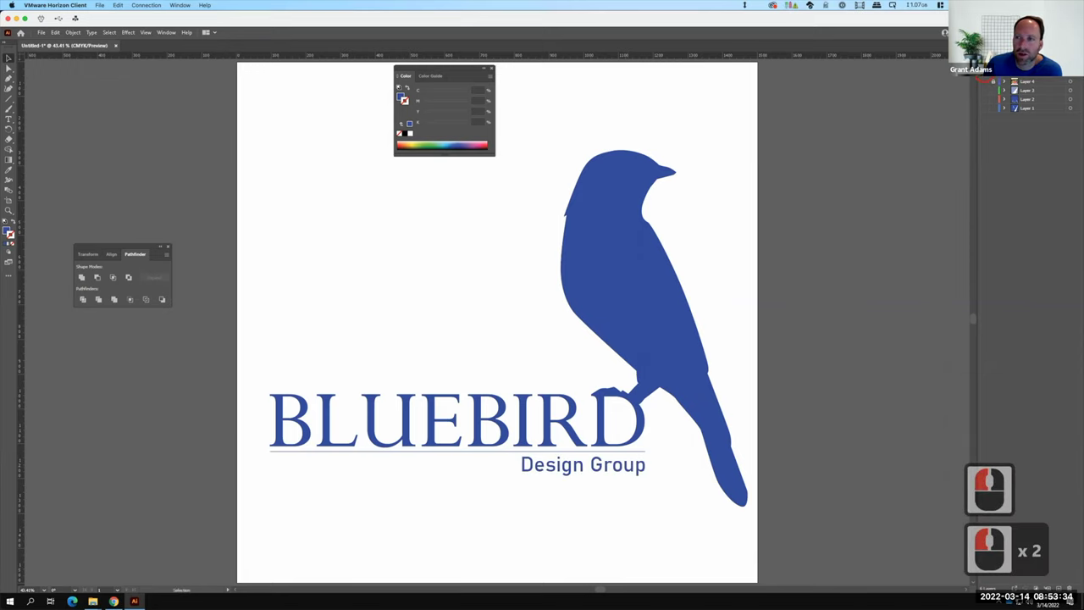
{"action": "key", "text": "ctrl+shift+z"}
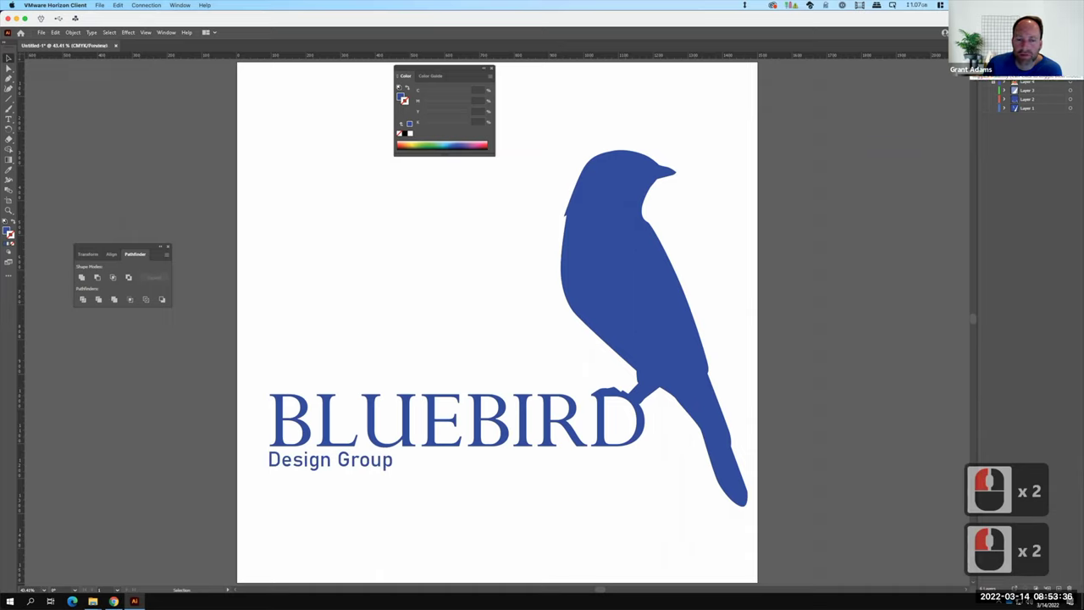
{"action": "left_click", "coordinate": [323, 459]}
{"action": "key", "text": "Right"}
{"action": "key", "text": "Right"}
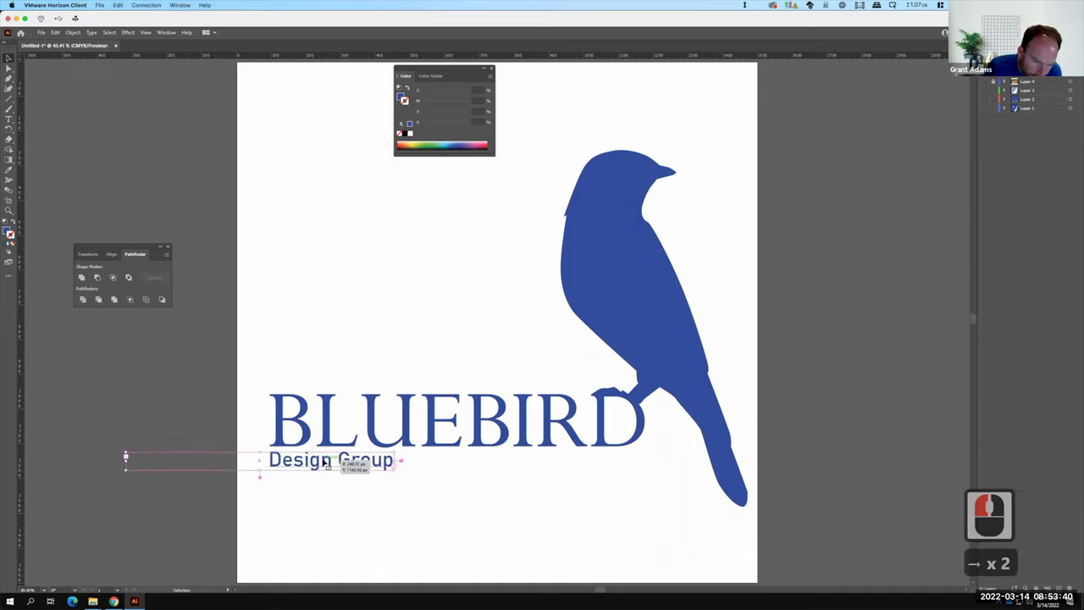
{"action": "key", "text": "Left"}
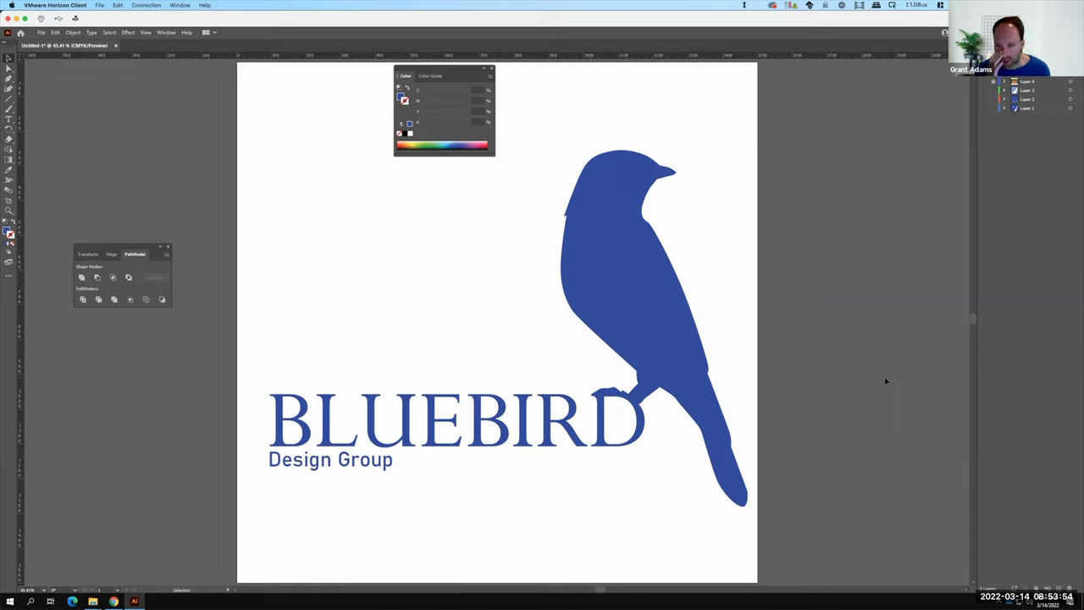
{"action": "key", "text": "F15"}
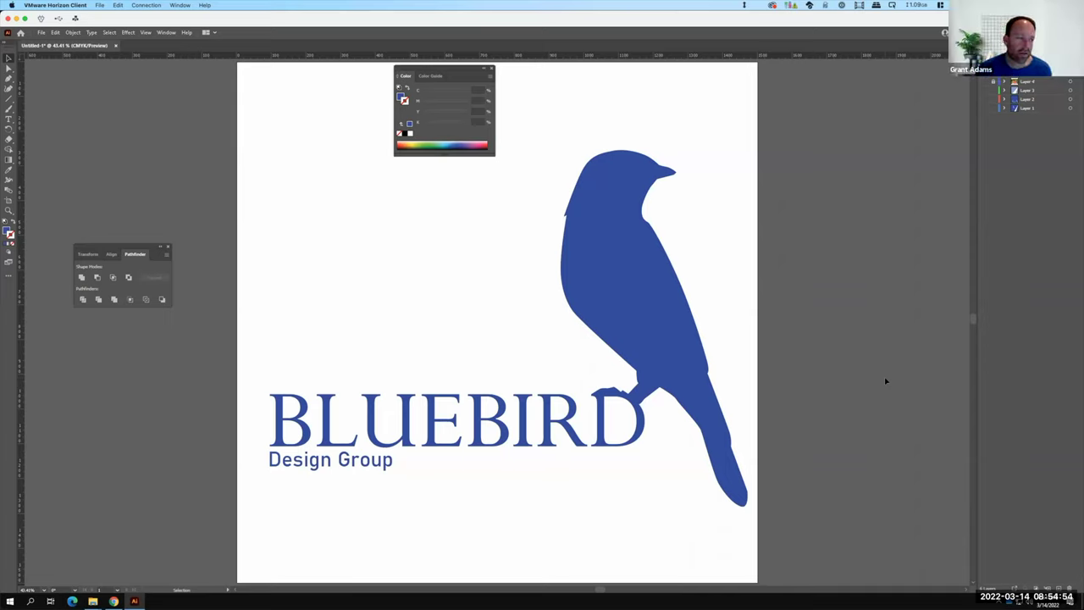
{"action": "key", "text": "F15"}
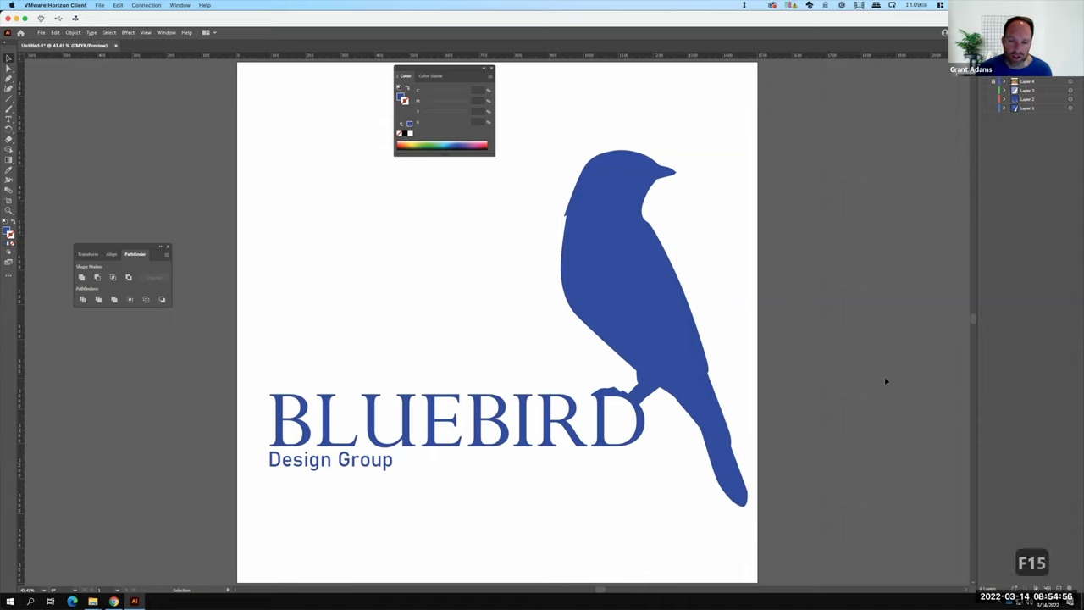